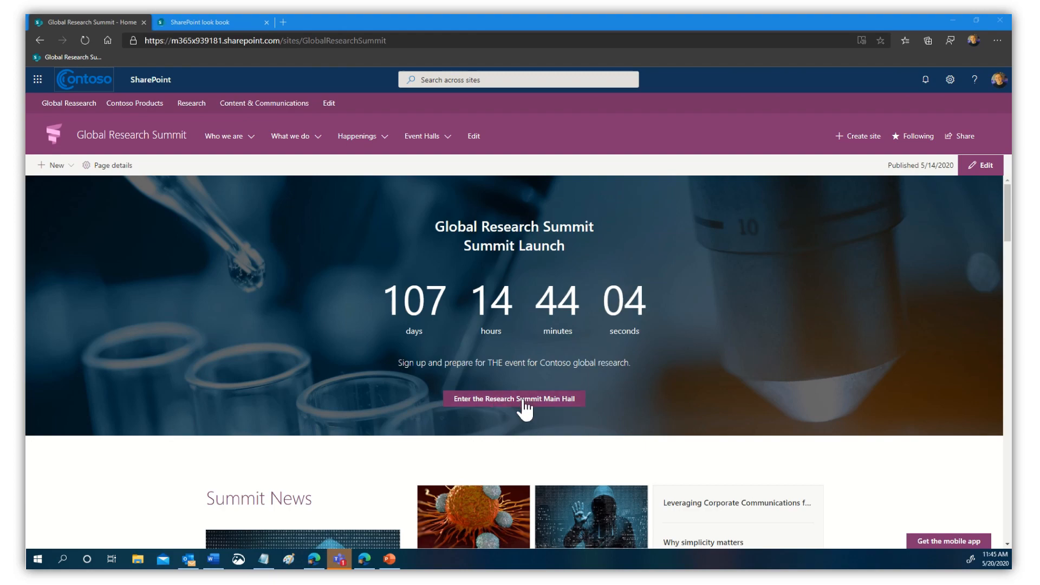
- Scroll the page, then enter the Research Summit Main Hall 3D space
scroll(725, 440, "down", 2)
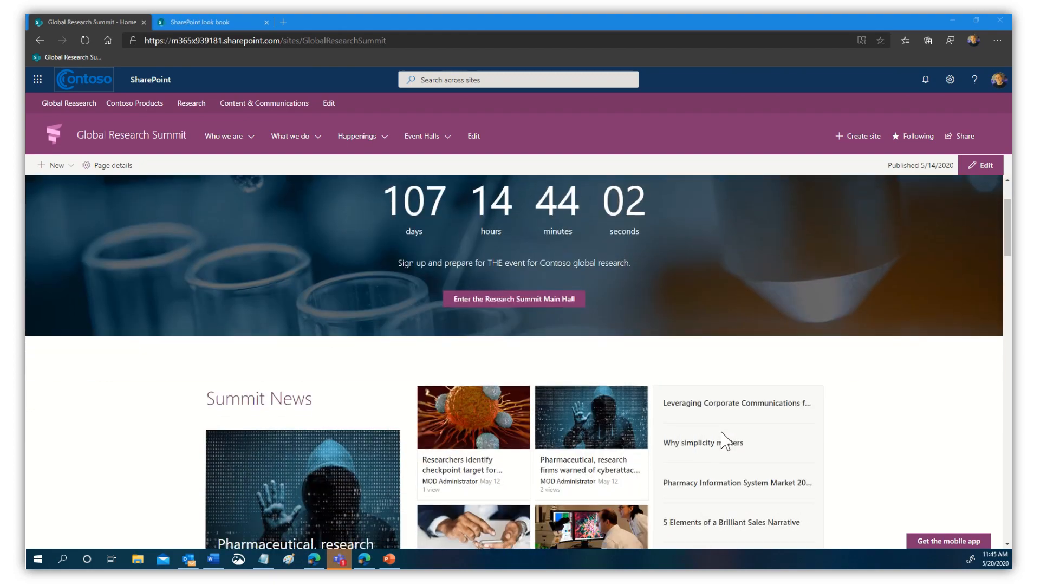
scroll(878, 469, "down", 4)
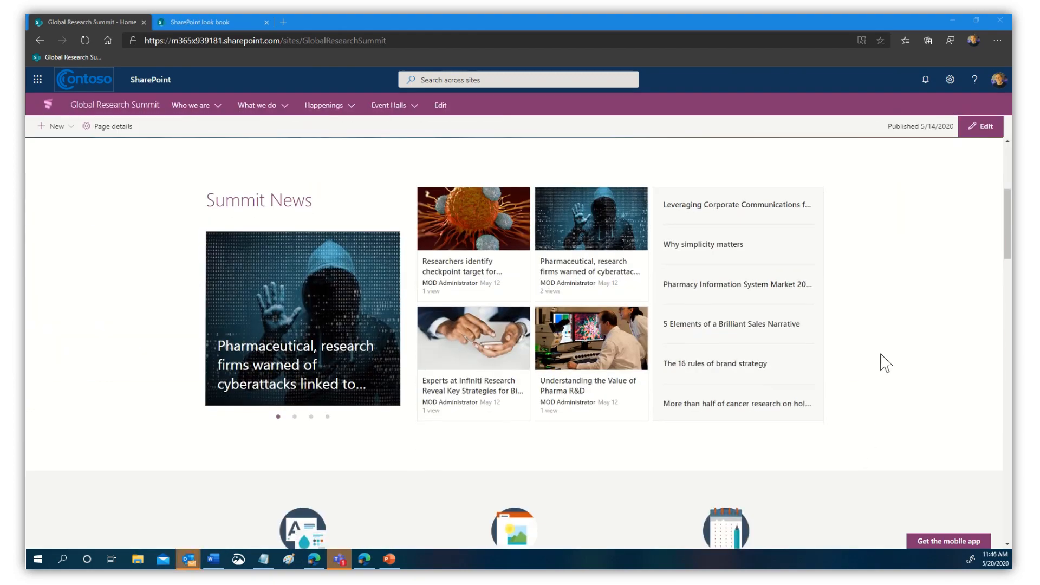
scroll(886, 362, "down", 4)
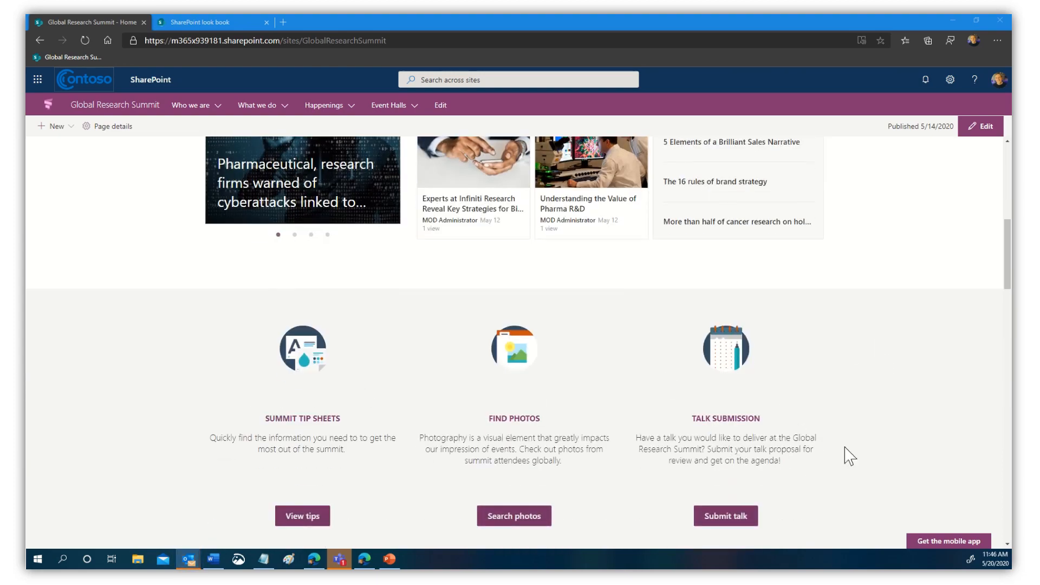
scroll(849, 451, "down", 5)
scroll(847, 448, "up", 5)
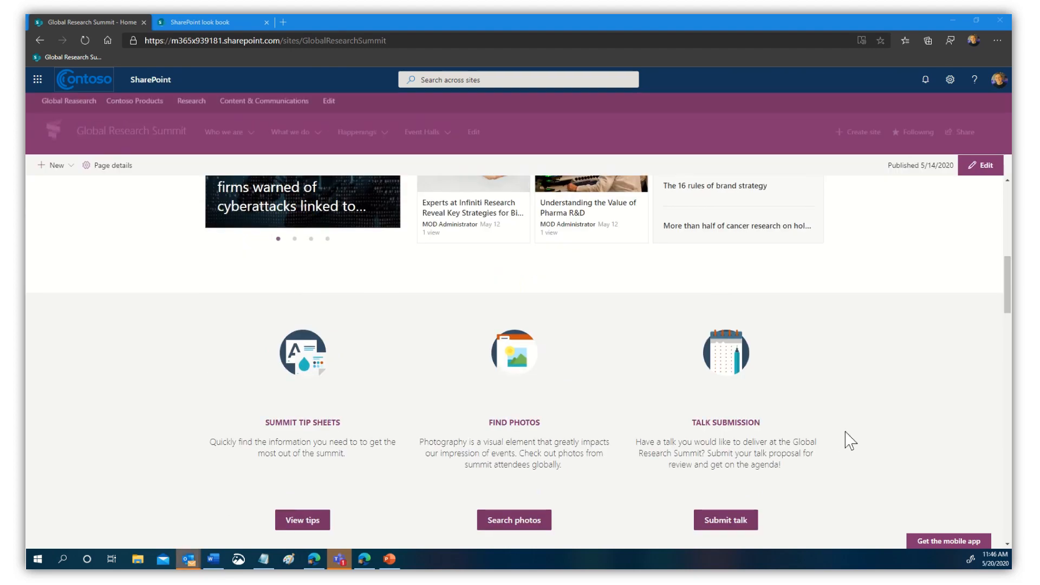
scroll(851, 441, "up", 6)
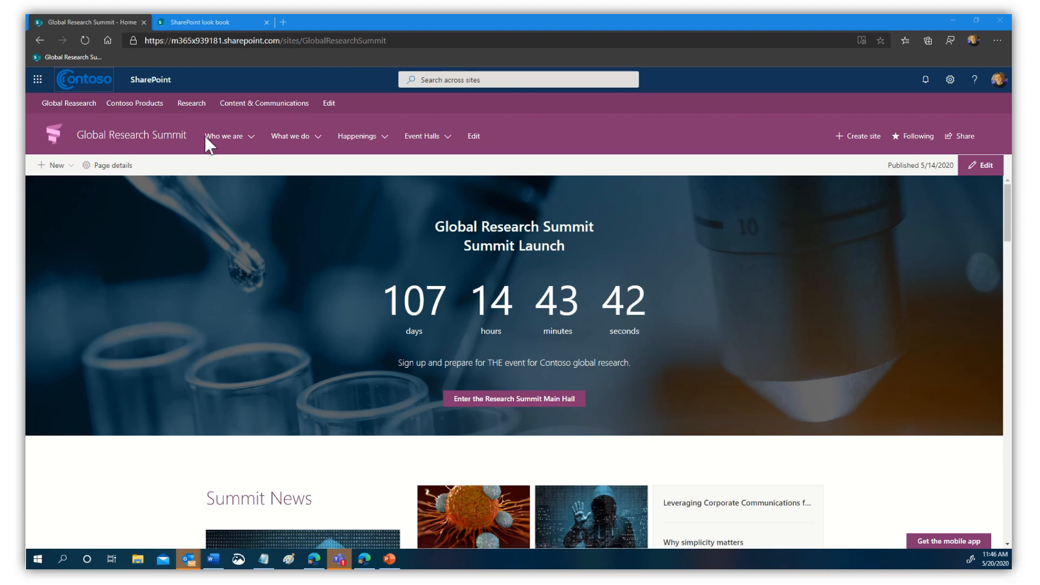
mouse_move(449, 142)
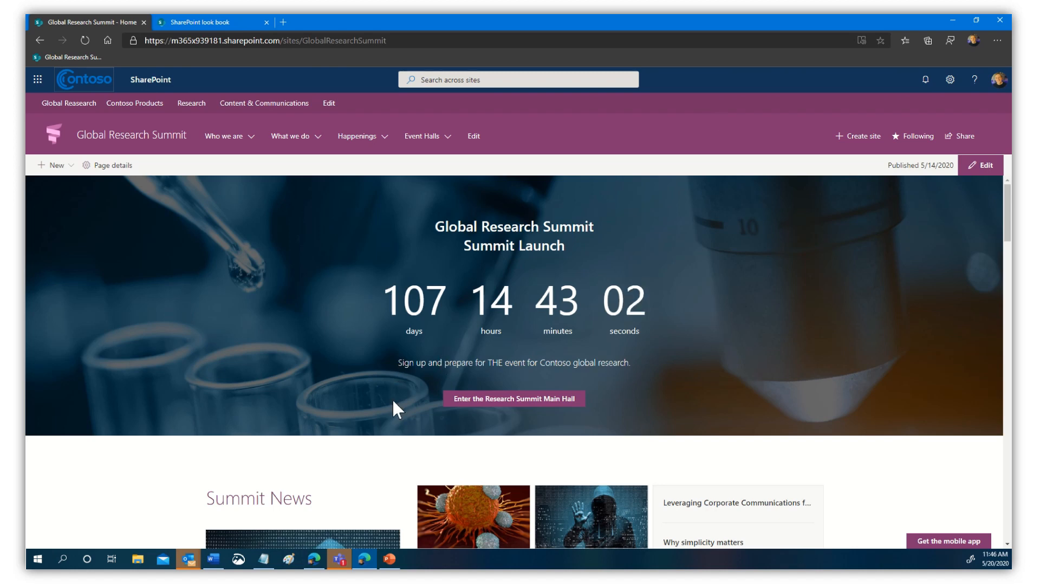
left_click(520, 404)
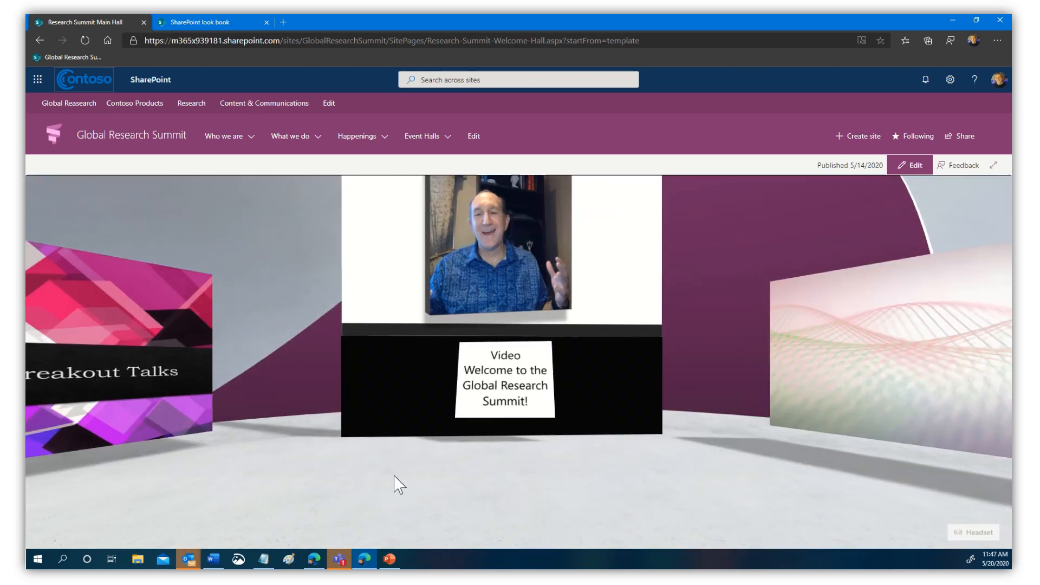
- Look around the hall toward Summit Breakout Talks, then play and pause the welcome video
left_click_drag(394, 476, 113, 491)
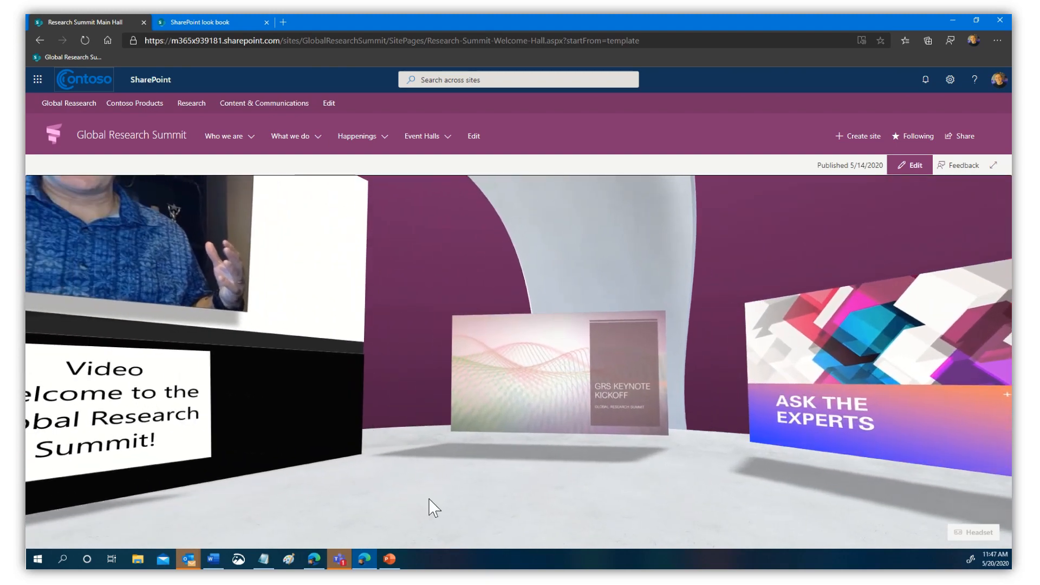
left_click_drag(434, 507, 845, 493)
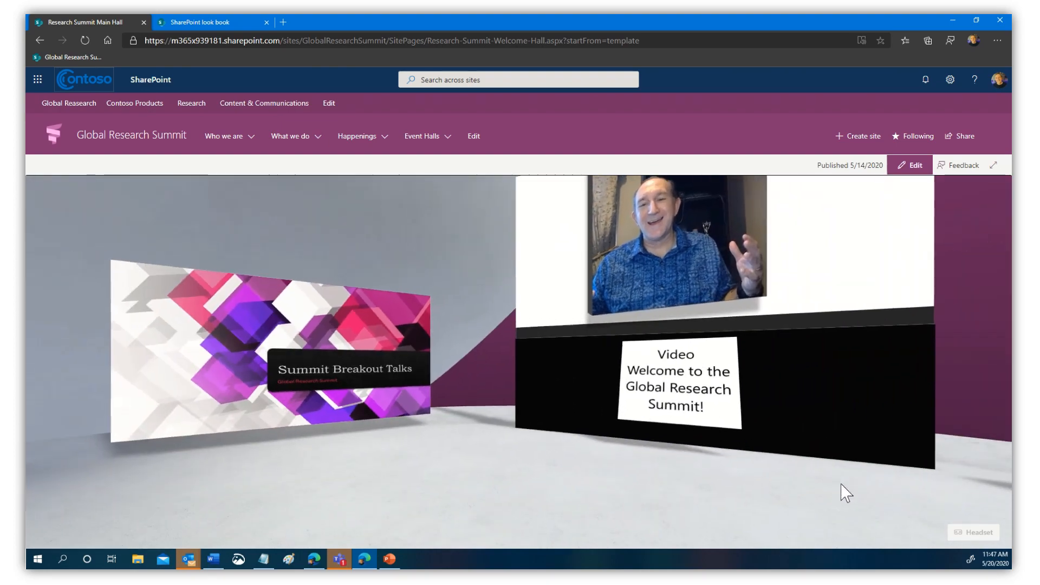
left_click_drag(322, 469, 249, 492)
left_click_drag(645, 499, 550, 498)
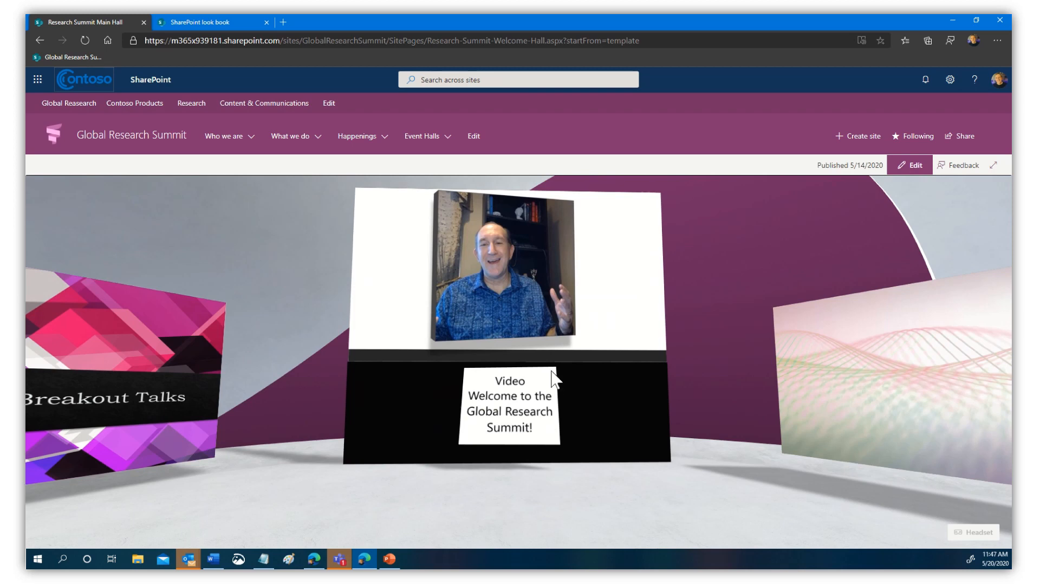
mouse_move(506, 271)
left_click(512, 275)
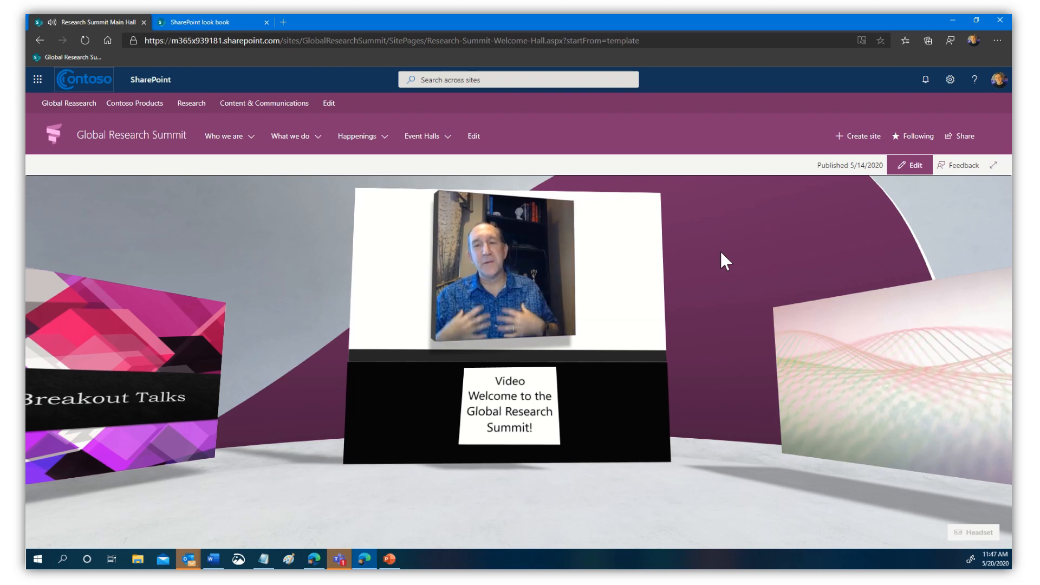
left_click(512, 280)
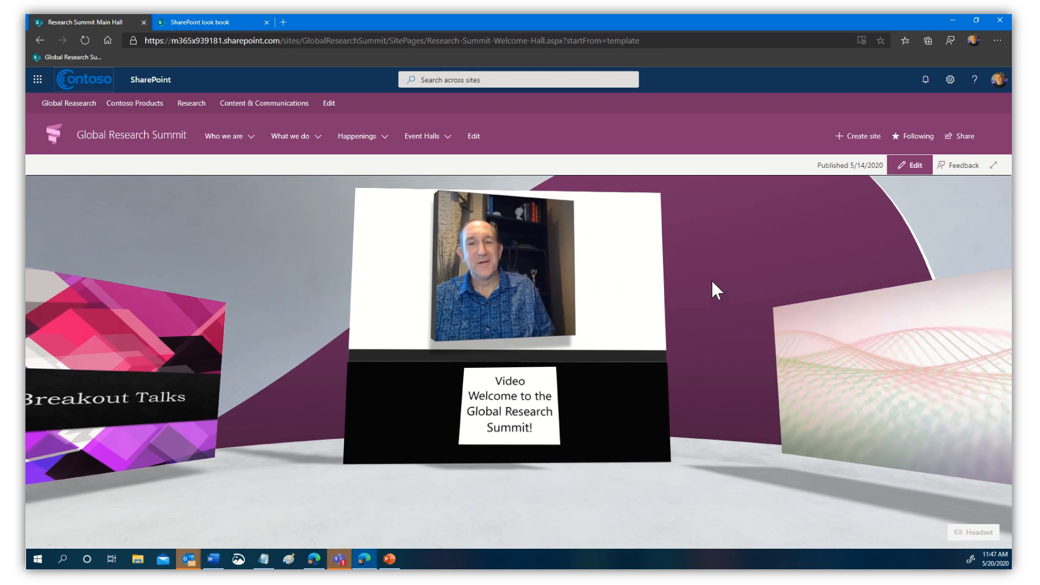
- Turn toward the GRS Keynote Kickoff card and open its link
left_click_drag(712, 281, 551, 277)
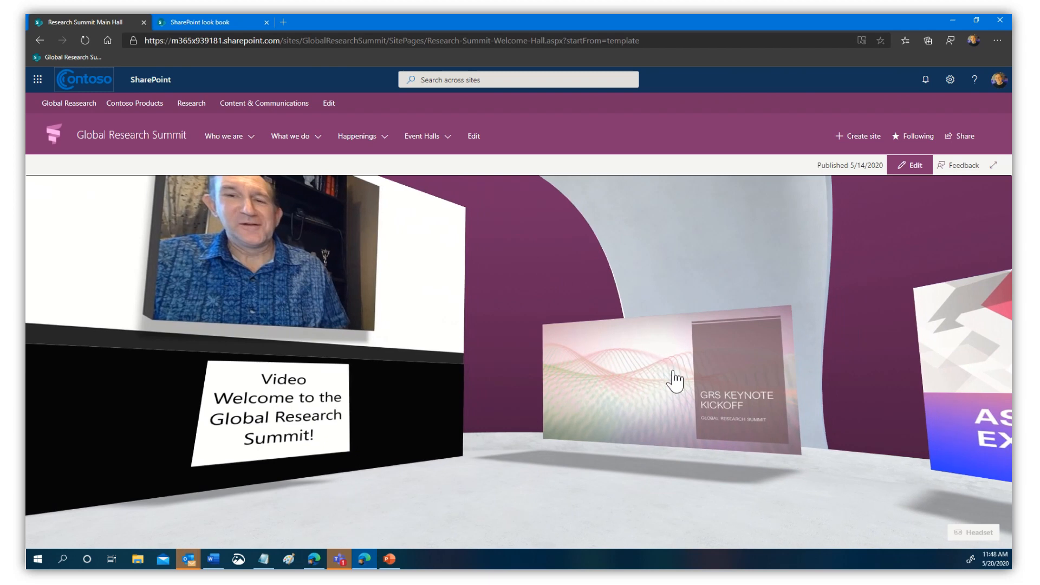
left_click_drag(710, 520, 525, 509)
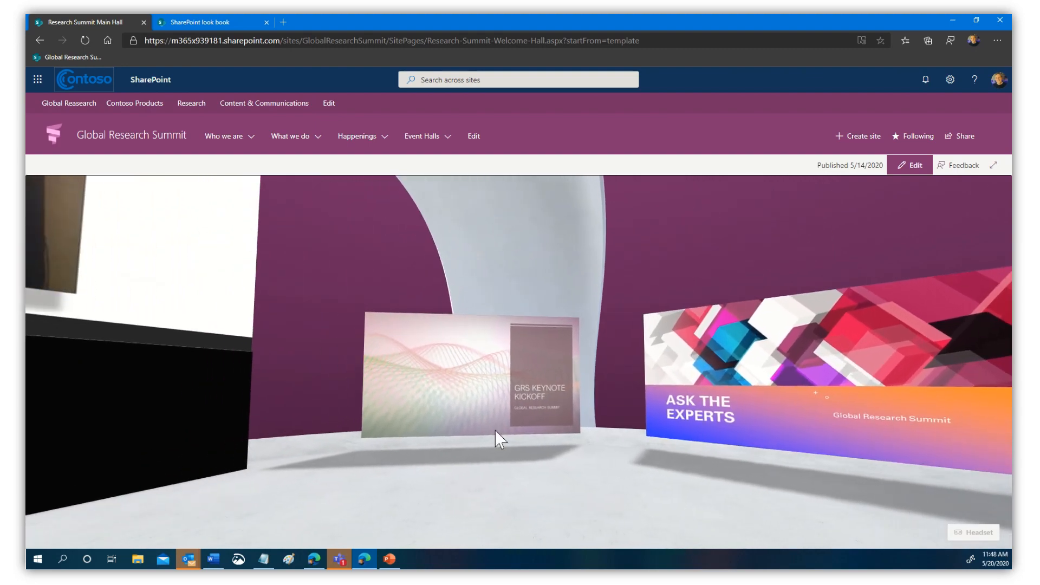
left_click(472, 379)
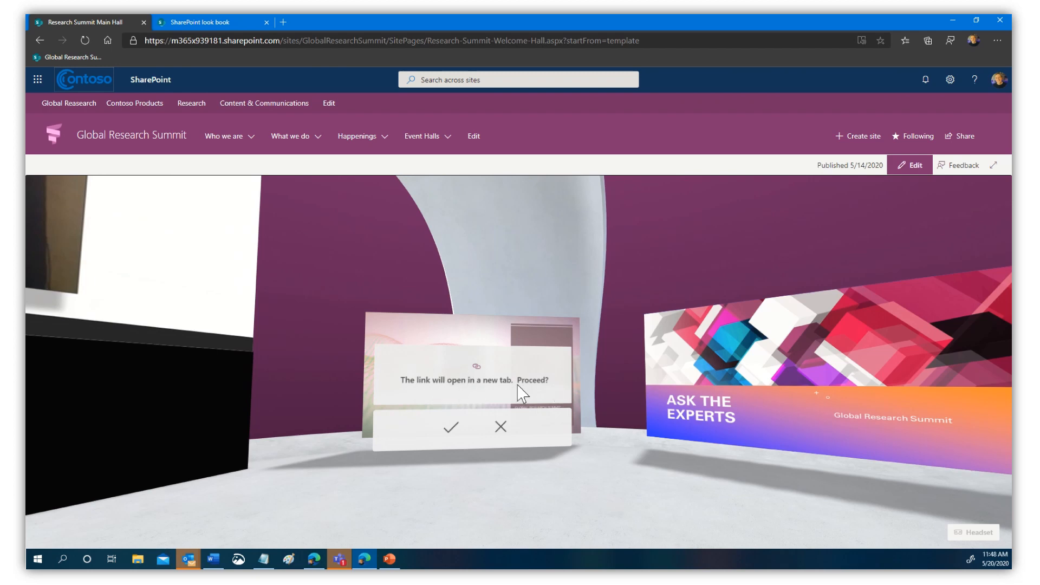
- Confirm opening the GRS Keynote Kickoff event in Yammer and reload the event page
left_click(450, 433)
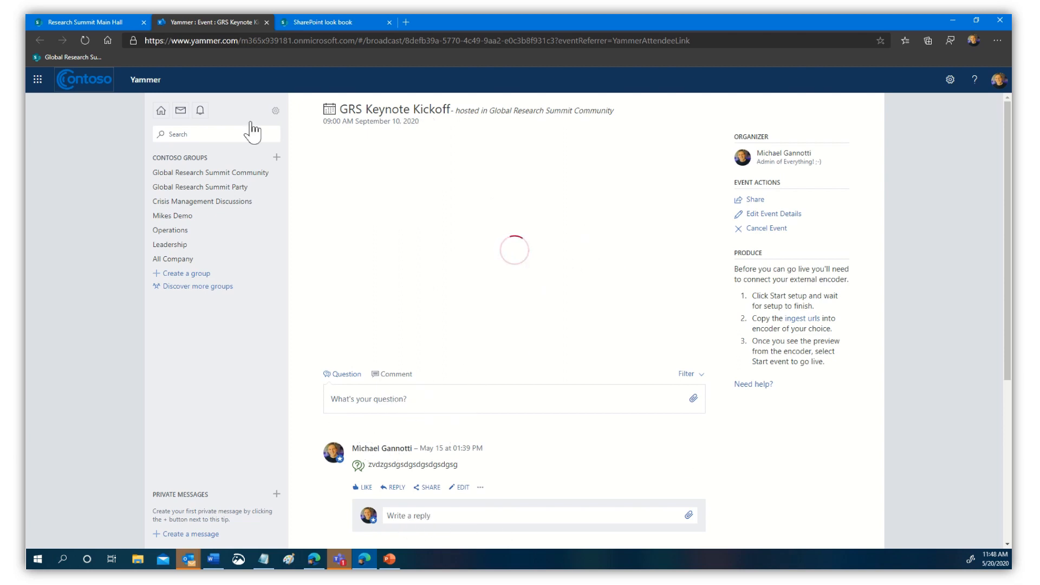
left_click(290, 40)
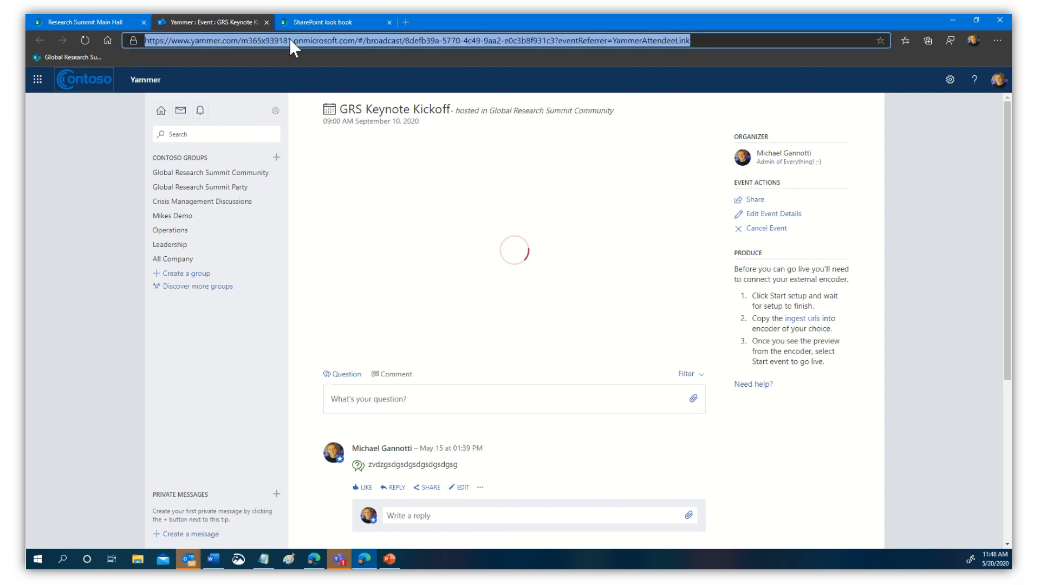
key("Return")
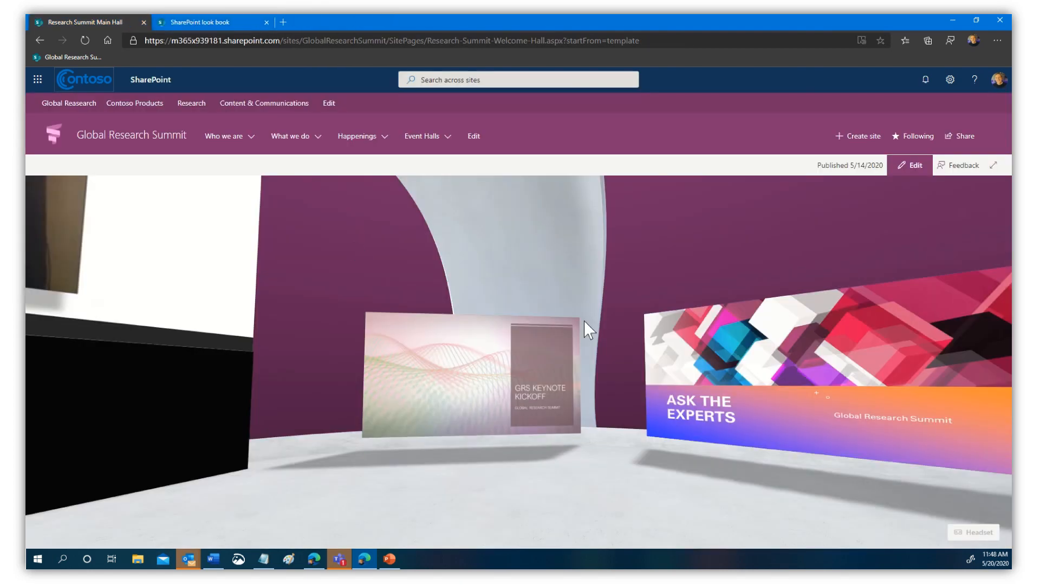
left_click(608, 458)
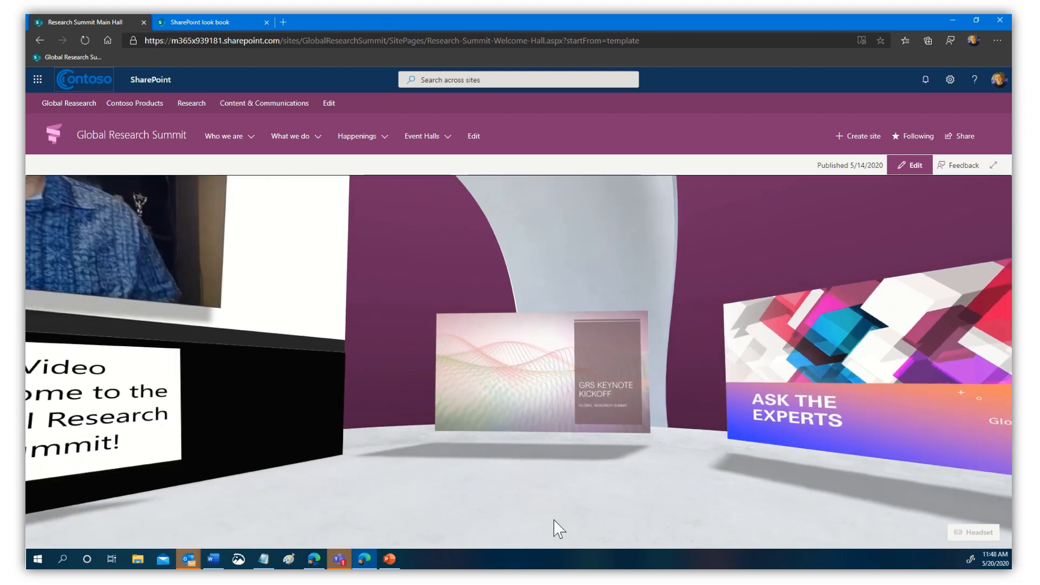
left_click(808, 504)
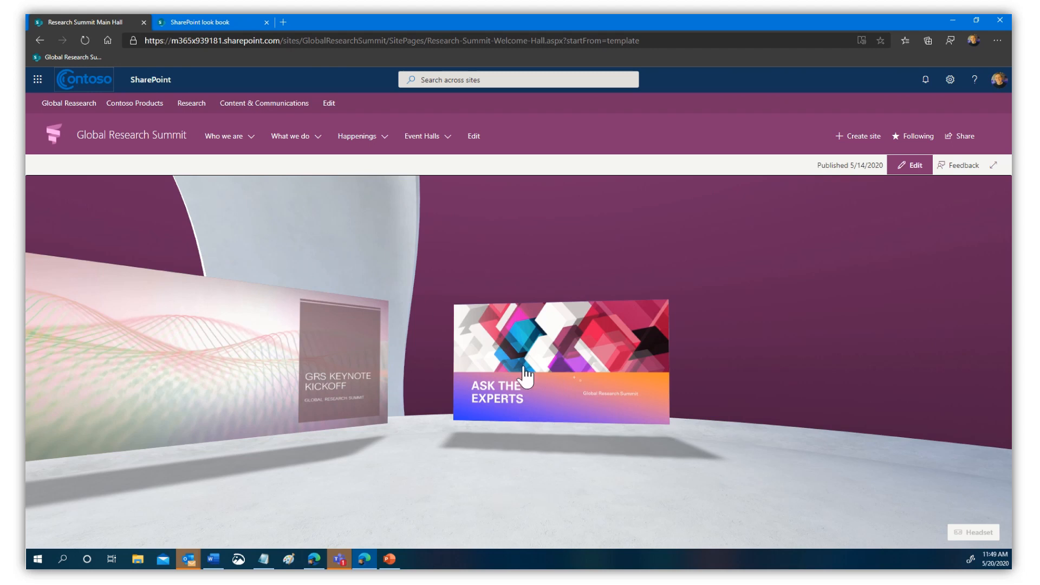
left_click(558, 377)
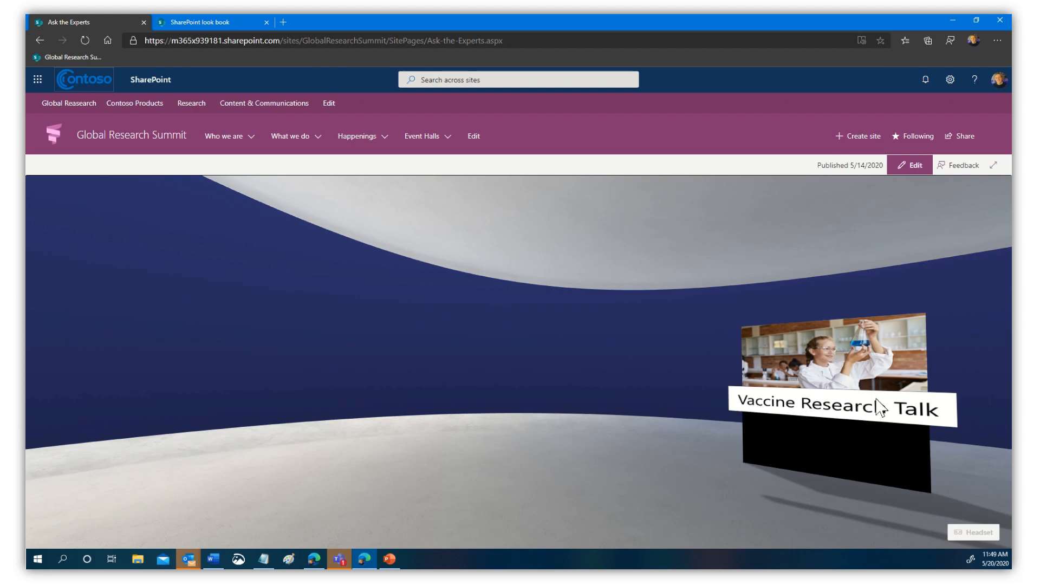
left_click(43, 57)
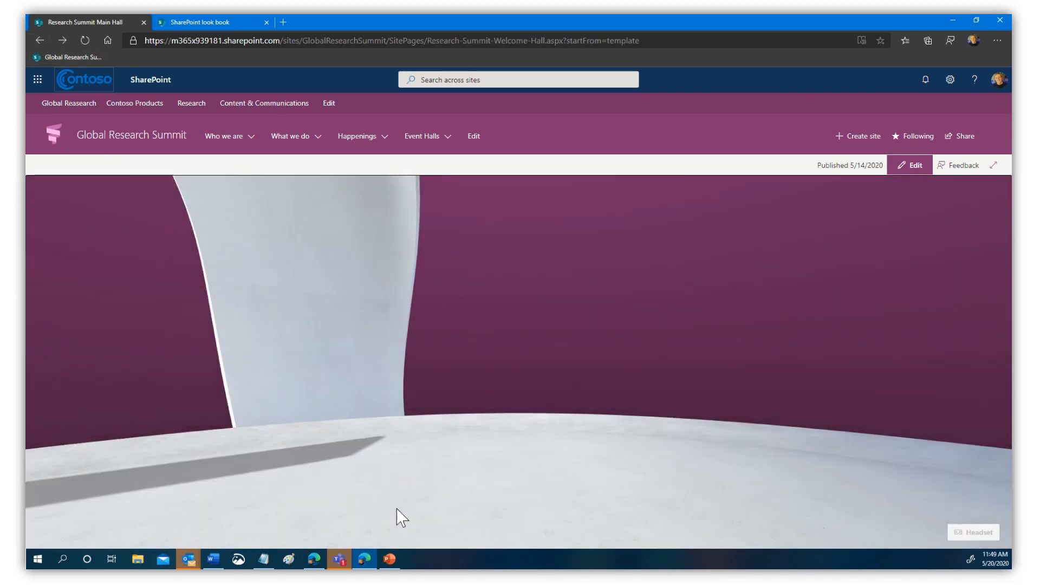
left_click_drag(347, 494, 381, 473)
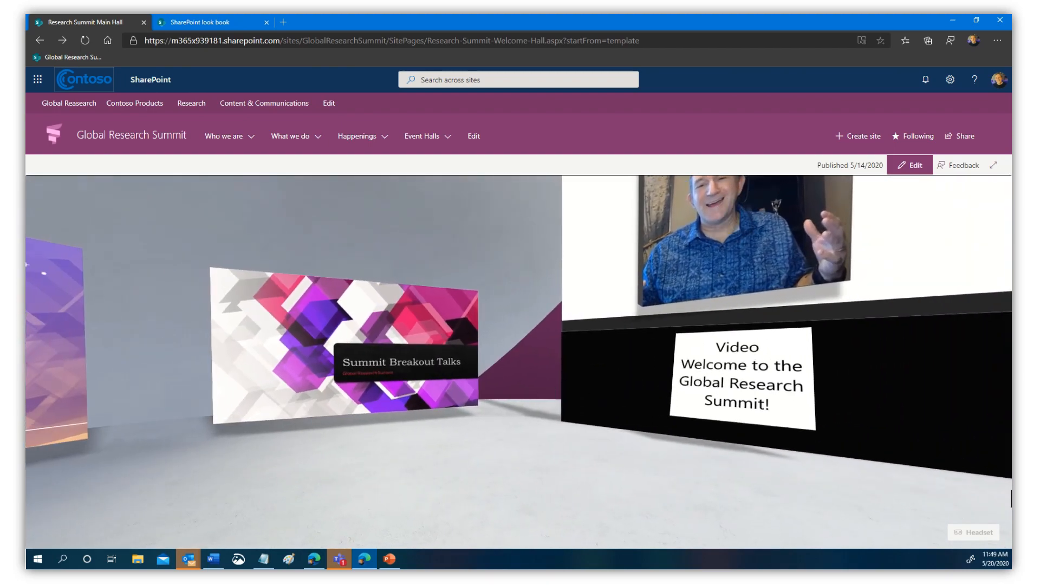
- Enter Summit Breakout Talks and turn slightly to view the genomics and Covid talk panels
left_click(342, 357)
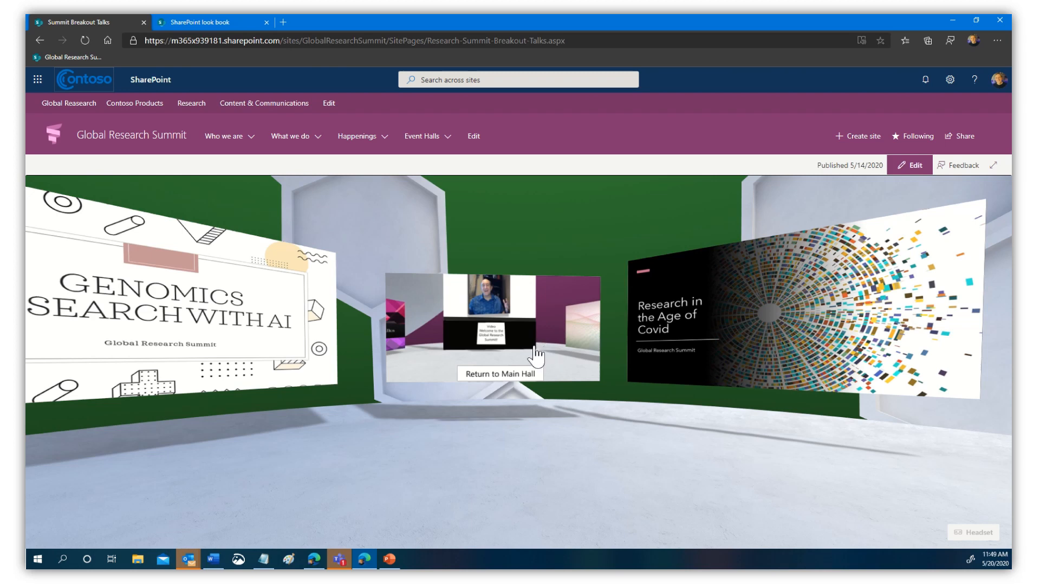
left_click_drag(558, 454, 566, 454)
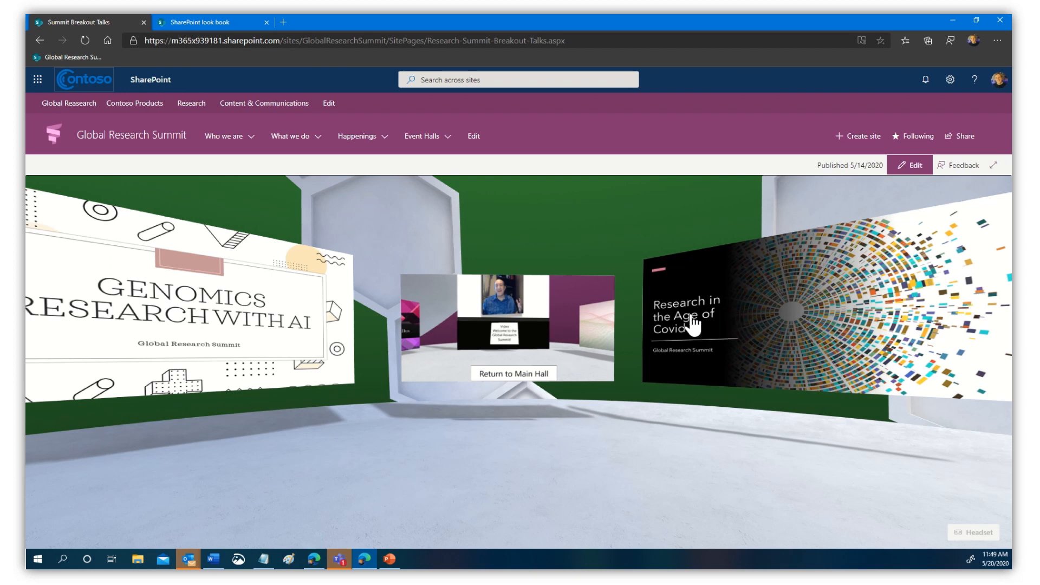
left_click(834, 349)
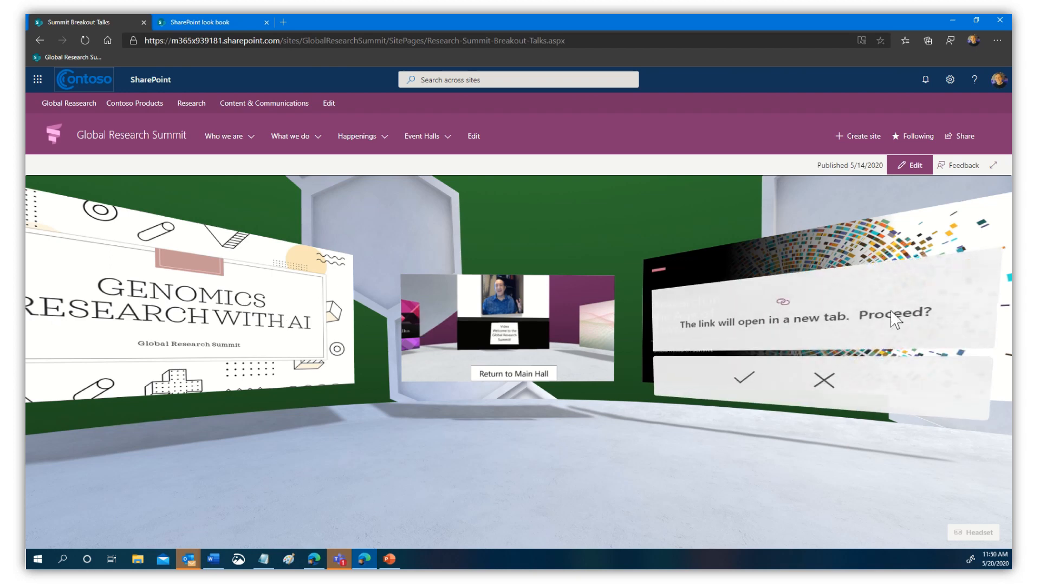
left_click(740, 382)
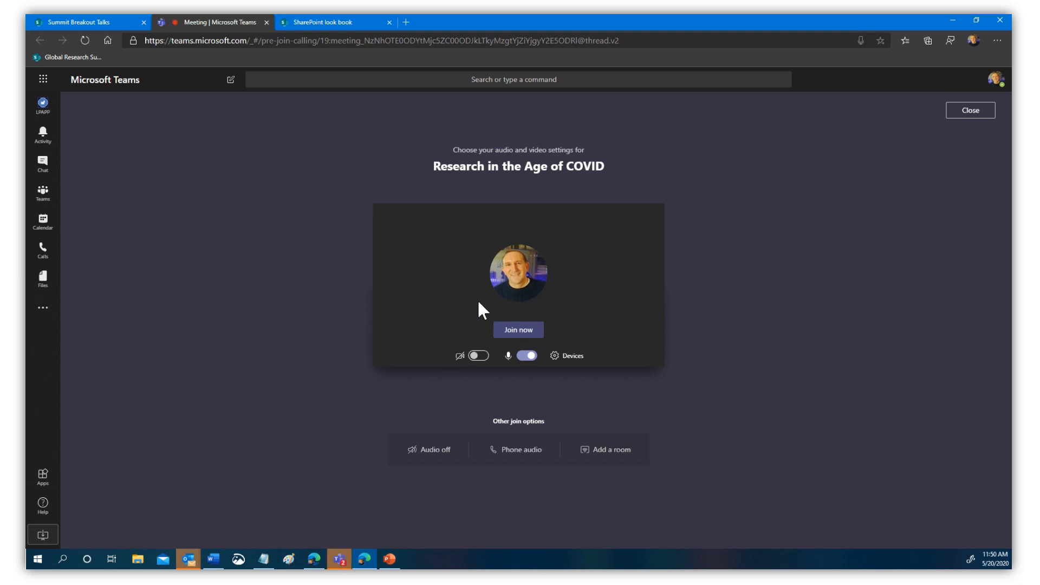
left_click(520, 356)
left_click(518, 330)
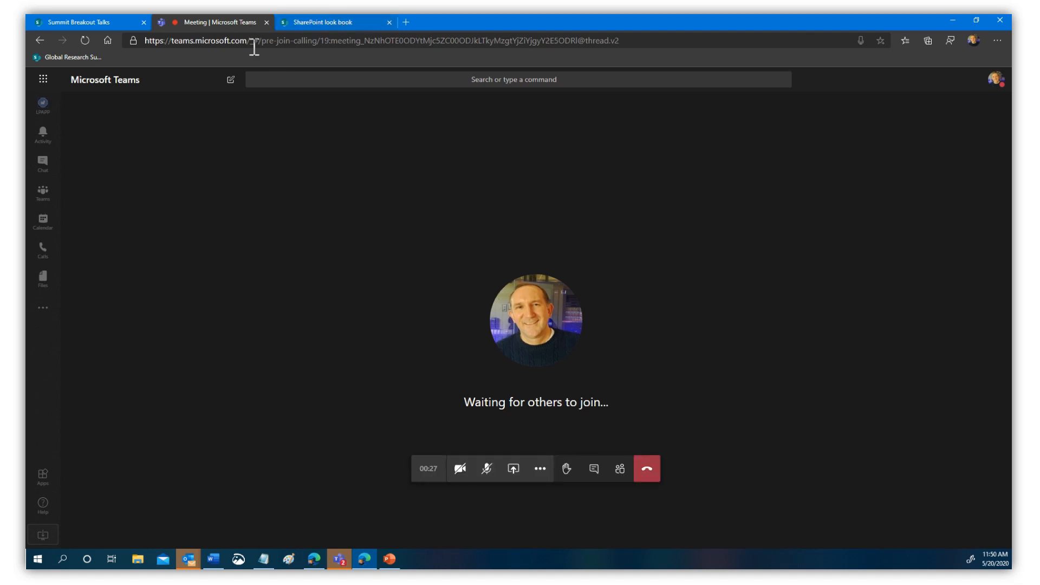
left_click(650, 478)
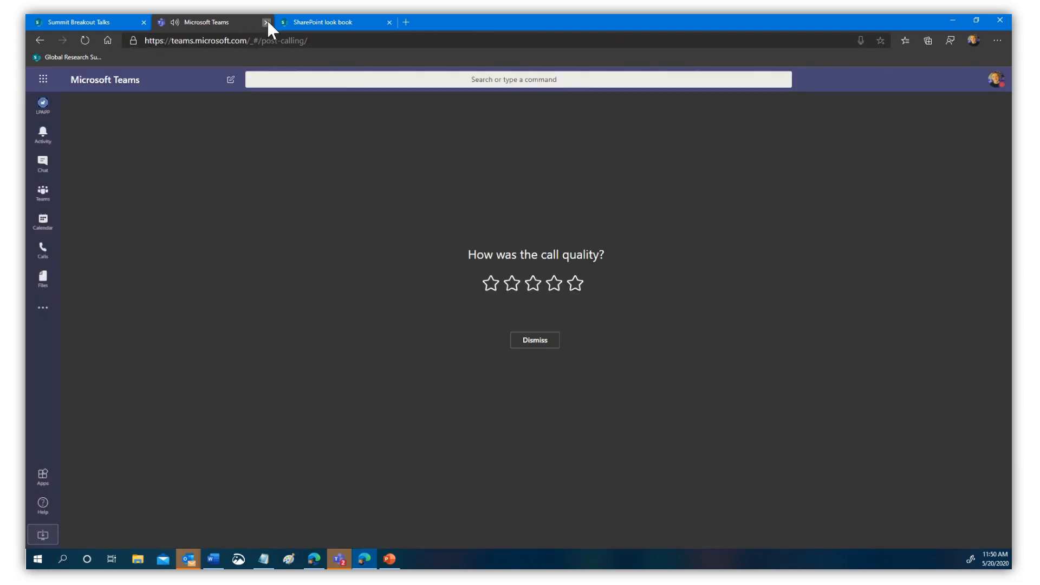
left_click(266, 22)
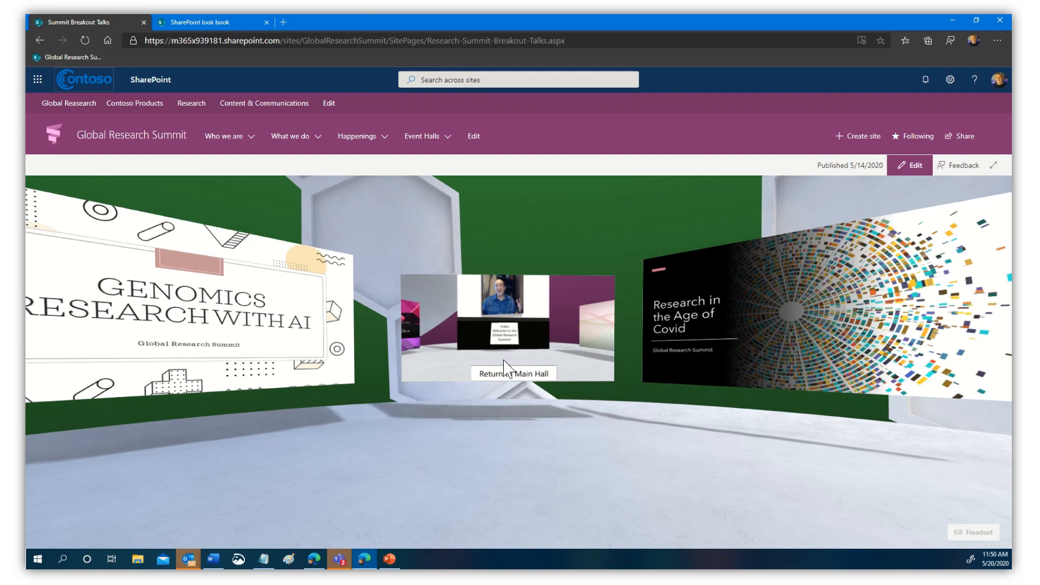
- Return to the Main Hall, look around, and enter the Sponsor Showcase space
left_click(509, 373)
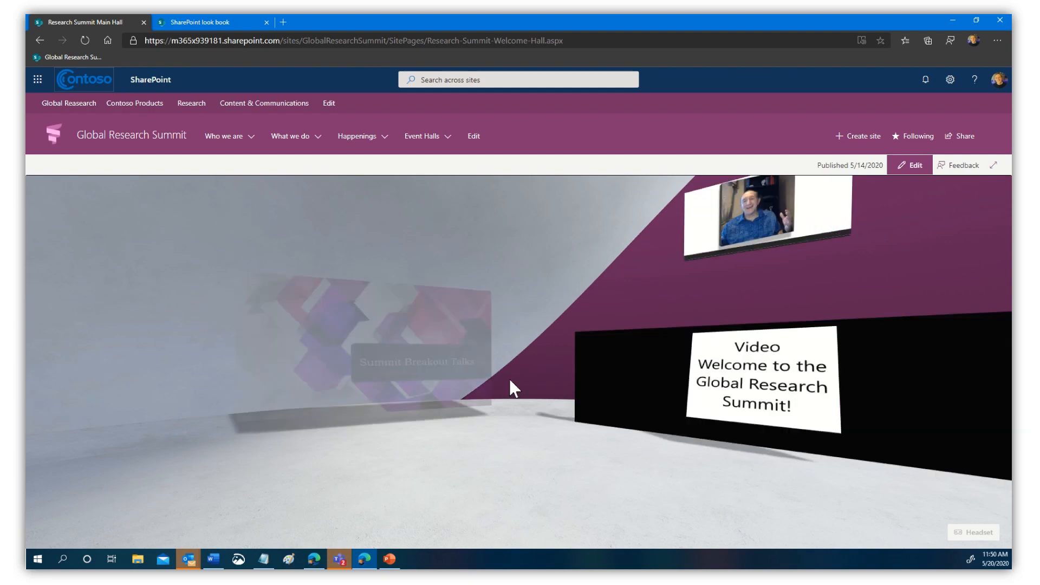
left_click_drag(431, 471, 721, 466)
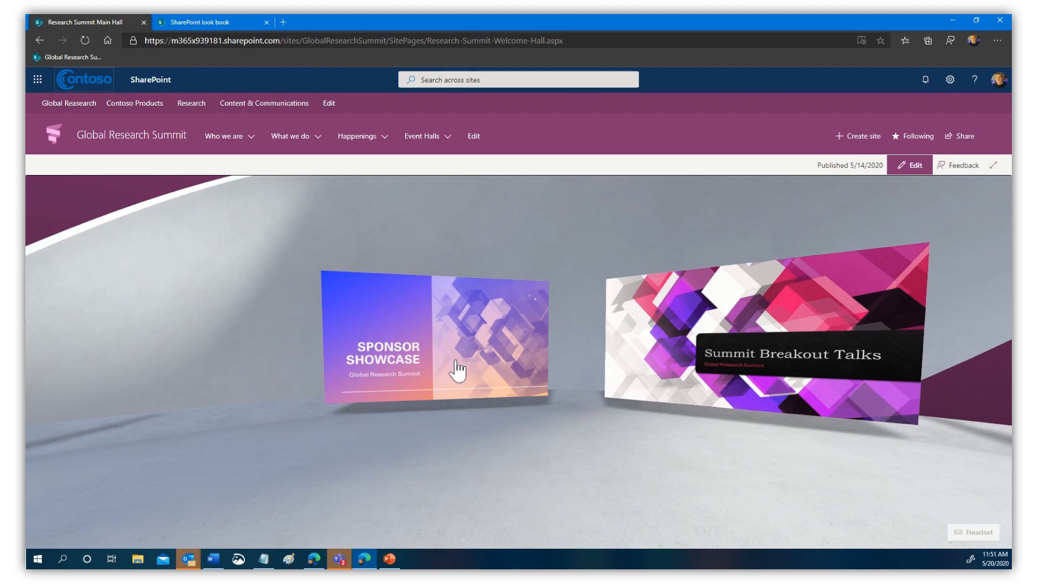
left_click(456, 362)
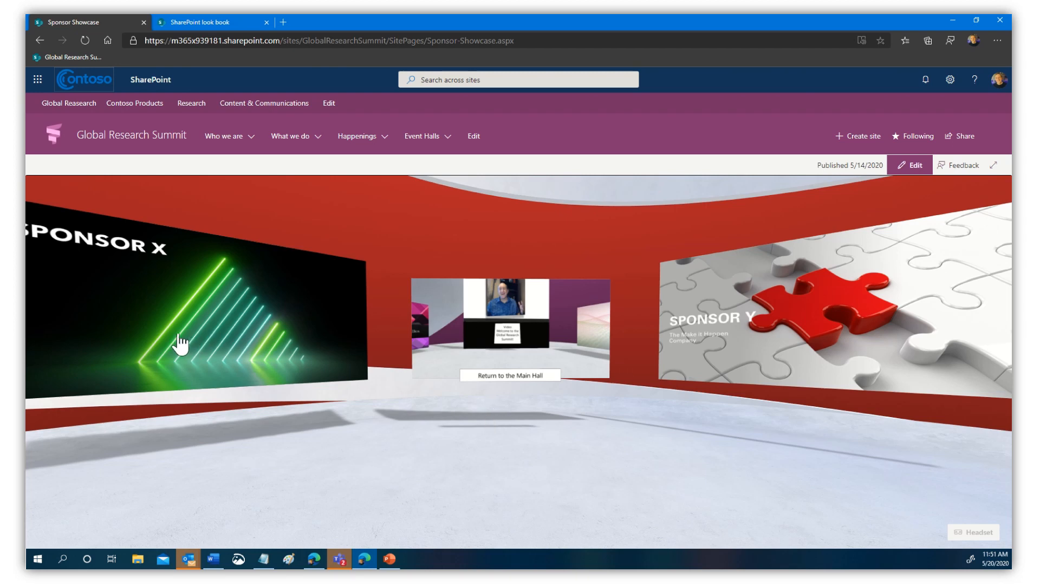
- Enter the Sponsor X space and preview the Sponsor X.pptx presentation
left_click_drag(285, 474, 340, 470)
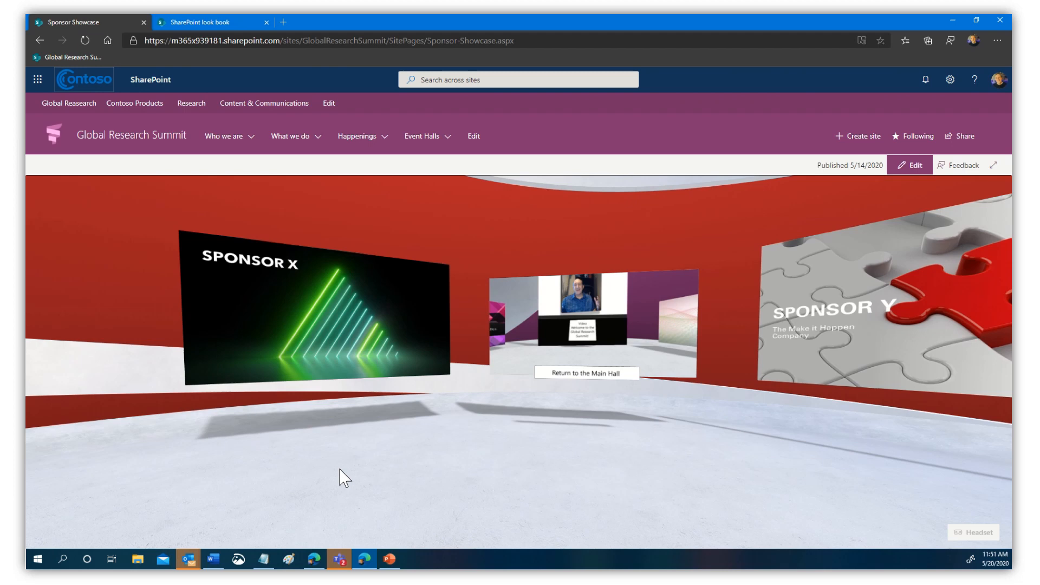
left_click(325, 293)
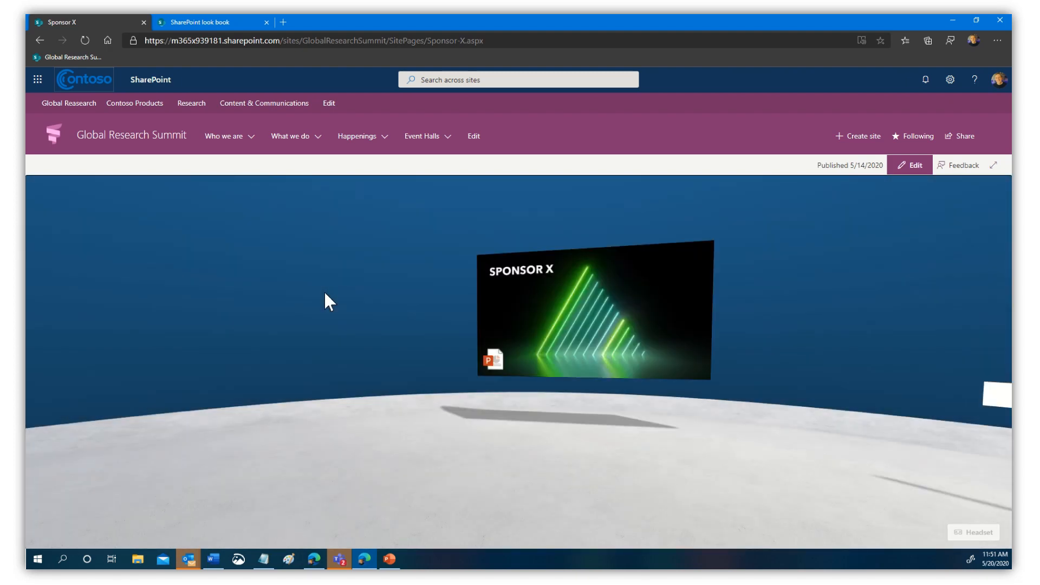
left_click_drag(762, 392, 528, 427)
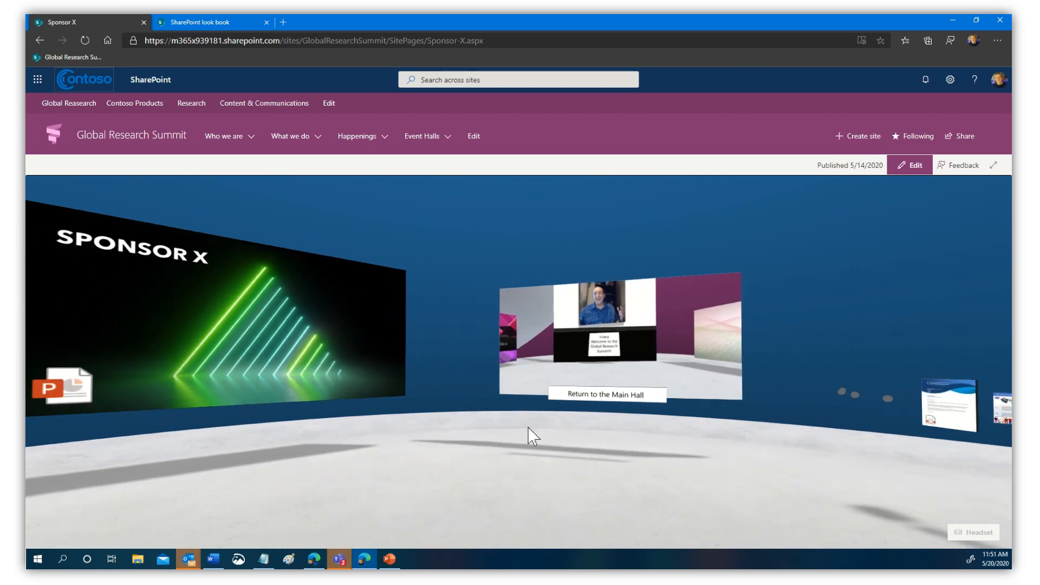
left_click_drag(574, 480, 618, 480)
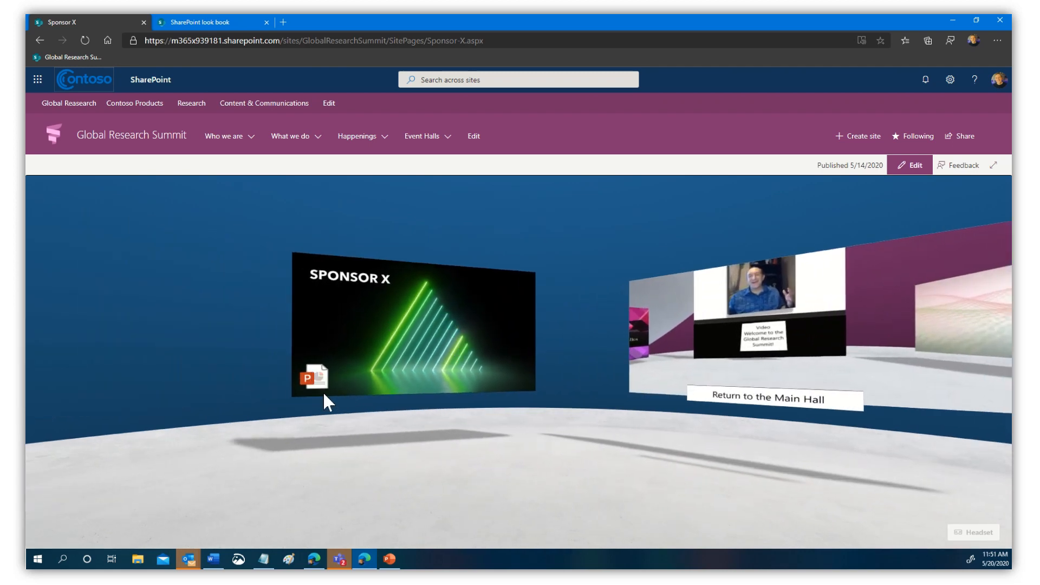
left_click(367, 359)
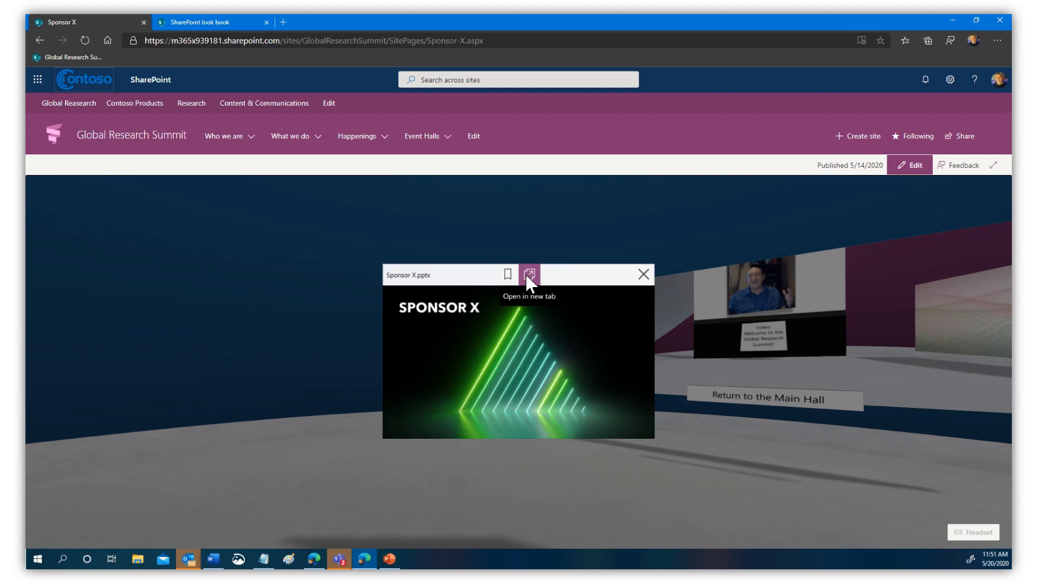
- Close the presentation preview and open the Sponsor X Breakout Meeting Room link
left_click(589, 518)
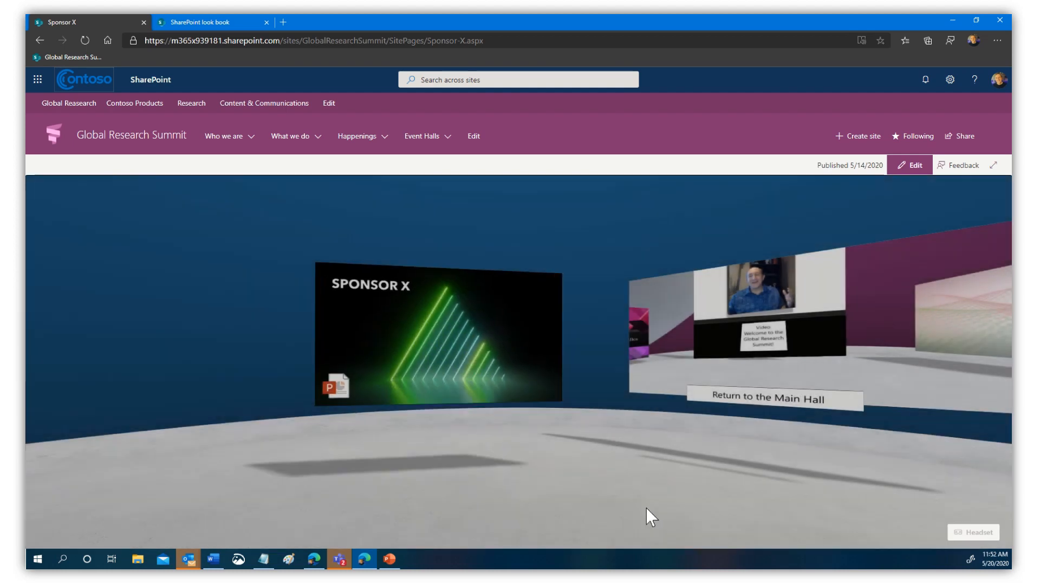
left_click_drag(732, 490, 265, 489)
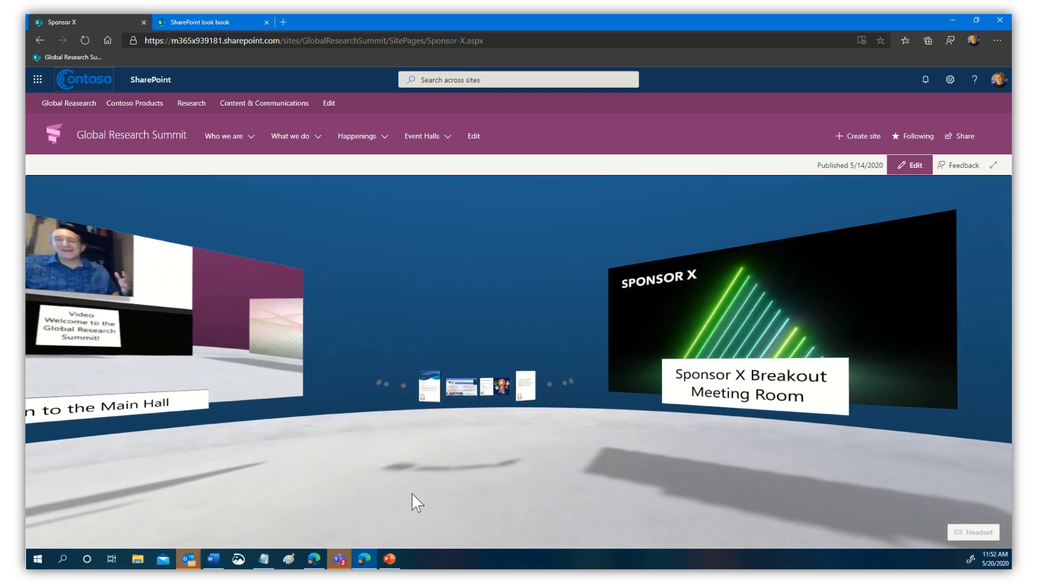
left_click_drag(724, 480, 646, 483)
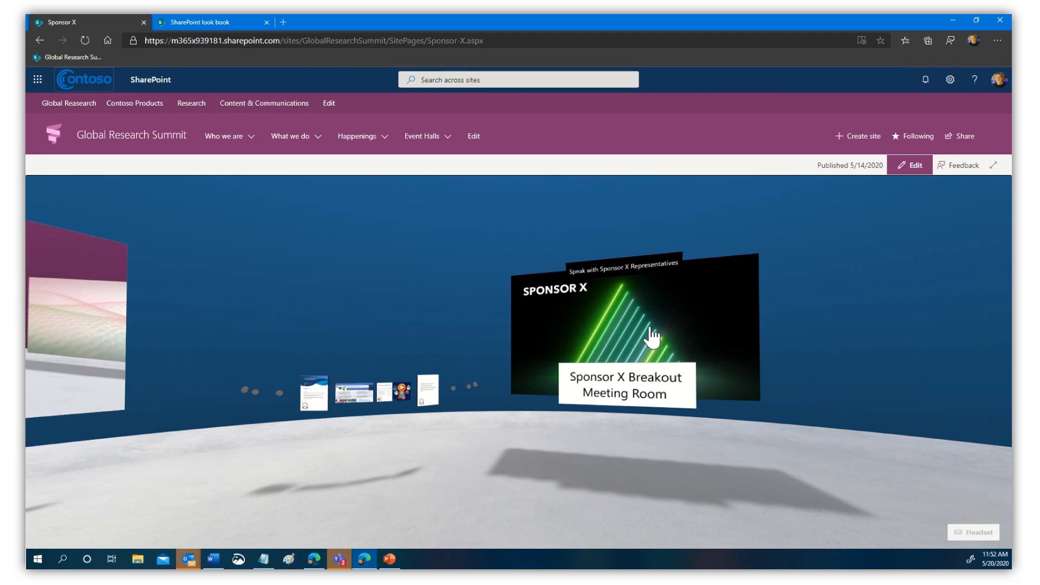
left_click(652, 337)
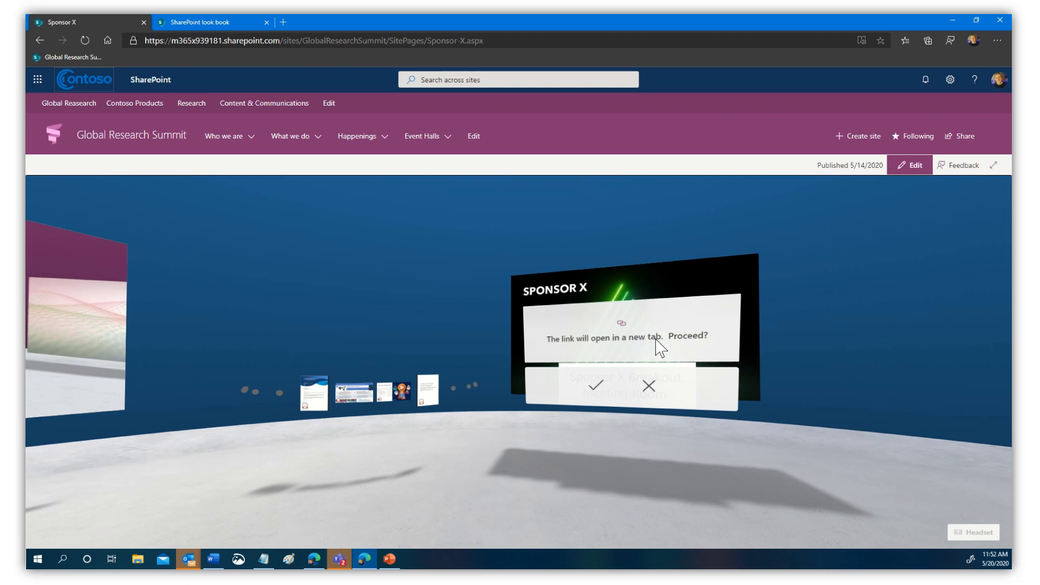
- Open the Sponsor X Breakout Discussions Teams join page, mute the microphone, then close it
left_click(592, 388)
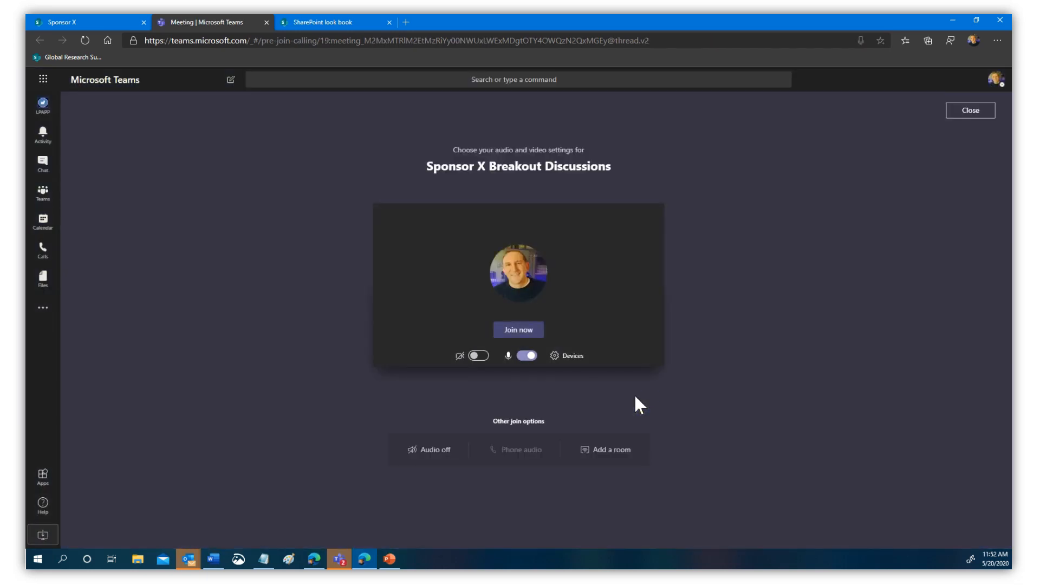
left_click(530, 356)
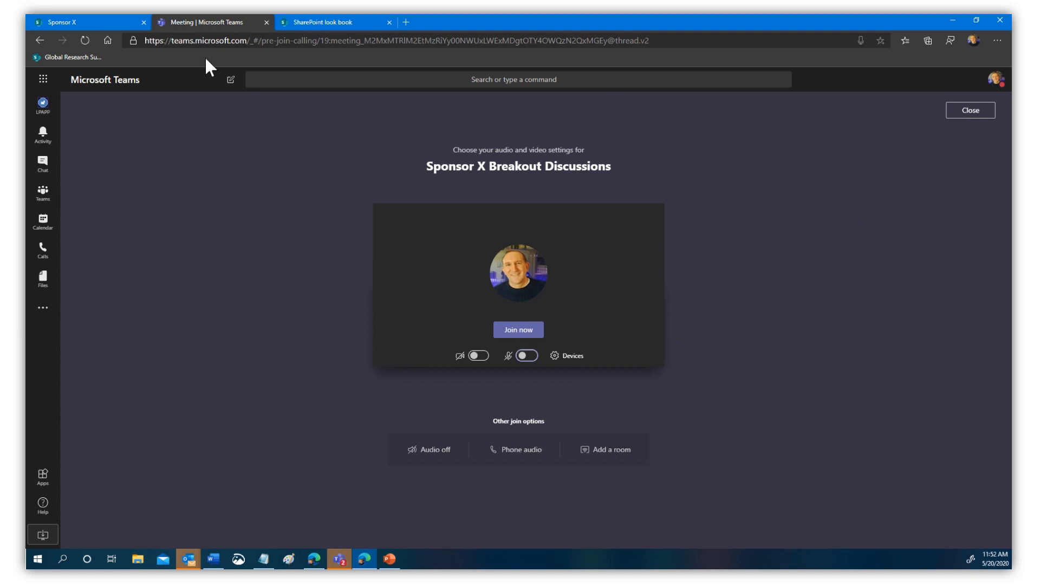
left_click(266, 22)
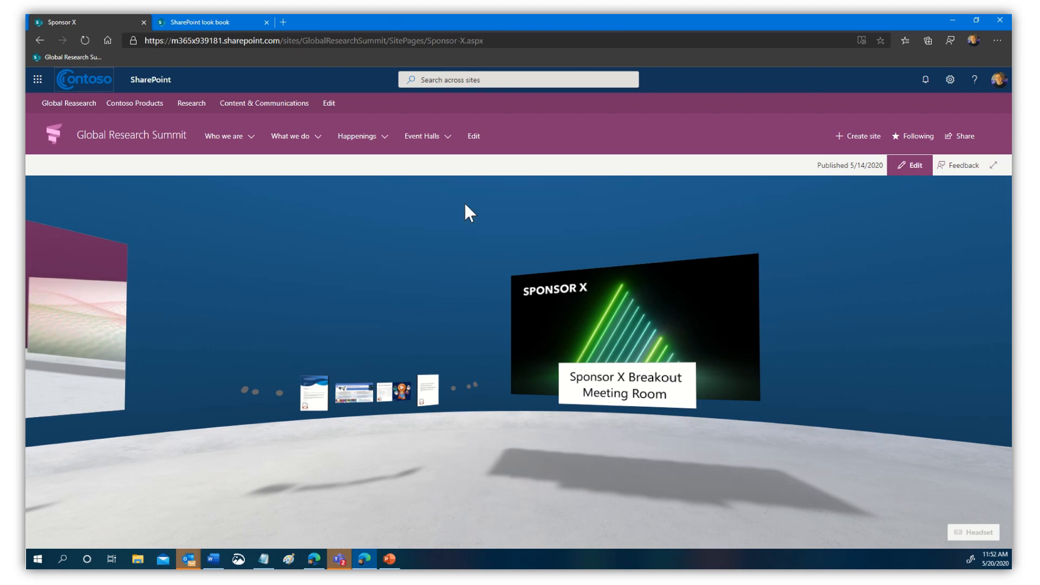
left_click_drag(465, 209, 535, 197)
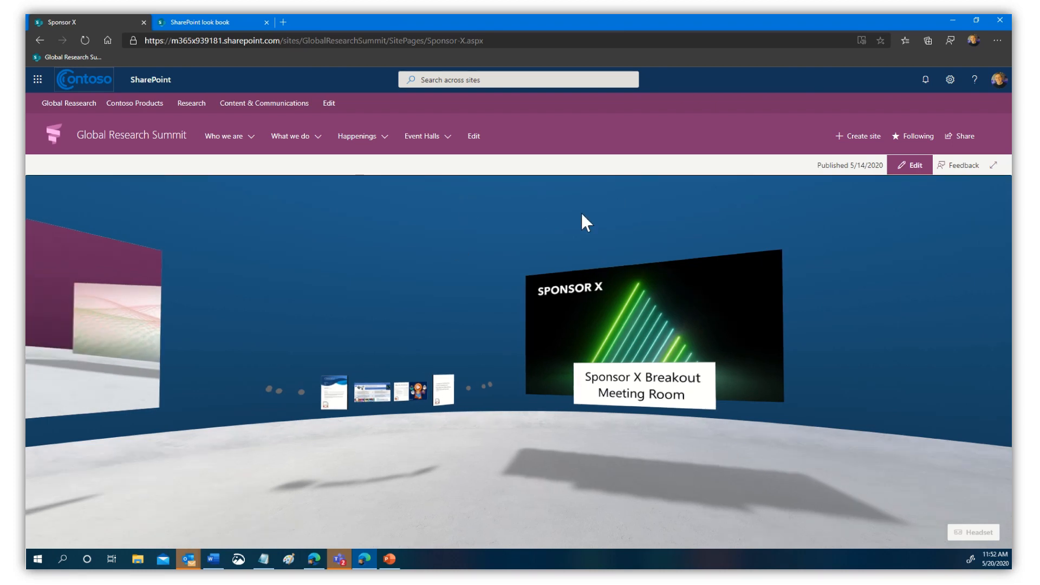
left_click_drag(195, 336, 472, 485)
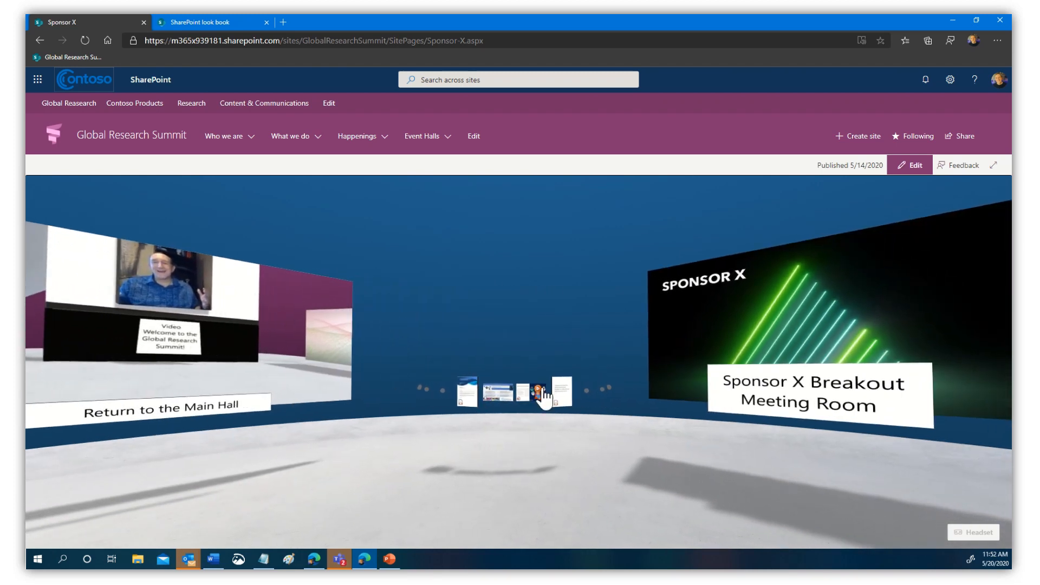
left_click(504, 403)
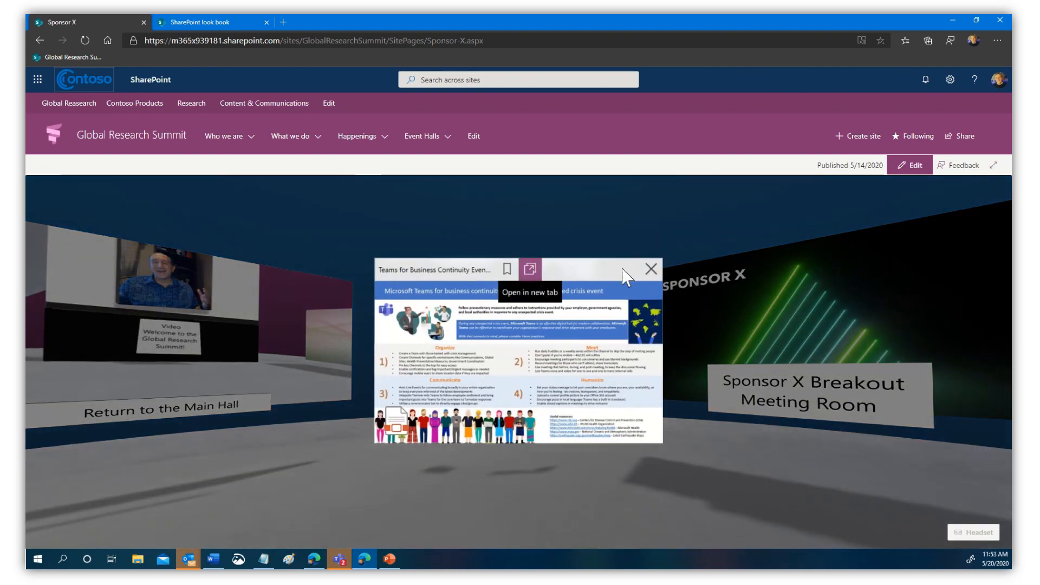
left_click(650, 268)
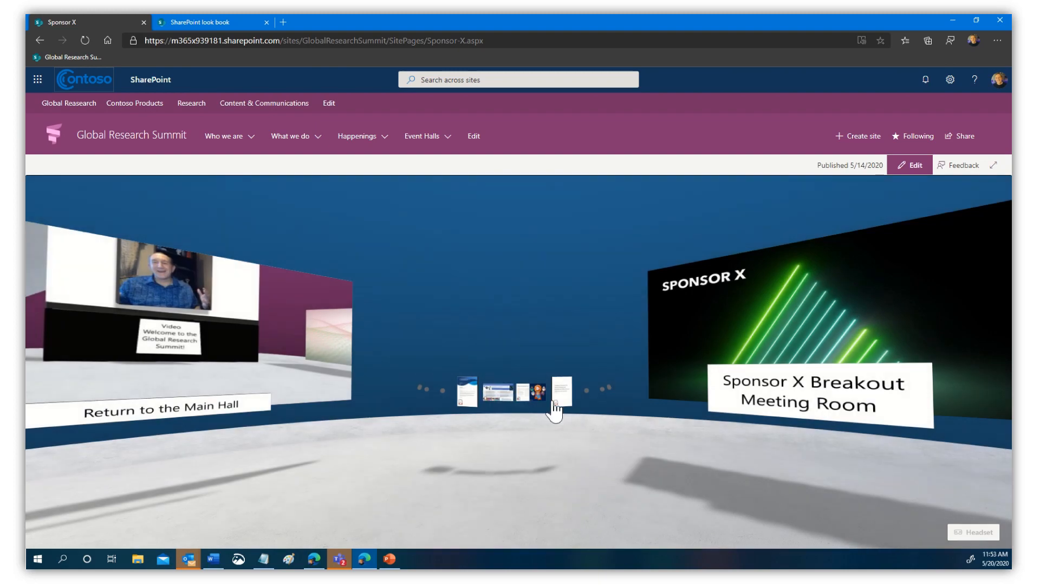
left_click(532, 389)
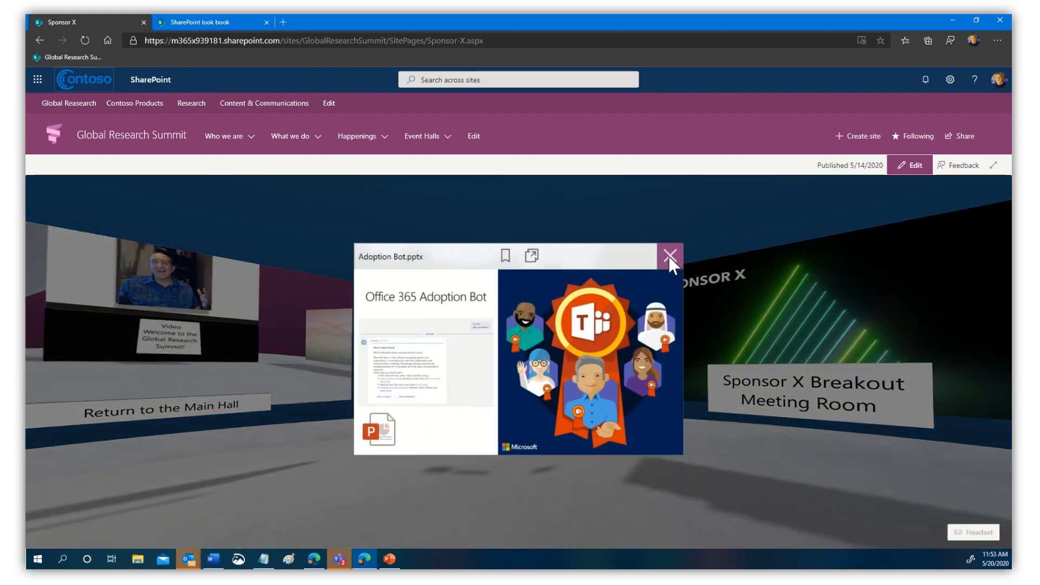
left_click(669, 256)
left_click(563, 399)
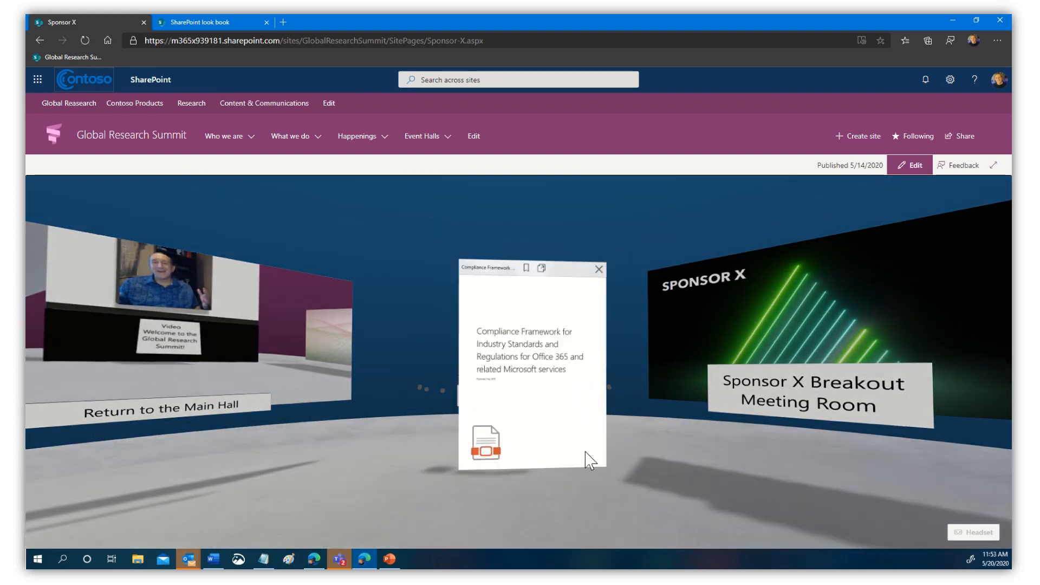
left_click(616, 214)
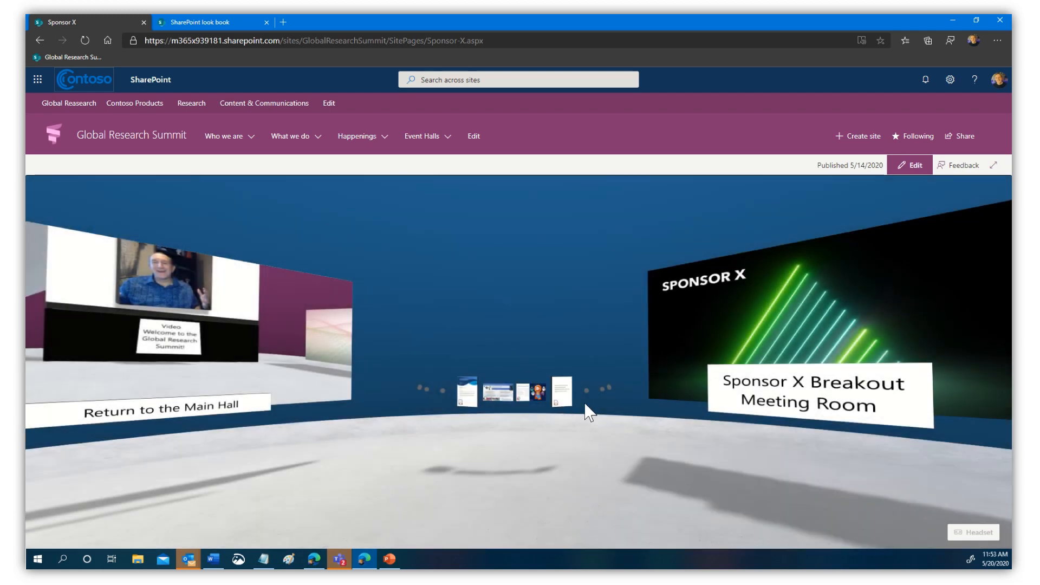
scroll(530, 407, "down", 8)
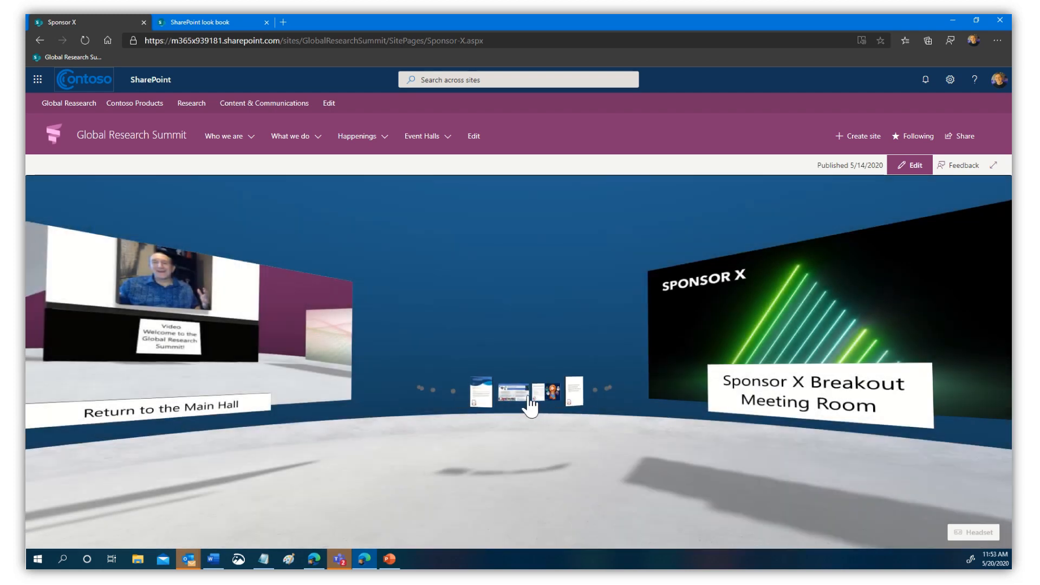
scroll(534, 405, "down", 6)
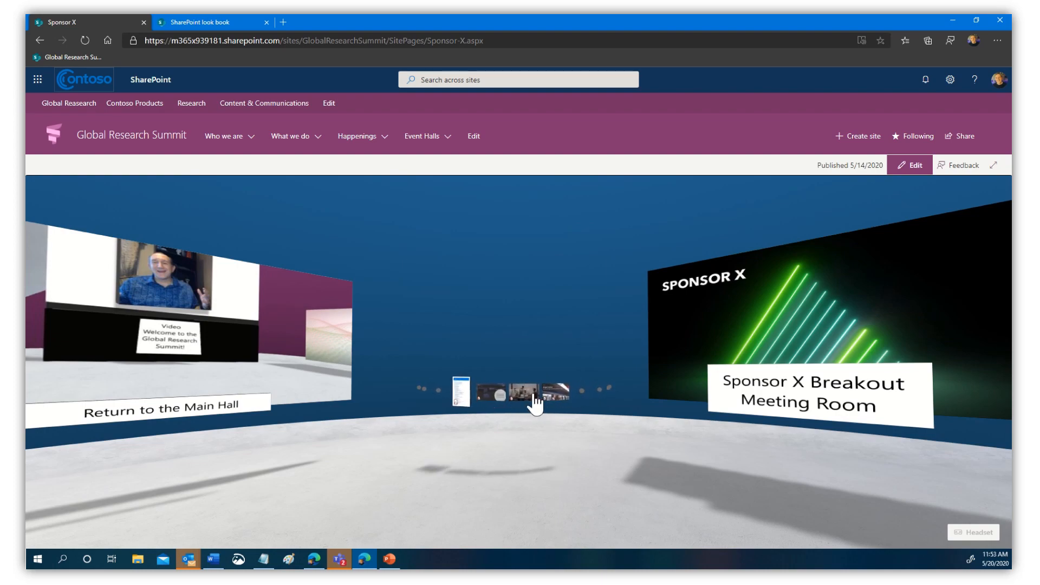
left_click(461, 391)
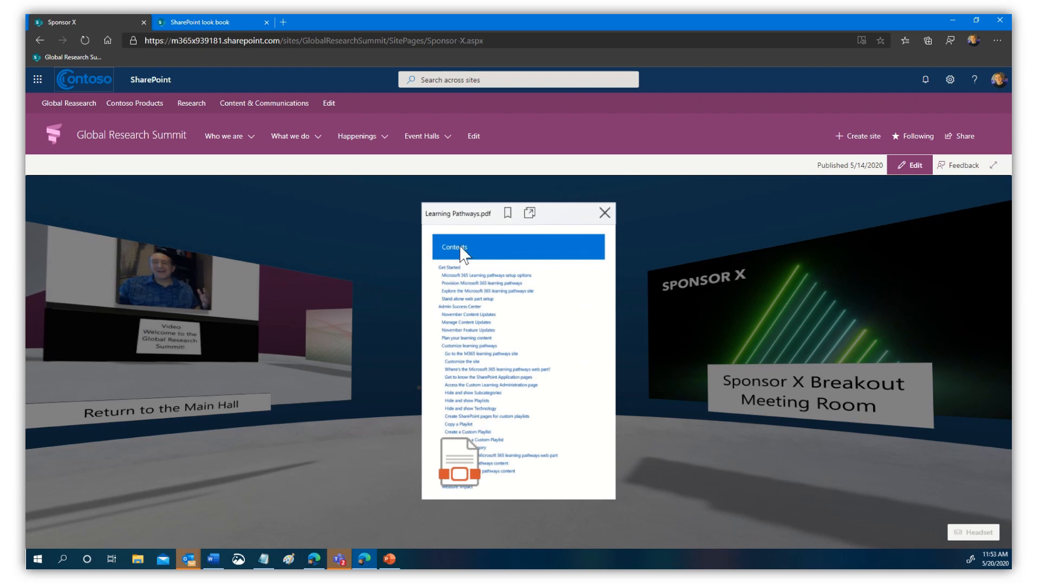
left_click(604, 214)
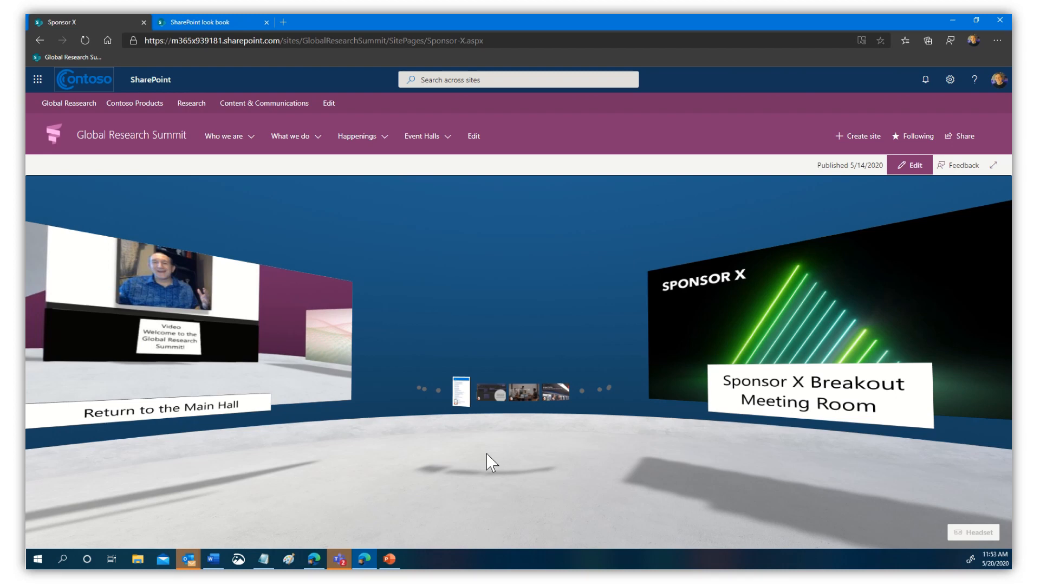
left_click_drag(222, 457, 494, 473)
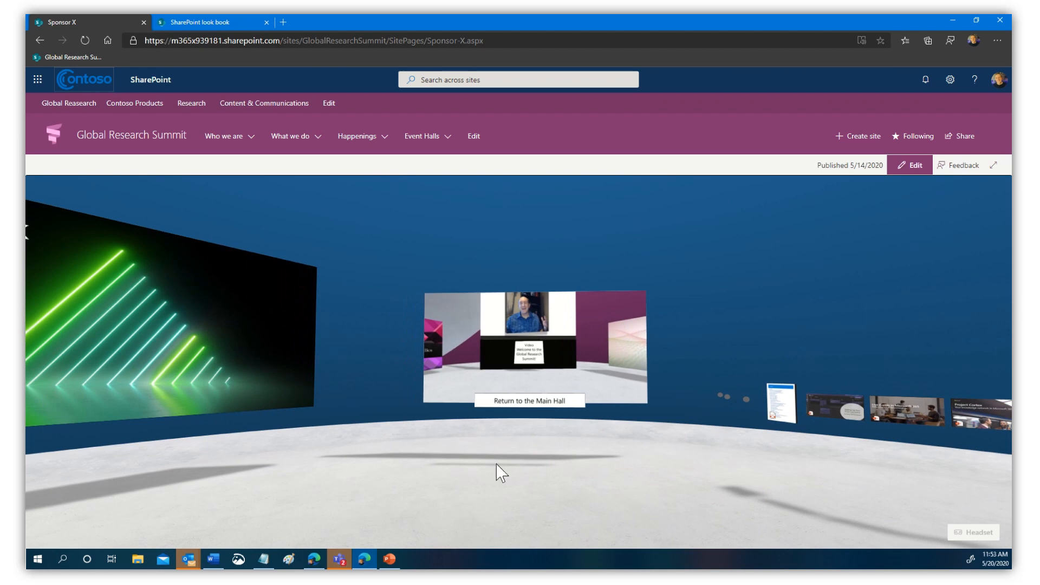
- Return to the Main Hall, go to the Global Research Summit home page, then the look book
left_click(548, 354)
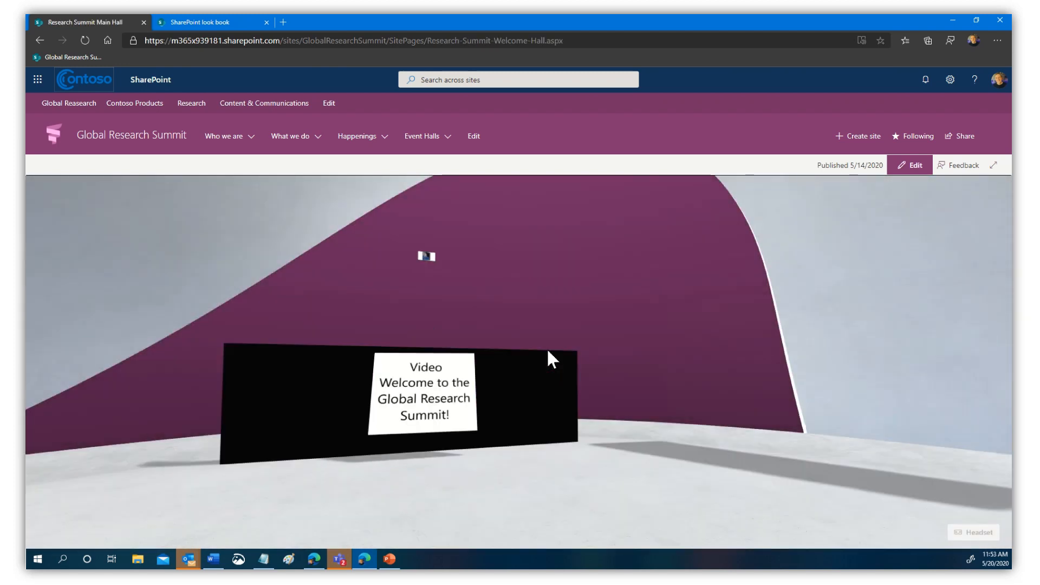
left_click_drag(441, 506, 546, 497)
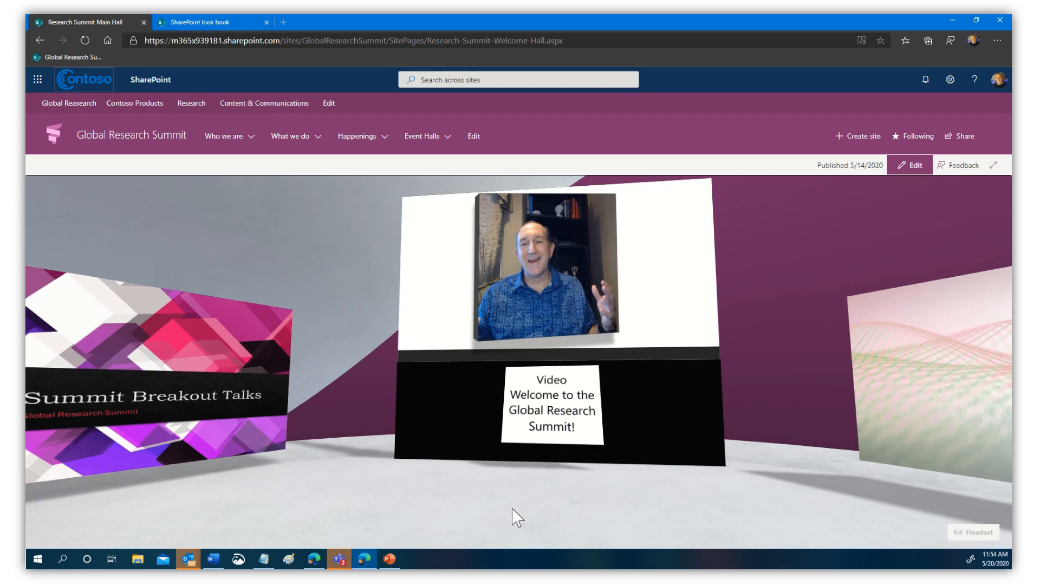
left_click_drag(612, 501, 535, 516)
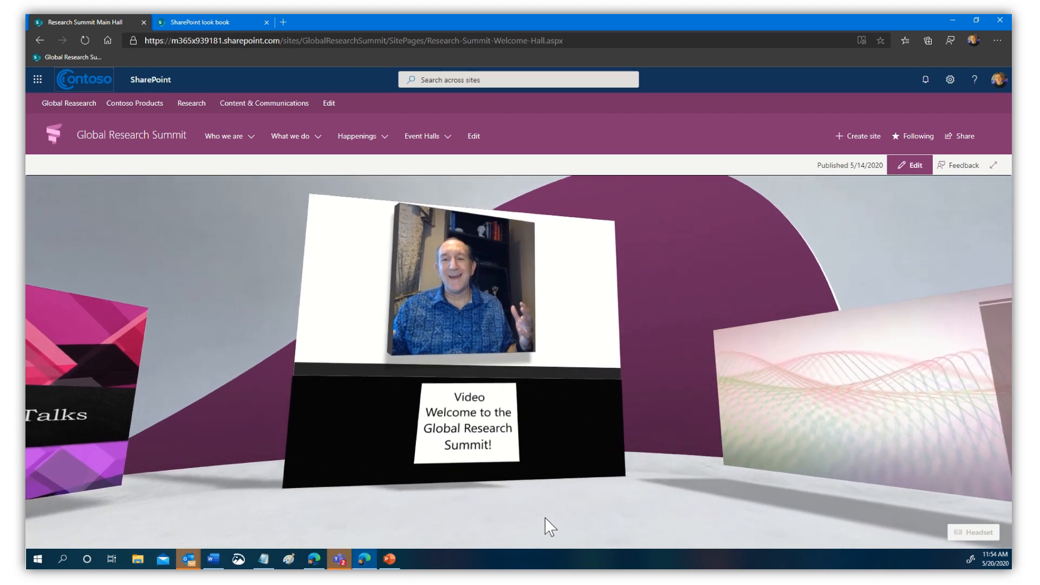
mouse_move(575, 399)
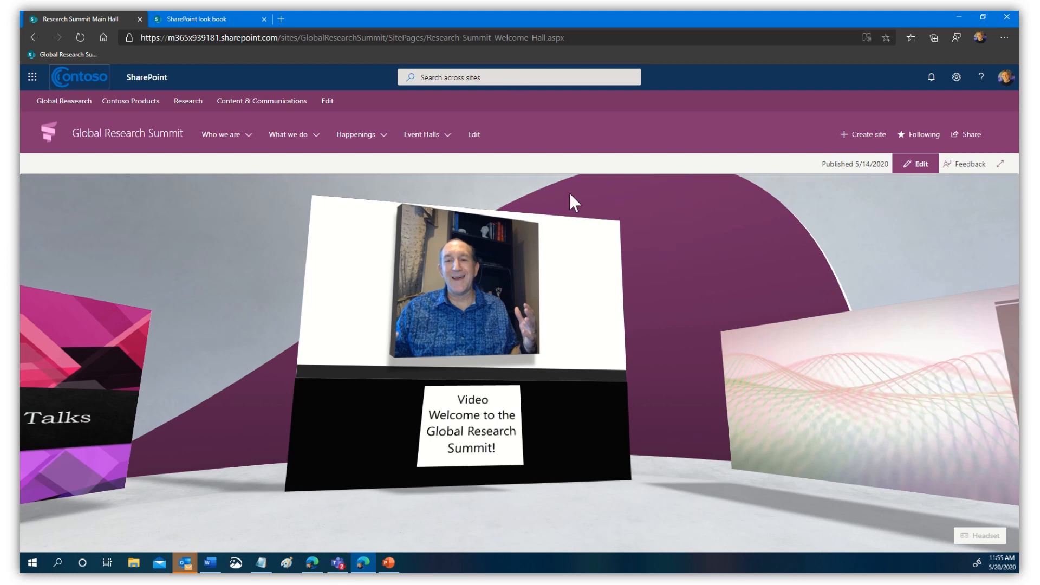
left_click_drag(561, 201, 616, 223)
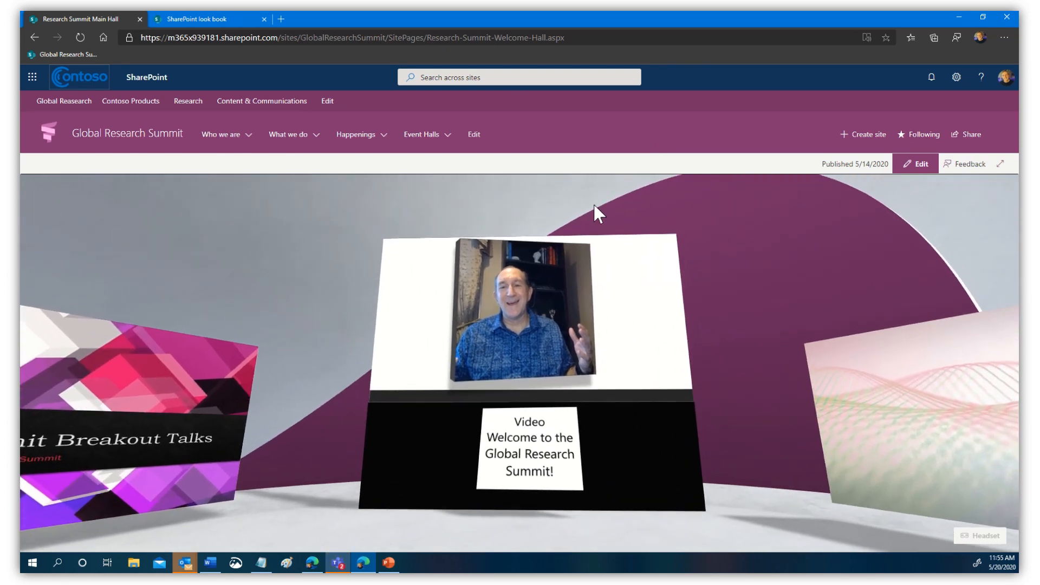
left_click(144, 142)
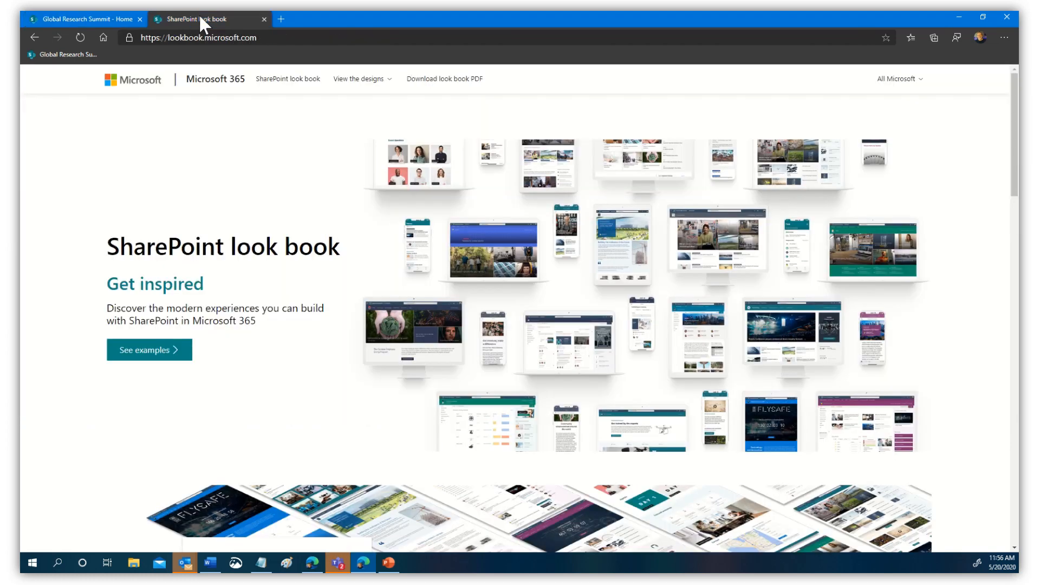
left_click(199, 14)
- Select the look book web address and jump to the example site designs
left_click(274, 37)
left_click_drag(274, 37, 139, 38)
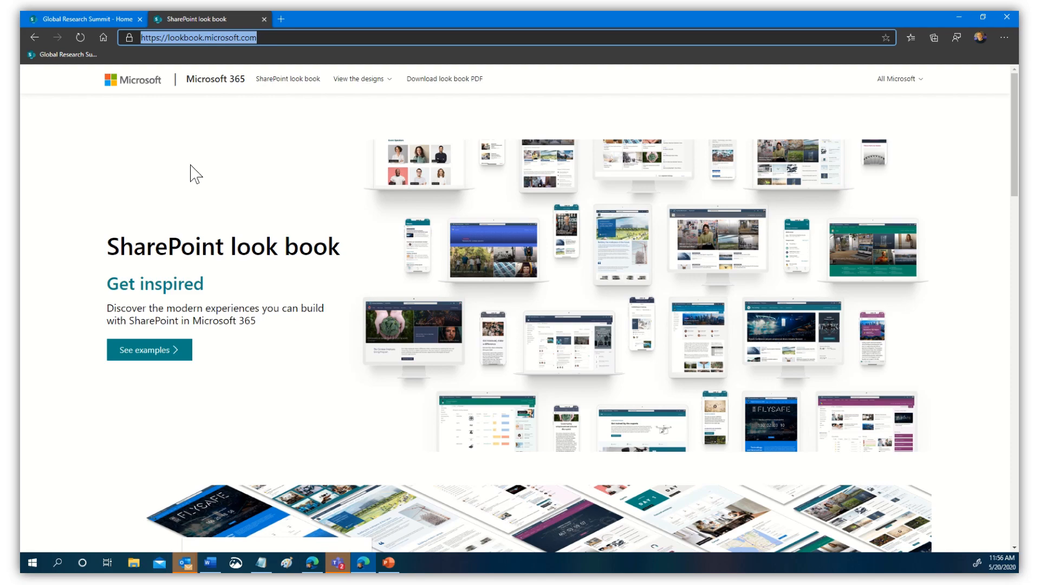
left_click(162, 351)
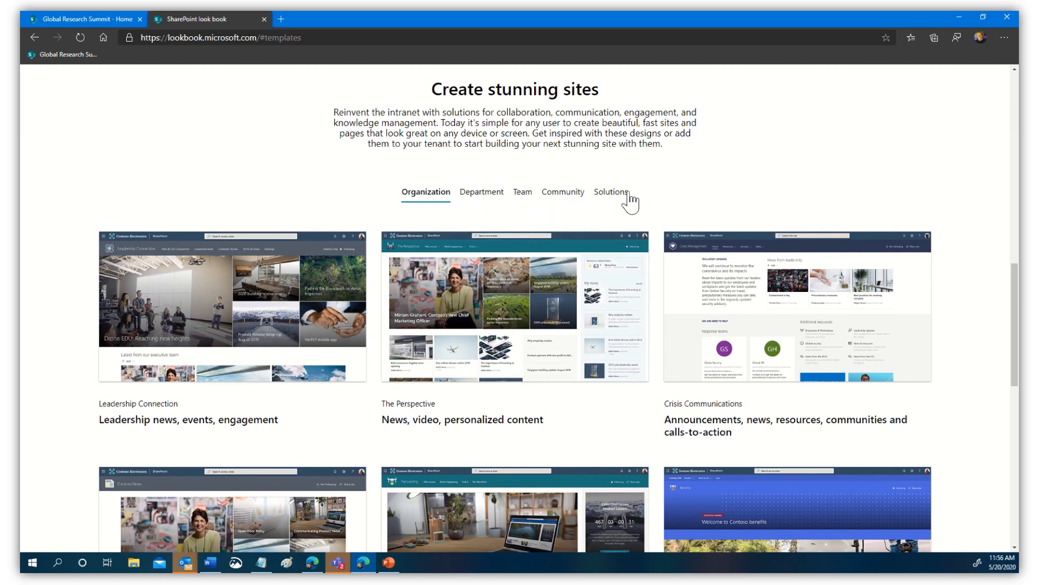
left_click_drag(1015, 328, 1016, 364)
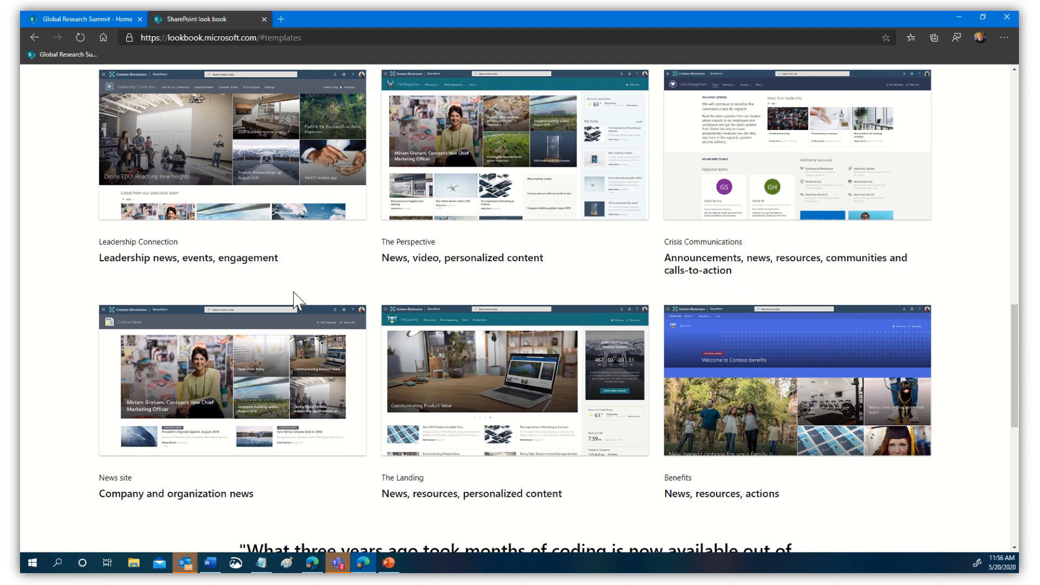
scroll(481, 430, "down", 3)
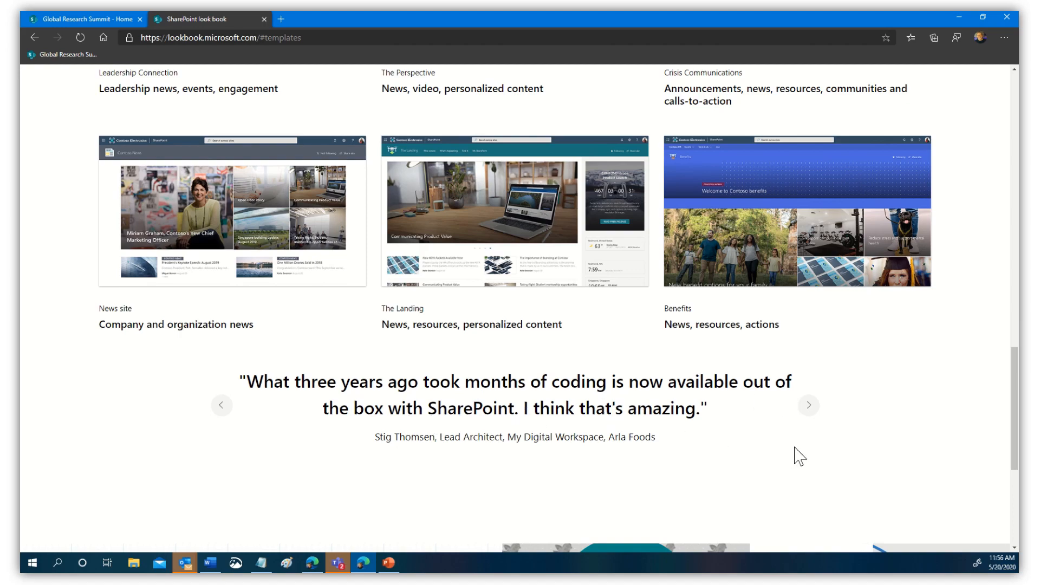
scroll(837, 477, "up", 6)
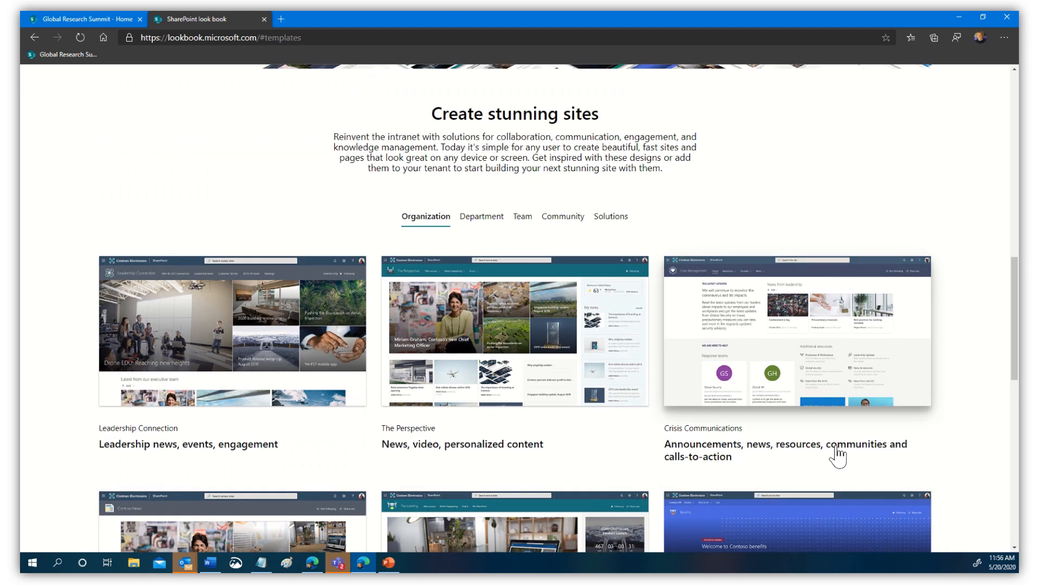
- Show the Department templates and open the Global marketing hub details
left_click(482, 217)
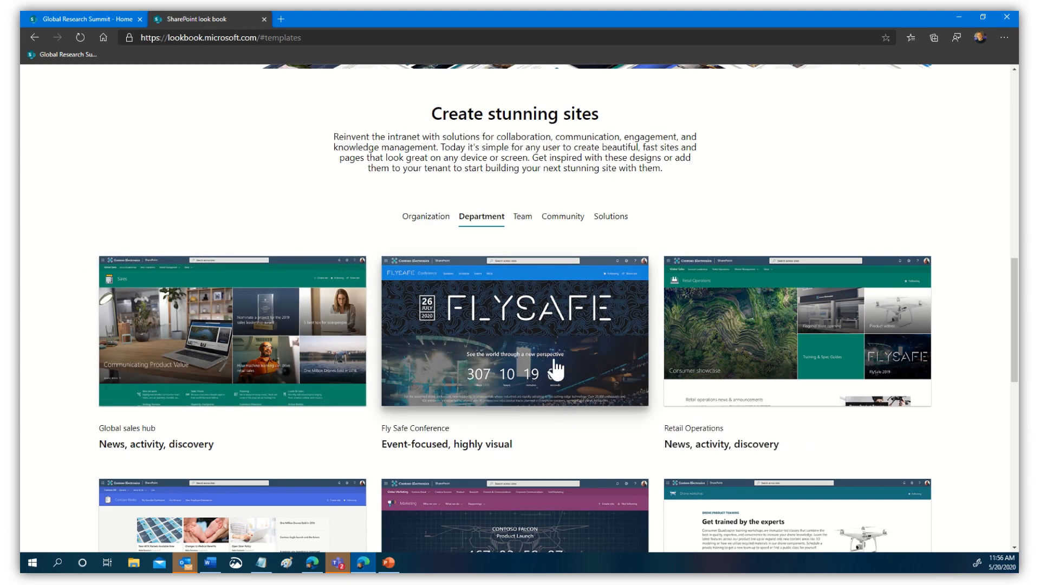
scroll(968, 323, "down", 3)
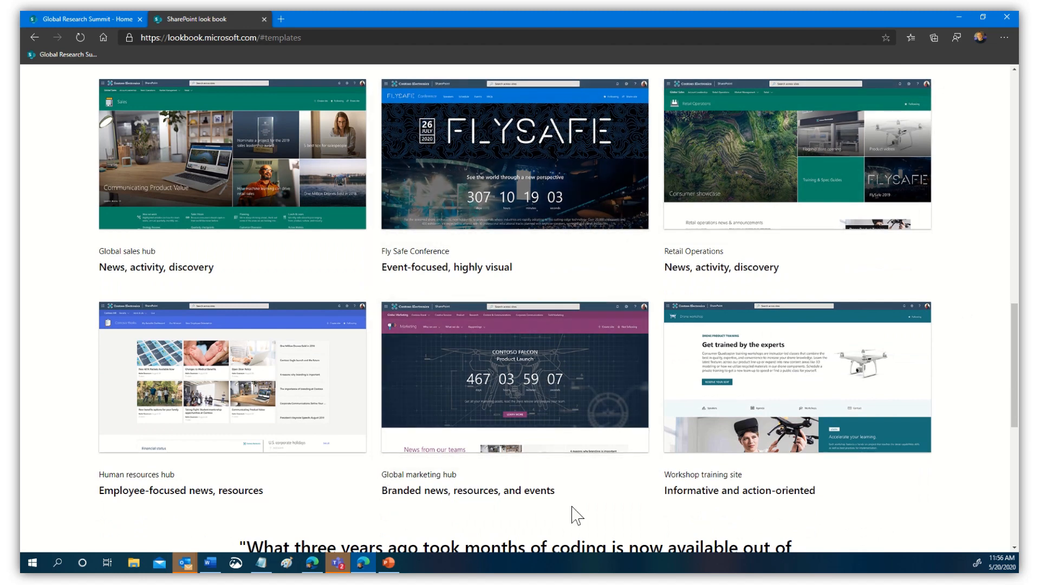
left_click(520, 389)
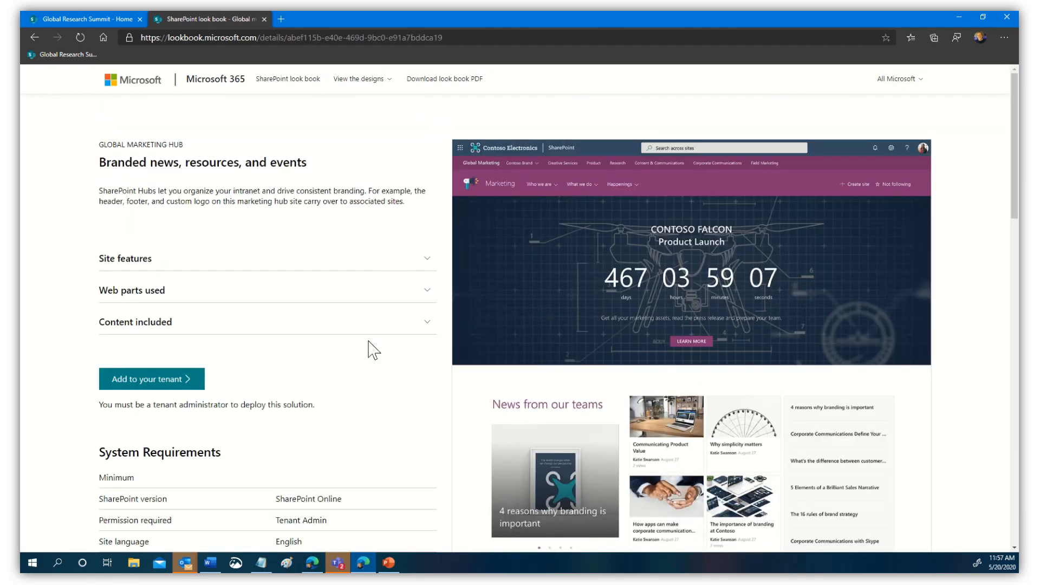
- Expand the Site features, Web parts used and Content included sections
left_click(246, 261)
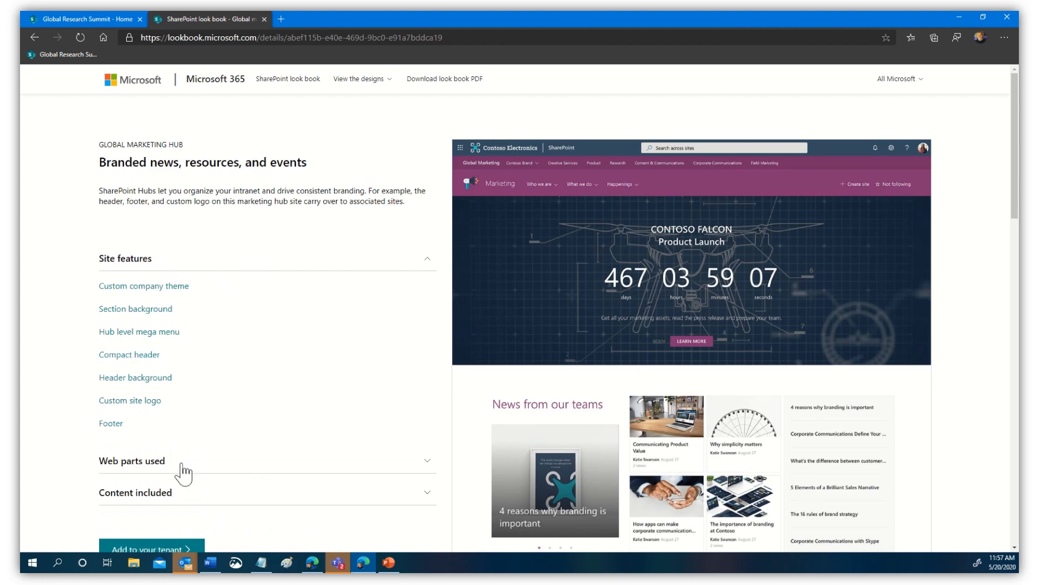
left_click(179, 465)
scroll(390, 374, "down", 5)
scroll(385, 369, "down", 5)
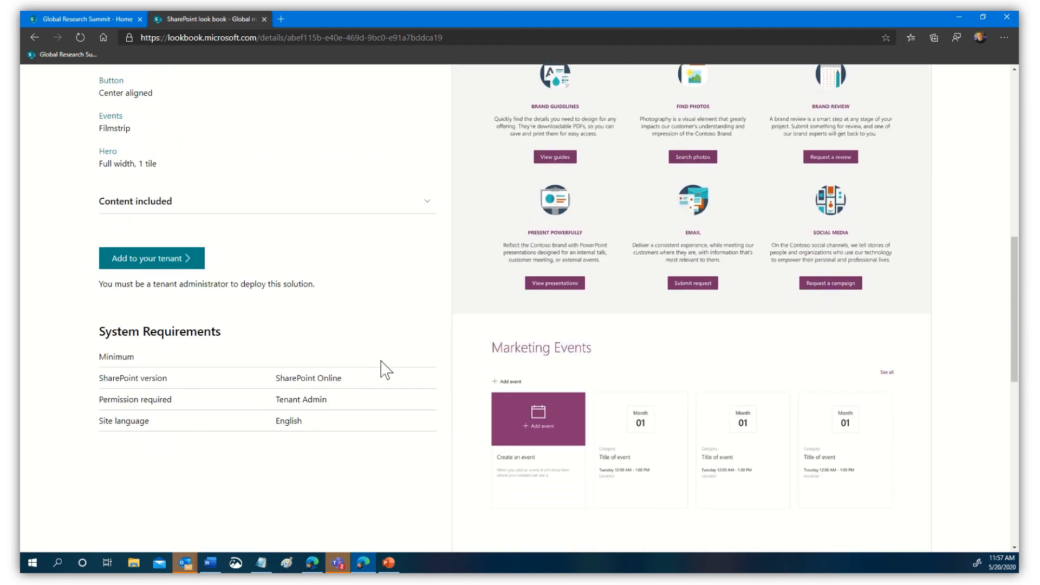
left_click(152, 208)
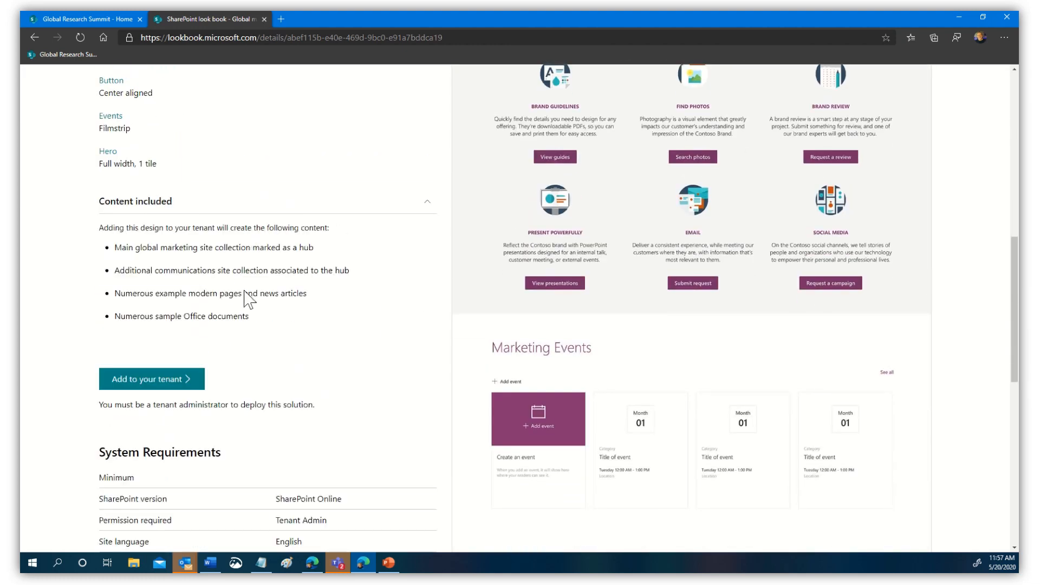
- Scroll through the marketing hub details, then return to the Global Research Summit site
scroll(315, 331, "down", 3)
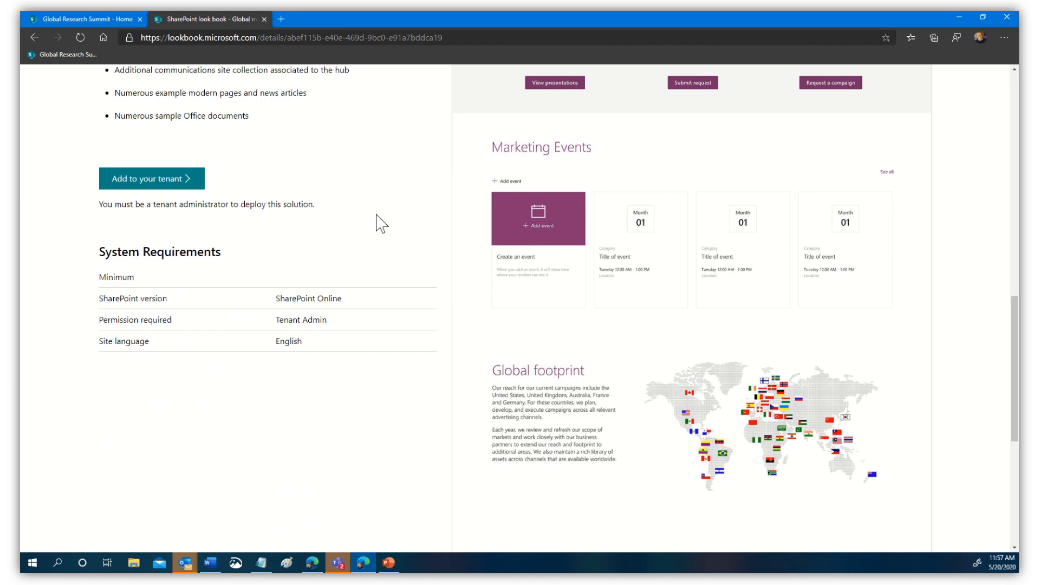
scroll(406, 239, "up", 3)
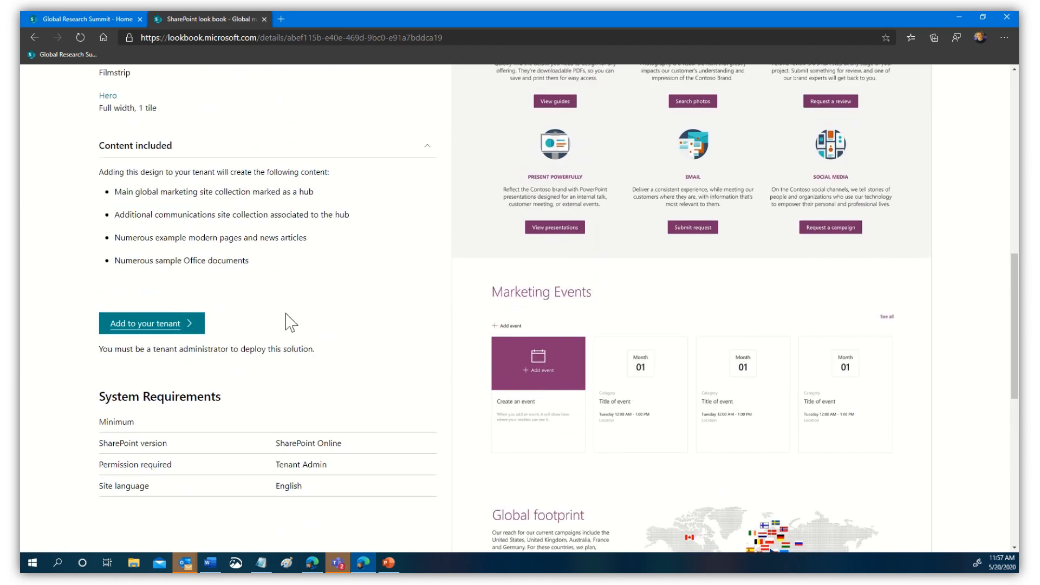
scroll(353, 332, "up", 10)
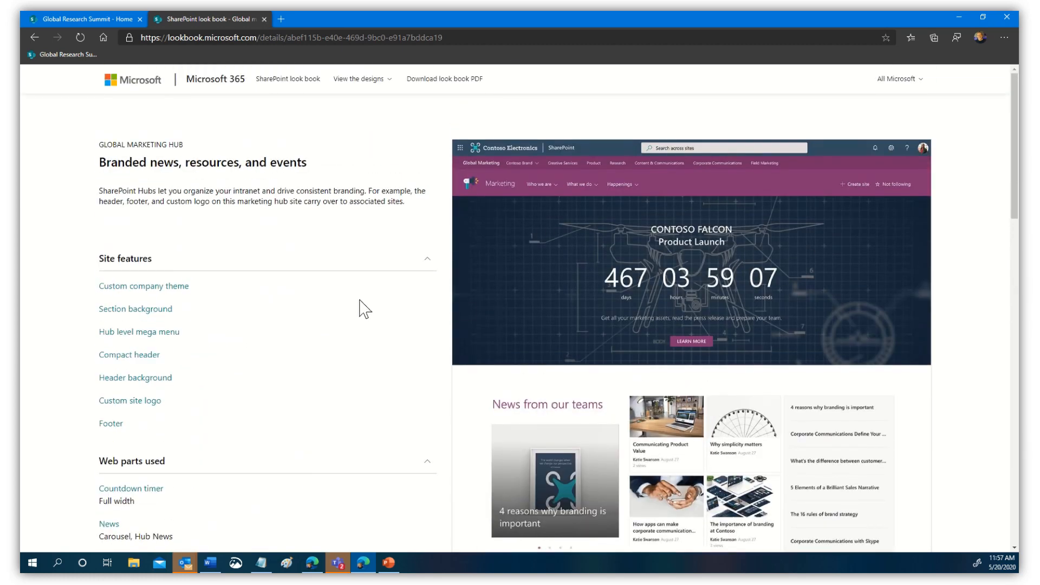
scroll(960, 328, "down", 8)
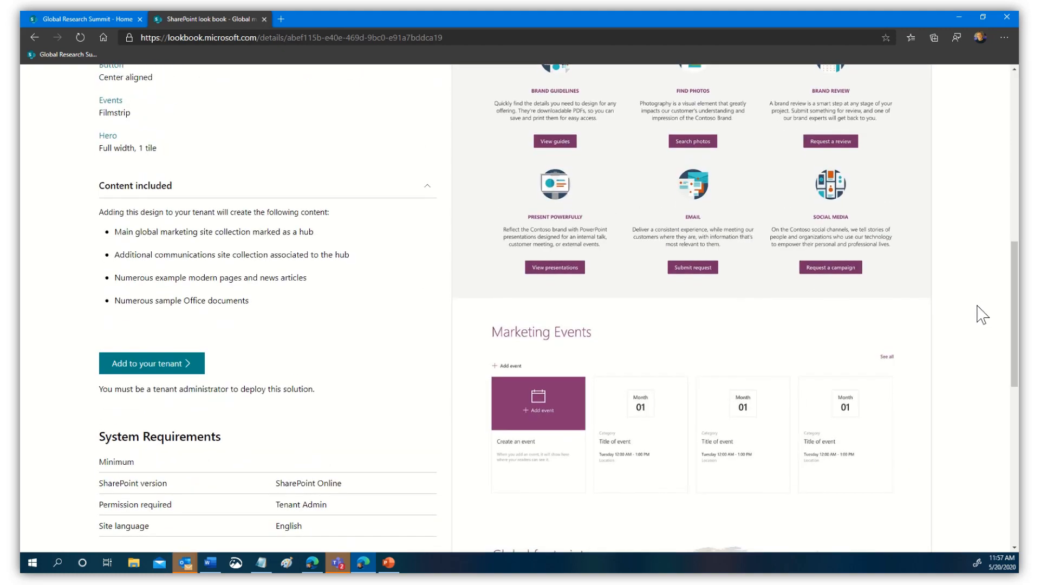
scroll(973, 323, "up", 3)
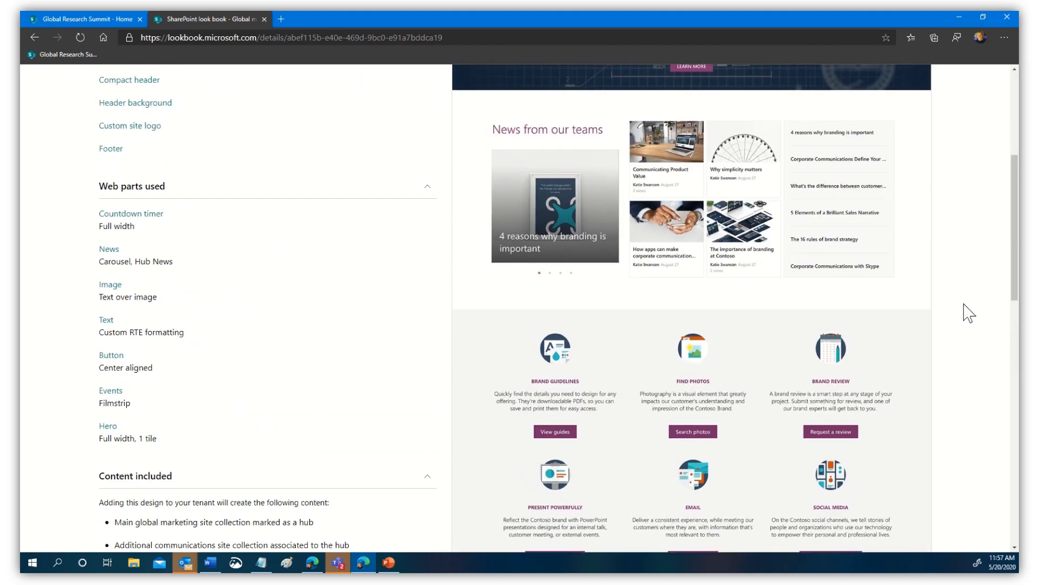
scroll(969, 313, "up", 5)
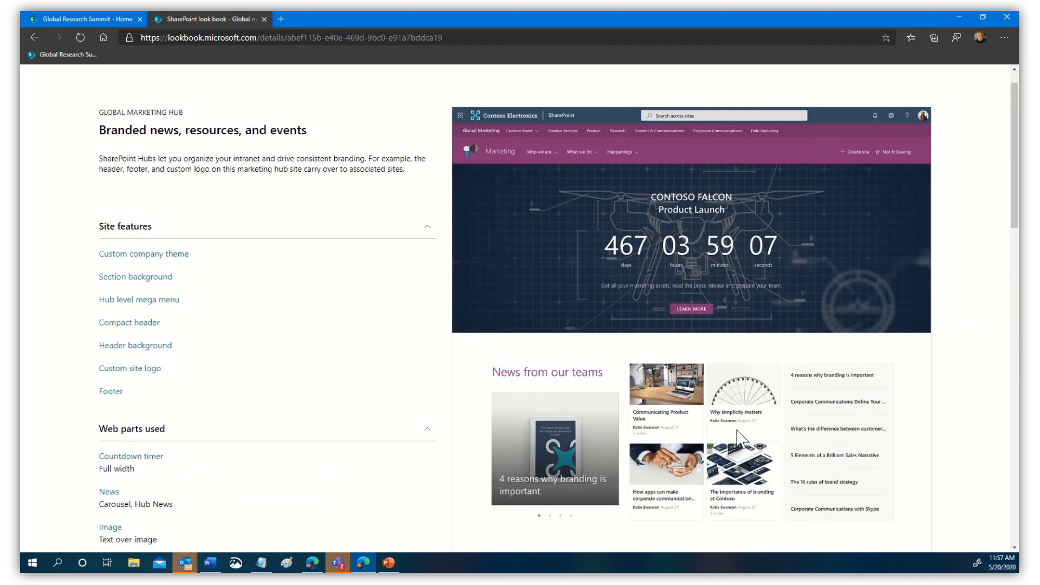
scroll(738, 434, "down", 3)
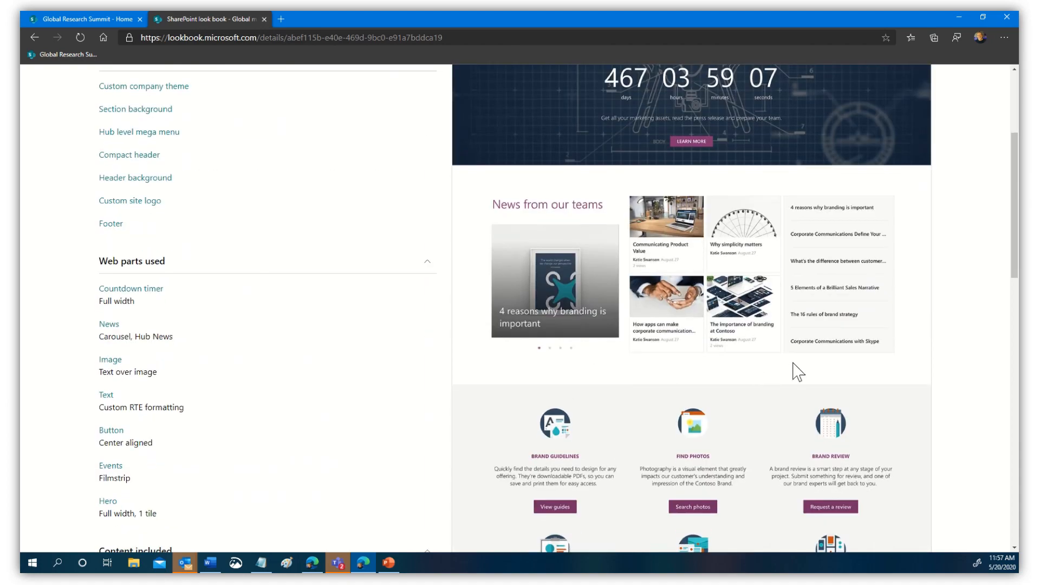
scroll(797, 371, "down", 5)
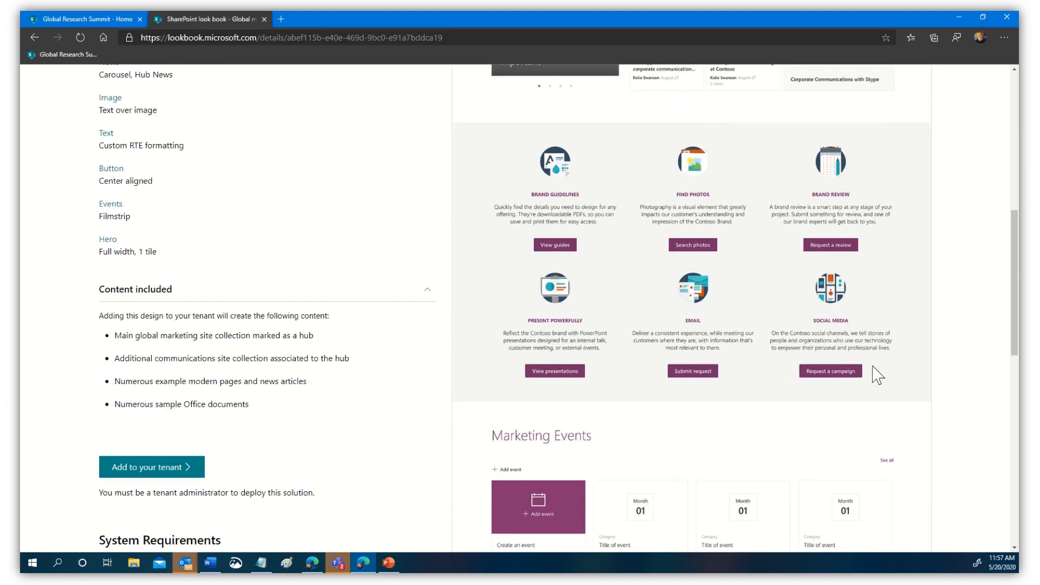
scroll(834, 389, "down", 4)
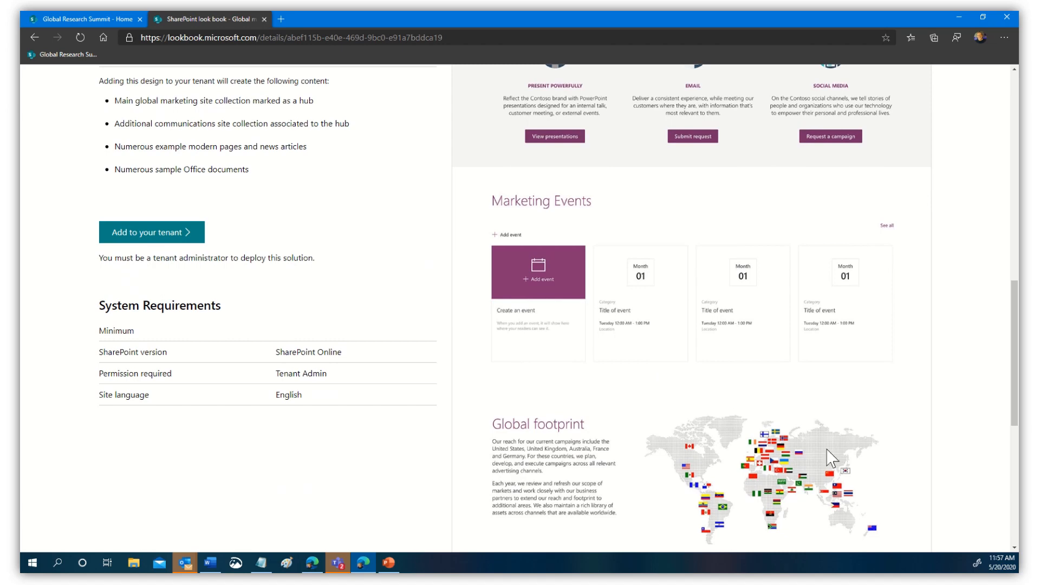
scroll(725, 394, "down", 3)
scroll(724, 395, "up", 2)
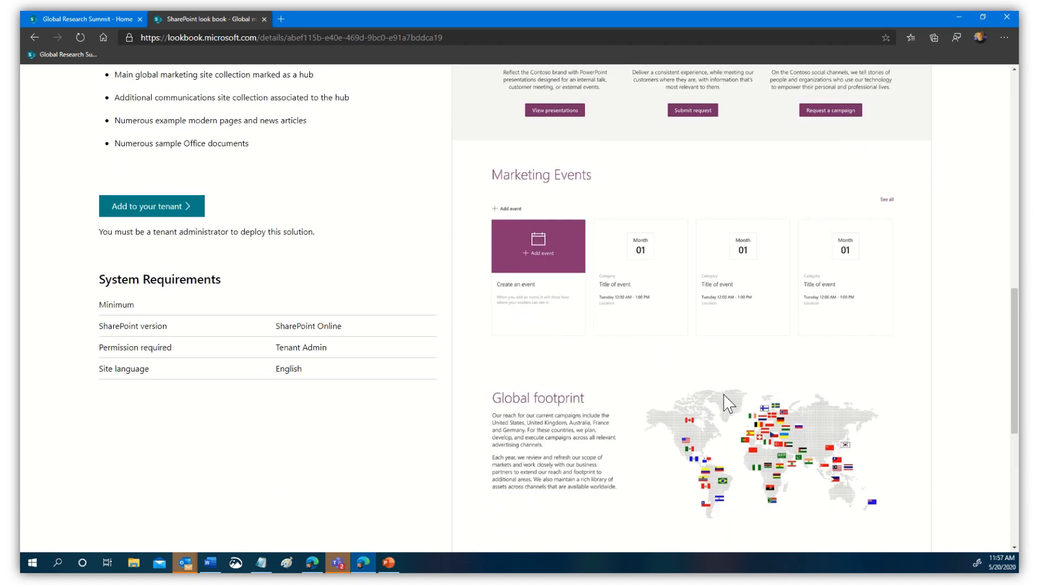
scroll(724, 401, "up", 15)
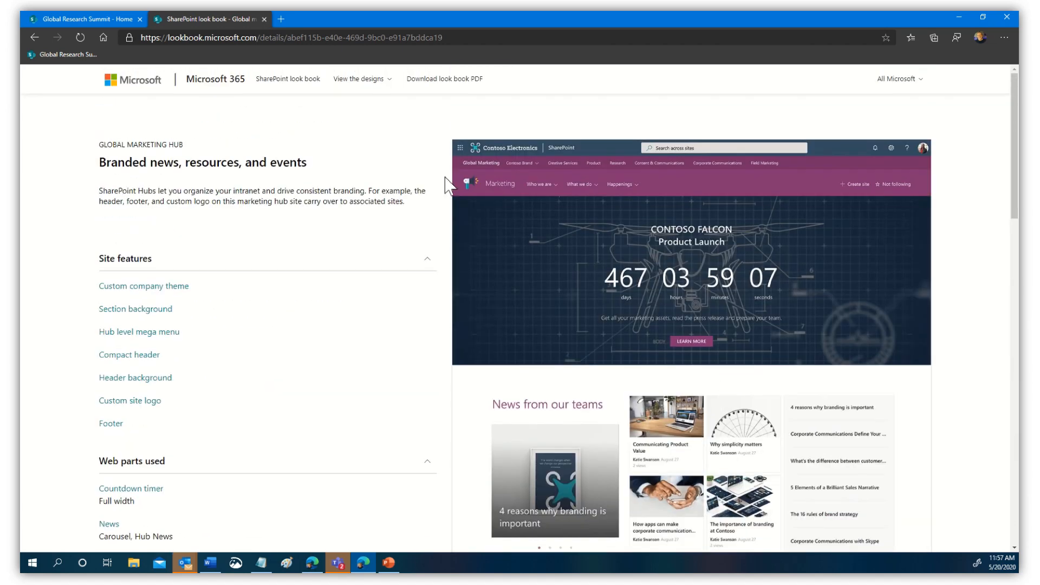
left_click(40, 17)
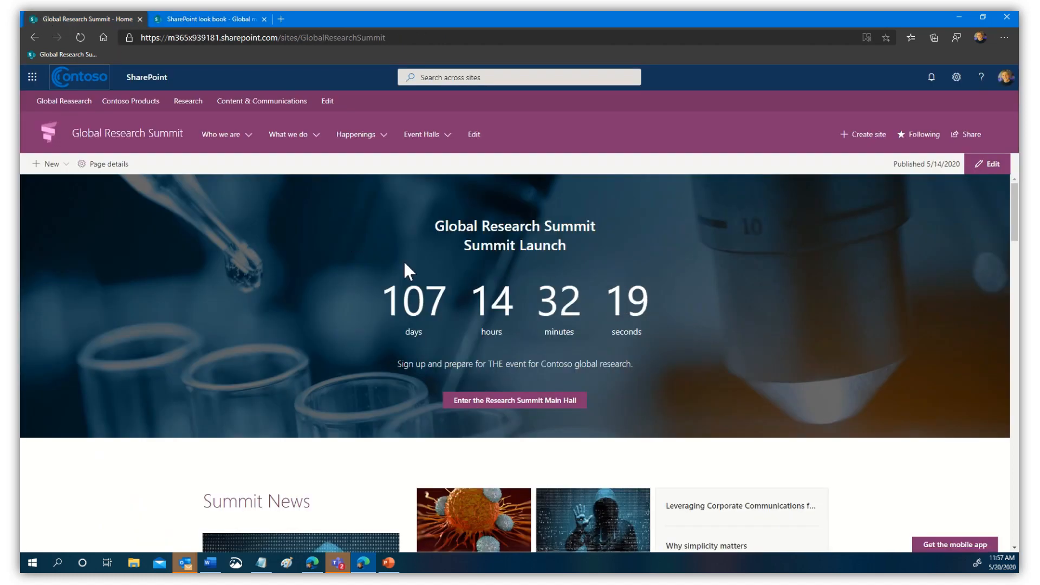
- From the SharePoint start page, create a communication site named Demo Conference
left_click(33, 77)
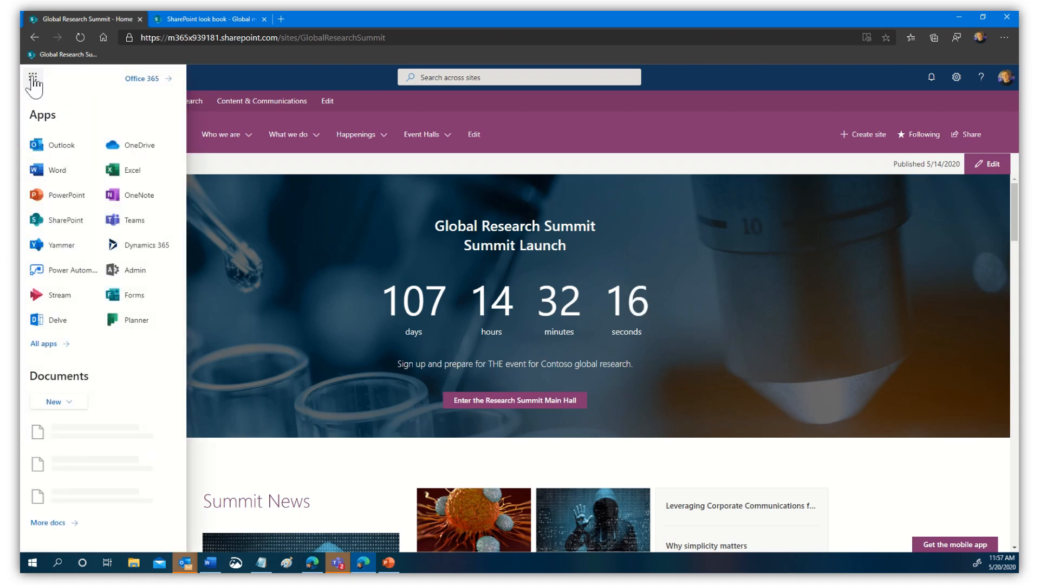
left_click(60, 222)
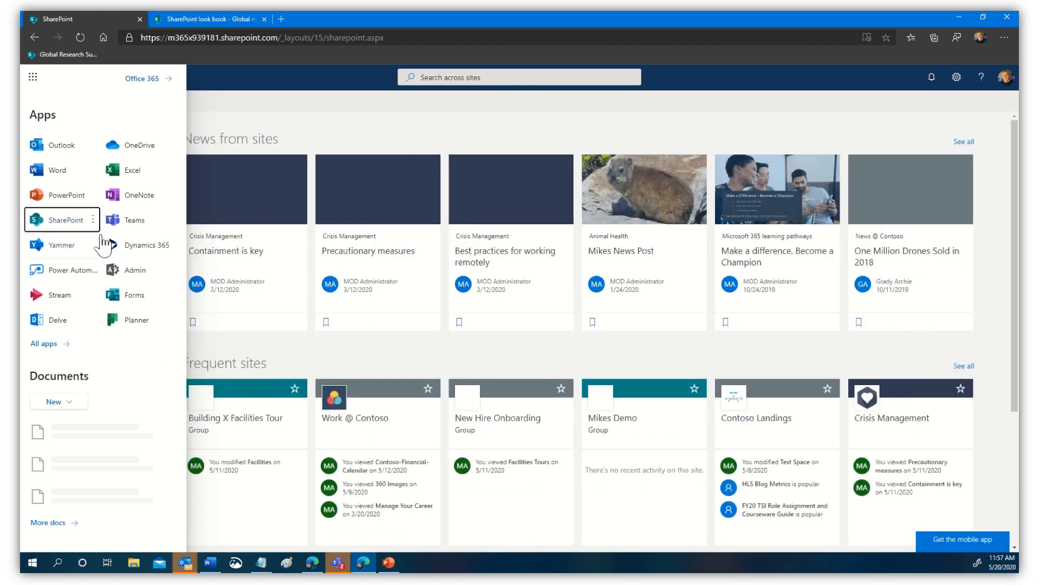
left_click(471, 135)
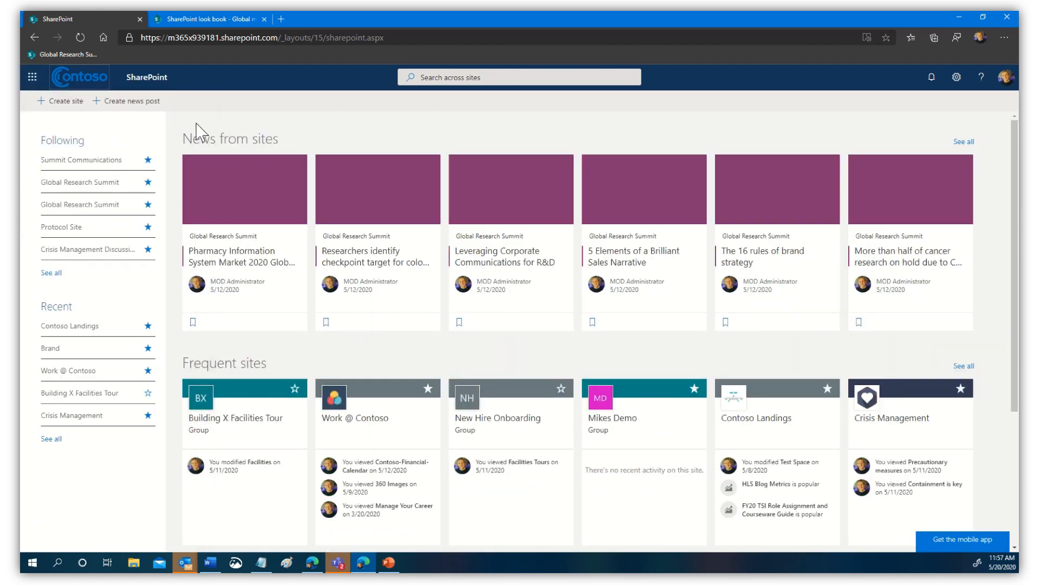
left_click(69, 105)
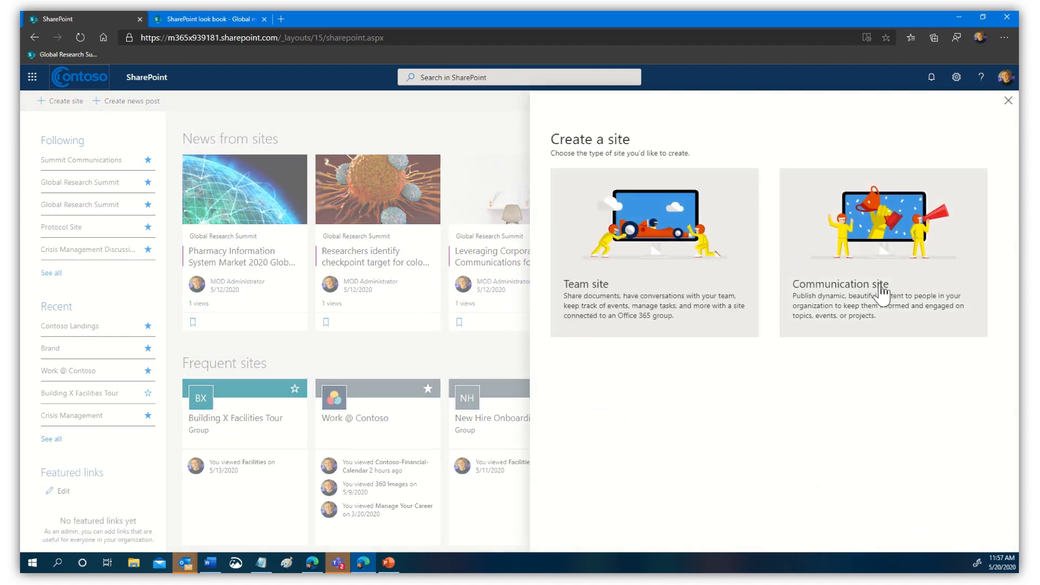
left_click(822, 228)
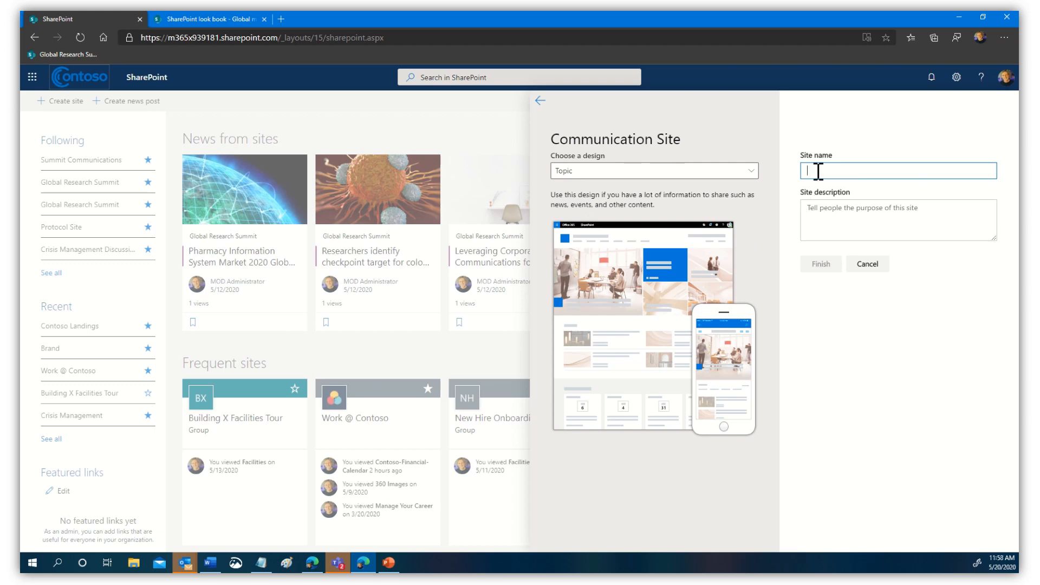
type("Demo Conference")
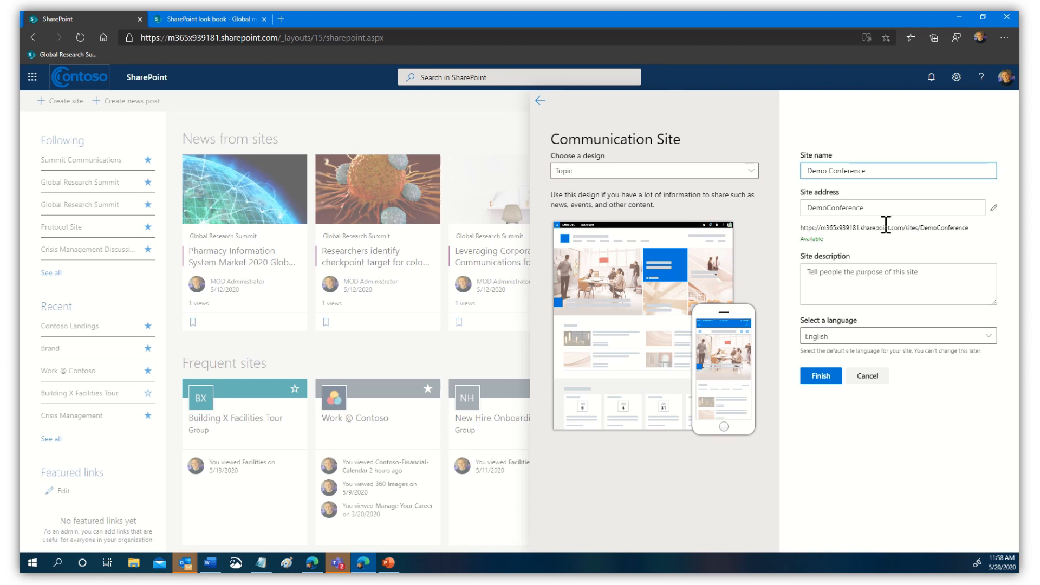
left_click(819, 377)
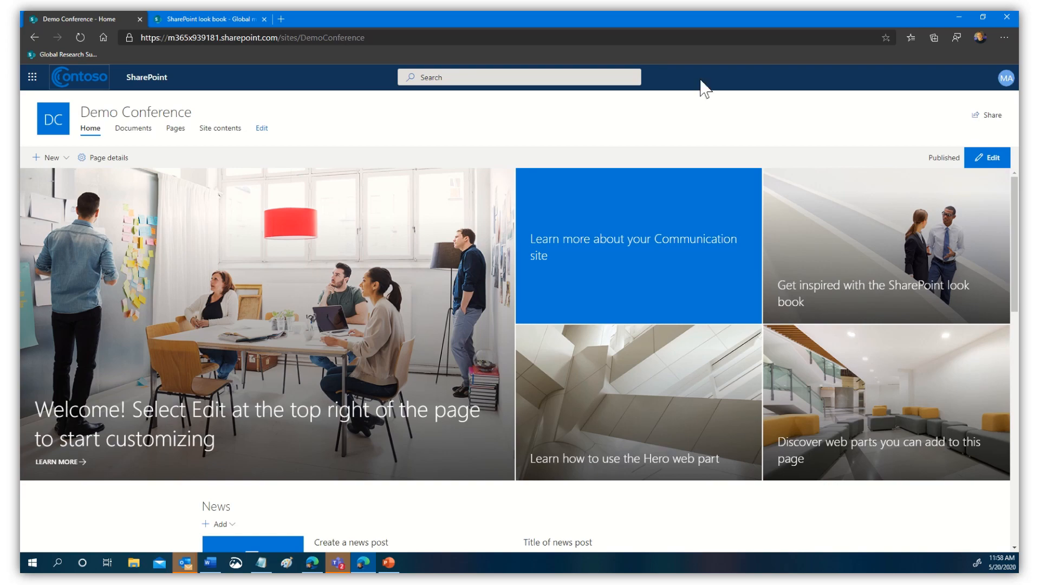
- Shrink the browser, look over the site navigation and page, then maximize the window
left_click(983, 17)
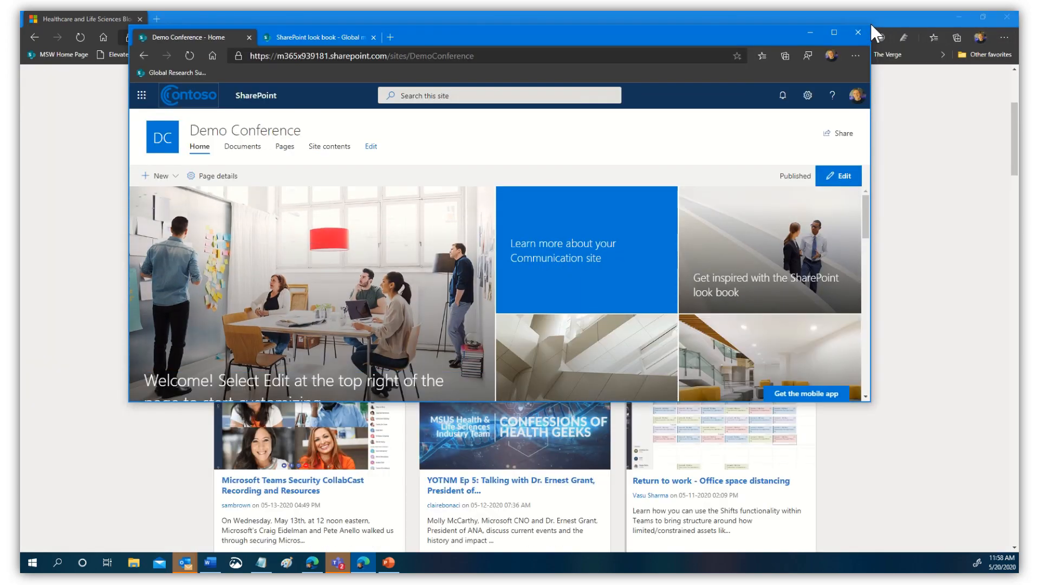
left_click_drag(868, 25, 326, 53)
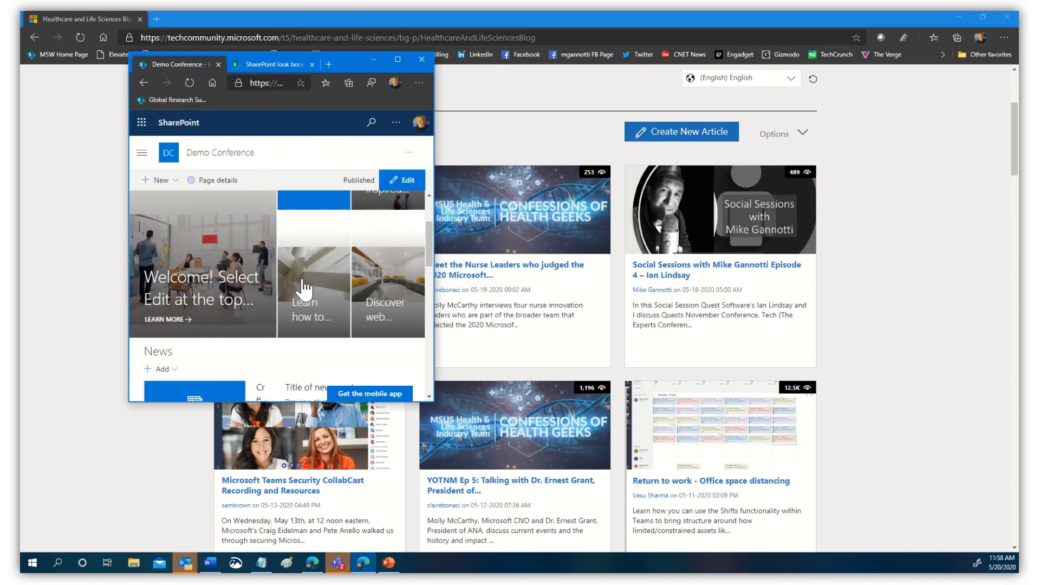
left_click(141, 152)
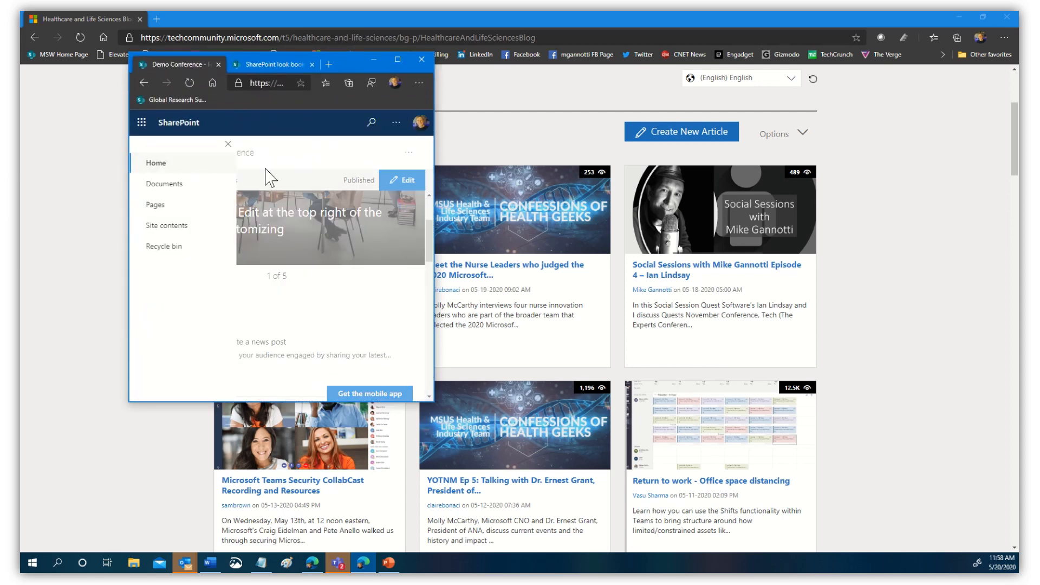
left_click(319, 160)
scroll(336, 324, "down", 5)
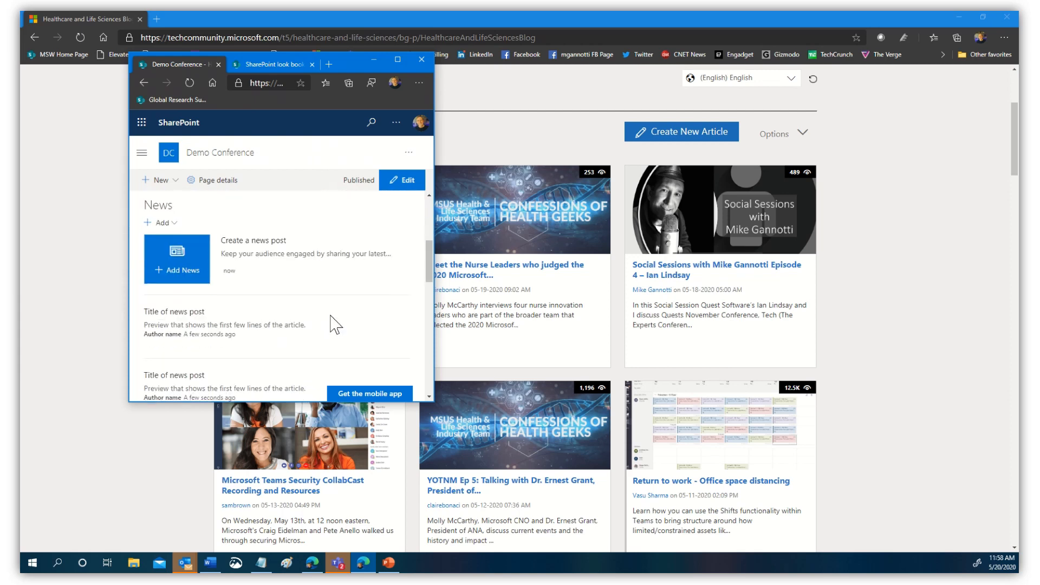
scroll(337, 325, "up", 5)
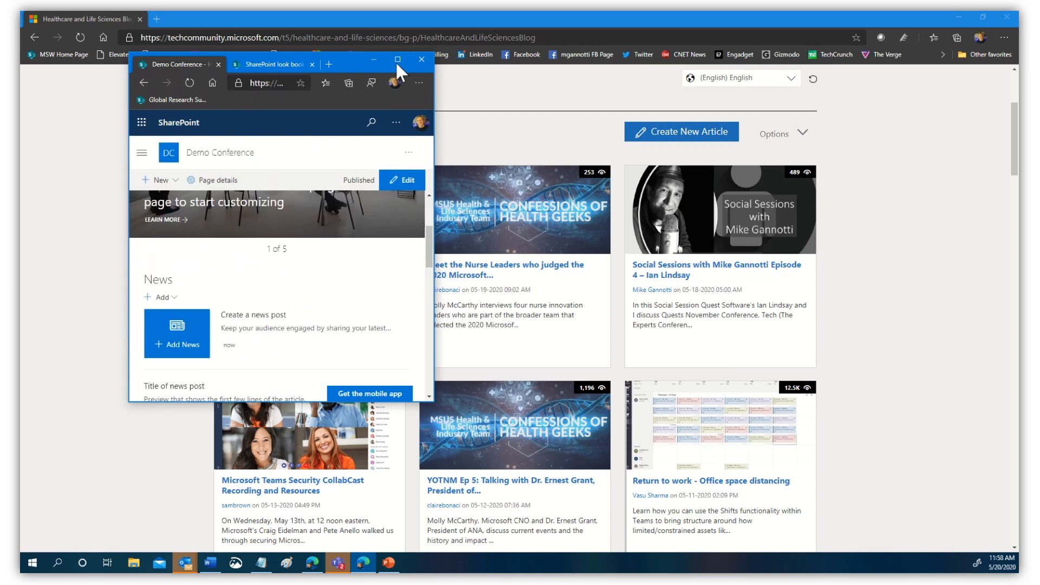
left_click(397, 59)
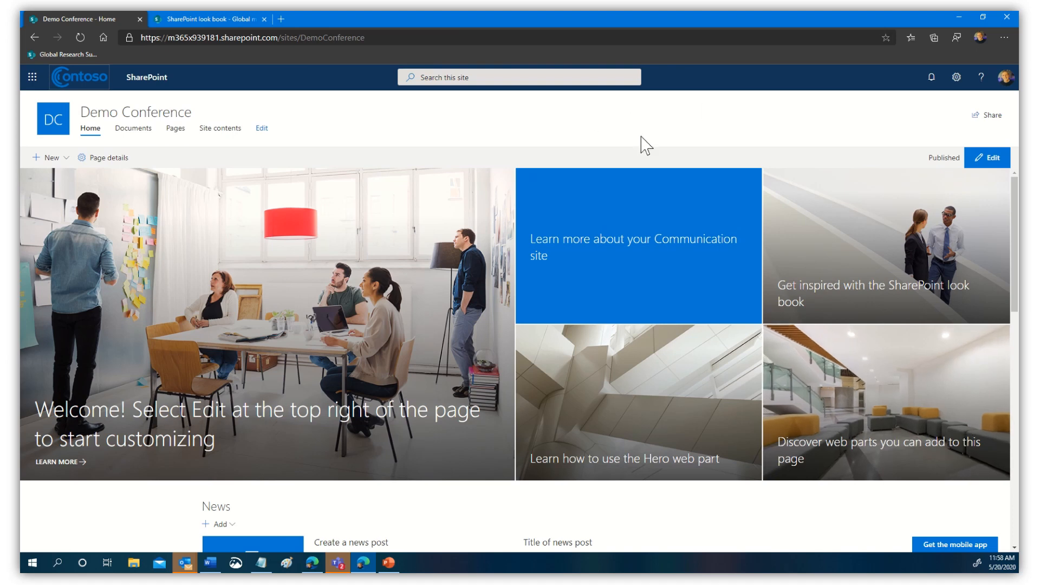
- Reach the Demo Conference Site Settings page through the gear menu's Site information panel
left_click(66, 158)
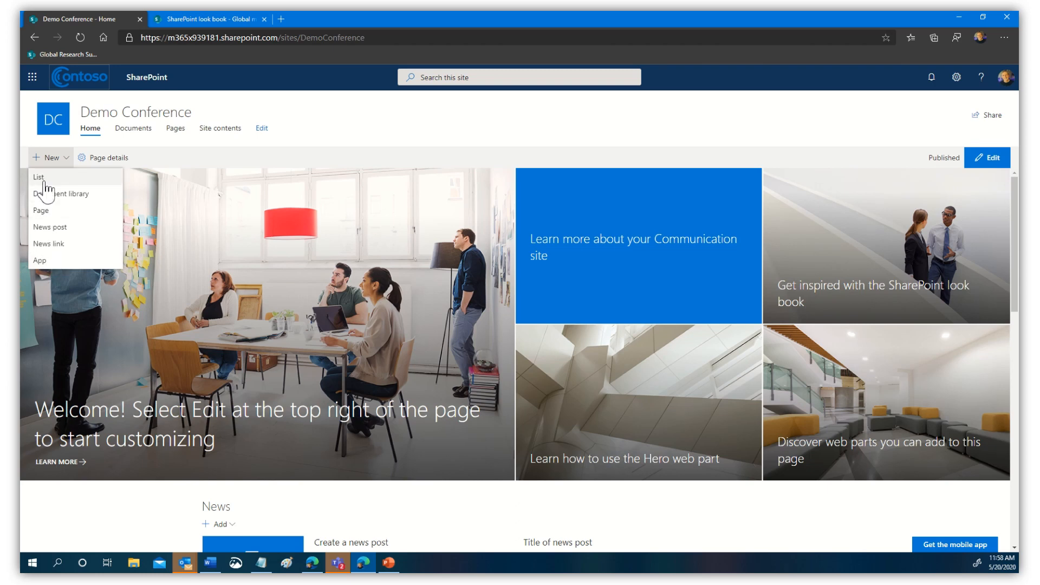
left_click(457, 140)
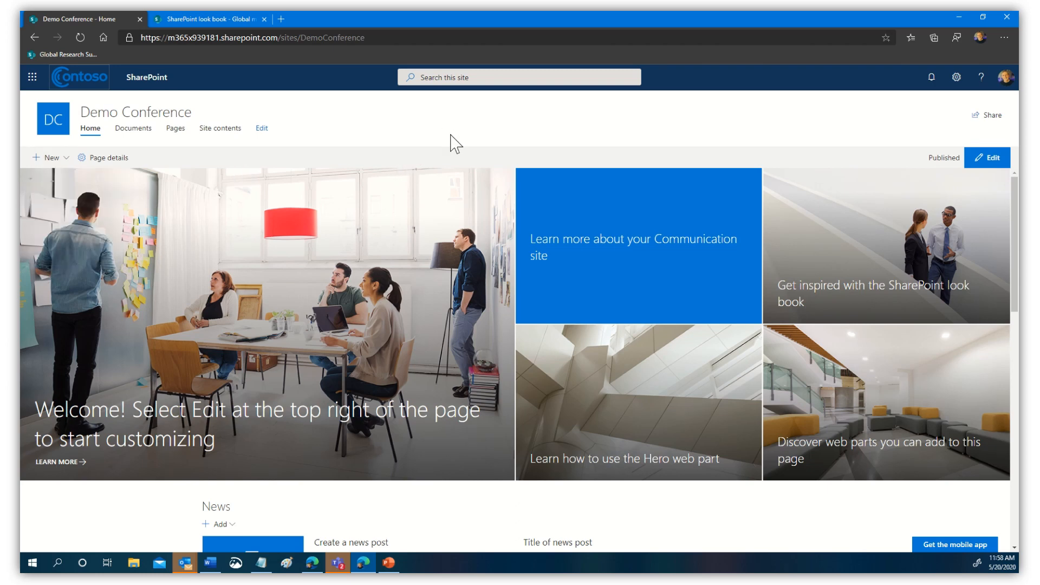
left_click(957, 78)
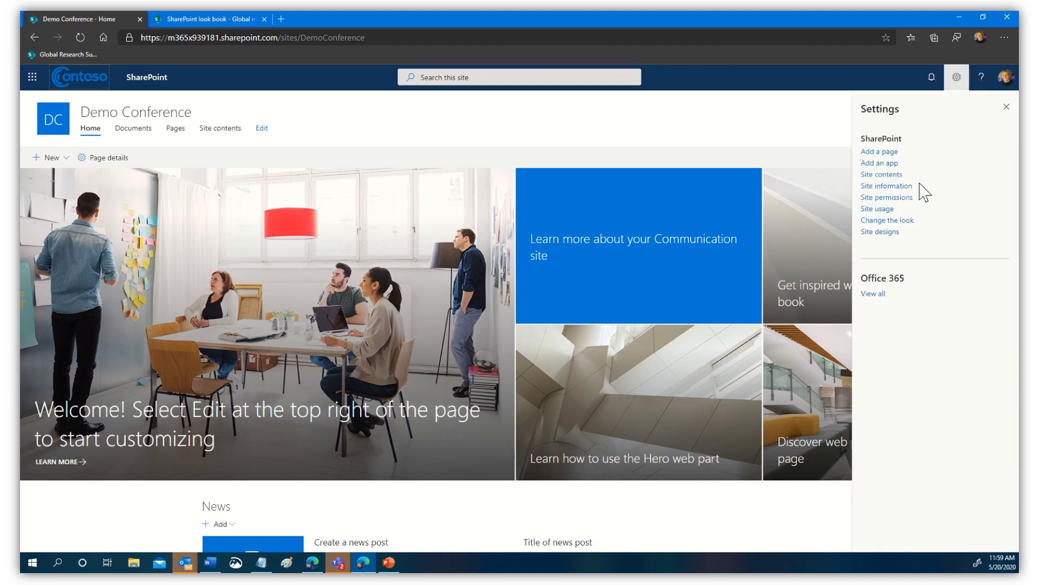
left_click(874, 186)
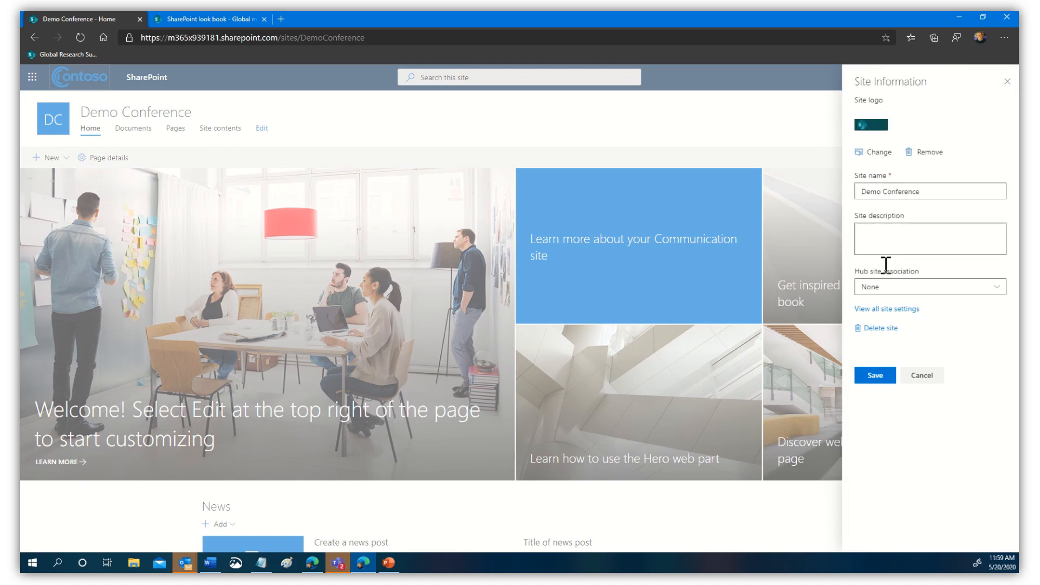
left_click(882, 309)
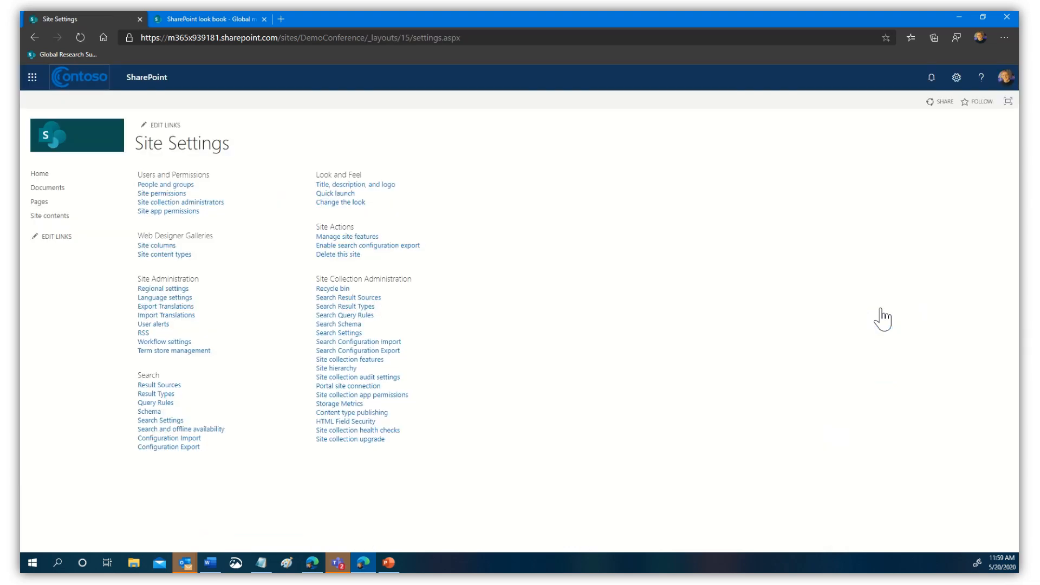
- Activate the Spaces (Preview) site feature and go back to the Demo Conference home page
left_click(338, 240)
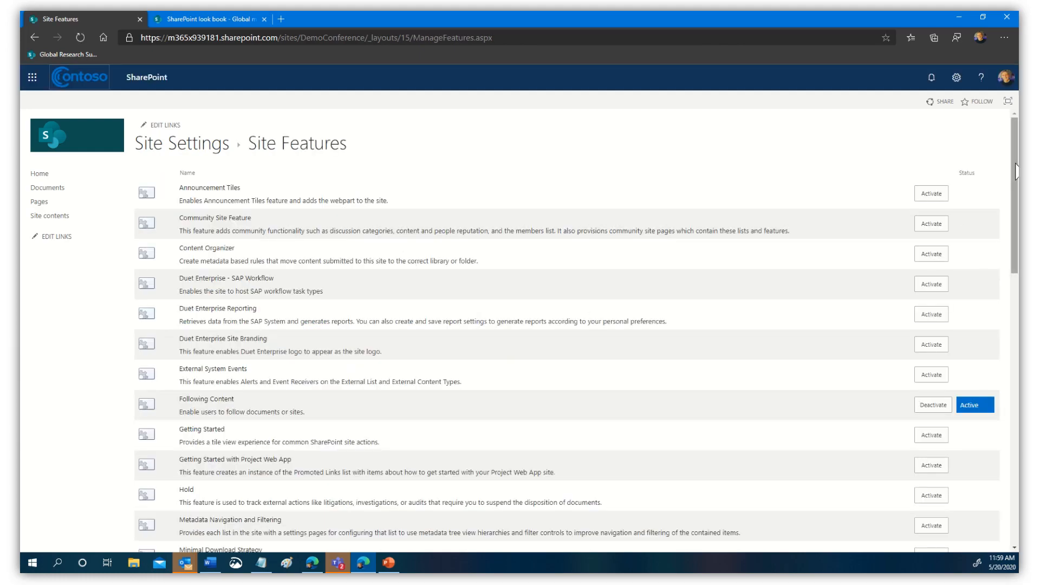
left_click_drag(1014, 181, 1011, 457)
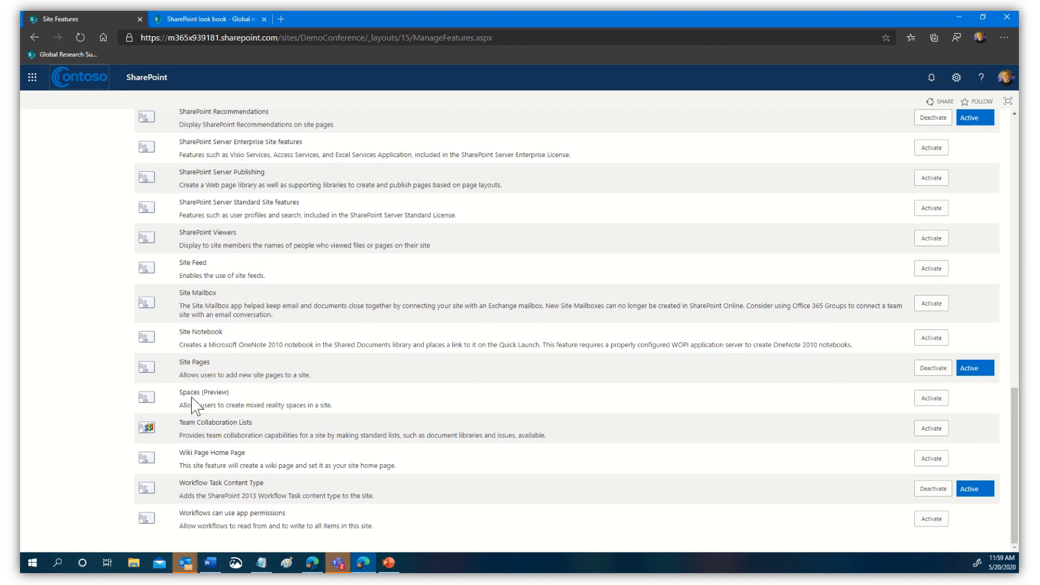
left_click_drag(181, 393, 242, 393)
left_click(934, 400)
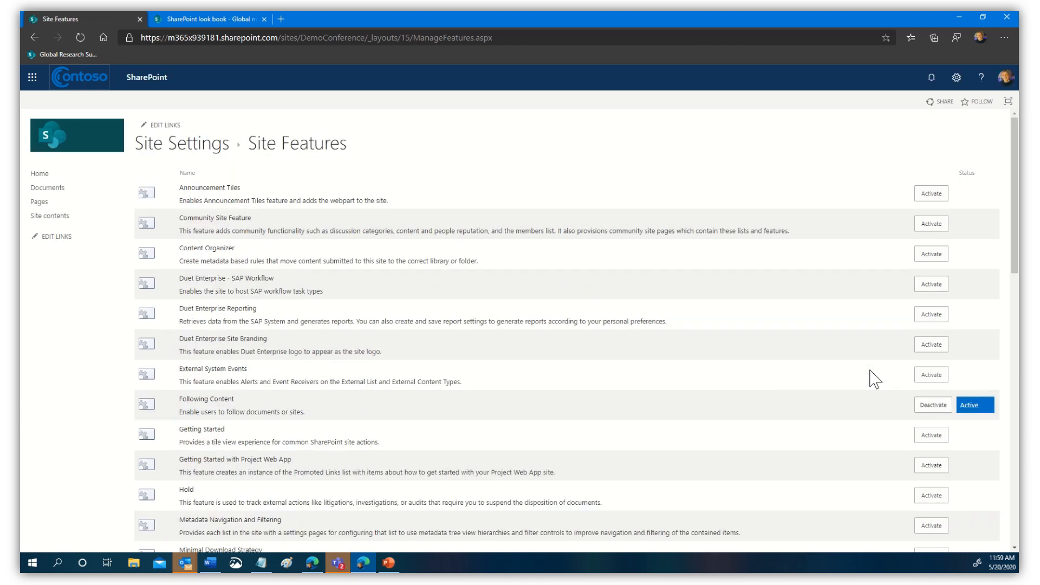
left_click_drag(1016, 271, 1016, 559)
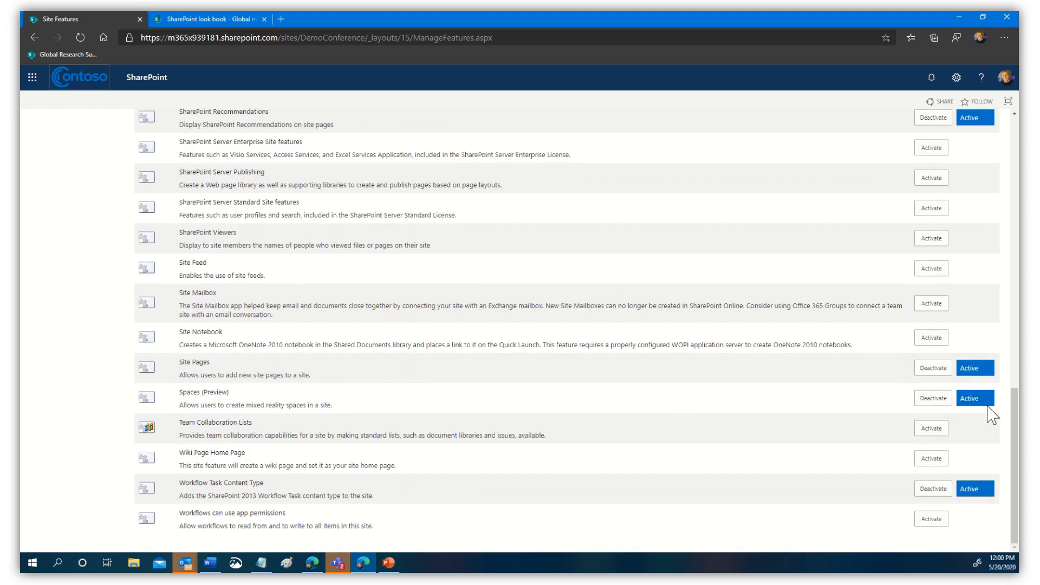
left_click_drag(1015, 411, 1015, 141)
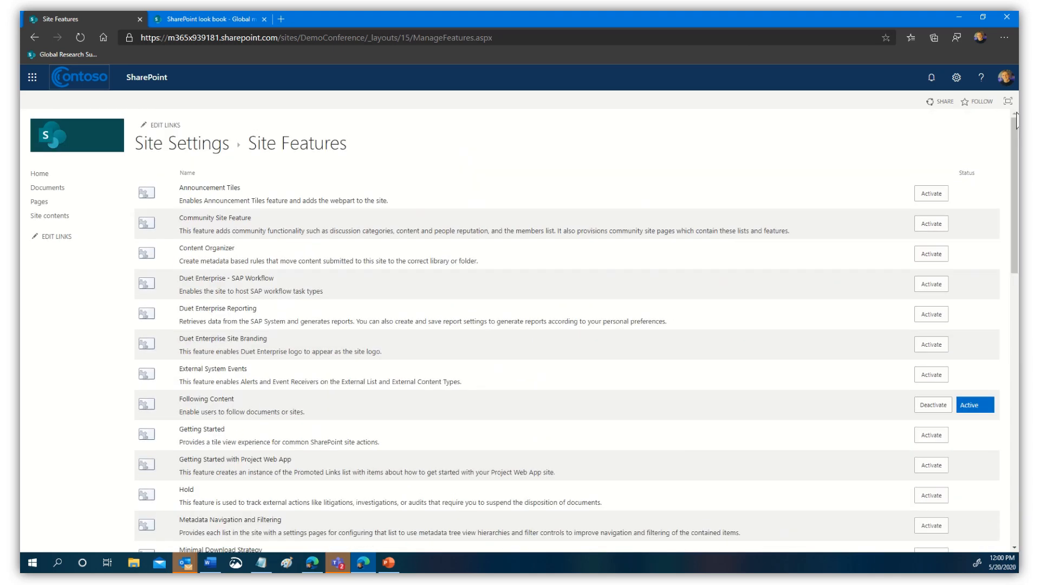
left_click(76, 136)
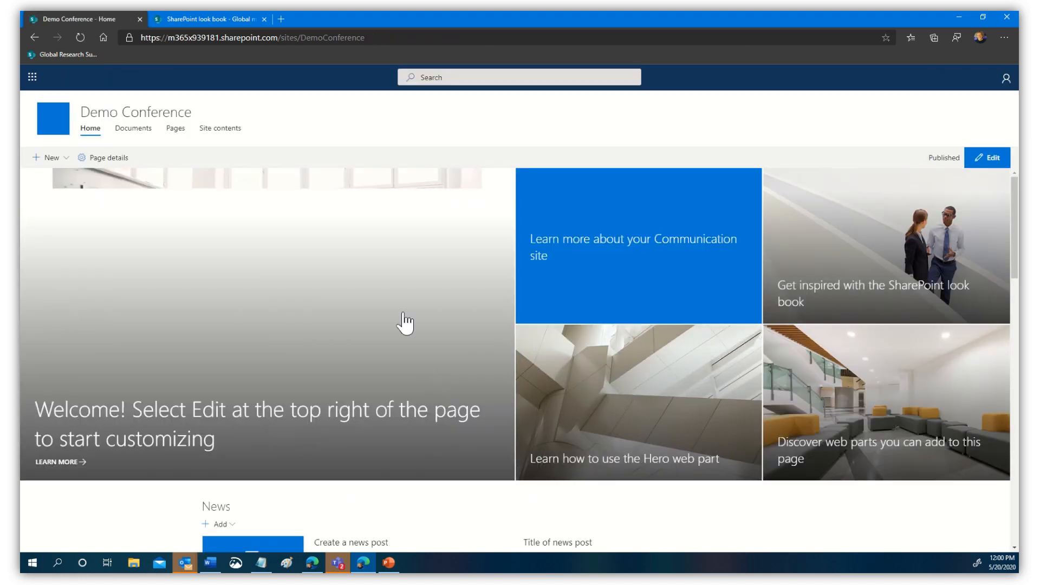
- Start a new space and name it Main Hall
left_click(66, 160)
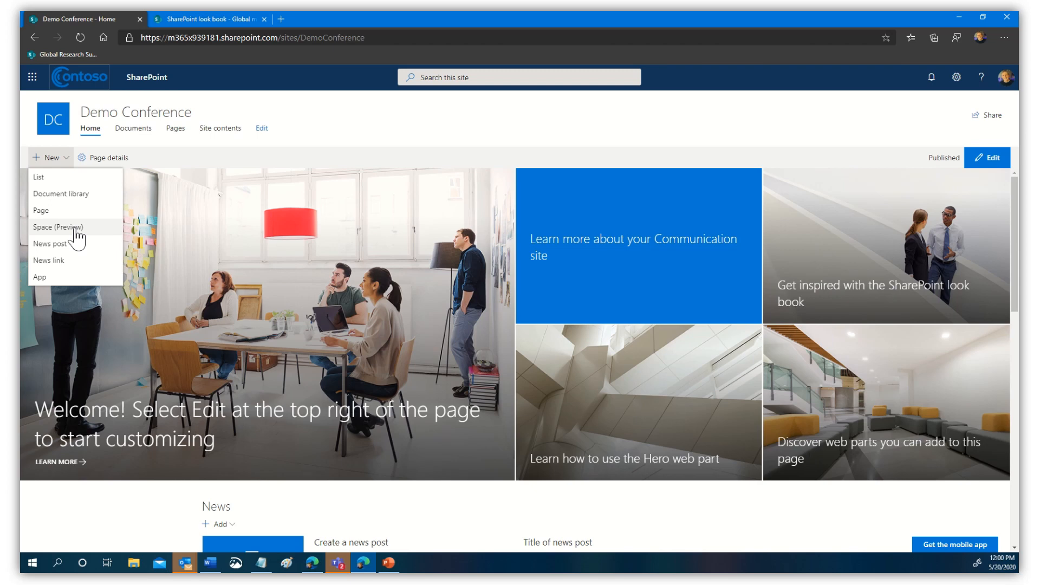
left_click(77, 228)
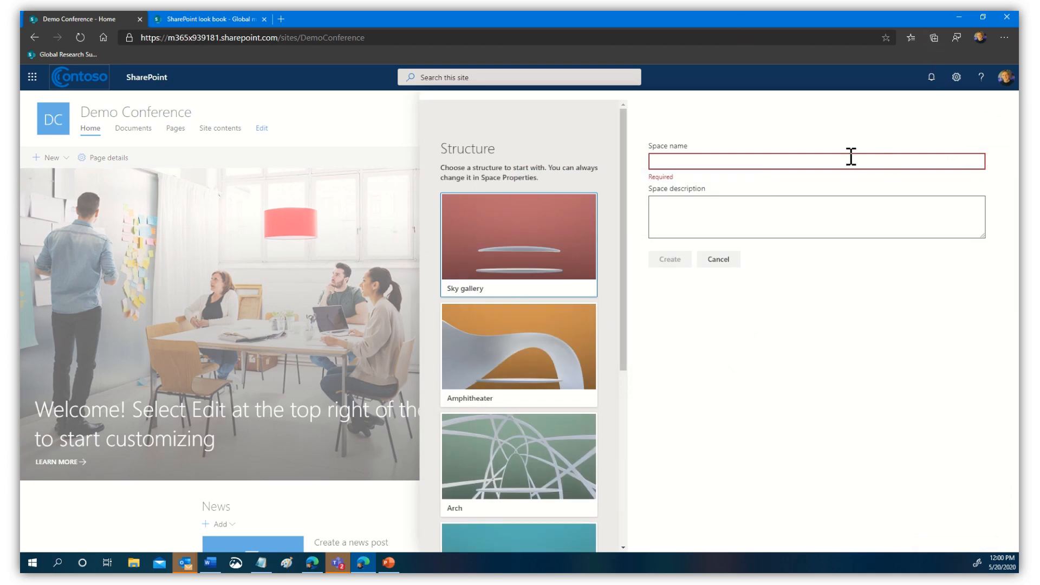
type("Ma")
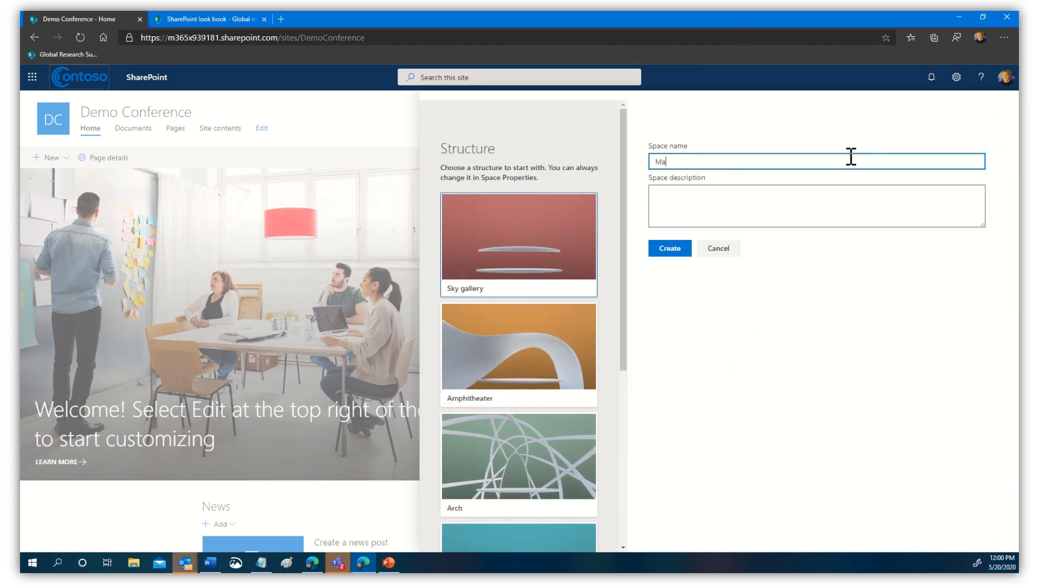
type("in Hall")
left_click(720, 207)
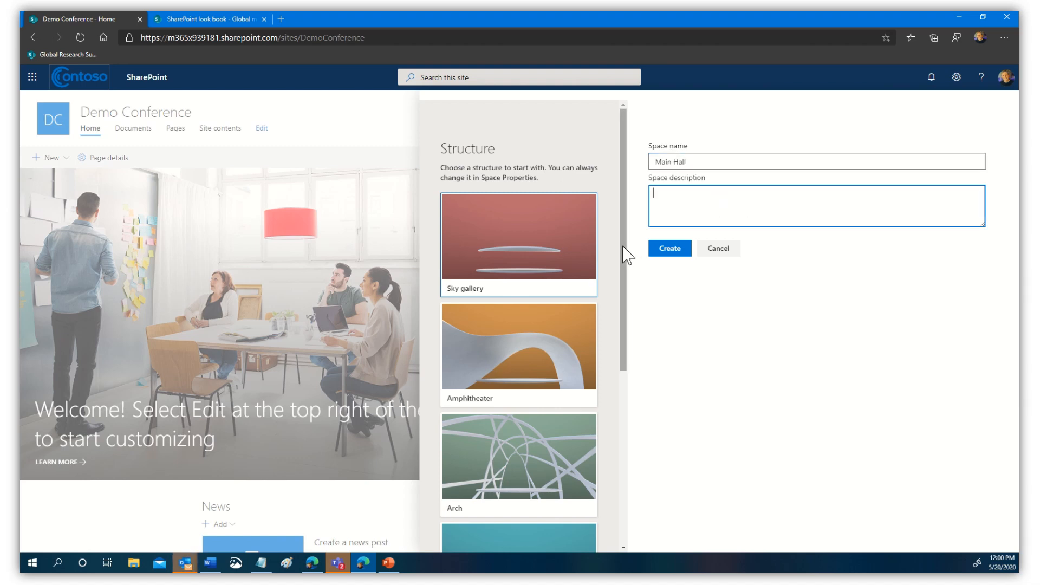
left_click_drag(626, 251, 618, 283)
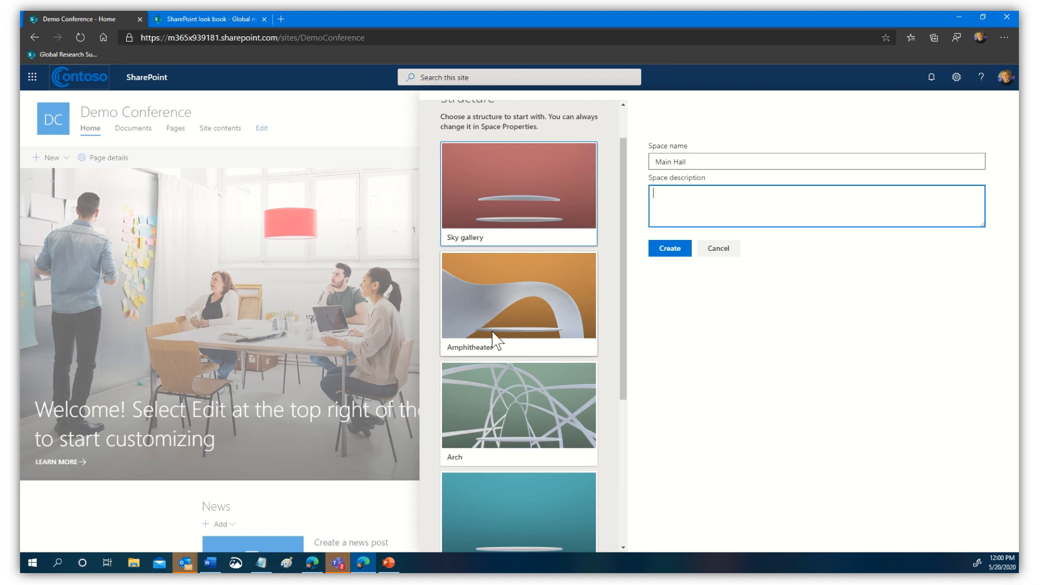
- Choose the Geodome structure and create the space
scroll(625, 353, "down", 3)
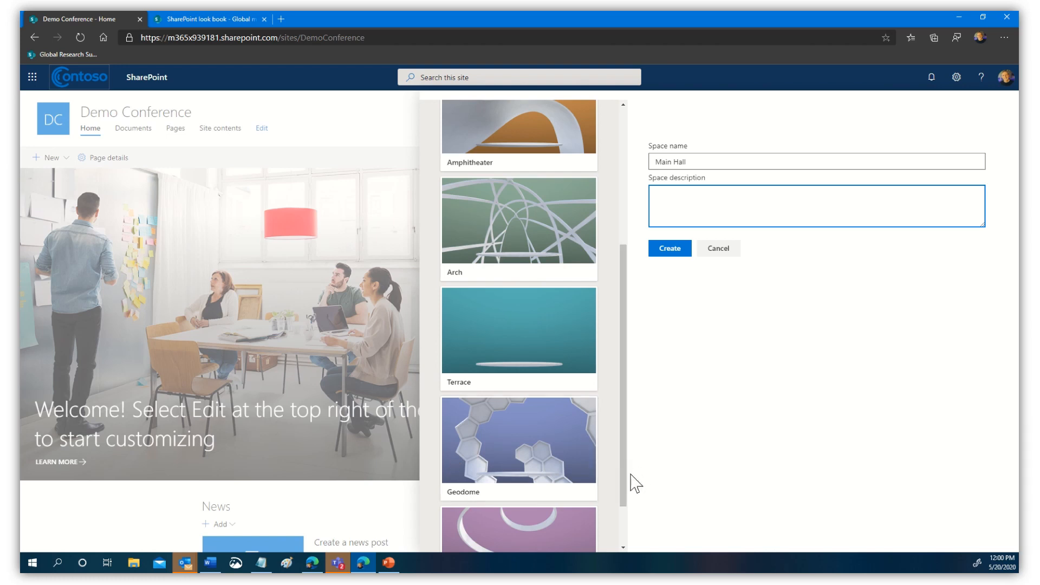
scroll(624, 458, "down", 2)
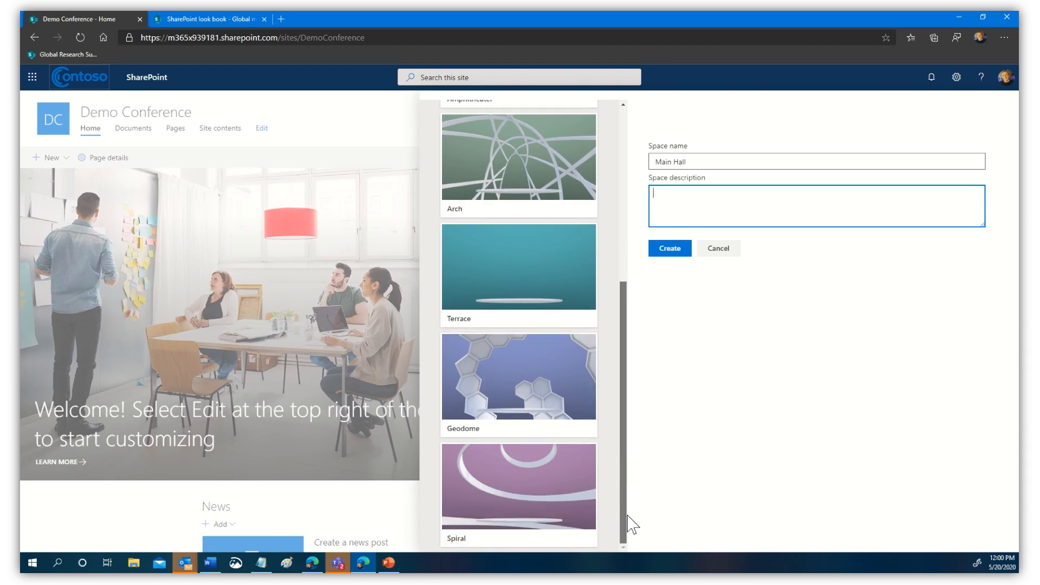
scroll(627, 525, "up", 3)
scroll(634, 448, "down", 2)
left_click(523, 430)
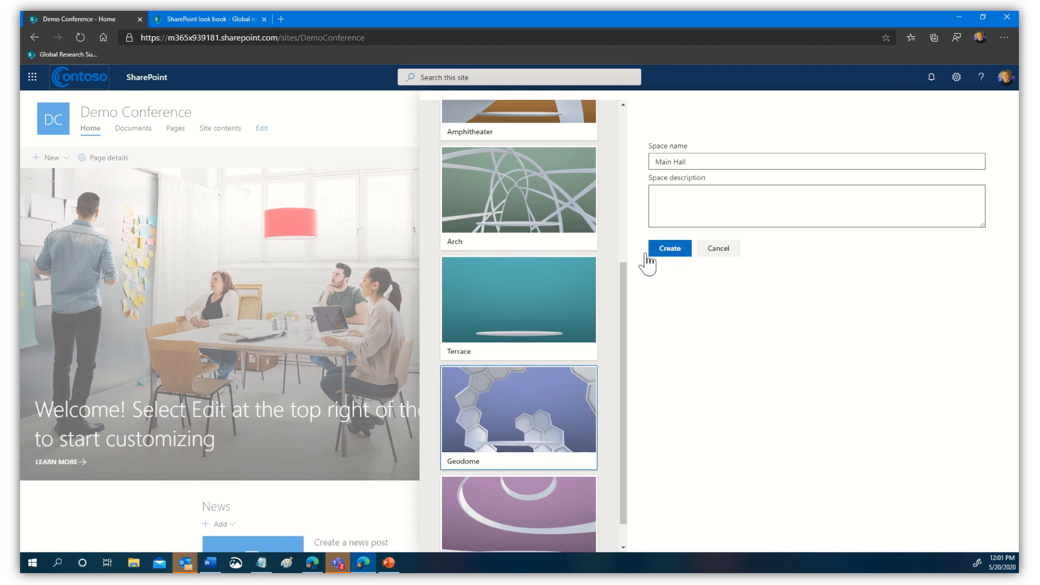
left_click(672, 249)
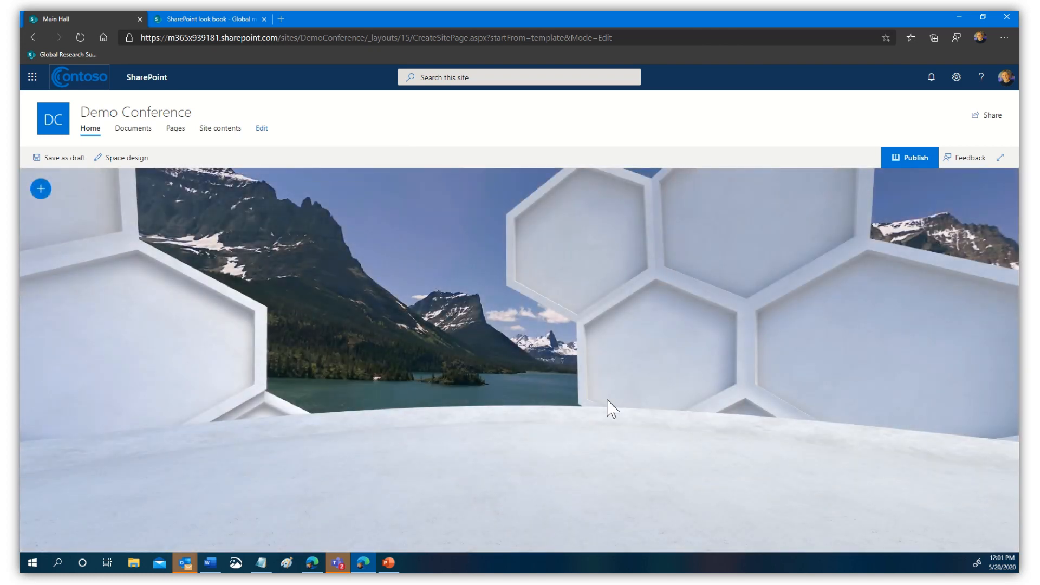
left_click_drag(502, 428, 902, 425)
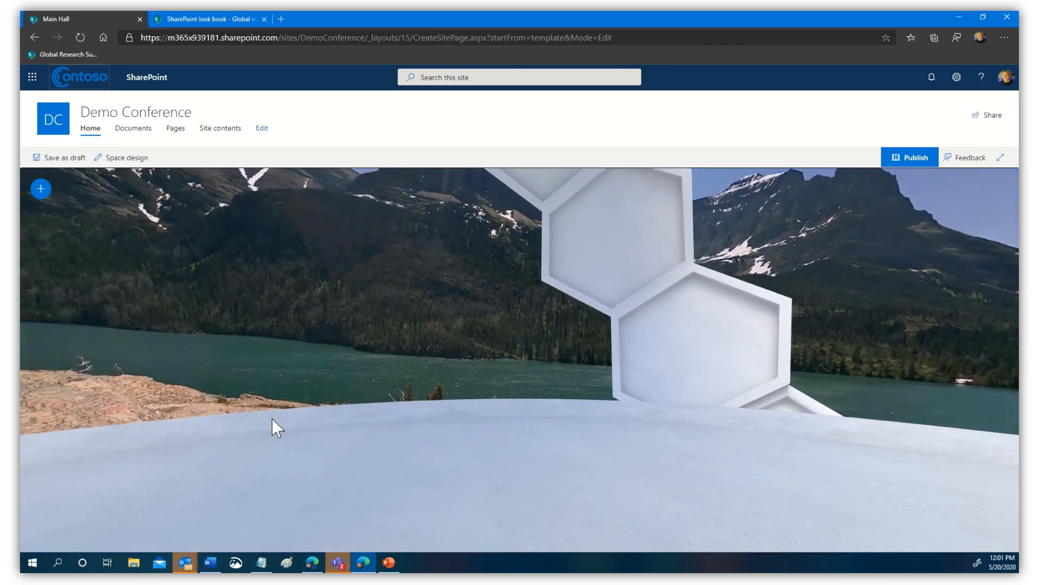
left_click_drag(272, 418, 666, 434)
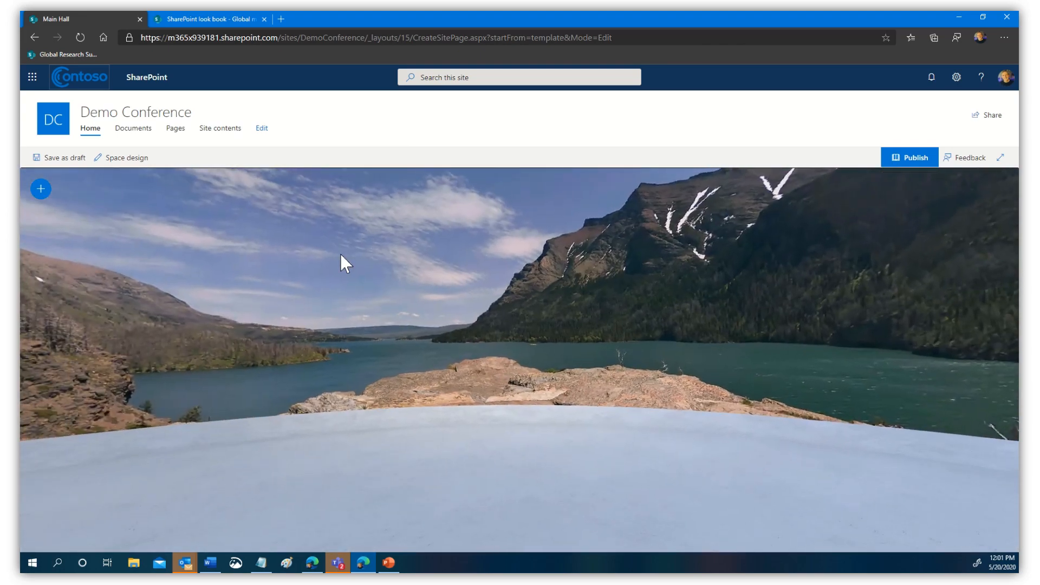
left_click_drag(341, 262, 357, 488)
left_click_drag(383, 286, 426, 125)
left_click_drag(447, 428, 485, 93)
left_click_drag(460, 352, 496, 131)
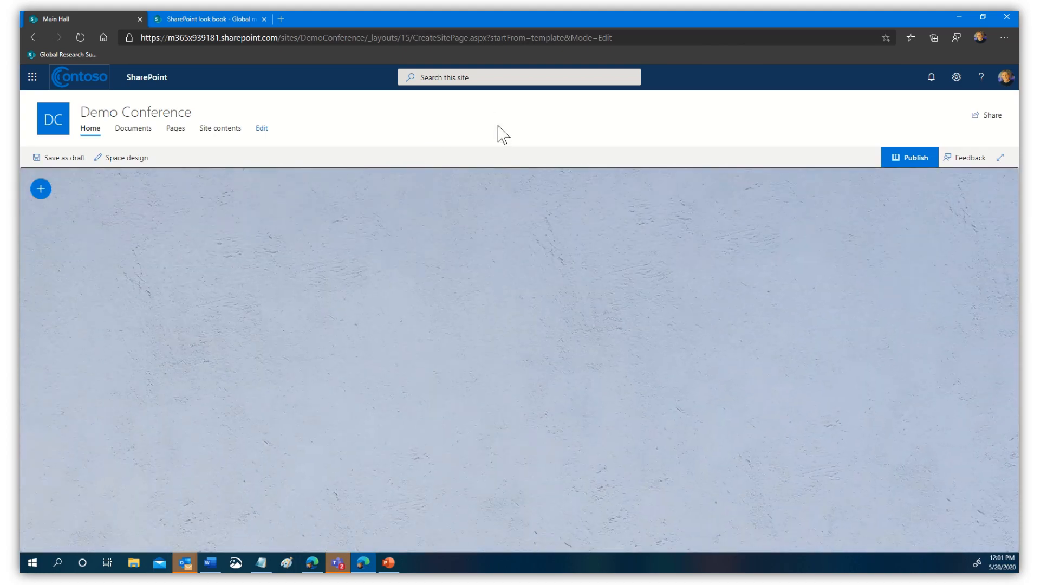
left_click_drag(428, 424, 353, 557)
left_click_drag(759, 281, 471, 572)
left_click_drag(644, 411, 619, 467)
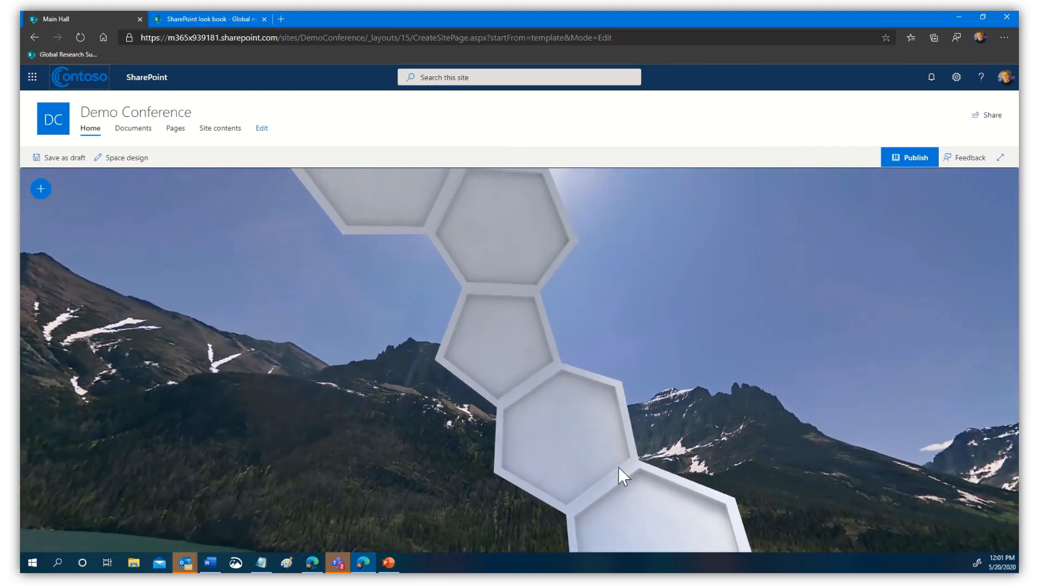
left_click_drag(731, 388, 479, 195)
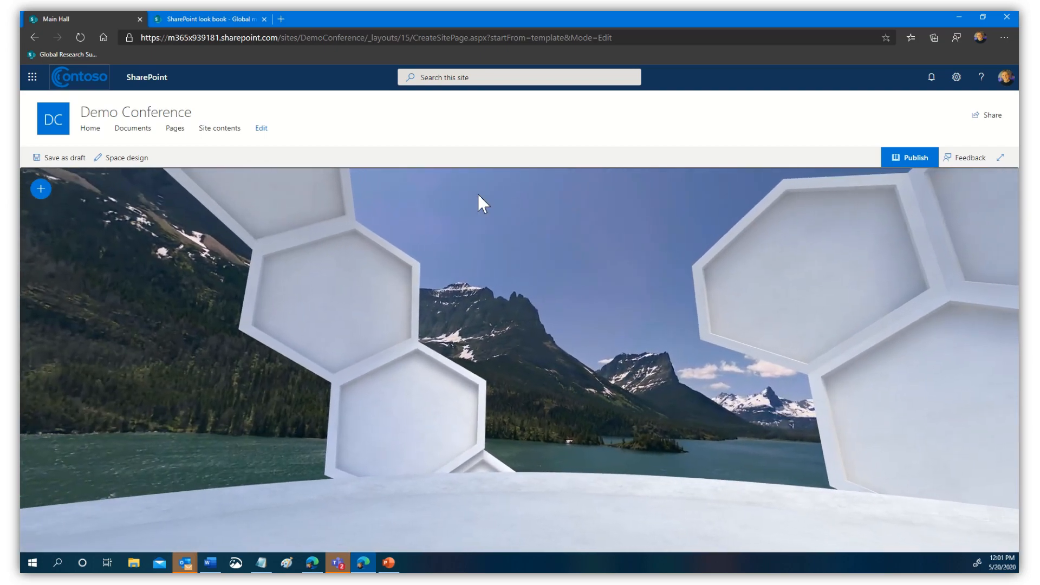
- In Space design, try Amphitheater, Spiral, Arch and Terrace structures, then return to Geodome
left_click(121, 161)
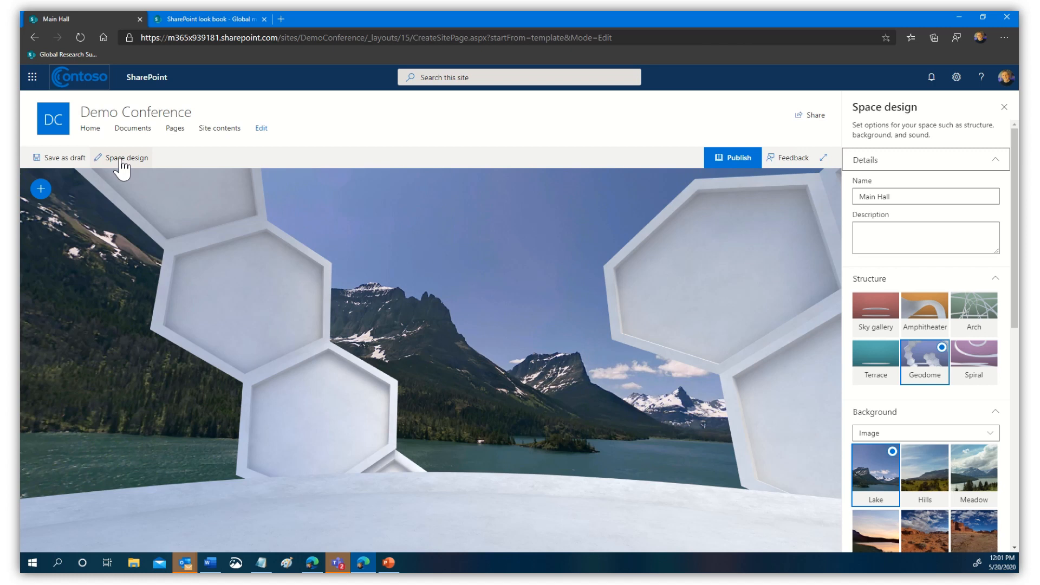
left_click(910, 196)
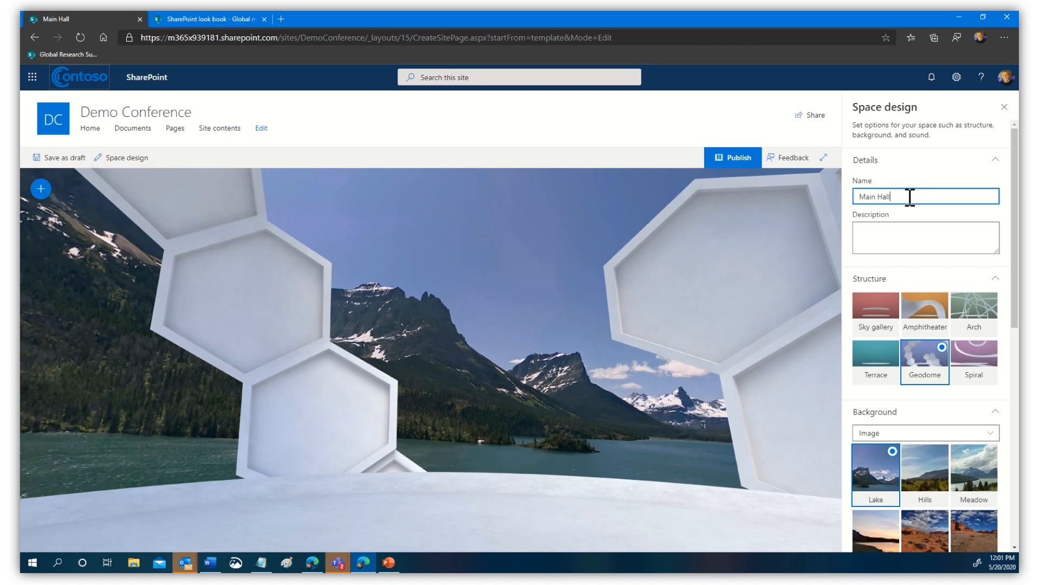
left_click(899, 232)
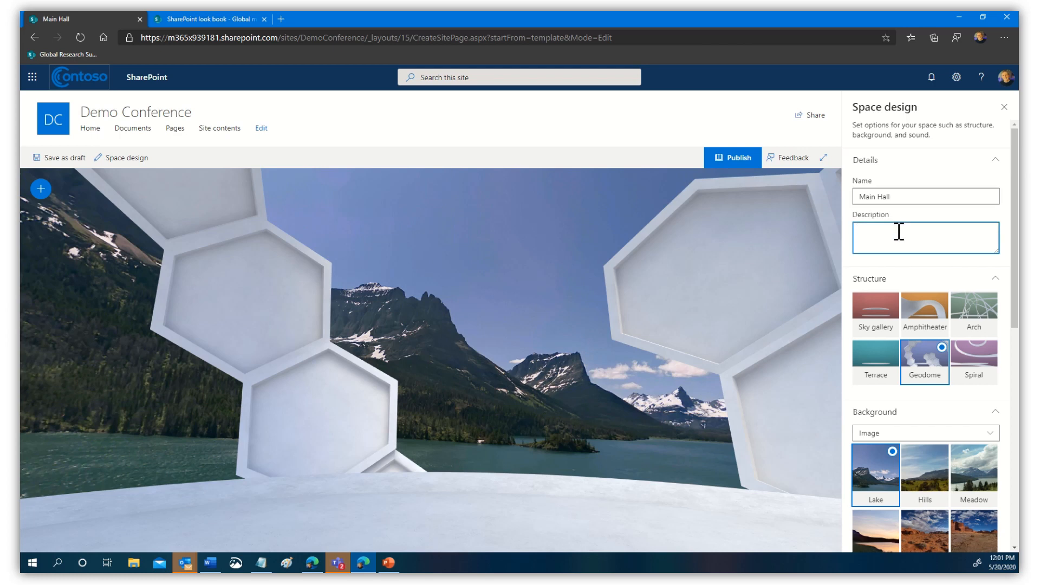
scroll(946, 314, "down", 1)
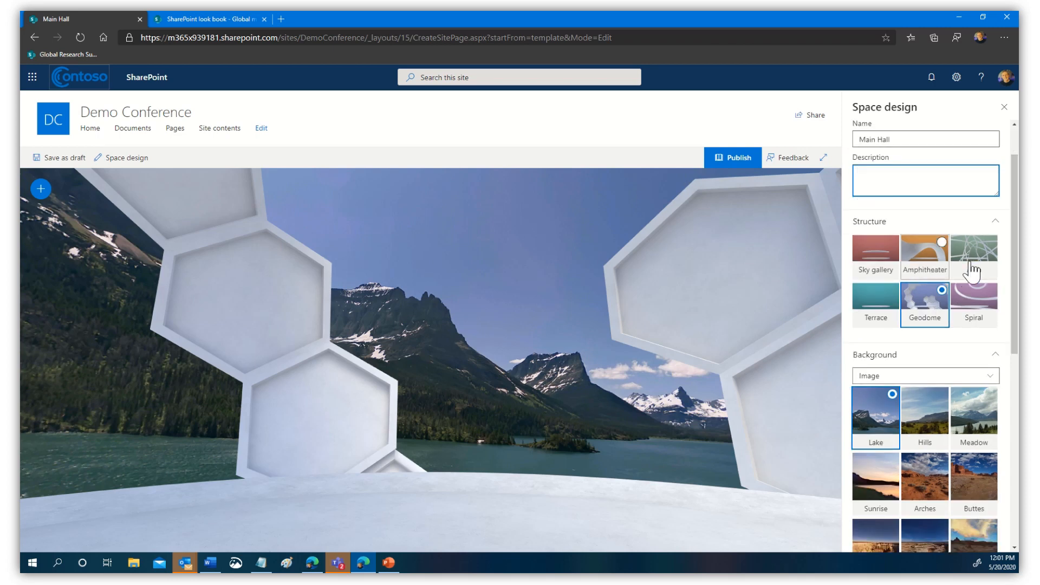
left_click(931, 268)
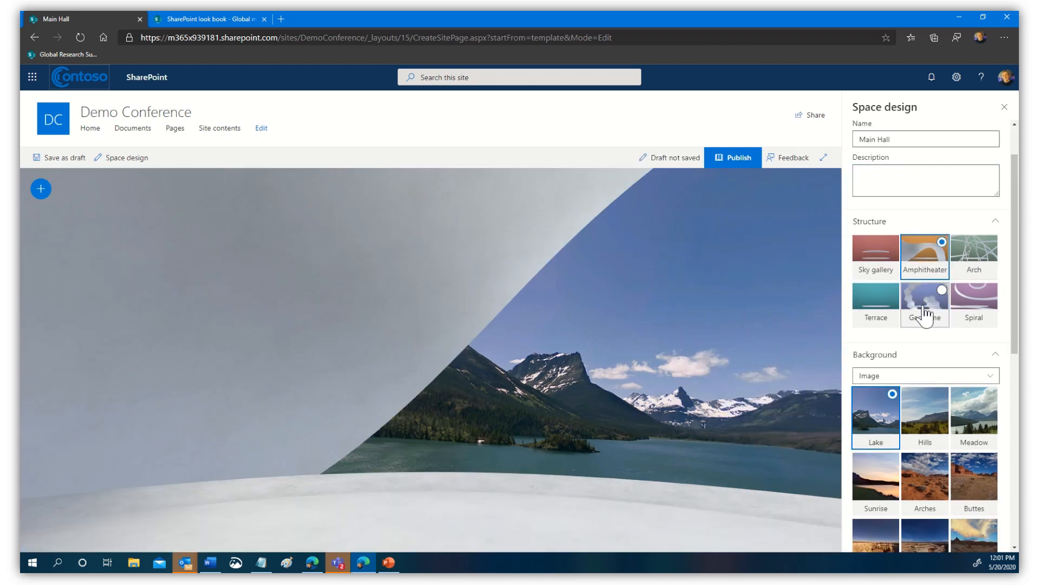
left_click(985, 311)
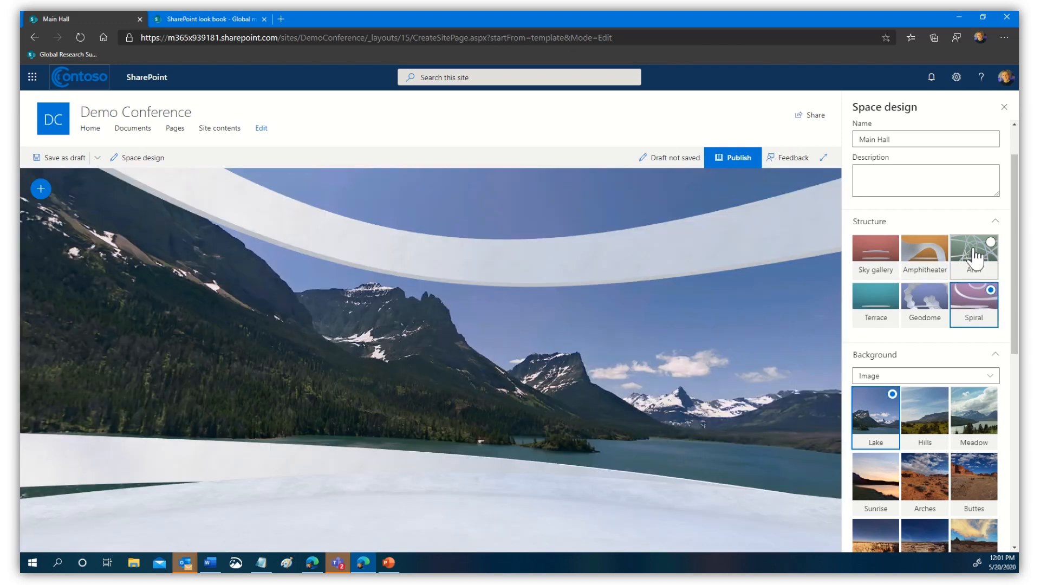
left_click(975, 252)
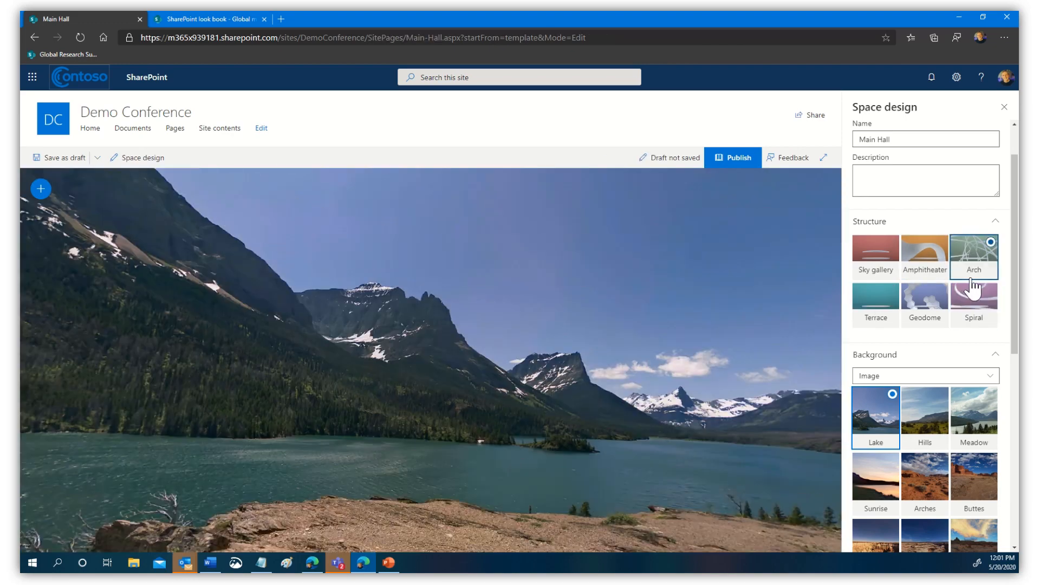
left_click(882, 314)
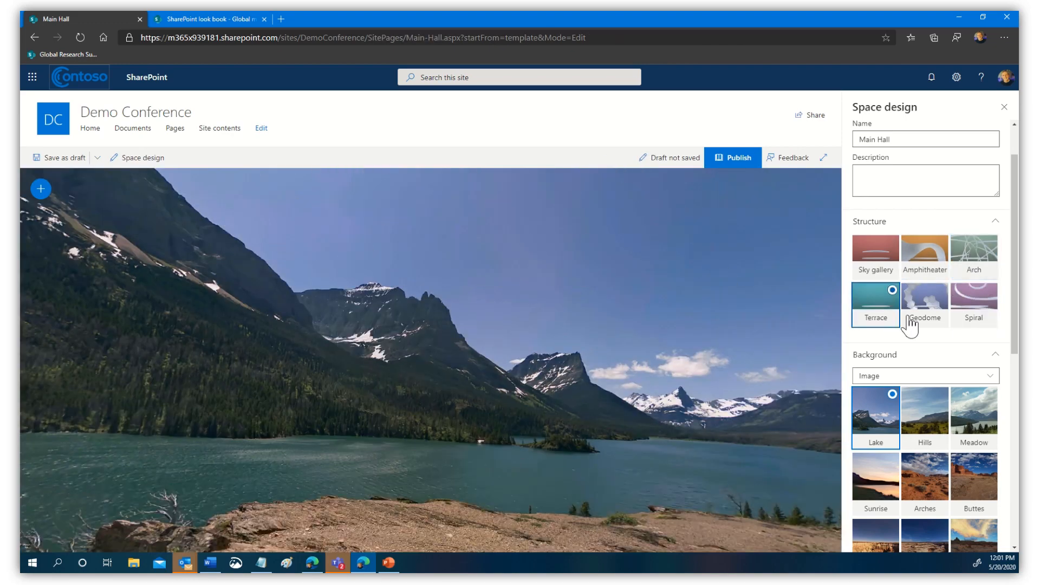
left_click(932, 316)
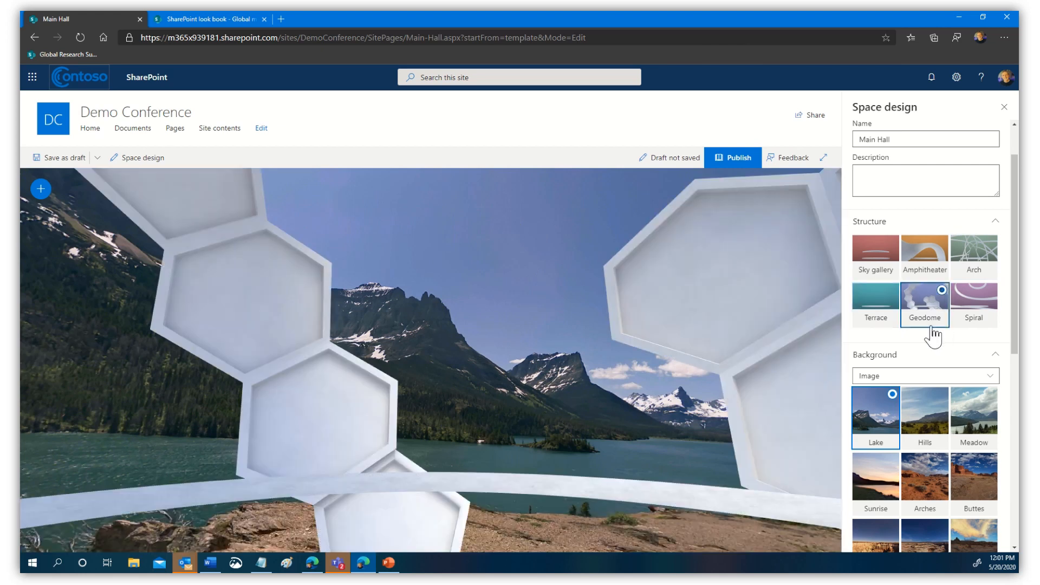
- Rotate the view to centre the hexagon cluster and open the Background type choices
scroll(1016, 353, "down", 3)
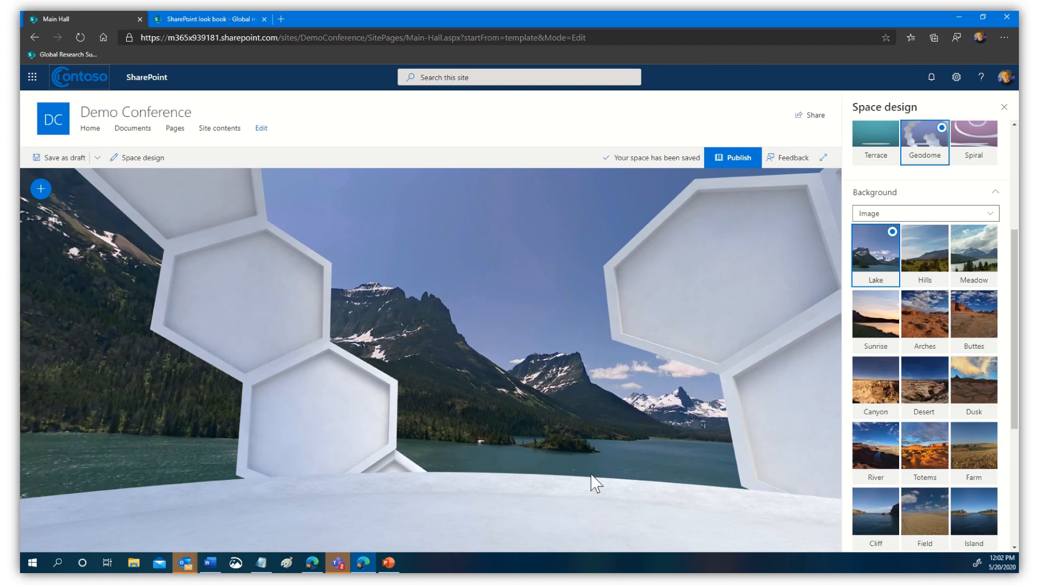
left_click_drag(632, 476, 437, 432)
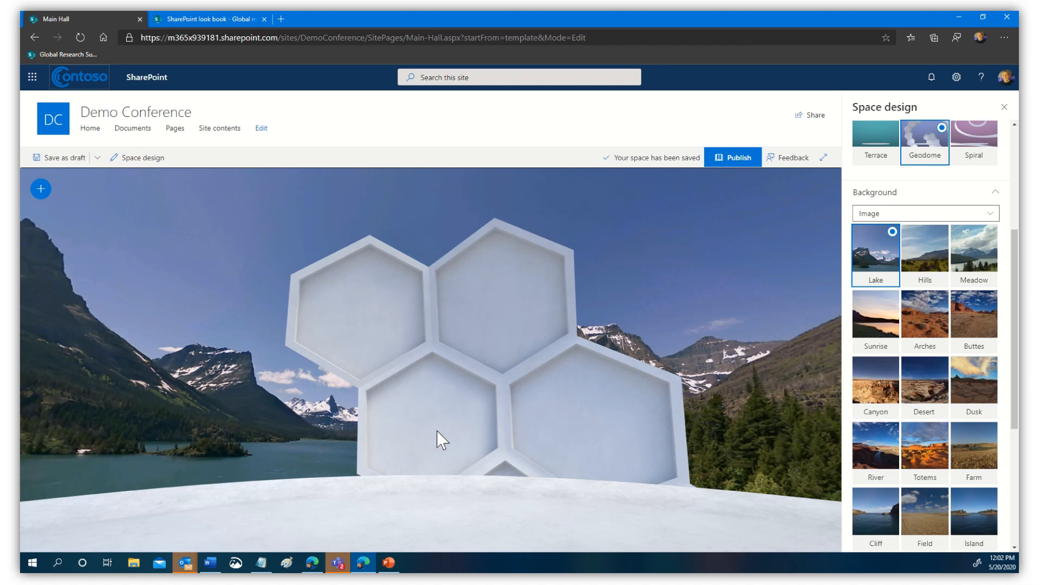
left_click(995, 218)
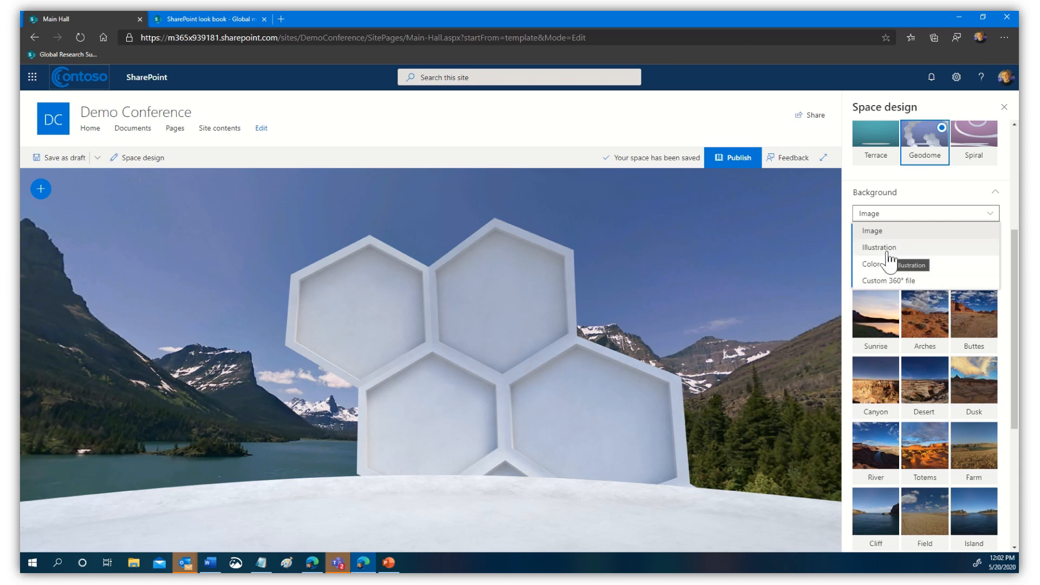
- Try the Desert illustration background, then switch to a solid Color background, 0078d4
left_click(879, 247)
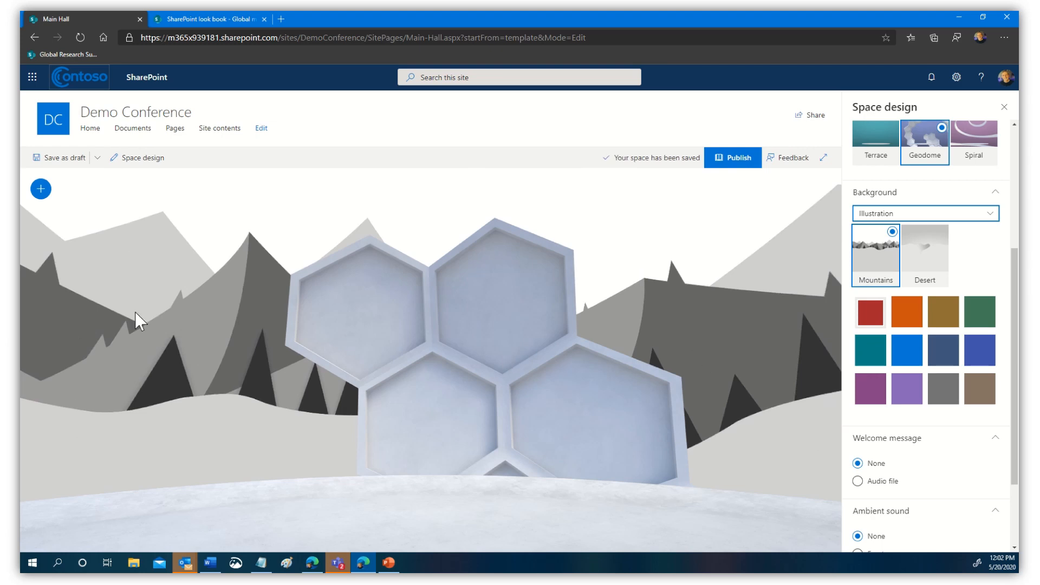
left_click(930, 269)
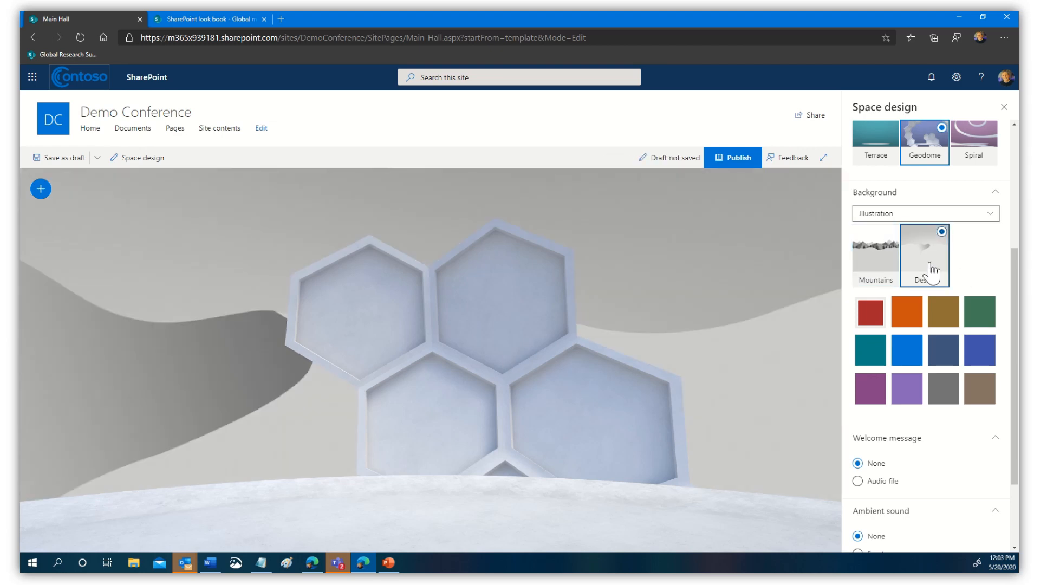
left_click(878, 213)
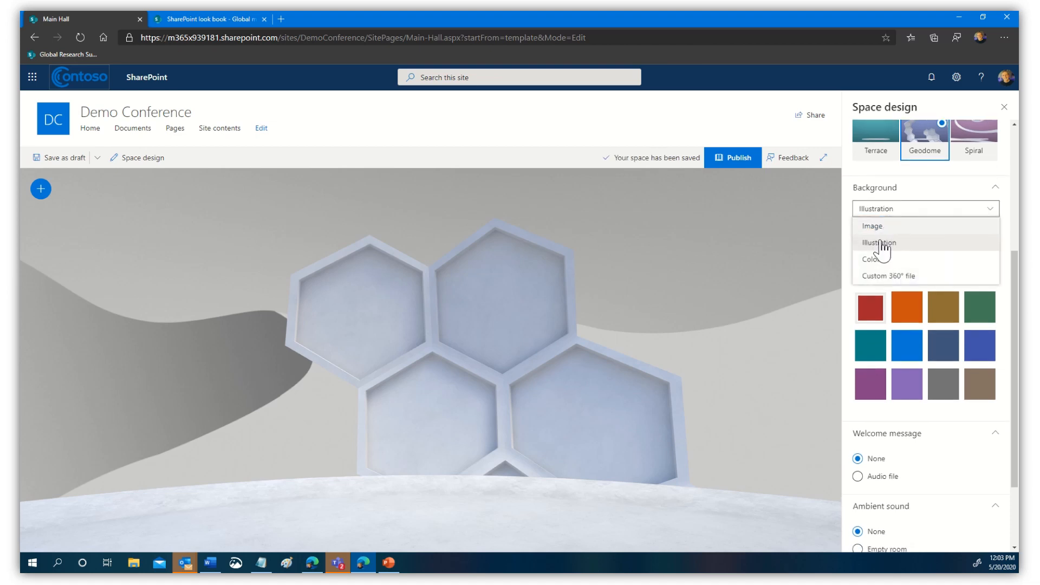
left_click(876, 261)
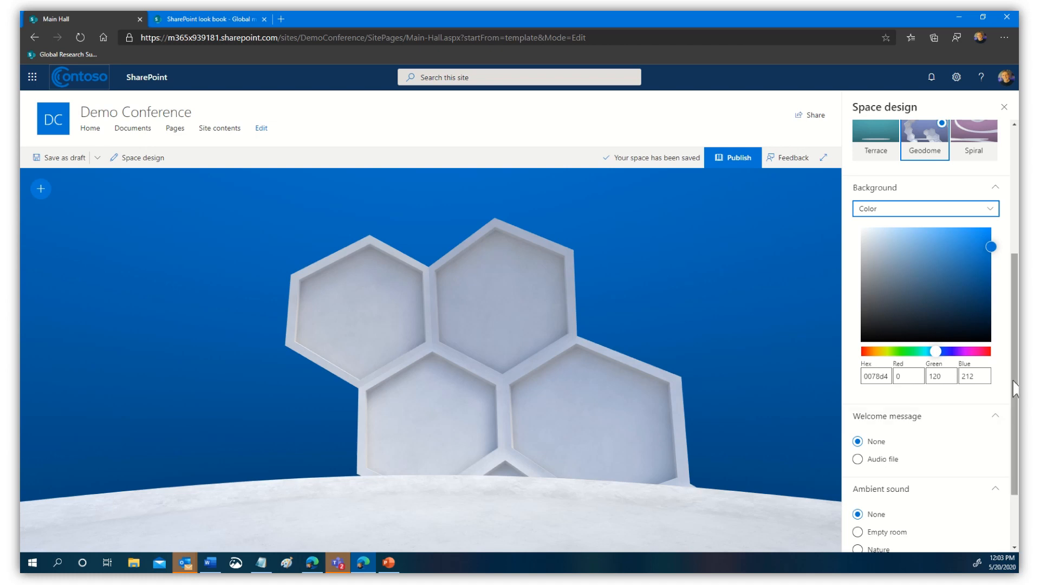
left_click_drag(1014, 417, 1014, 463)
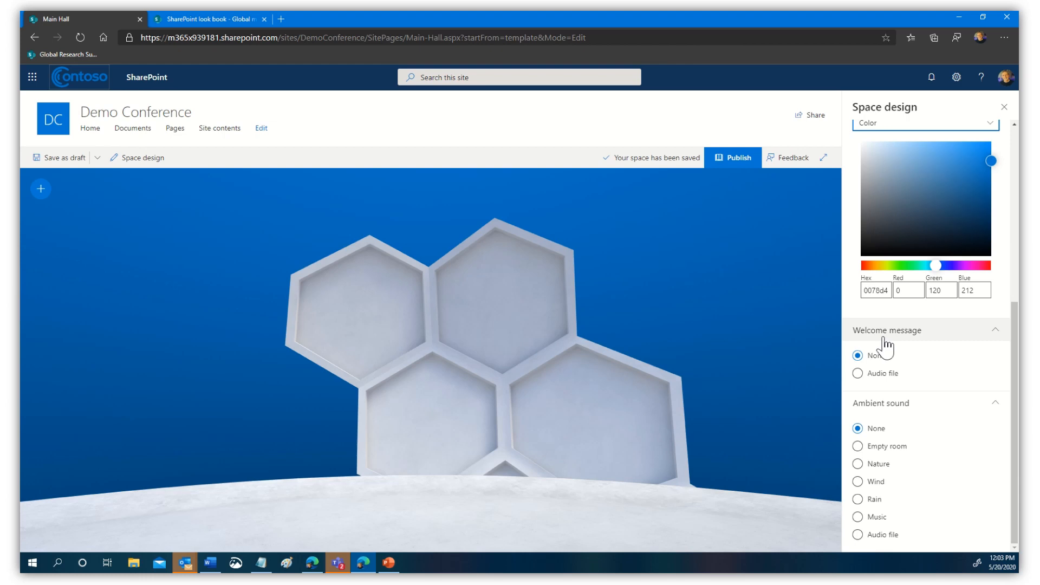
left_click(857, 373)
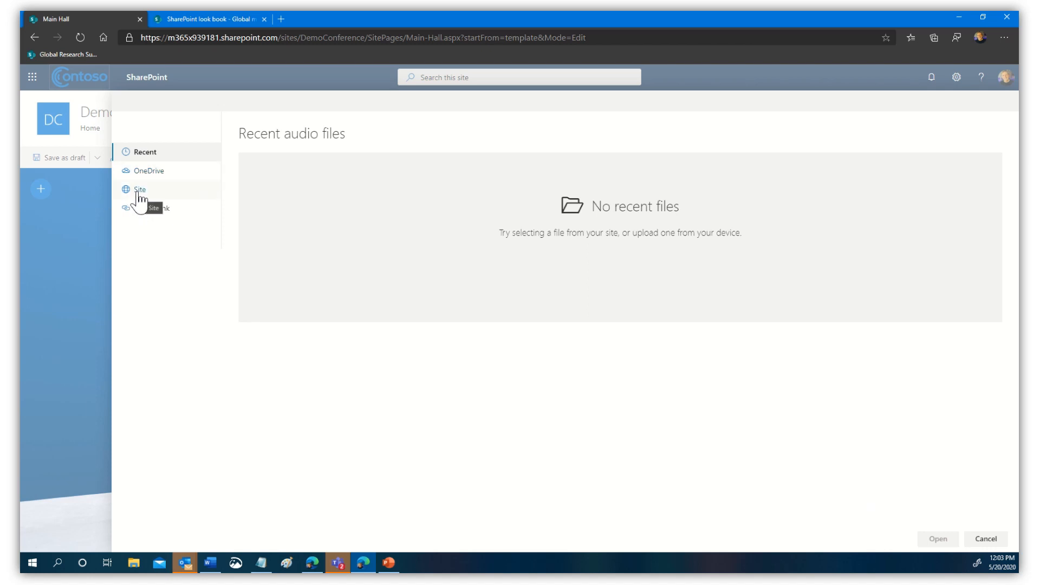
left_click(139, 195)
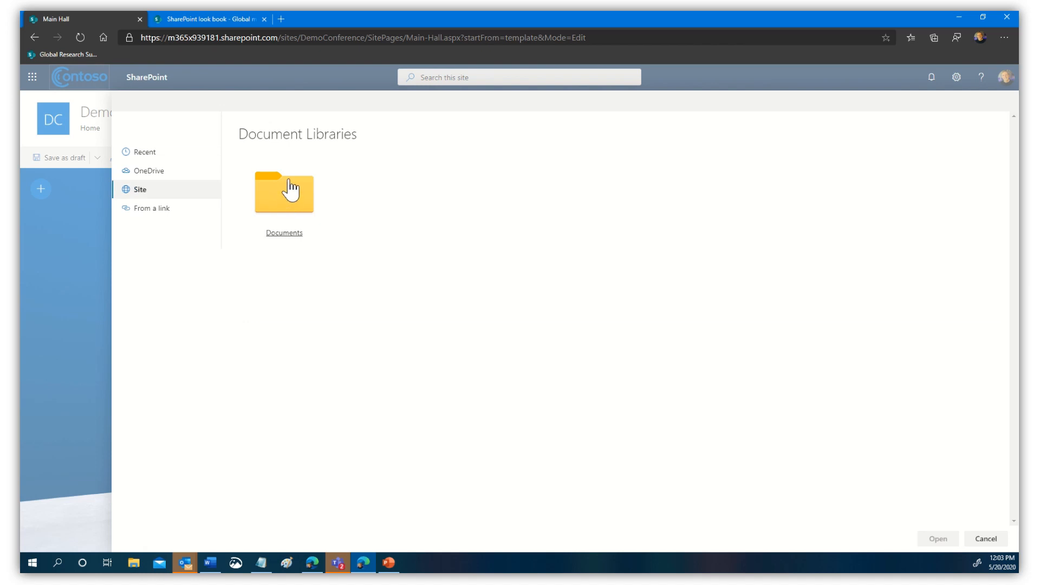
left_click(149, 211)
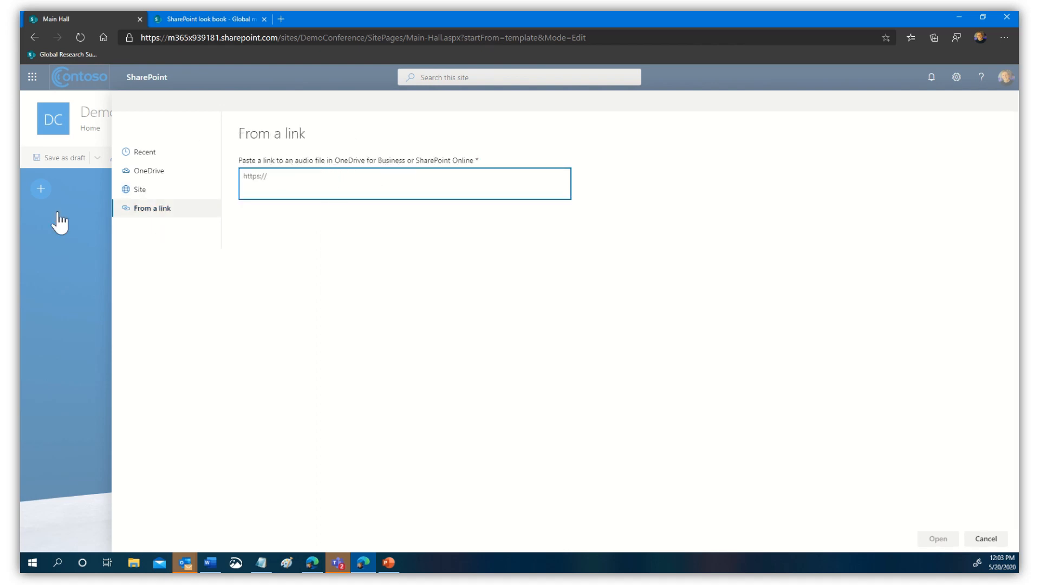
left_click(61, 271)
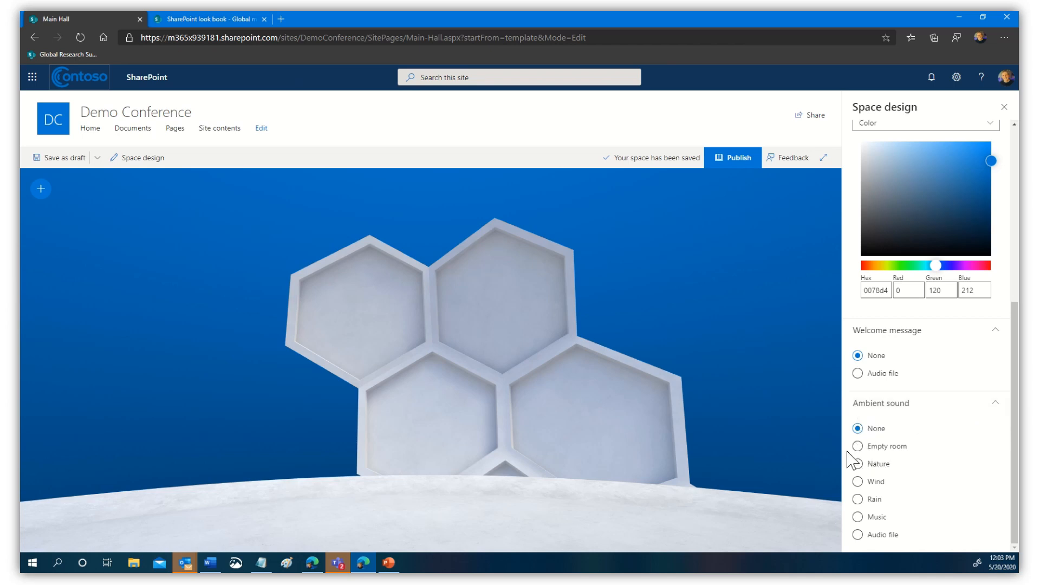
- Try Wind, Rain and Nature ambient sounds, and cancel choosing a custom audio file
left_click(868, 485)
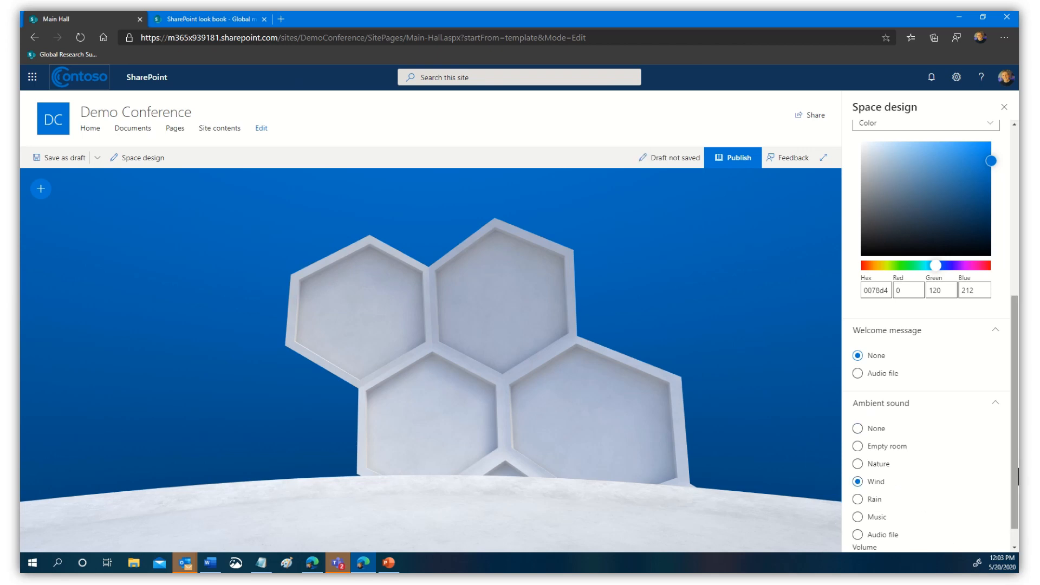
scroll(1017, 497, "down", 1)
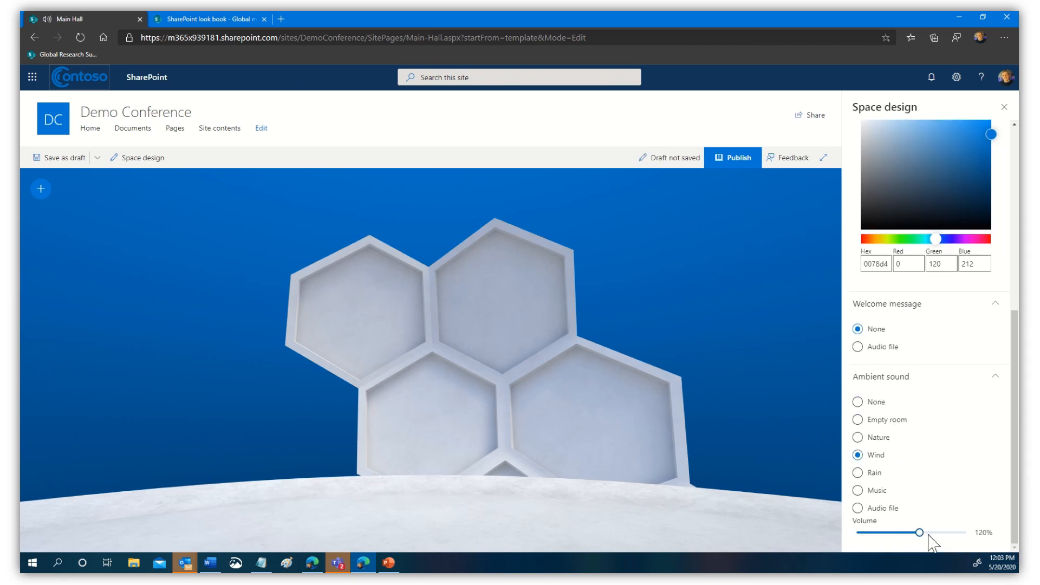
left_click_drag(915, 533, 979, 547)
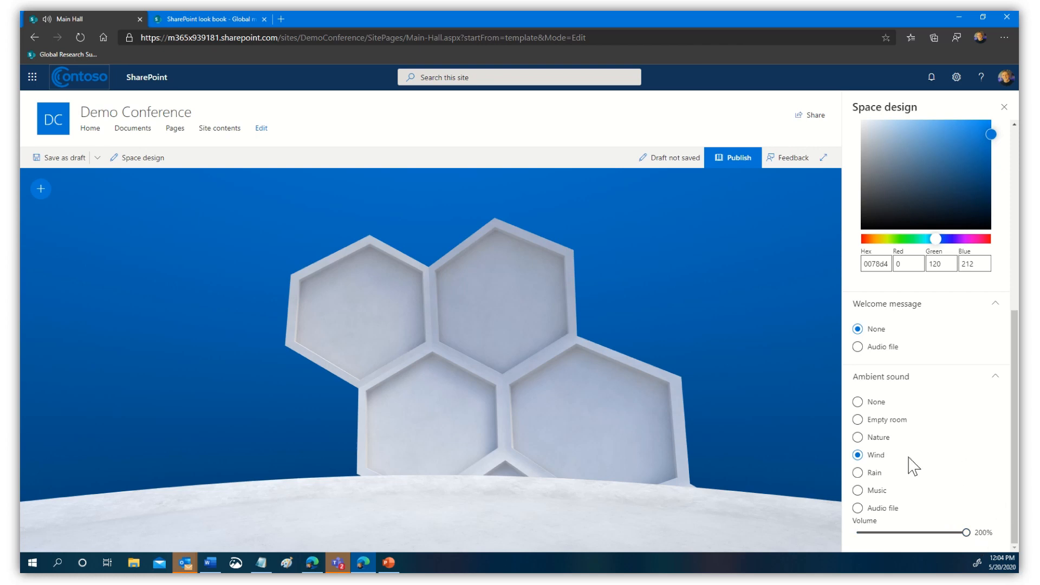
left_click(858, 474)
left_click(858, 439)
left_click(868, 516)
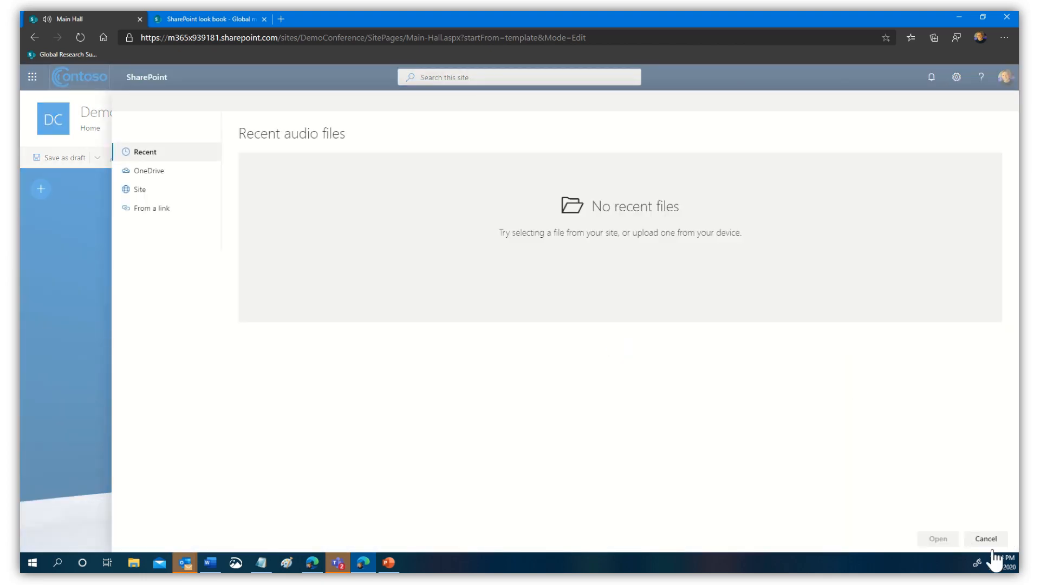
left_click(993, 543)
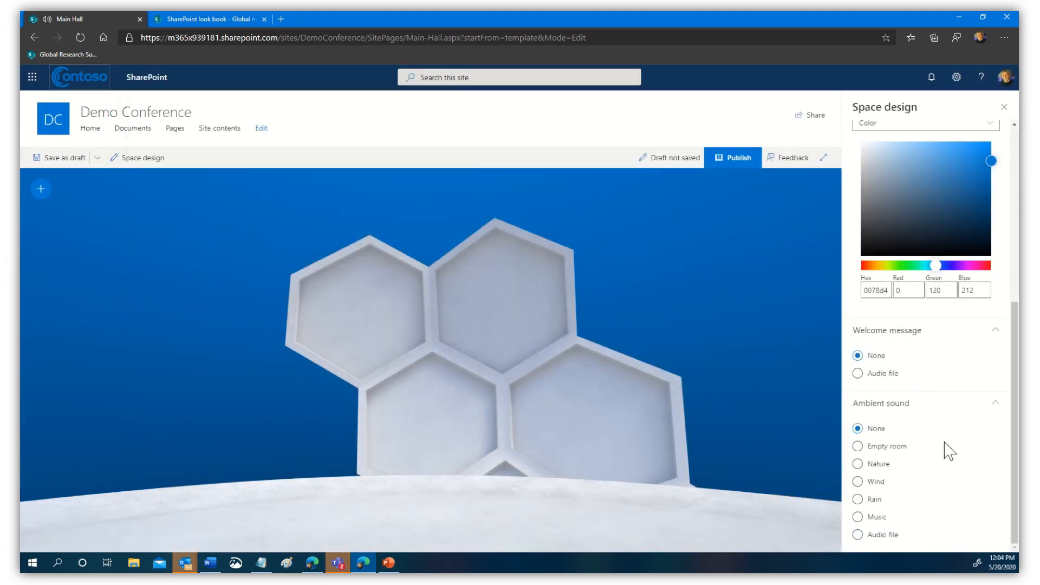
- Try Music at 10% volume, then set ambient sound to None and close Space design
left_click(858, 517)
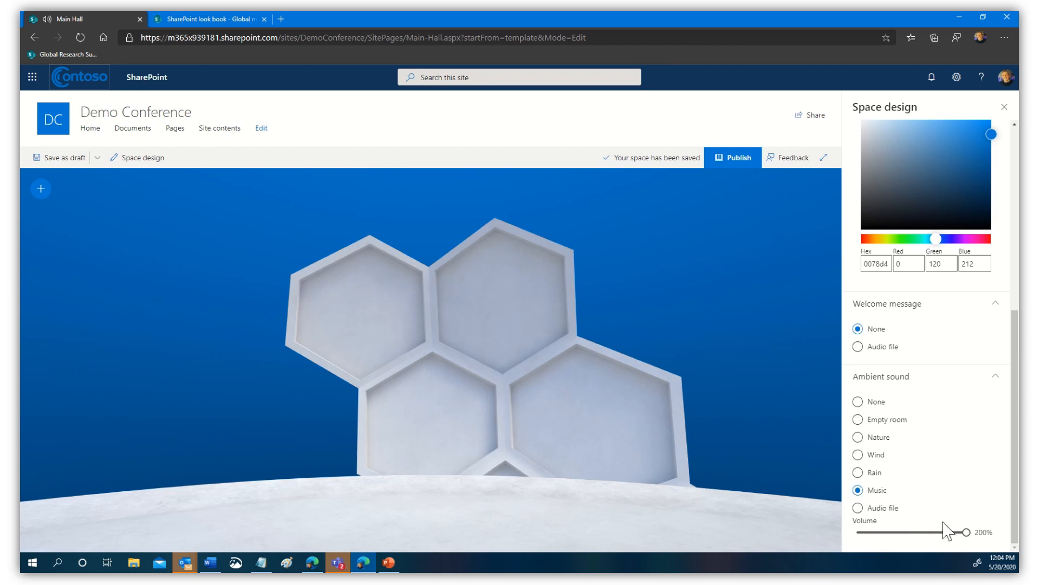
left_click_drag(967, 535, 842, 549)
left_click(862, 405)
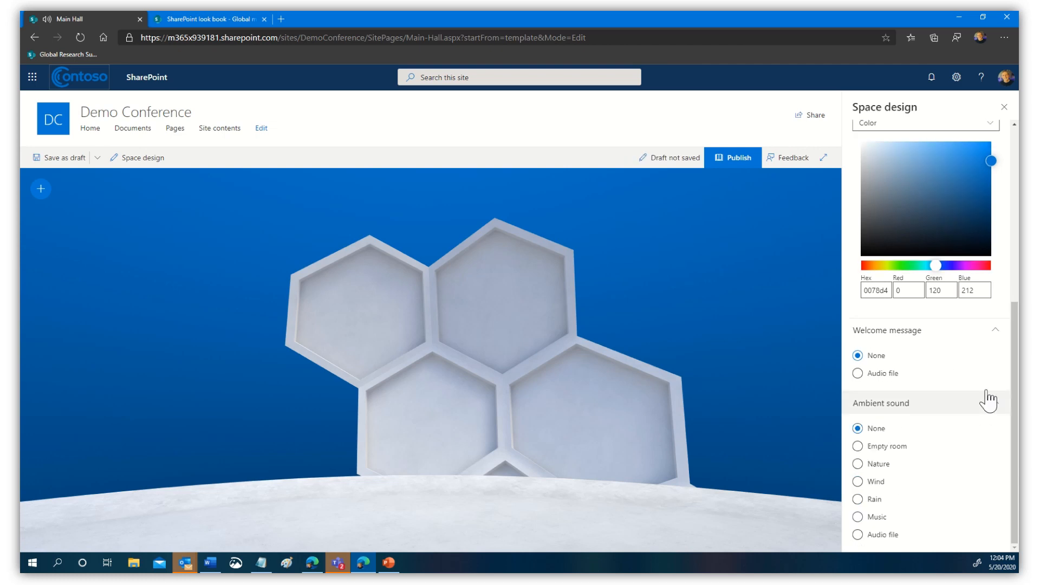
left_click(1004, 108)
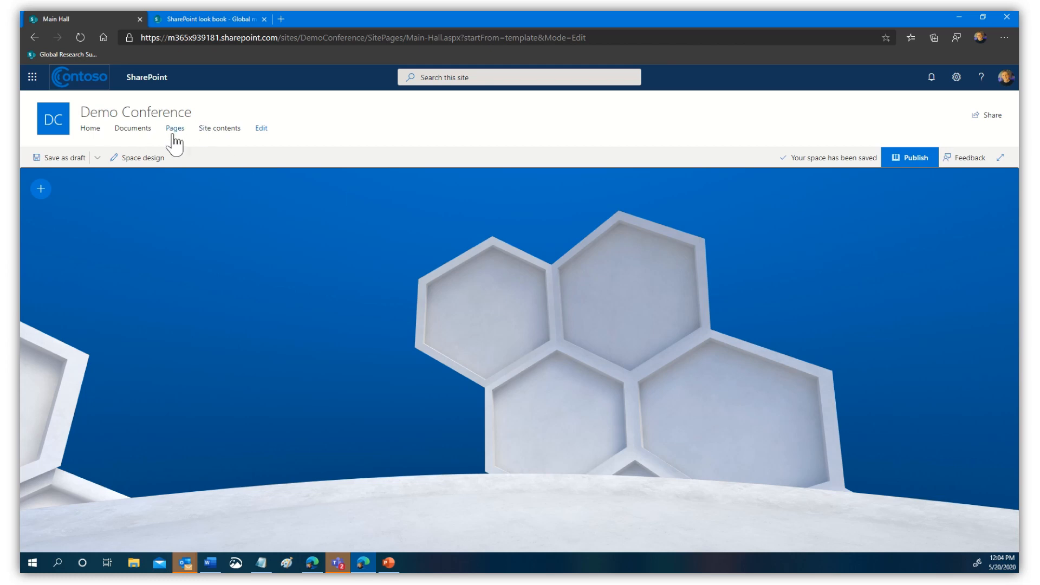
- Open the Demo Conference home page from the DC site logo in a new tab
left_click(40, 189)
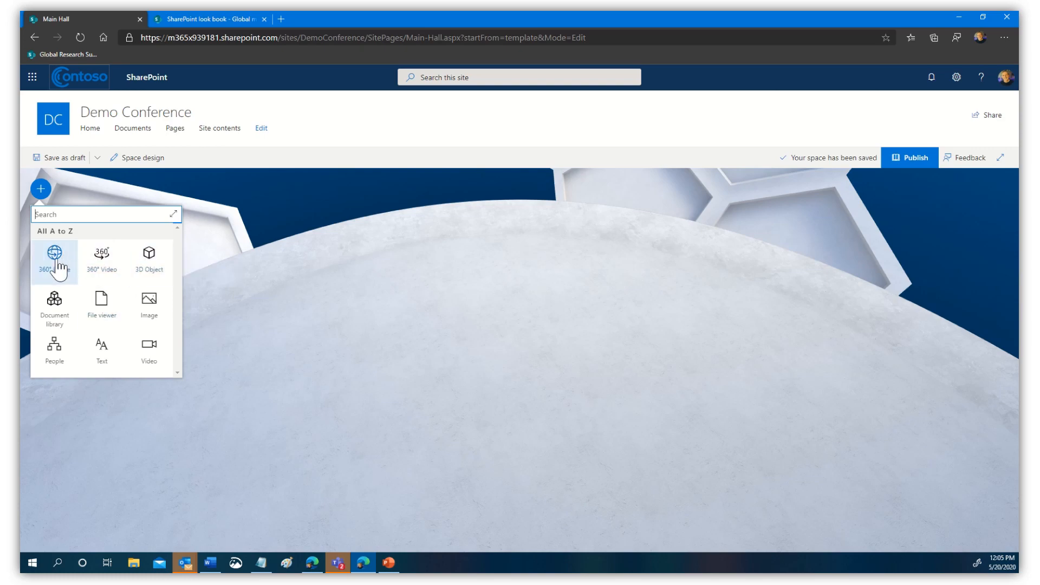
right_click(47, 126)
left_click(82, 129)
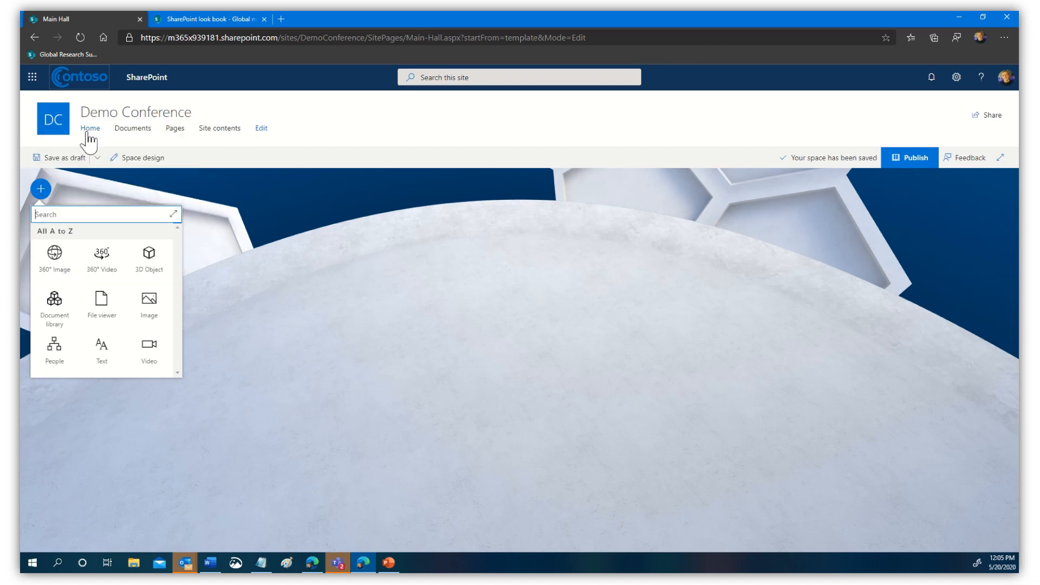
left_click(188, 17)
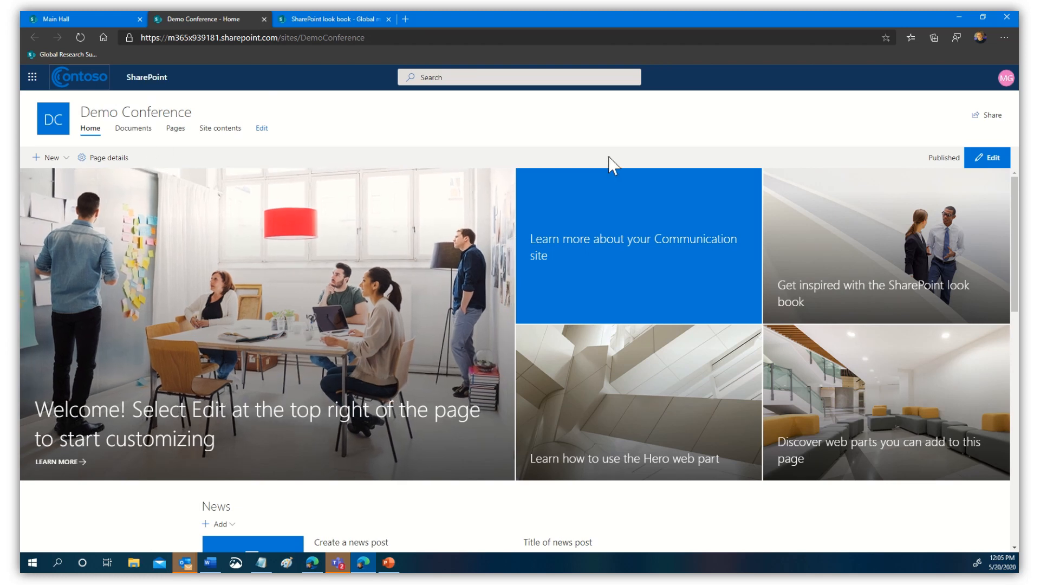
- Upload Sponsor Showcase.png to the Demo Conference Documents library
left_click(241, 130)
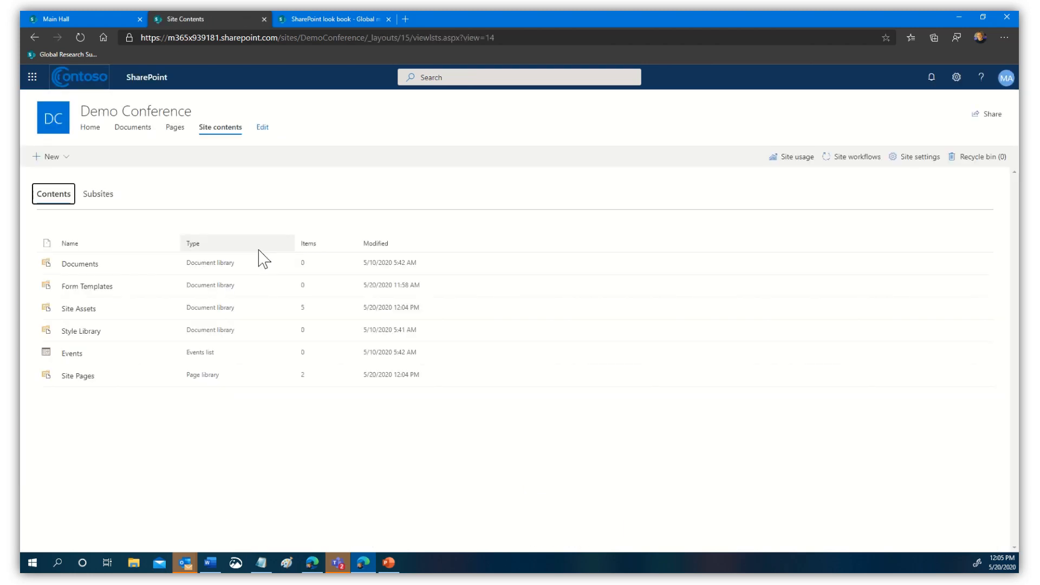
left_click(91, 266)
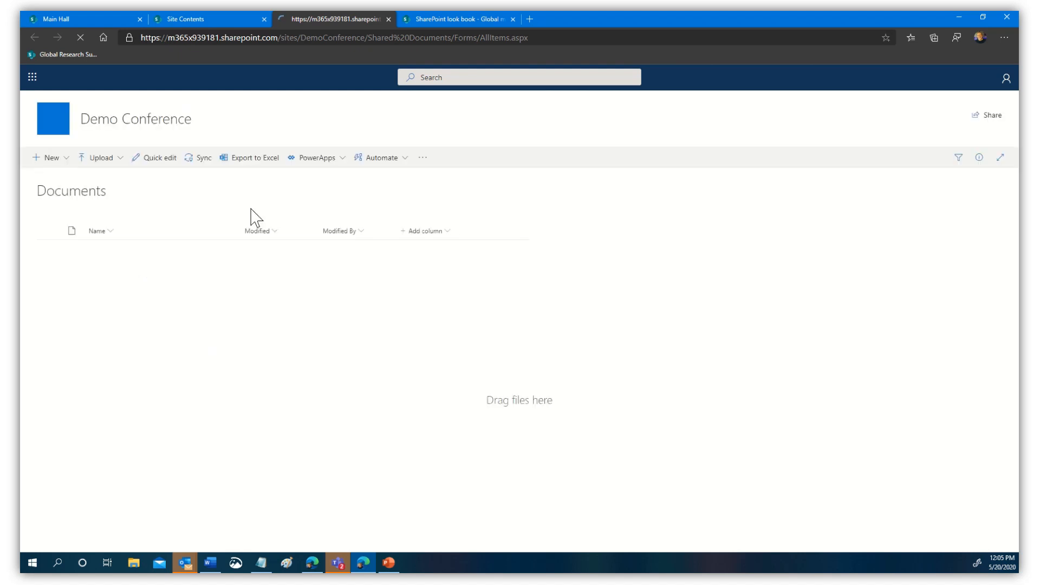
left_click(101, 158)
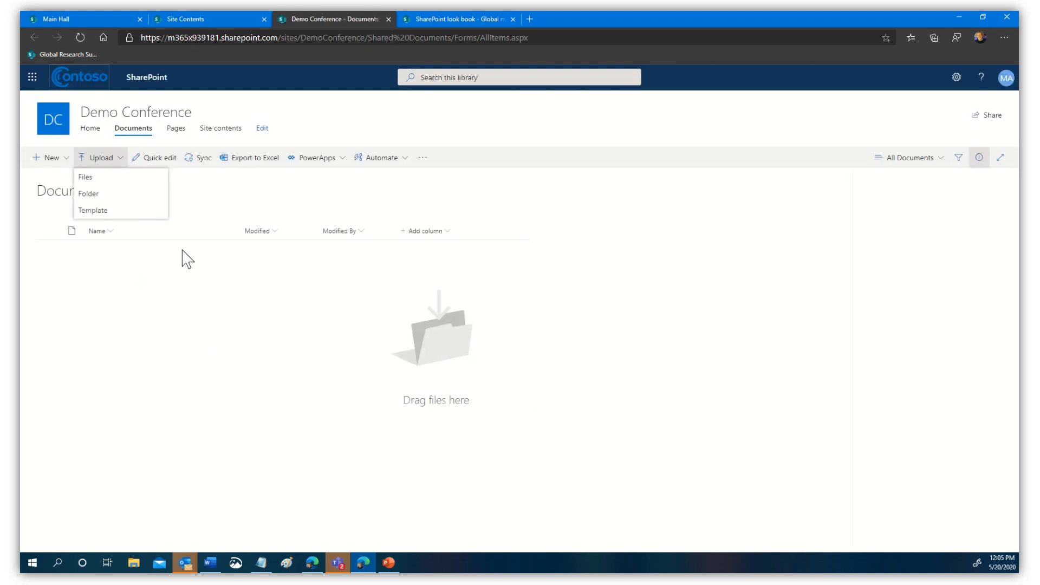
left_click(101, 159)
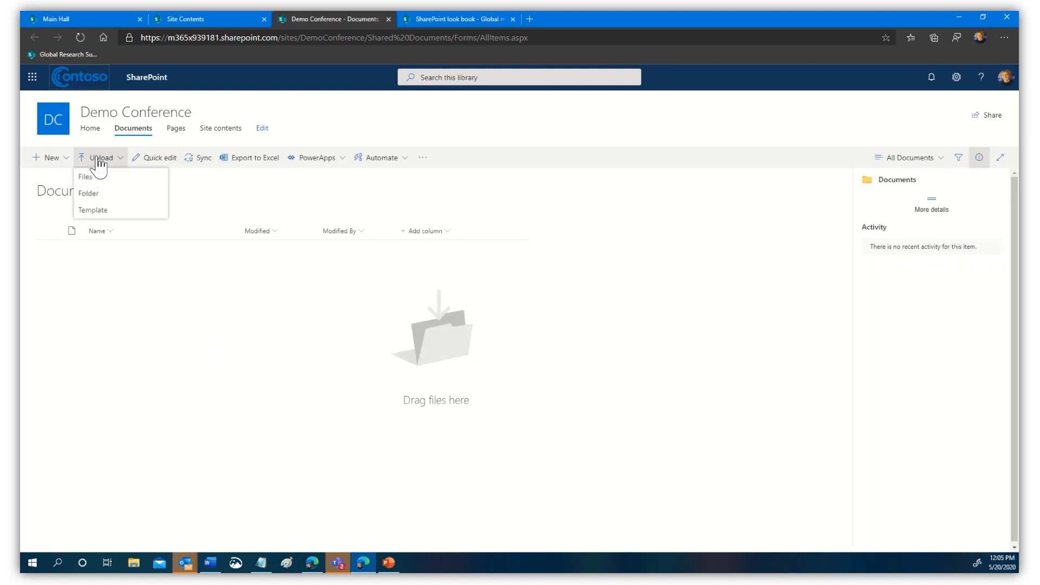
left_click(86, 177)
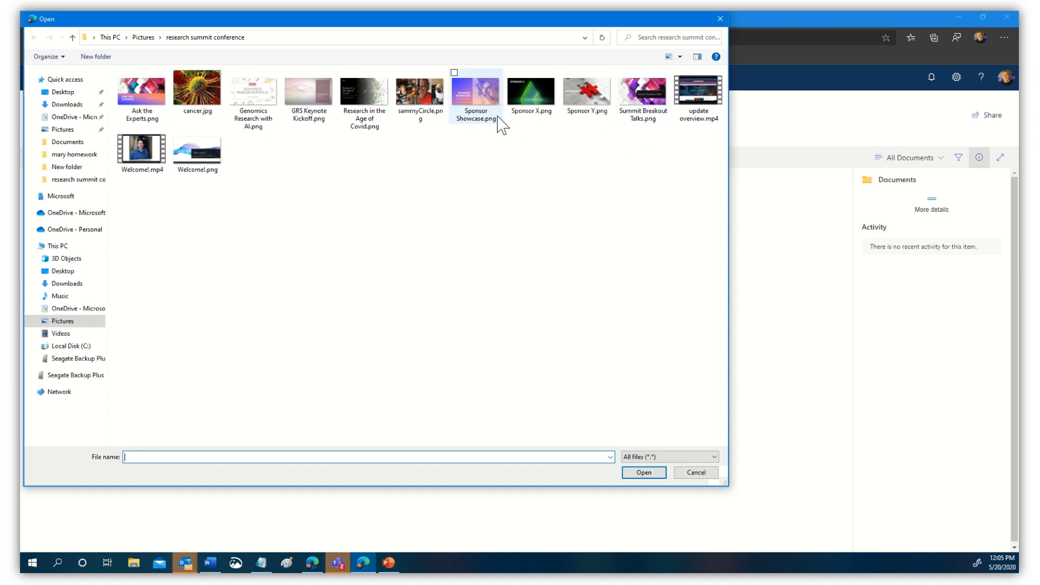
left_click(471, 95)
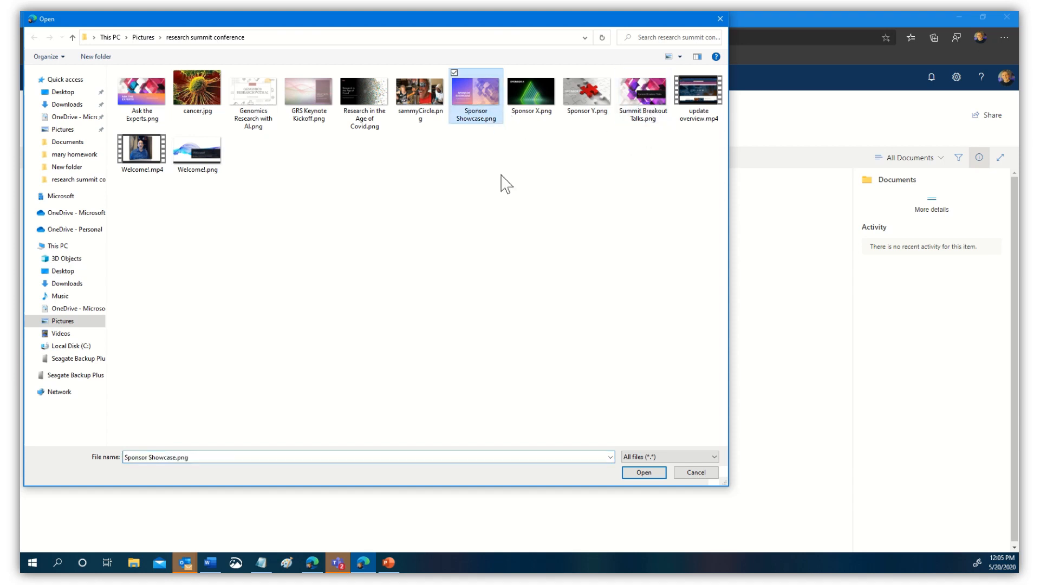
left_click(645, 476)
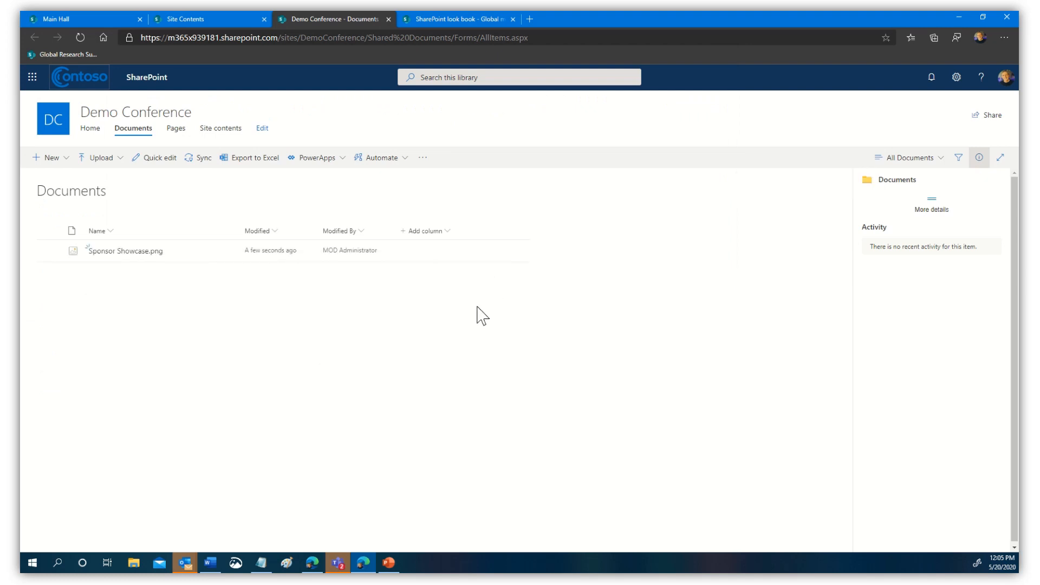
- Upload Welcome!.mp4 to Documents, then return to the Main Hall space editor tab
left_click(109, 159)
left_click(106, 179)
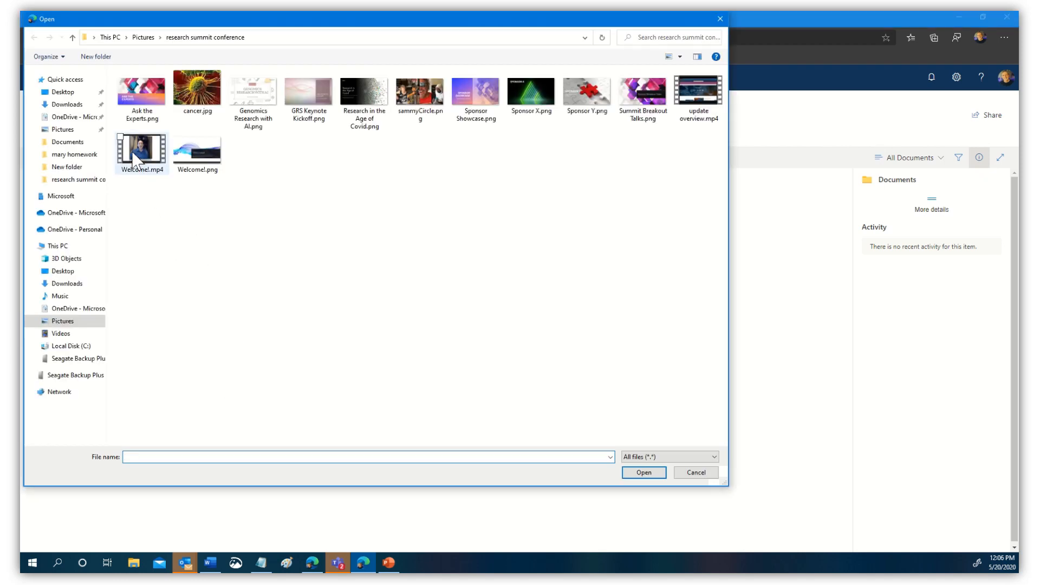
left_click(135, 160)
left_click(648, 473)
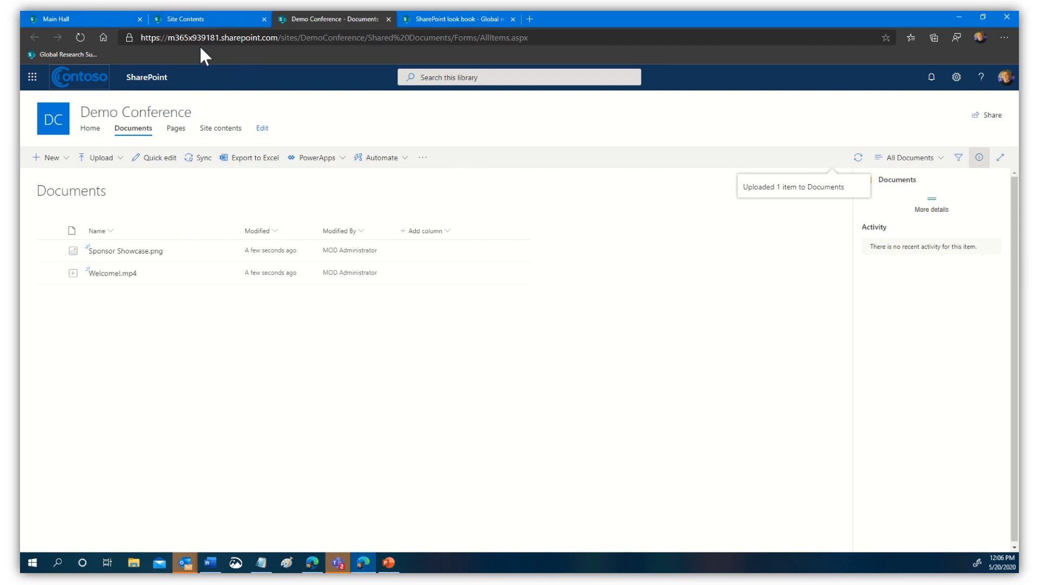
left_click(75, 22)
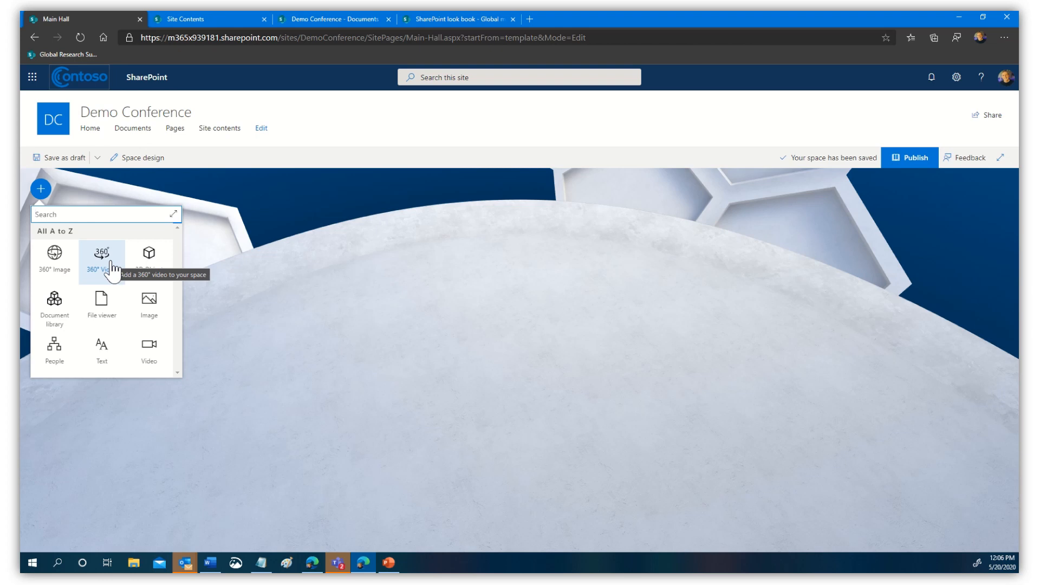
- Add a 3D Object web part and place it on the Main Hall floor
left_click(149, 259)
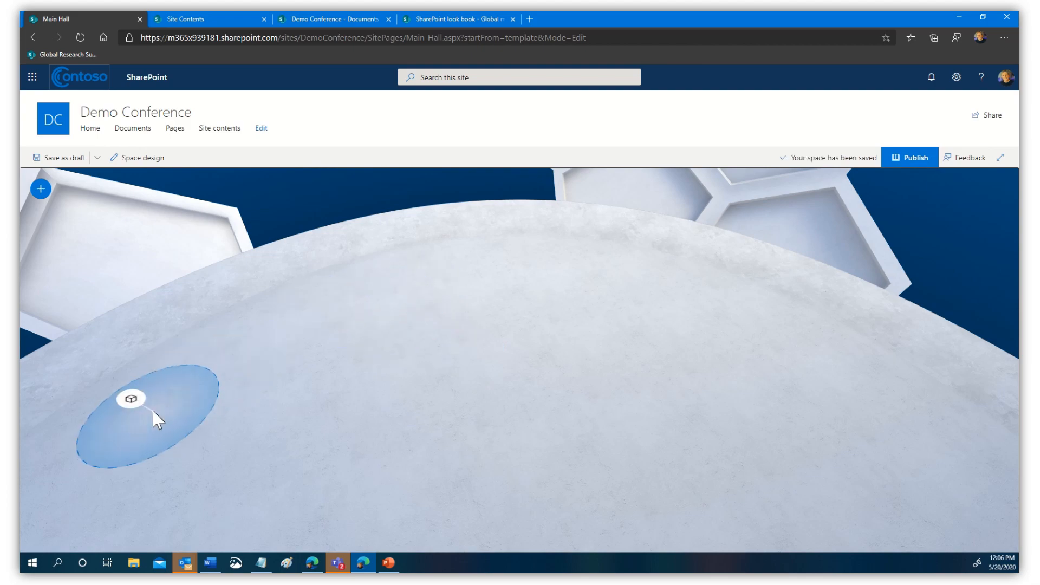
left_click(142, 407)
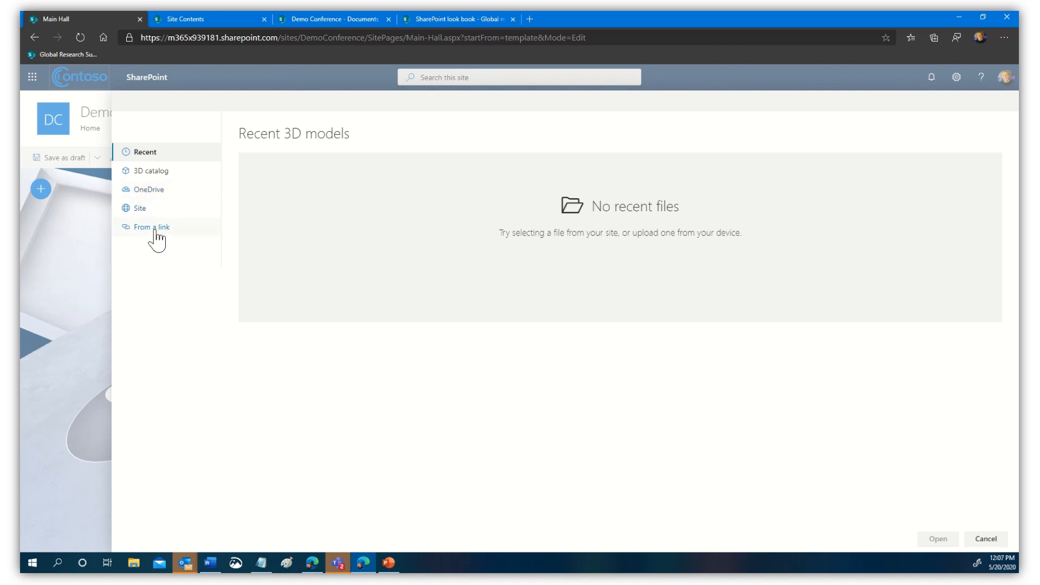
- Insert the anatomical heart model from the 3D catalog's Medical category
left_click(156, 172)
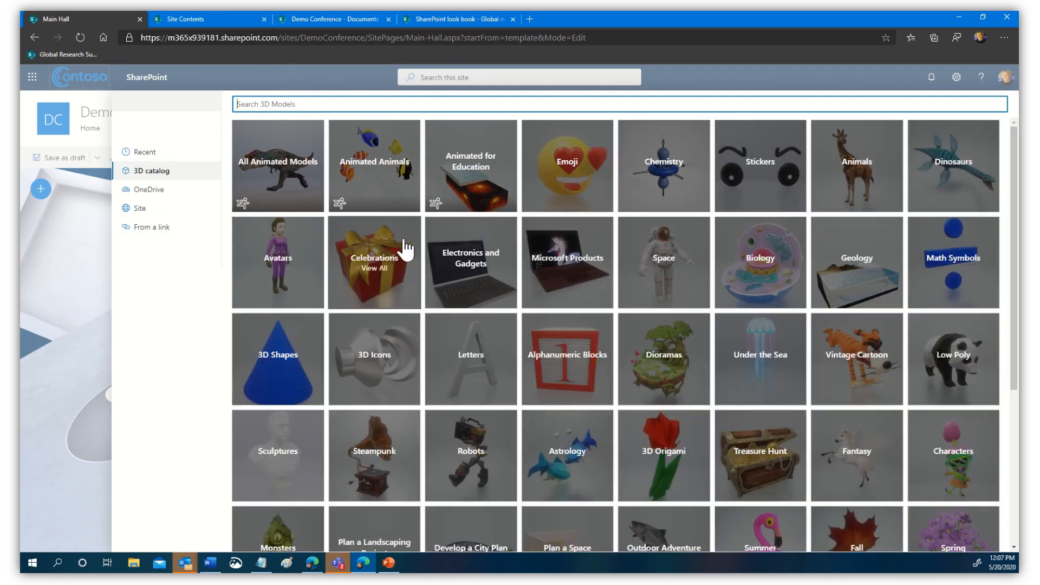
scroll(815, 477, "down", 3)
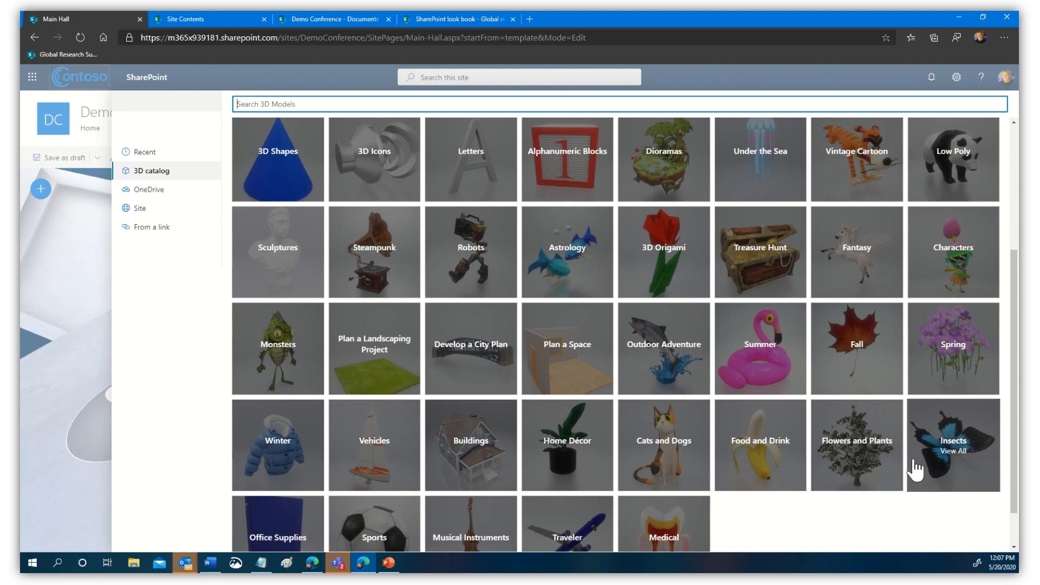
scroll(913, 464, "up", 3)
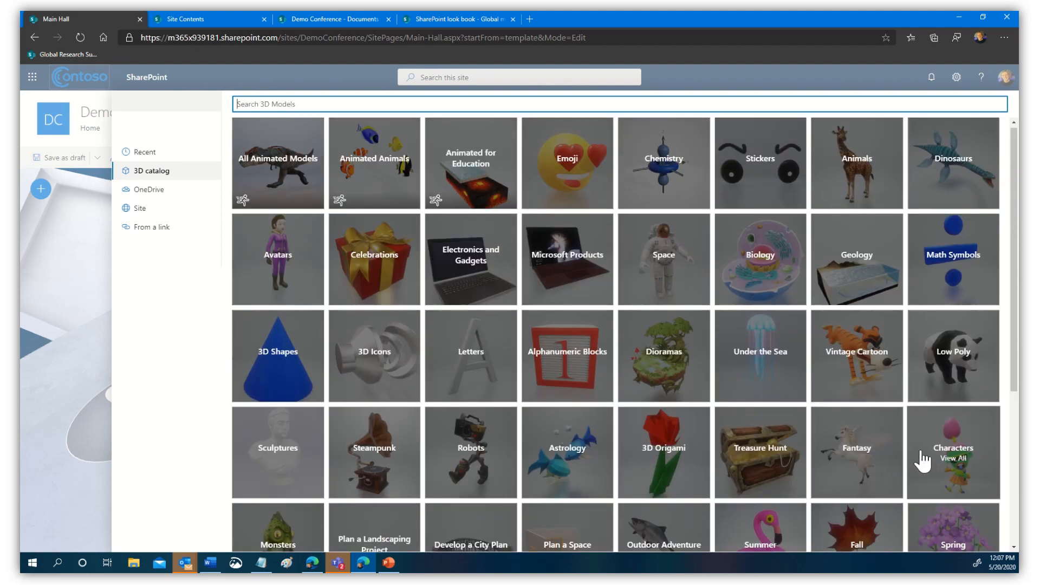
scroll(599, 313, "down", 5)
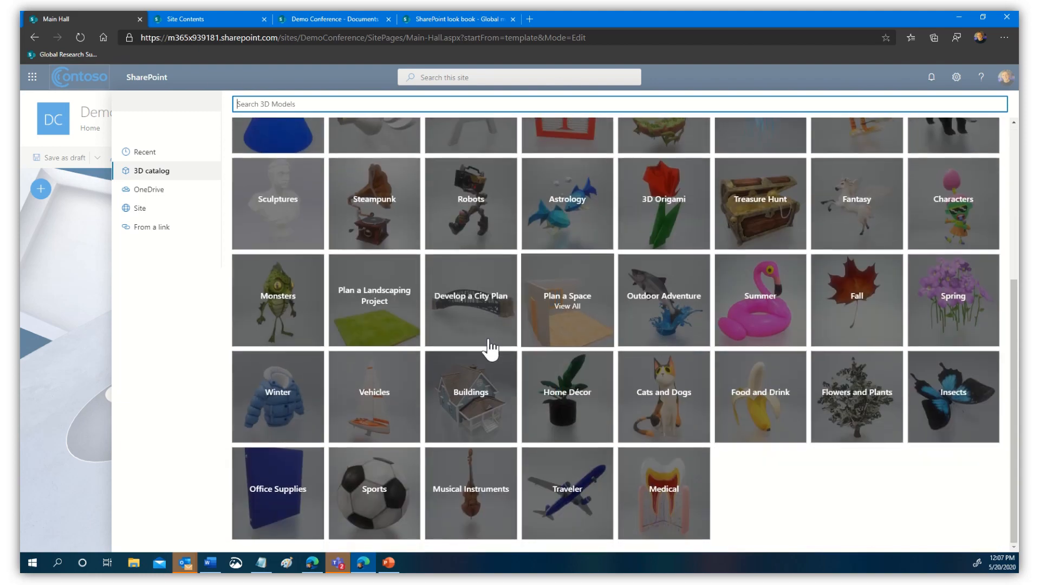
left_click(688, 517)
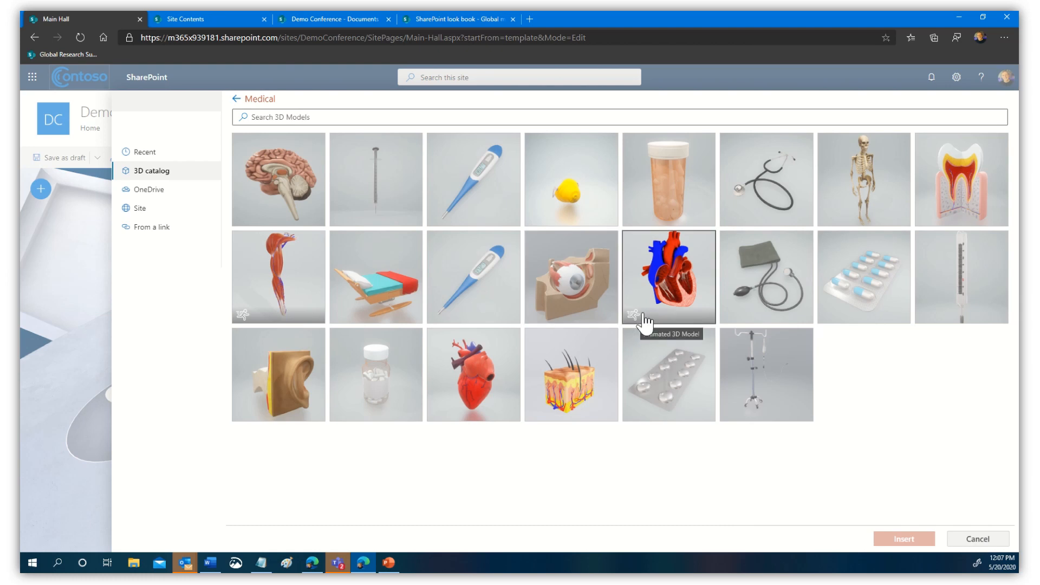
left_click(661, 279)
left_click(883, 542)
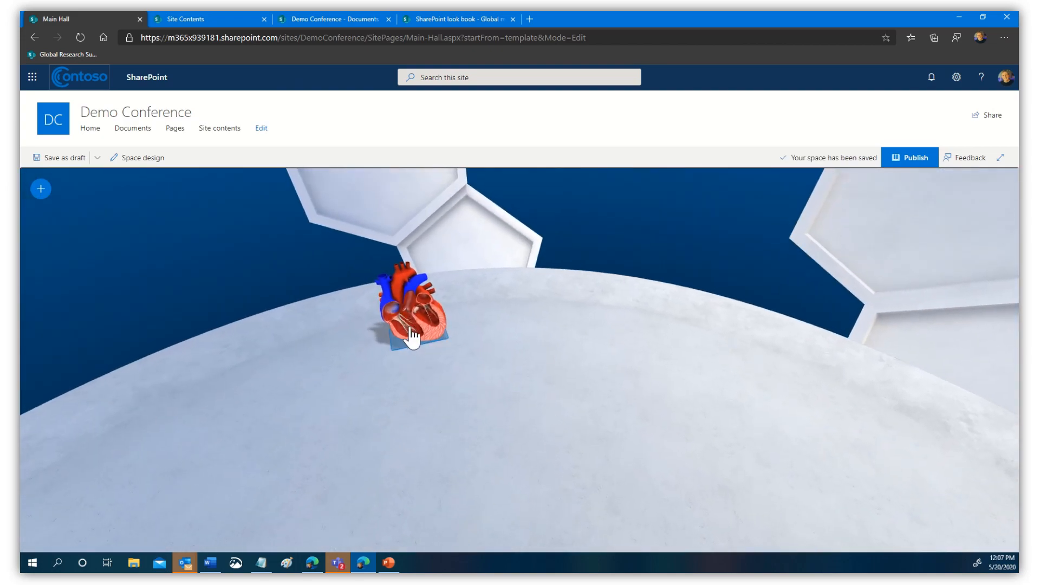
- In the heart model's settings, try Show podium and Add action, leaving the podium off
left_click(417, 303)
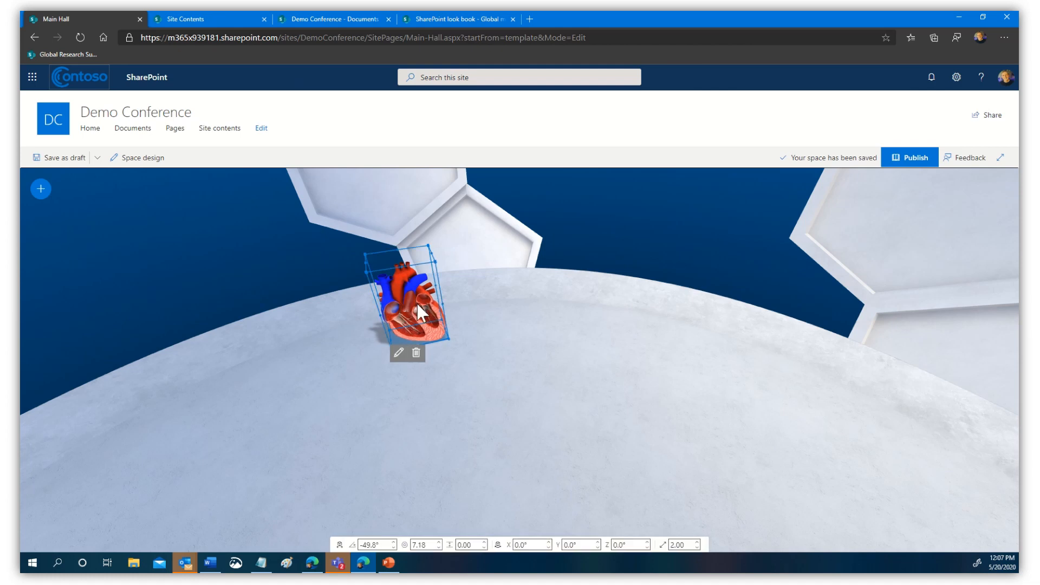
left_click(398, 355)
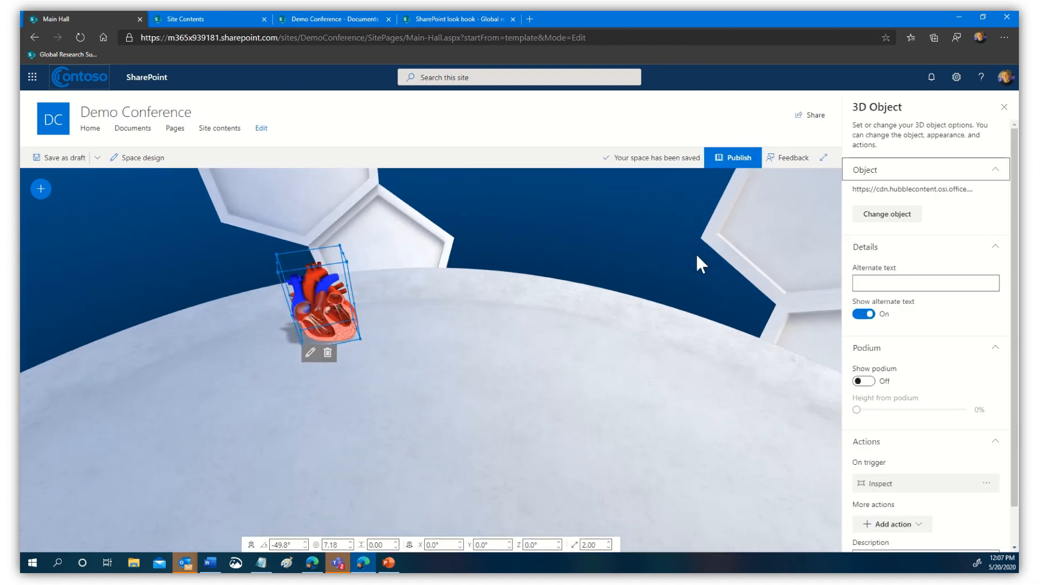
left_click(866, 382)
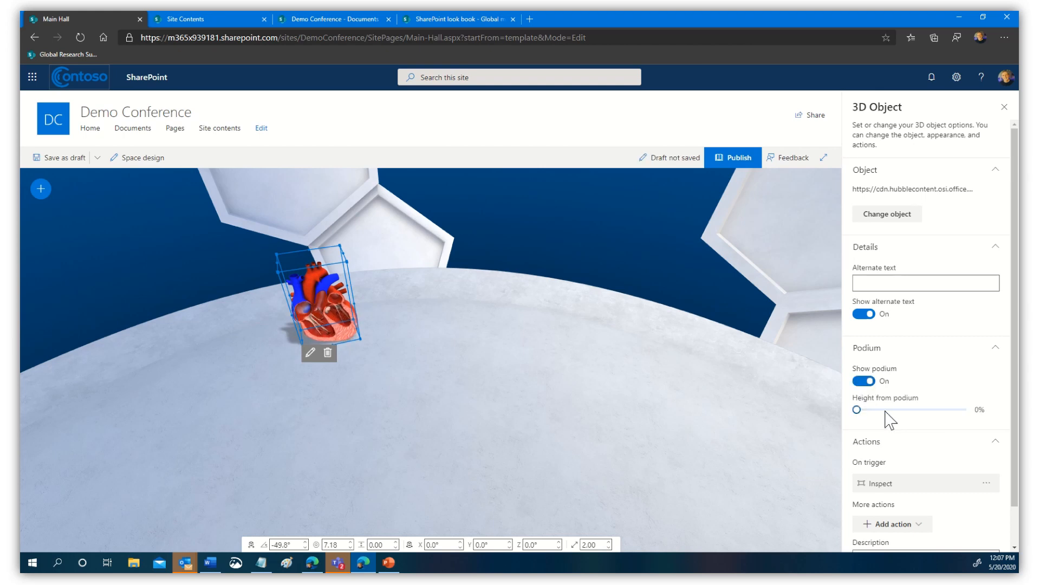
left_click(866, 382)
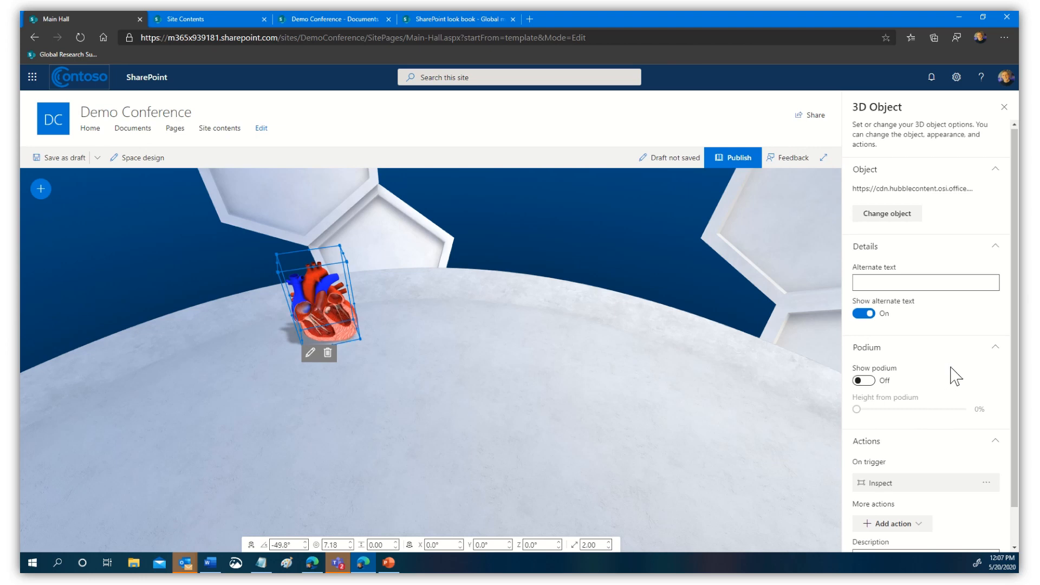
scroll(921, 412, "down", 1)
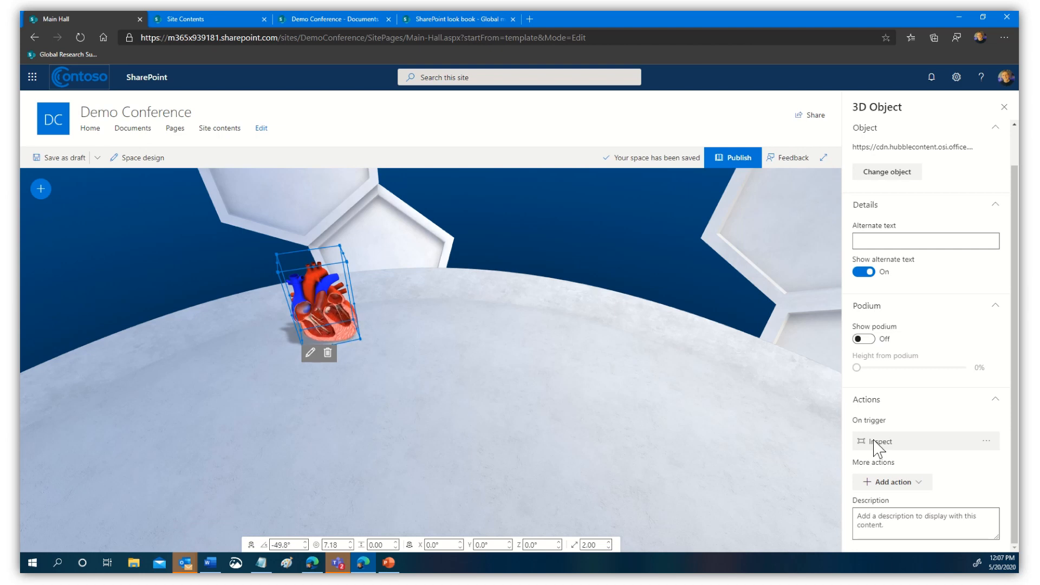
left_click(887, 483)
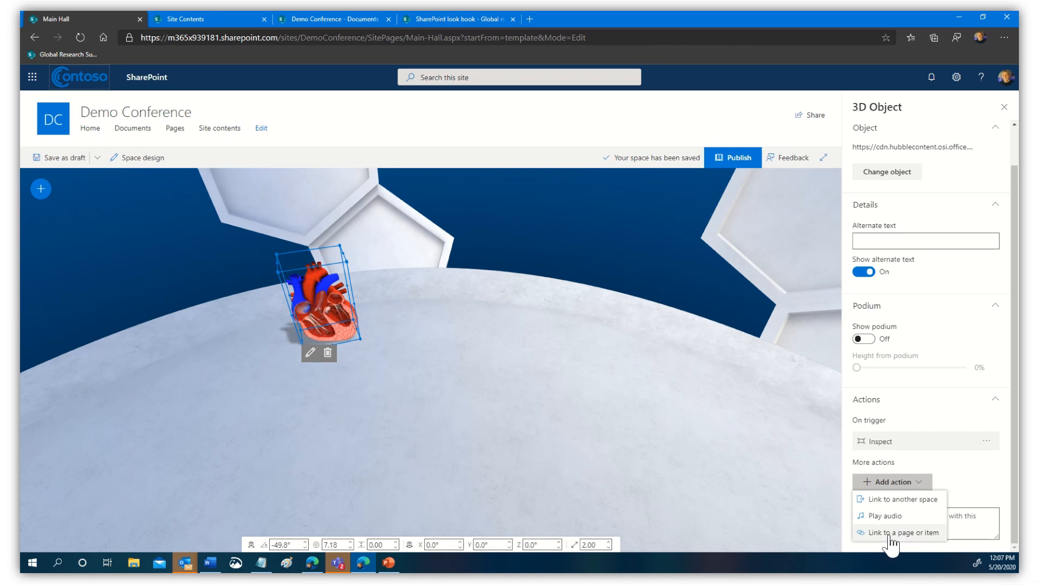
left_click(980, 485)
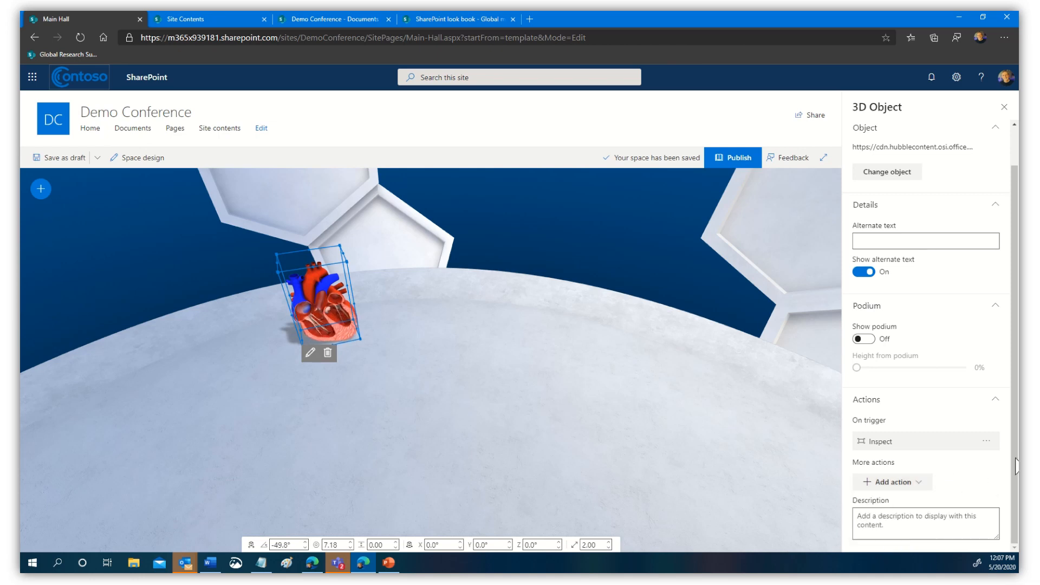
left_click(1006, 108)
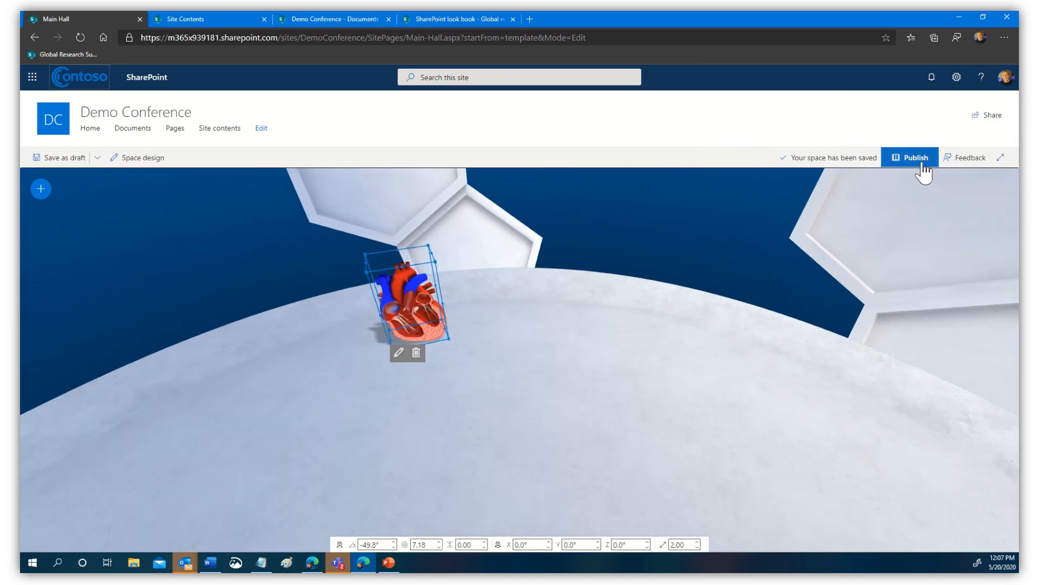
- Publish Main Hall, dismiss the sharing suggestions, and view the heart model close up
left_click(916, 161)
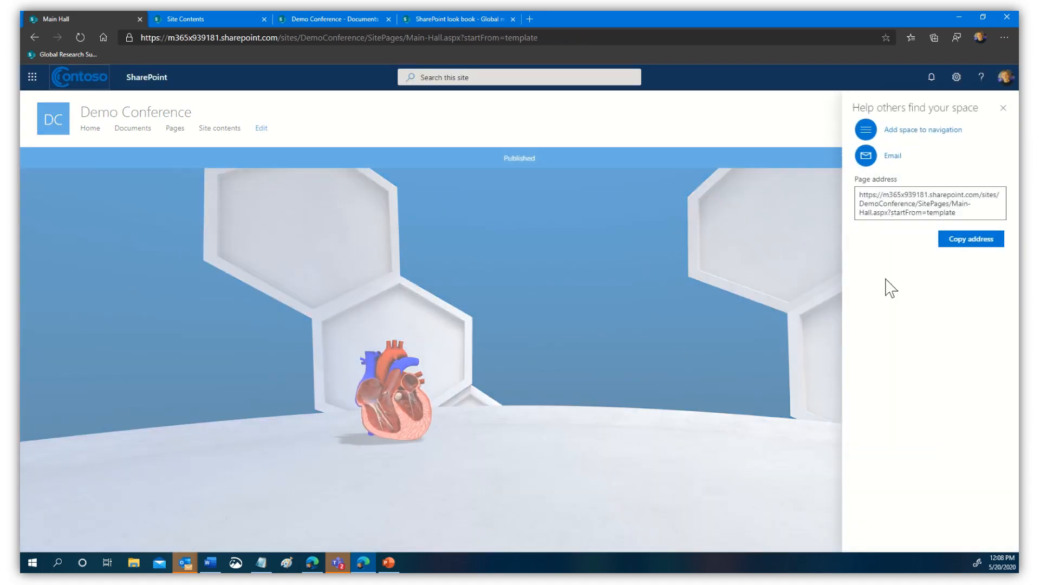
left_click(578, 404)
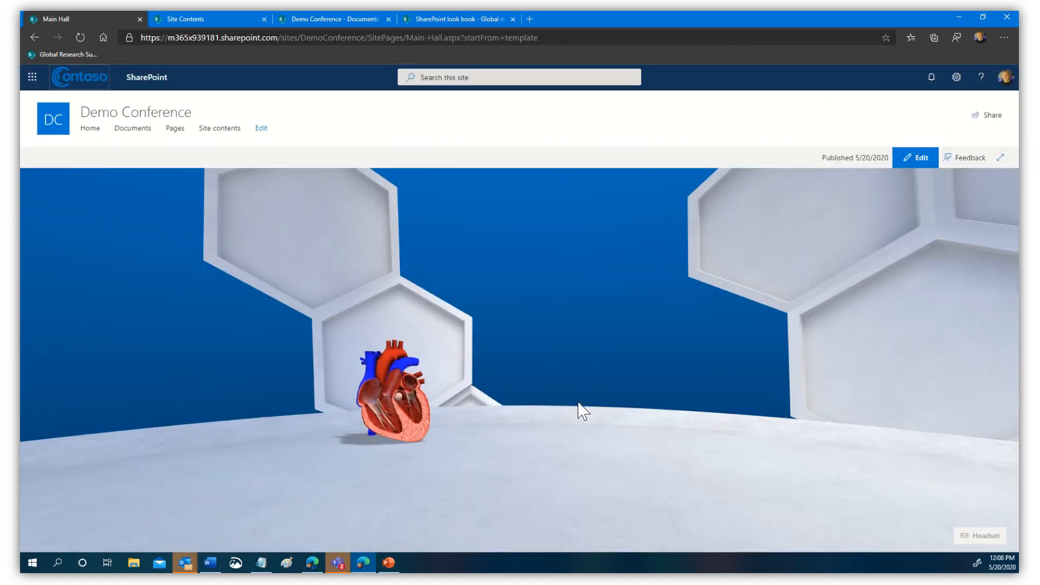
left_click_drag(596, 372, 722, 371)
left_click_drag(653, 332, 499, 399)
left_click(517, 396)
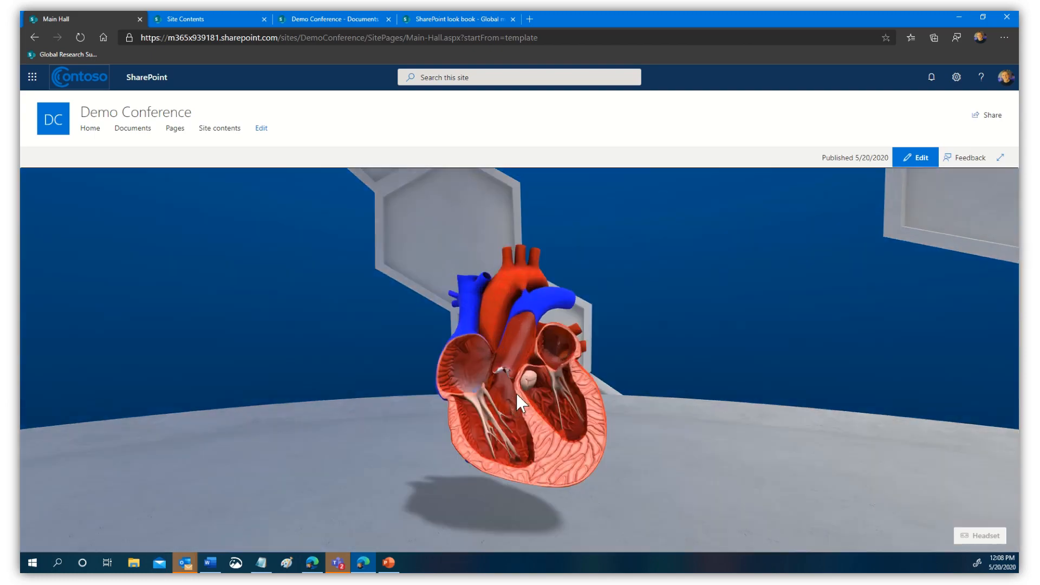
left_click(569, 390)
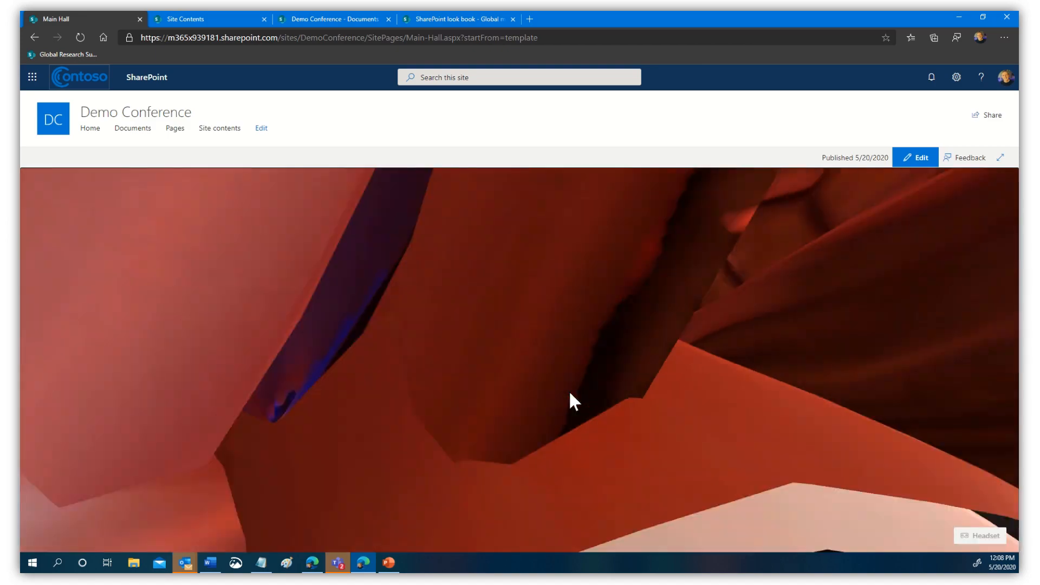
- Rotate the heart model upright so its front cut-away faces the viewer
scroll(570, 392, "up", 8)
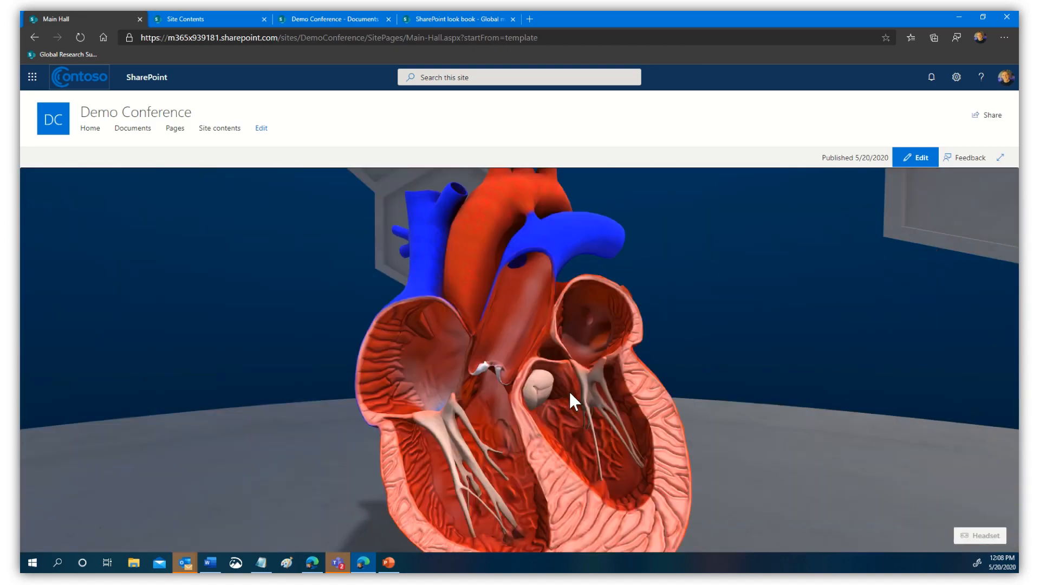
scroll(570, 392, "down", 8)
scroll(570, 393, "up", 8)
scroll(570, 401, "down", 8)
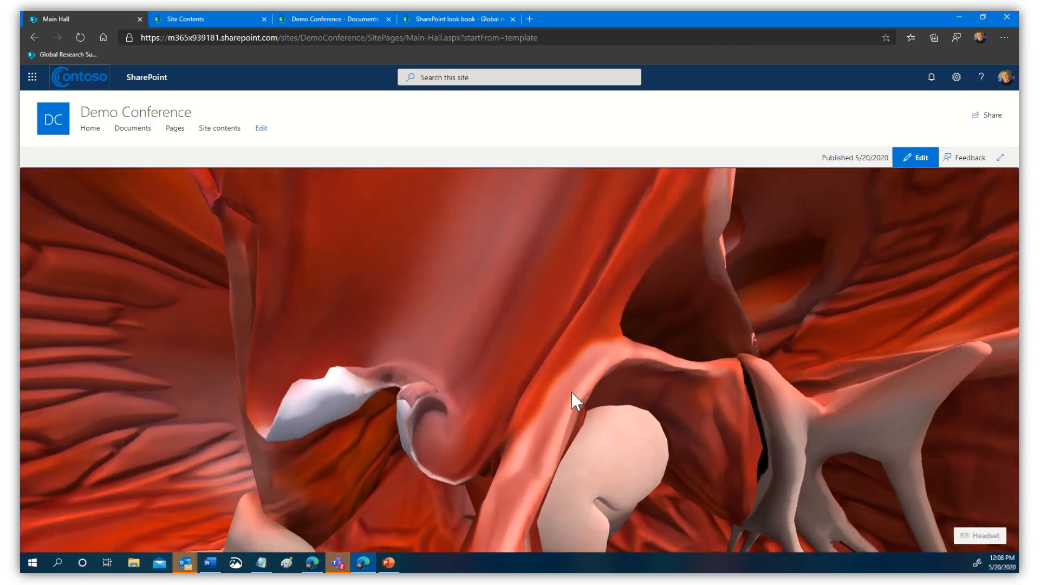
scroll(572, 401, "up", 3)
scroll(572, 392, "up", 4)
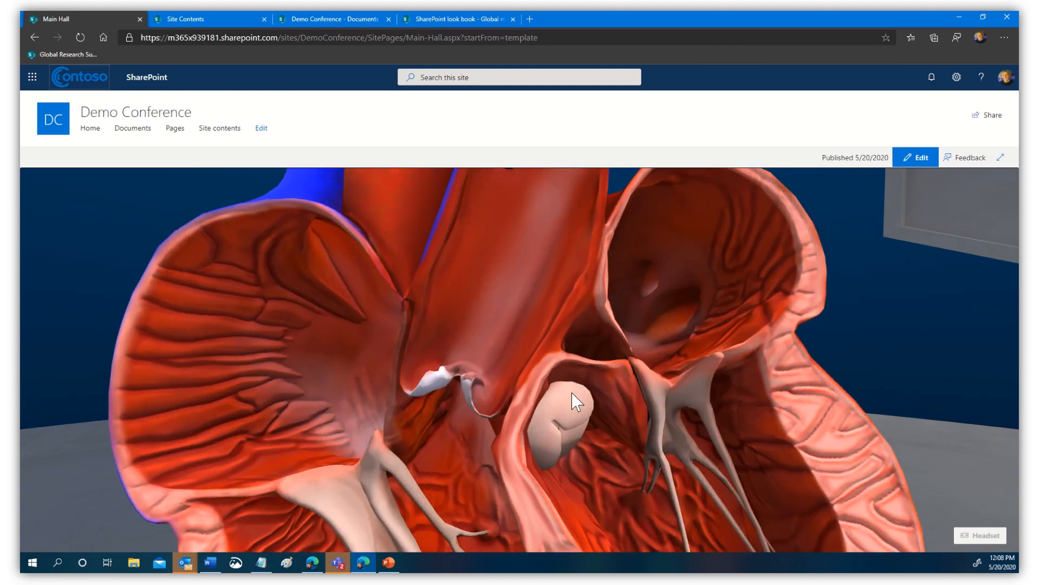
left_click_drag(572, 392, 499, 431)
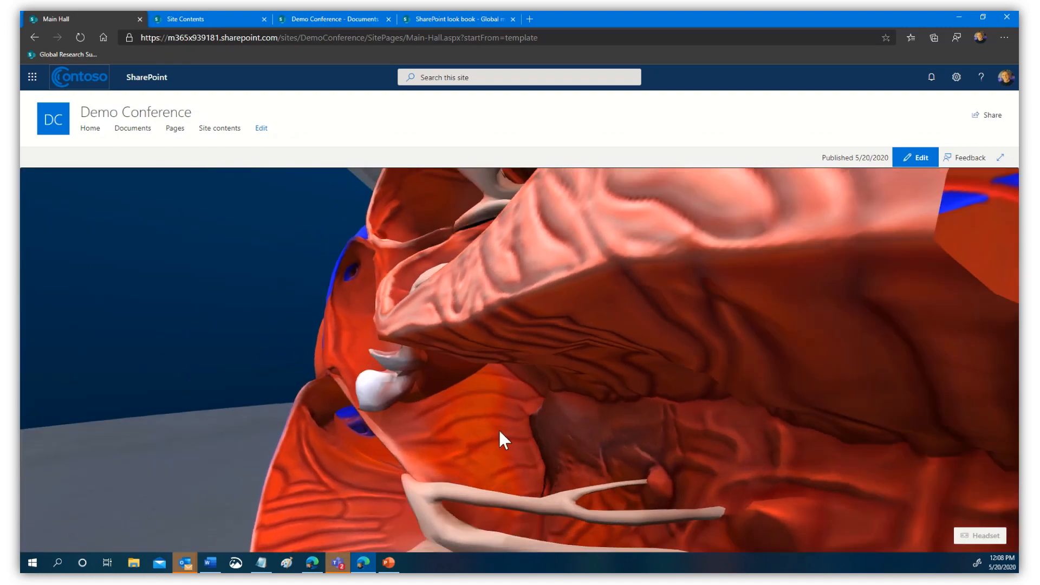
scroll(500, 431, "down", 5)
scroll(500, 431, "up", 5)
scroll(499, 431, "down", 5)
scroll(499, 431, "up", 5)
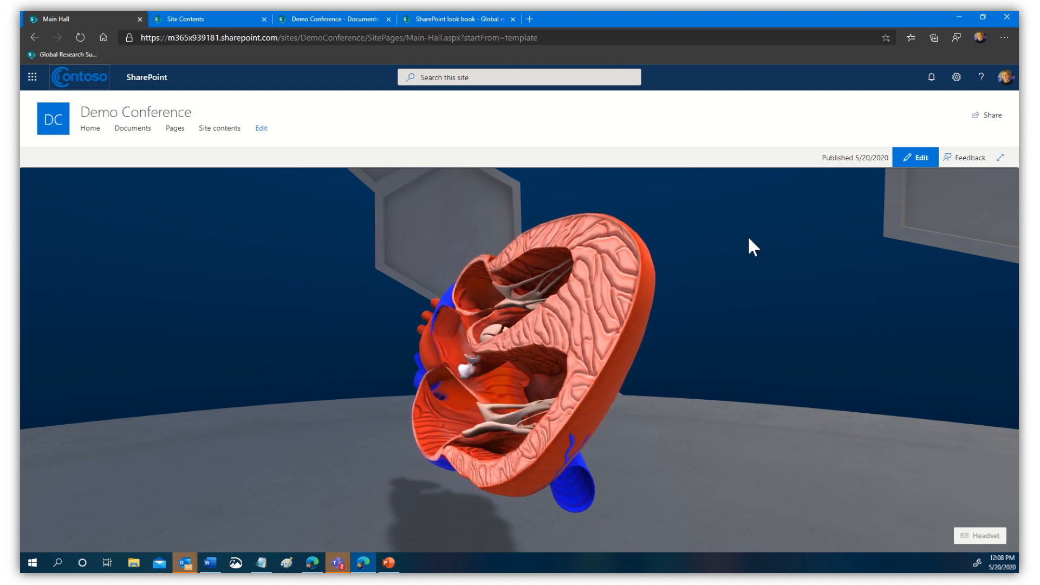
left_click_drag(613, 357, 648, 447)
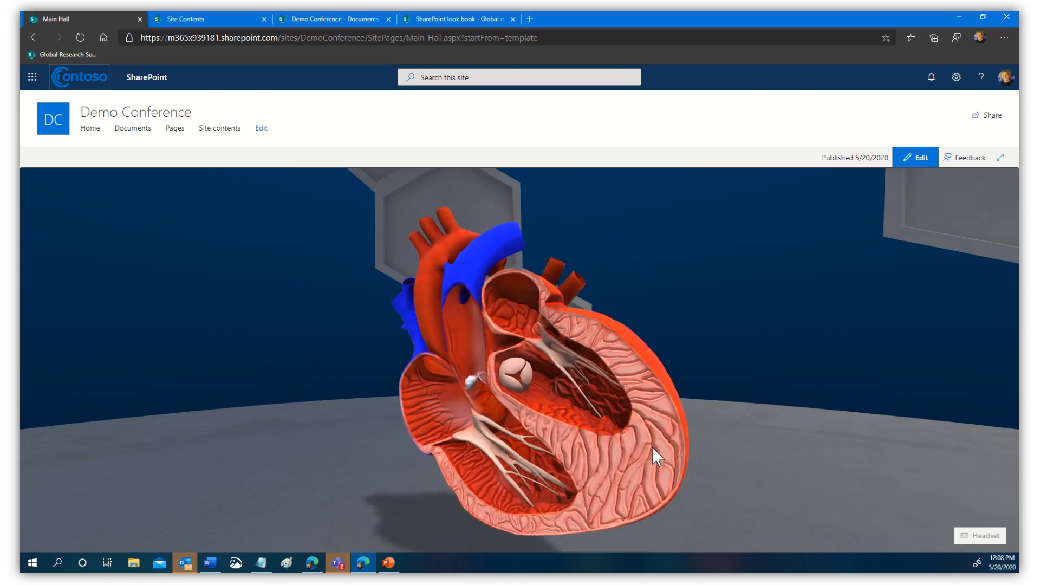
- Put Main Hall into edit mode, then start a Documents file upload and cancel it
left_click(913, 163)
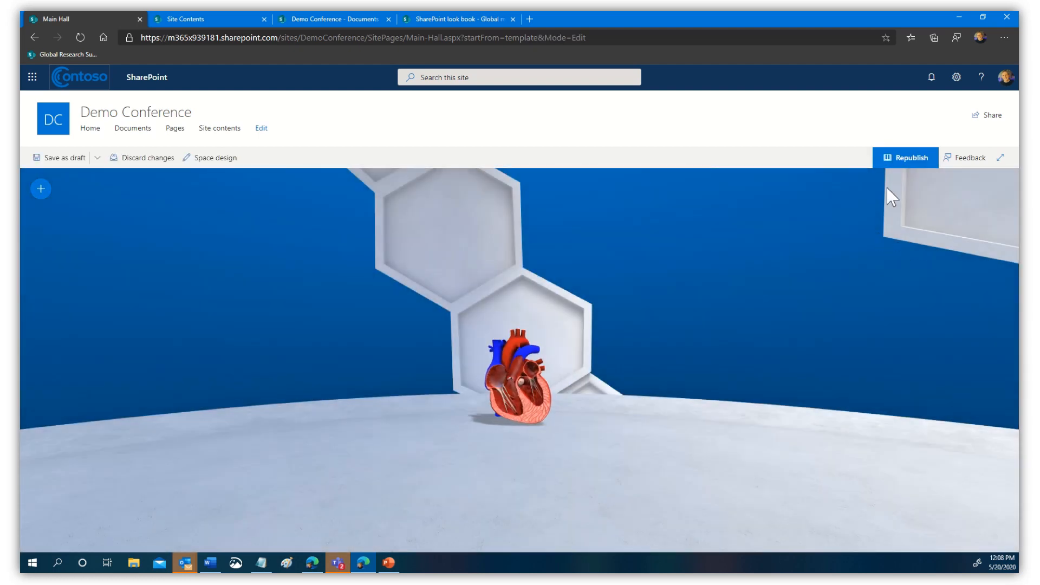
left_click(41, 189)
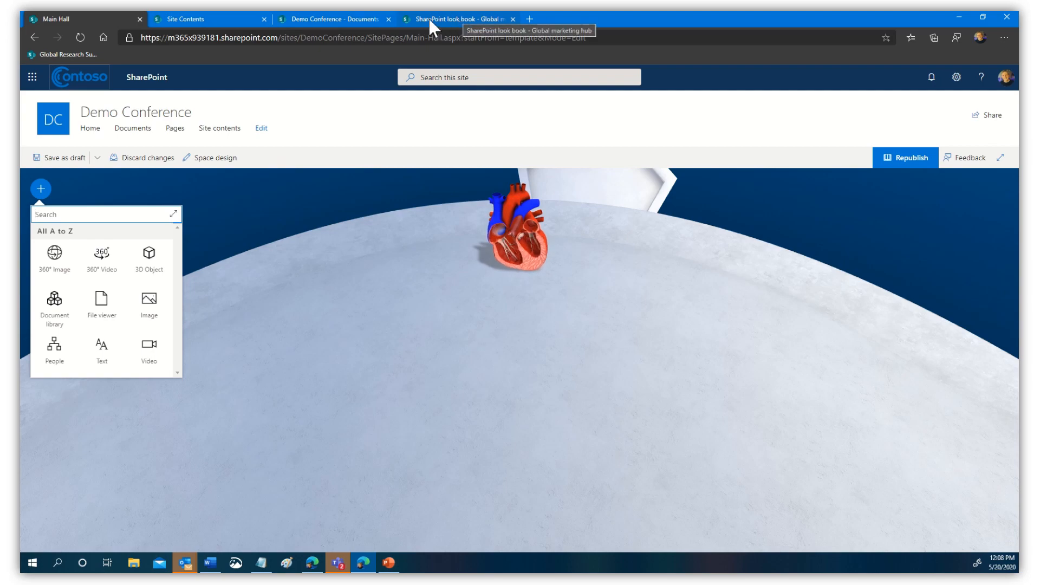
left_click(335, 19)
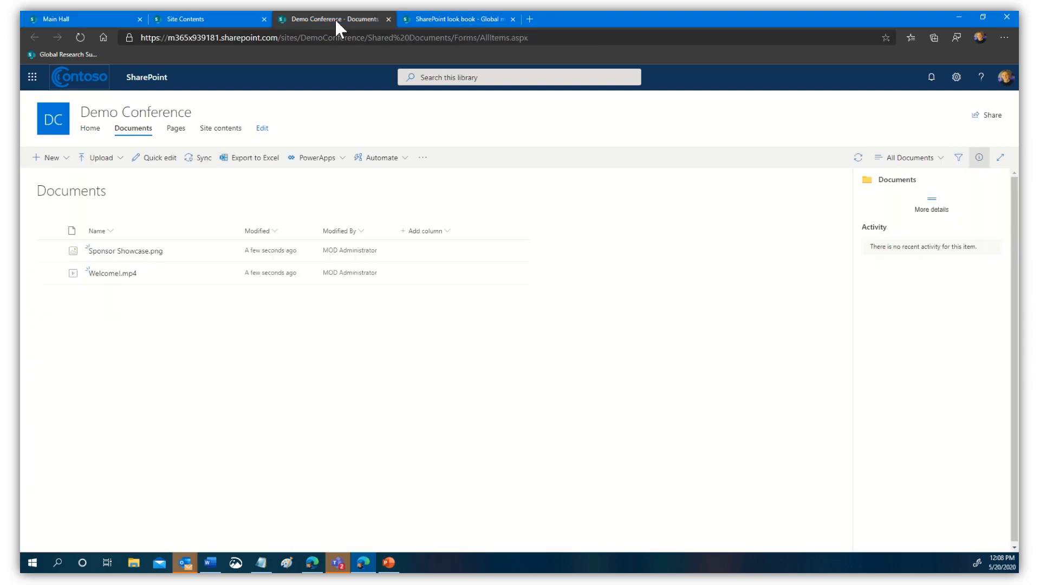
left_click(109, 158)
left_click(100, 178)
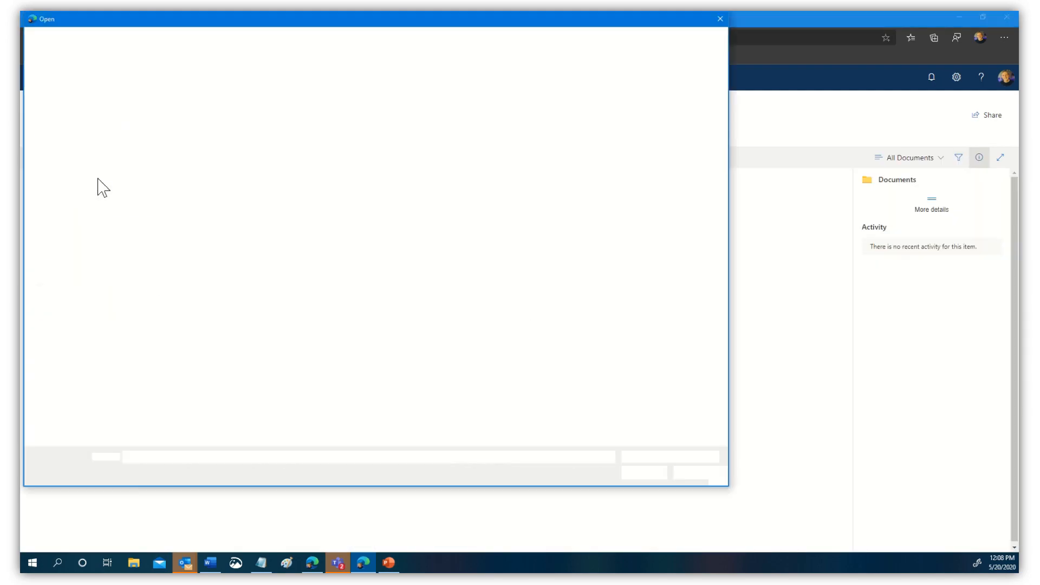
left_click(721, 19)
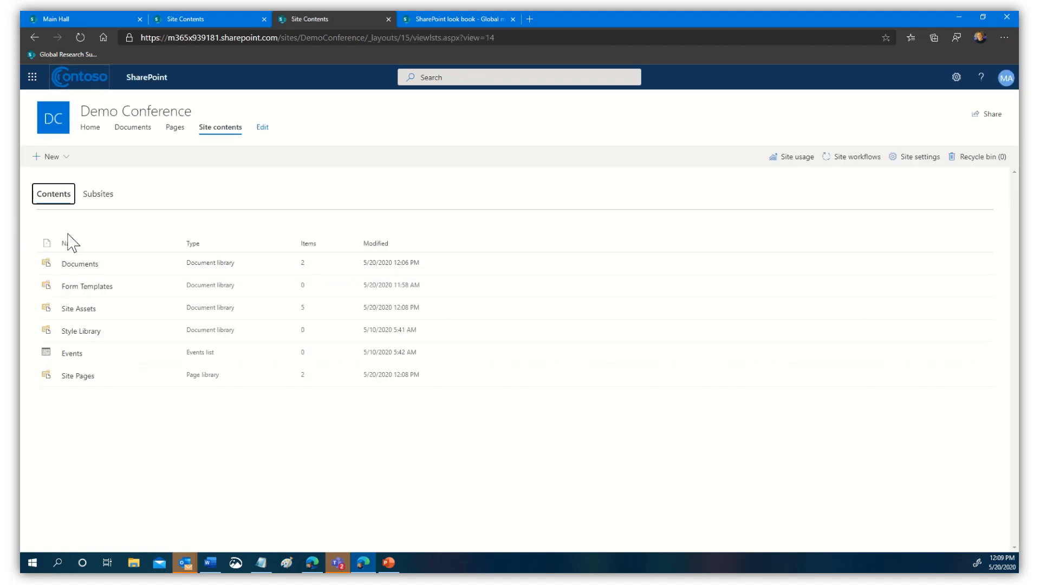
- Create a document library named 'Demo Library', shown in site navigation
left_click(66, 163)
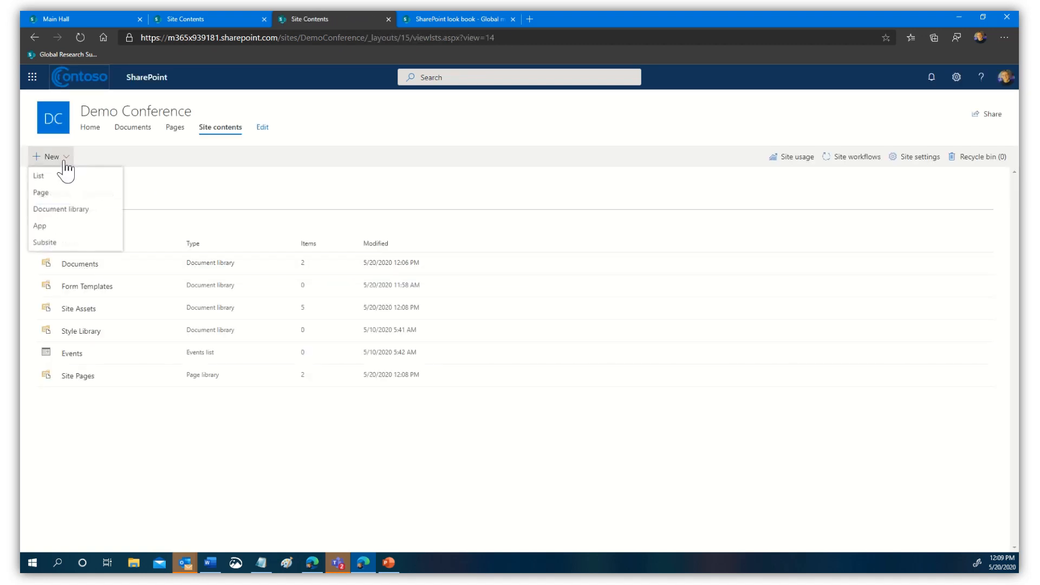
left_click(62, 209)
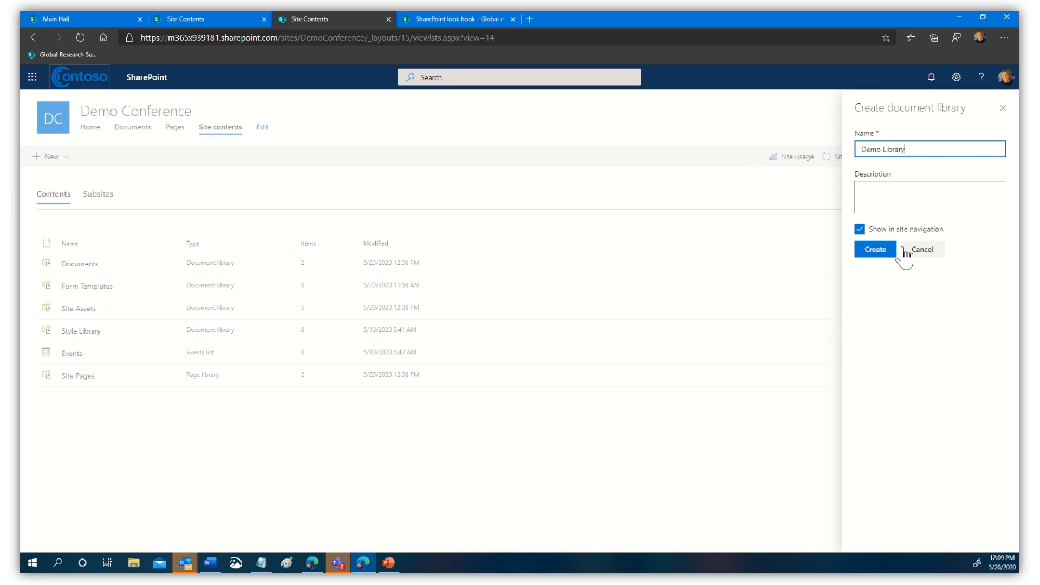
left_click(875, 253)
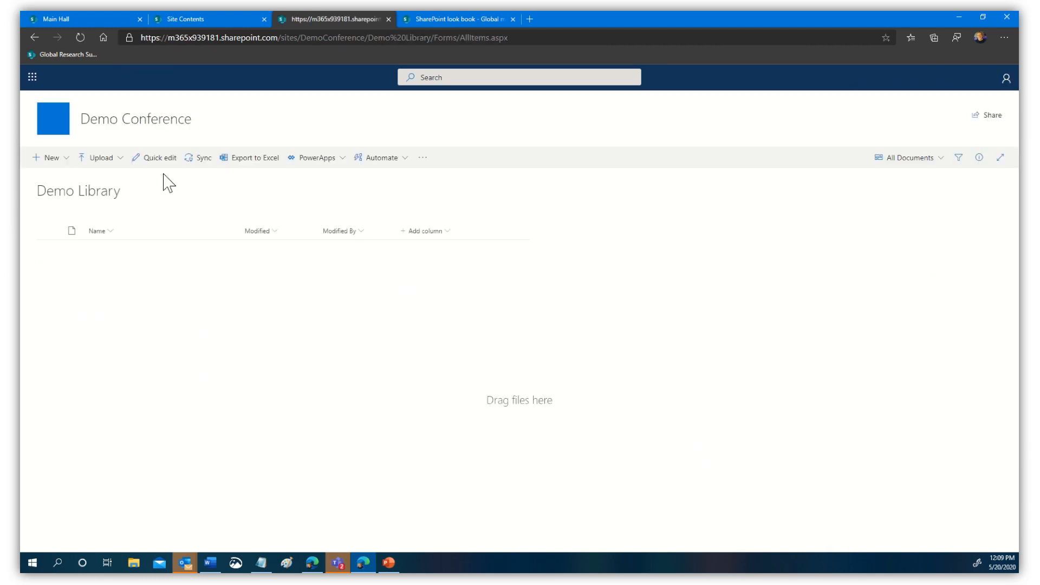
- Upload Equipment Ordering.pptx, Example of Nursing Note.pdf, Microsoft Flow Basics10.pptx and Microsoft Search in Bing Resources.docx from OneDrive Documents
left_click(103, 159)
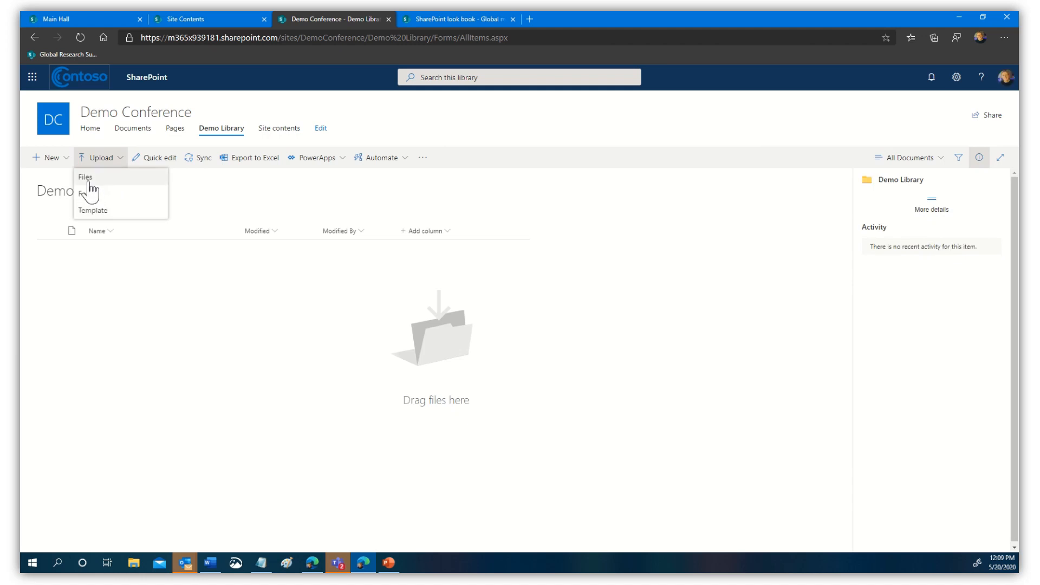
left_click(87, 177)
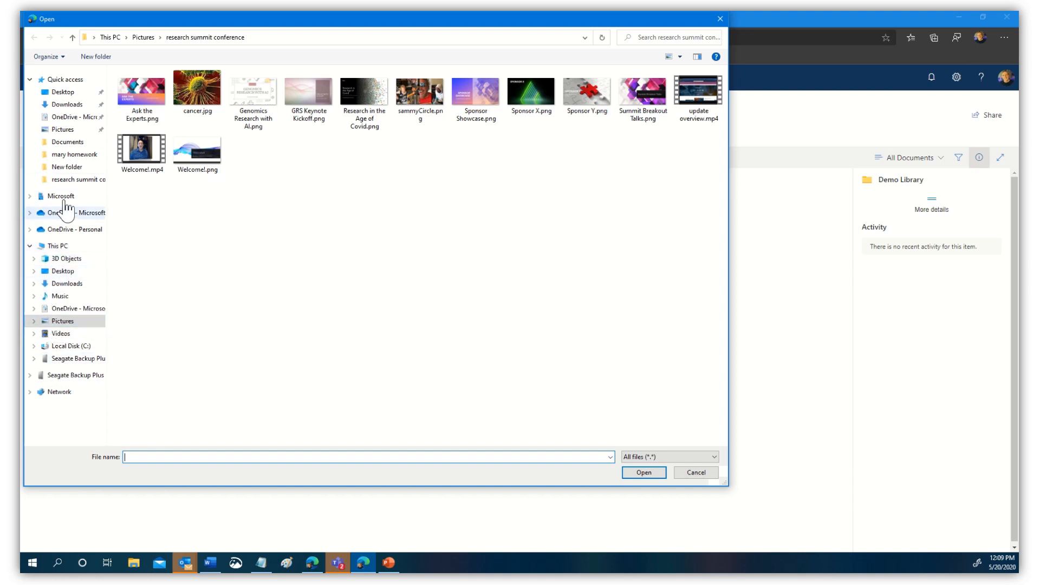
left_click(71, 143)
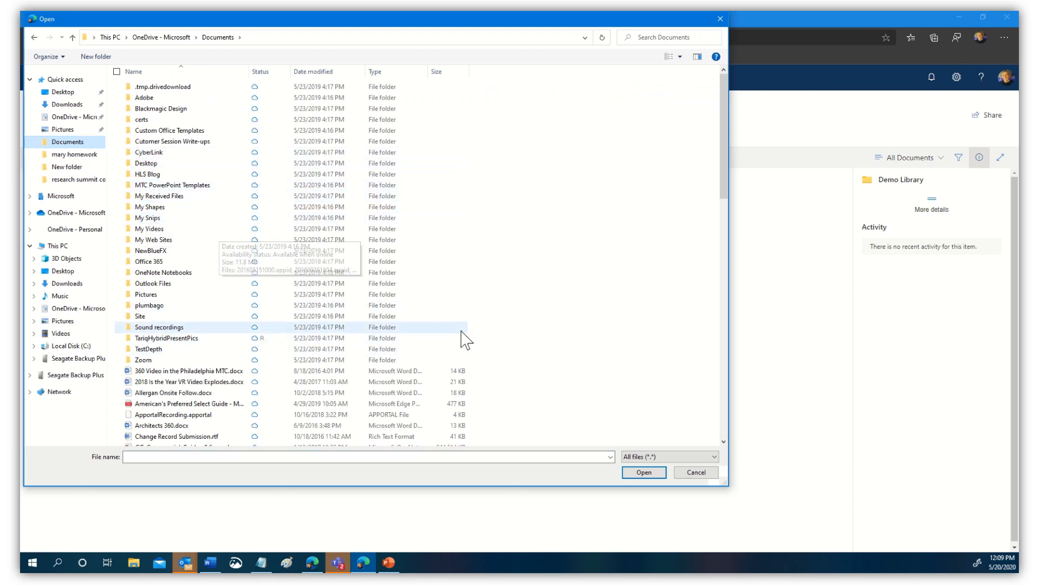
scroll(464, 342, "down", 9)
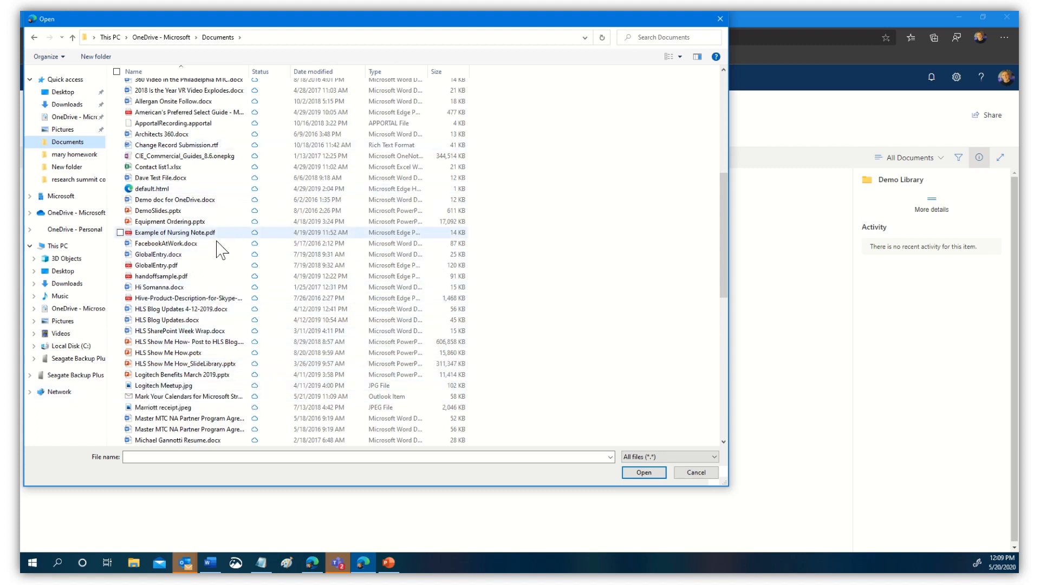
left_click(169, 236)
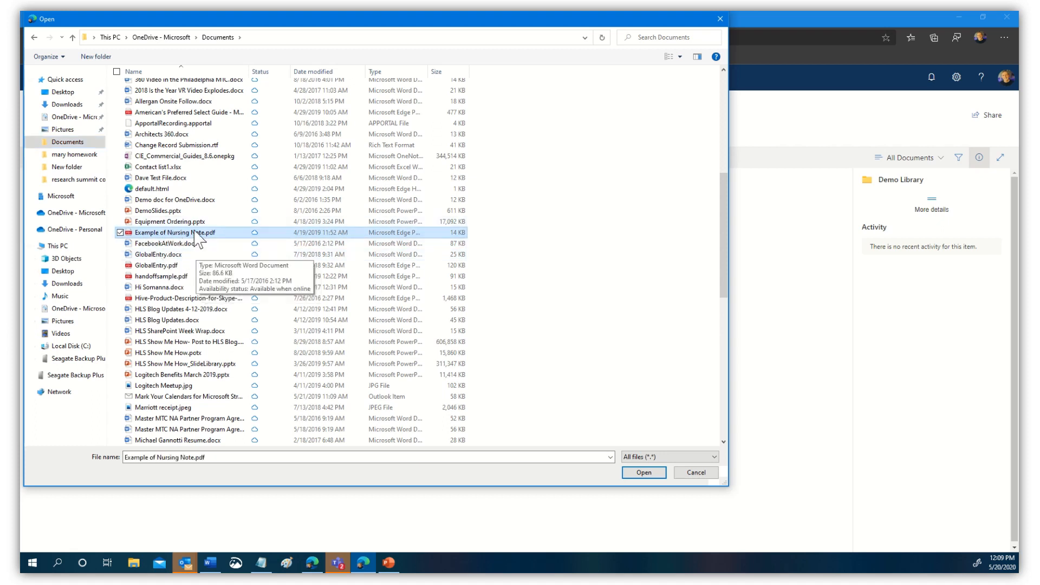
left_click(185, 221, "ctrl")
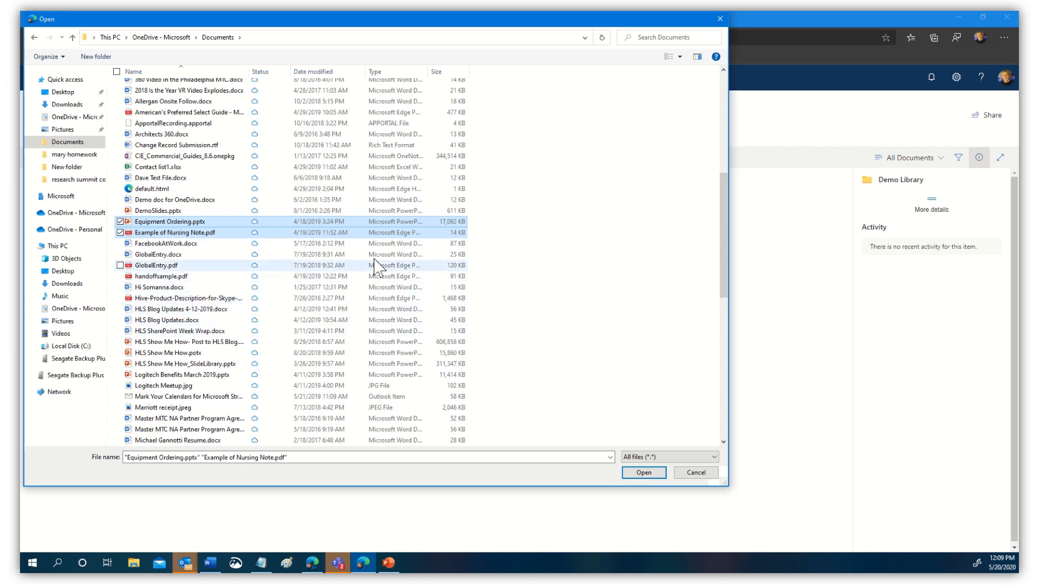
scroll(475, 298, "down", 3)
scroll(293, 345, "down", 2)
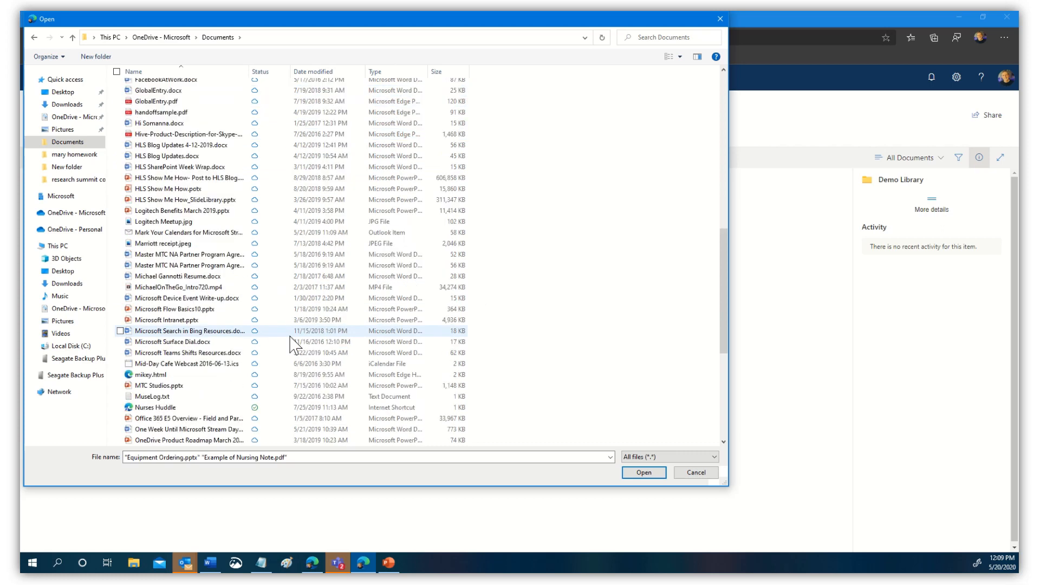
left_click(179, 311, "ctrl")
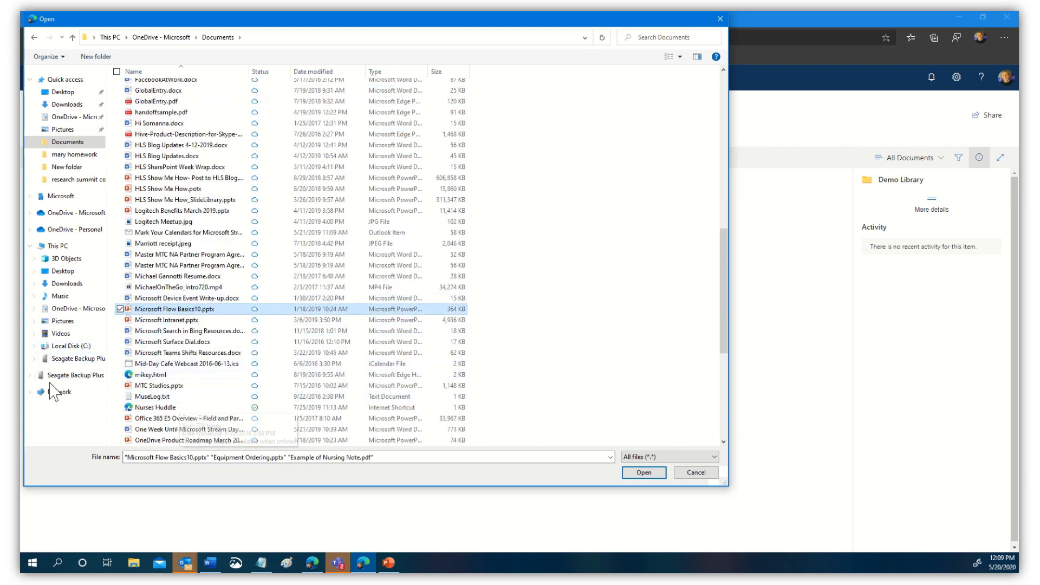
left_click(182, 332, "ctrl")
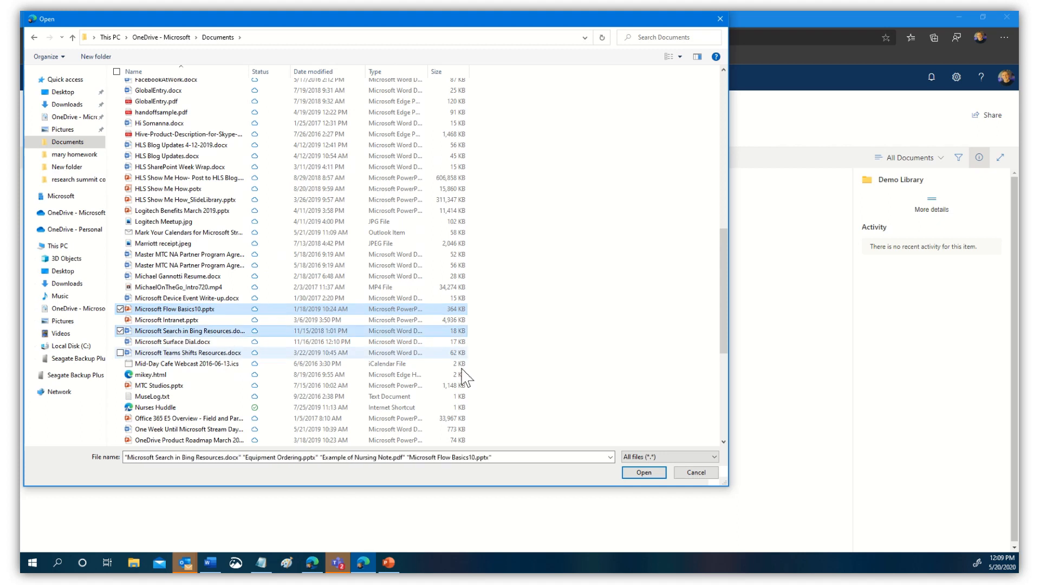
left_click(645, 473)
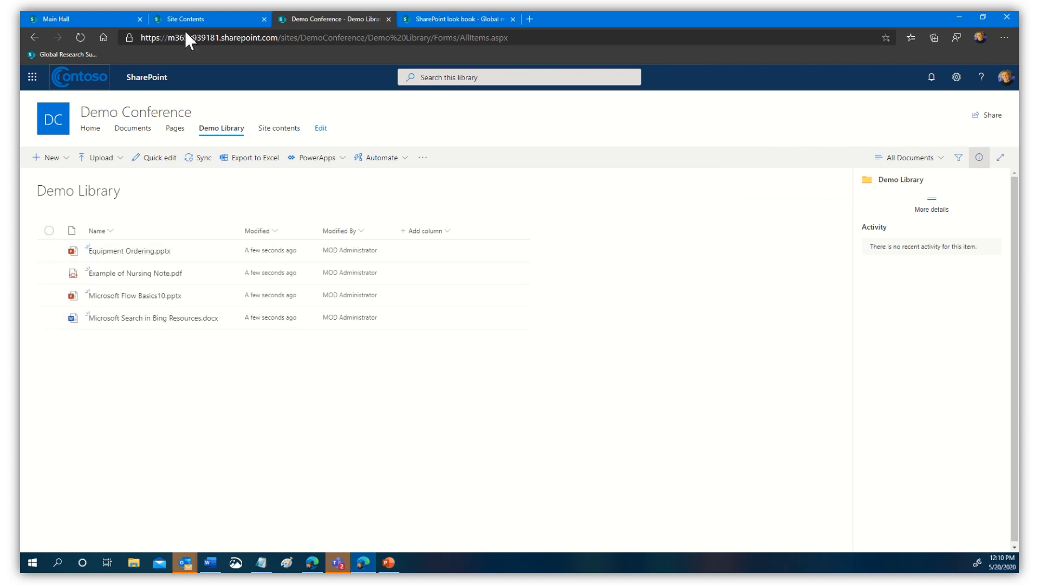
- Place a File viewer showing Microsoft Flow Basics10 on the floor left of the heart
left_click(45, 17)
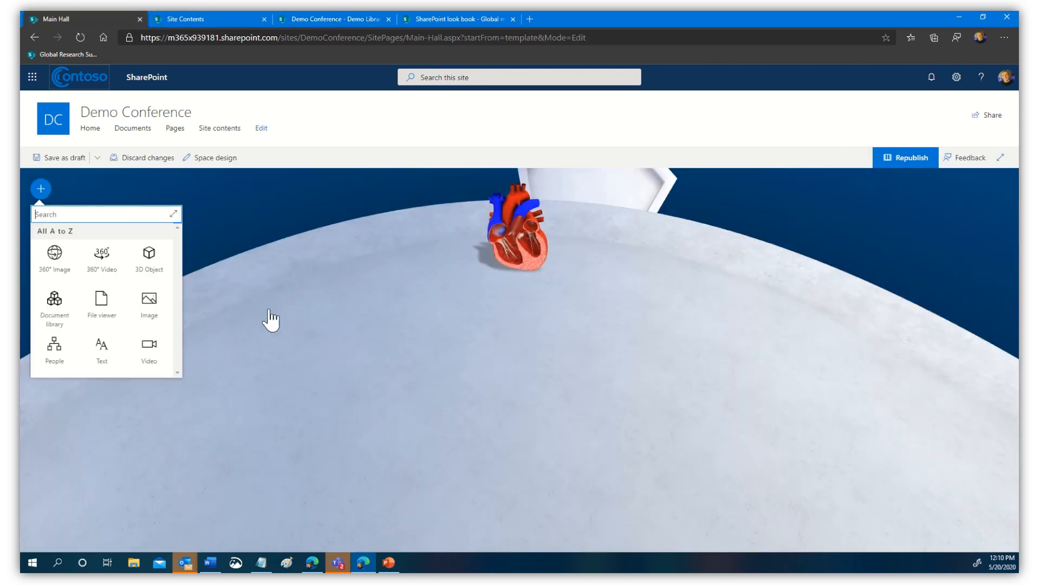
left_click(101, 312)
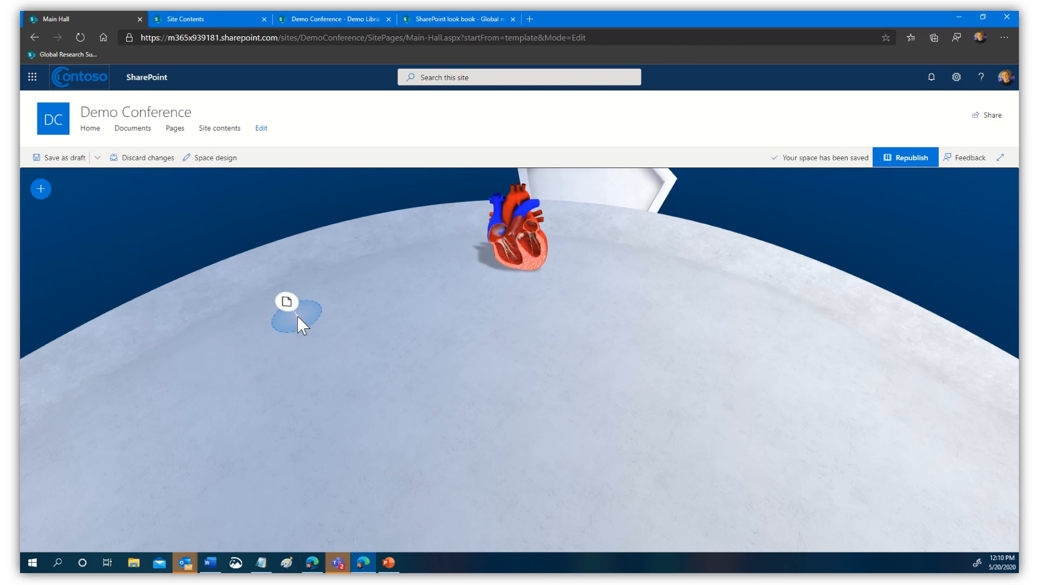
left_click(297, 318)
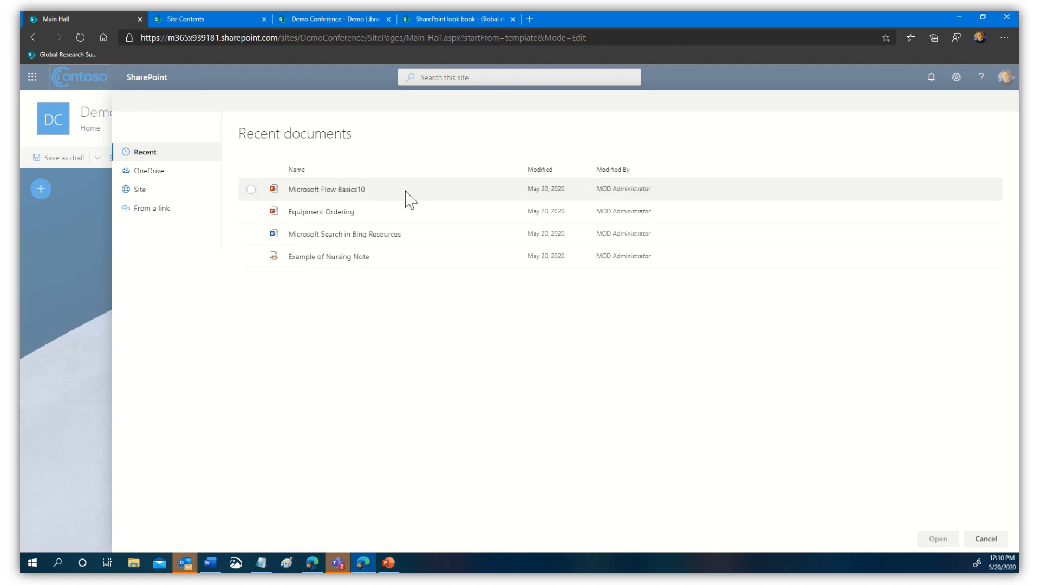
left_click(335, 192)
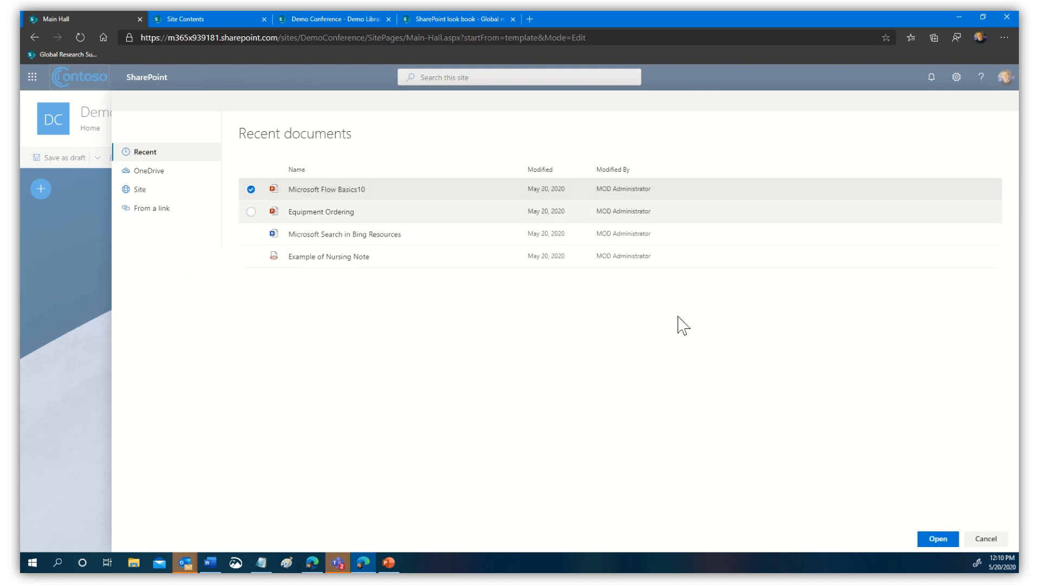
left_click(938, 539)
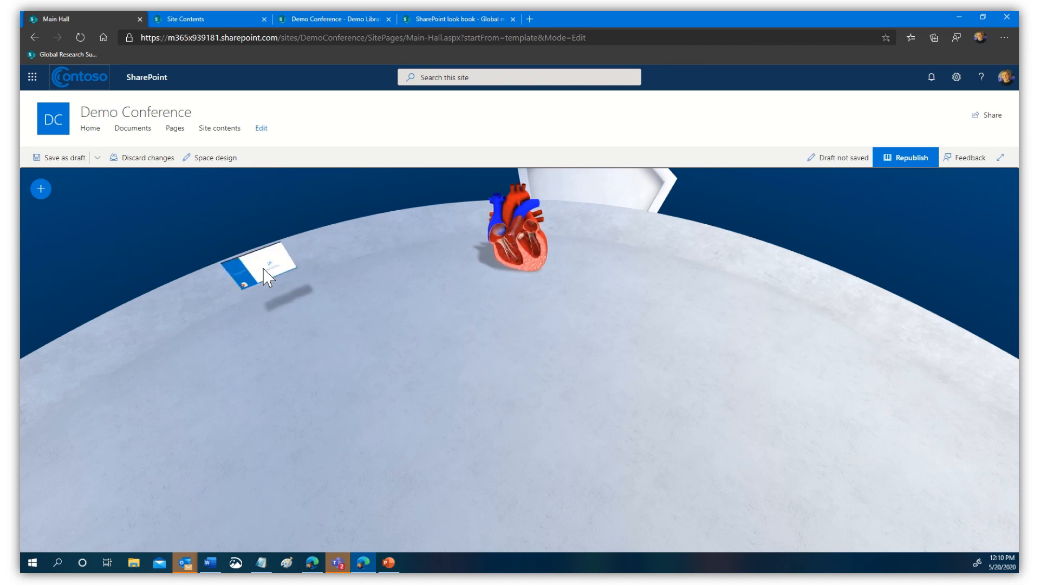
left_click(265, 276)
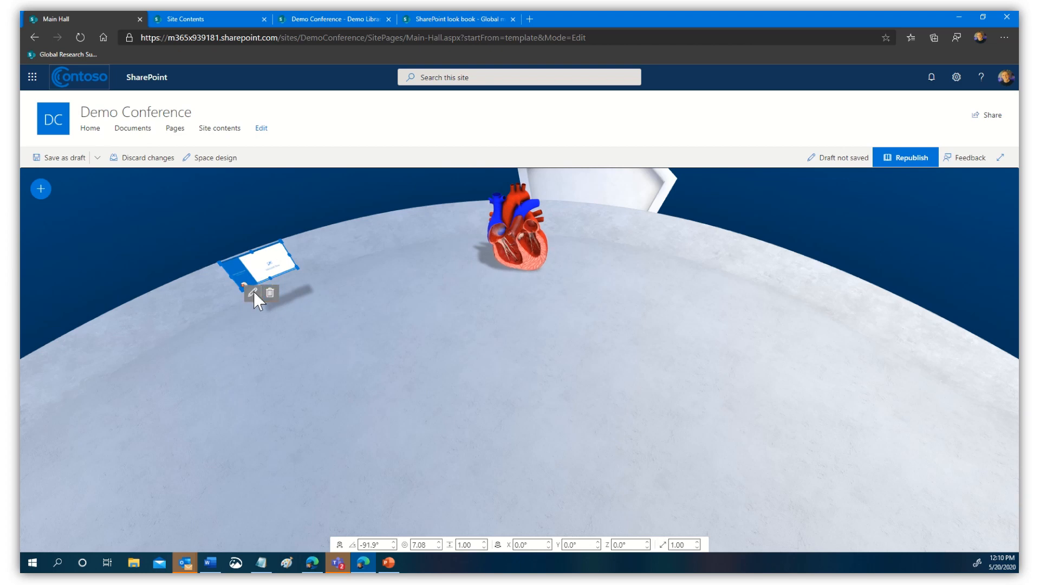
left_click(253, 293)
scroll(939, 318, "down", 2)
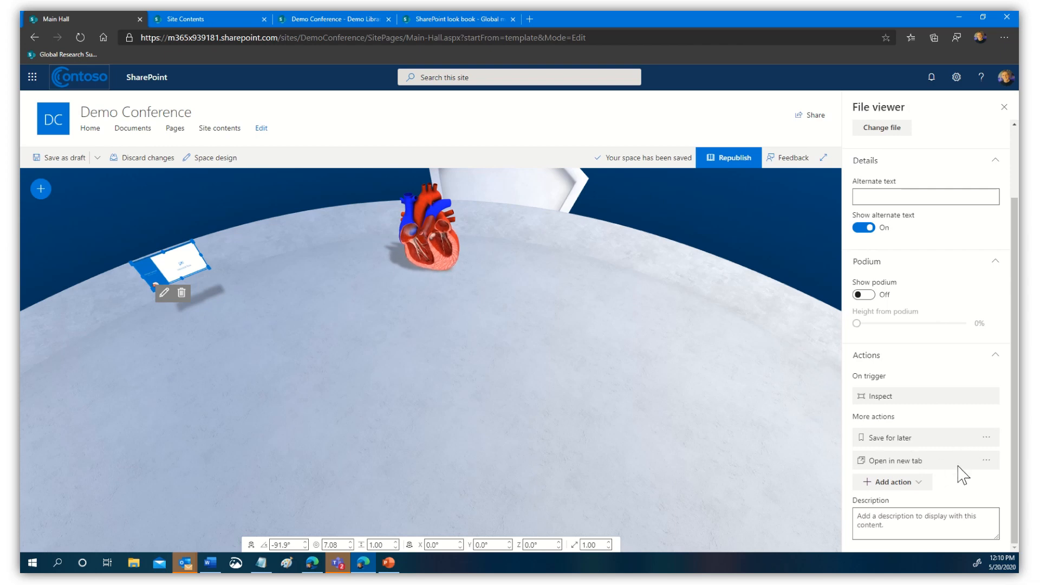
left_click(1004, 107)
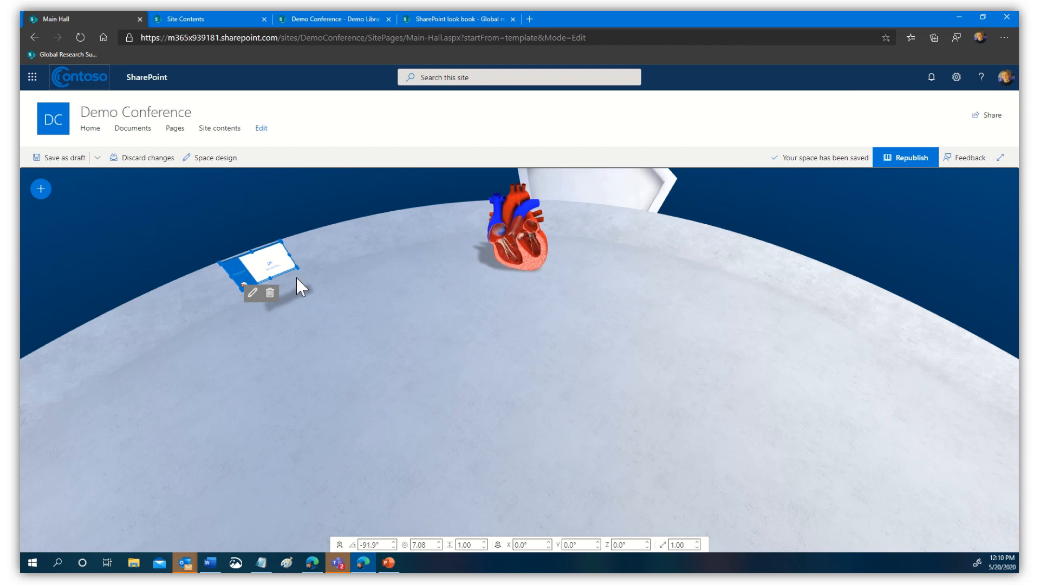
left_click(334, 480)
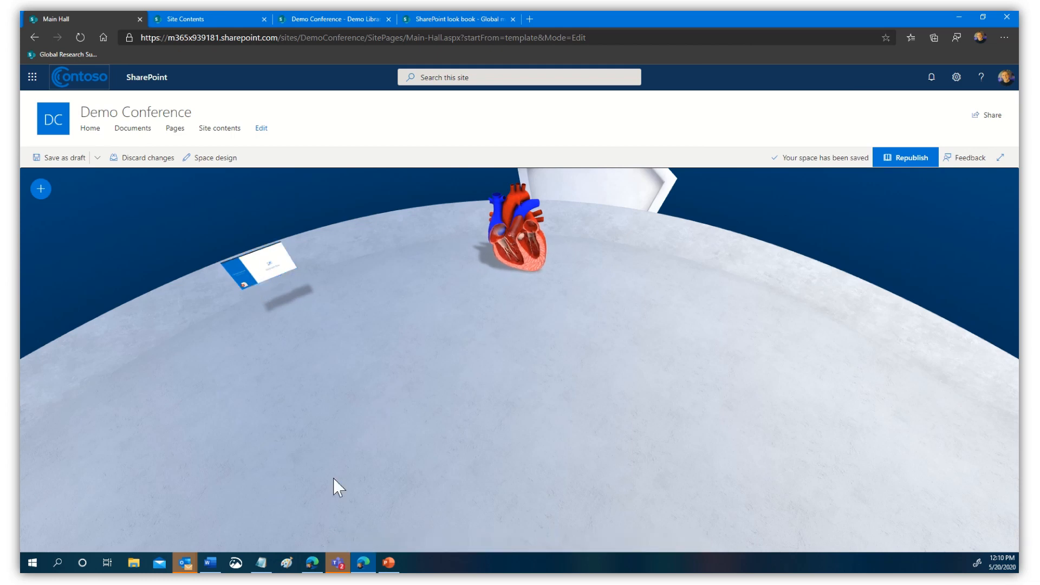
left_click(269, 273)
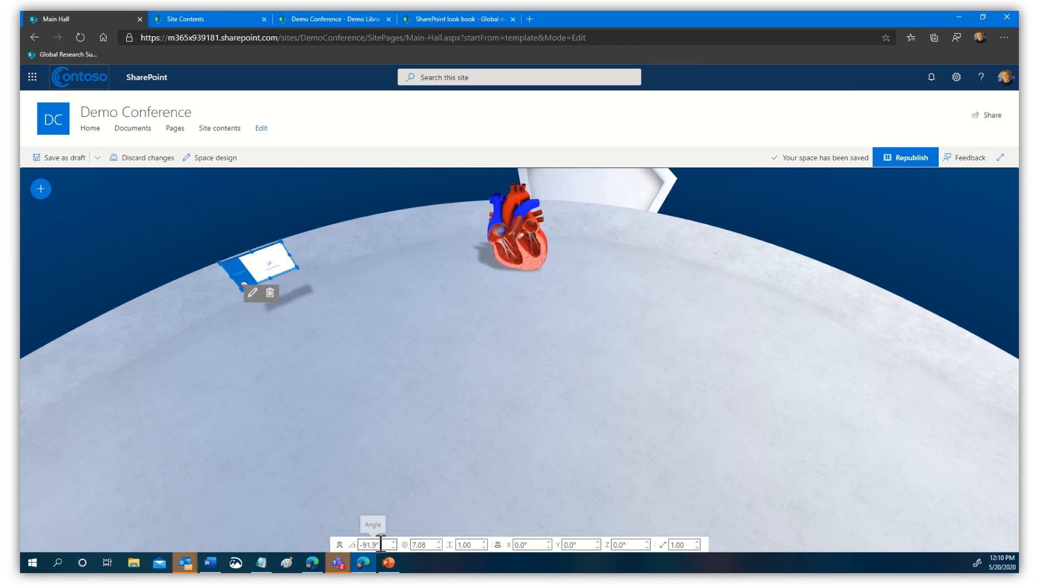
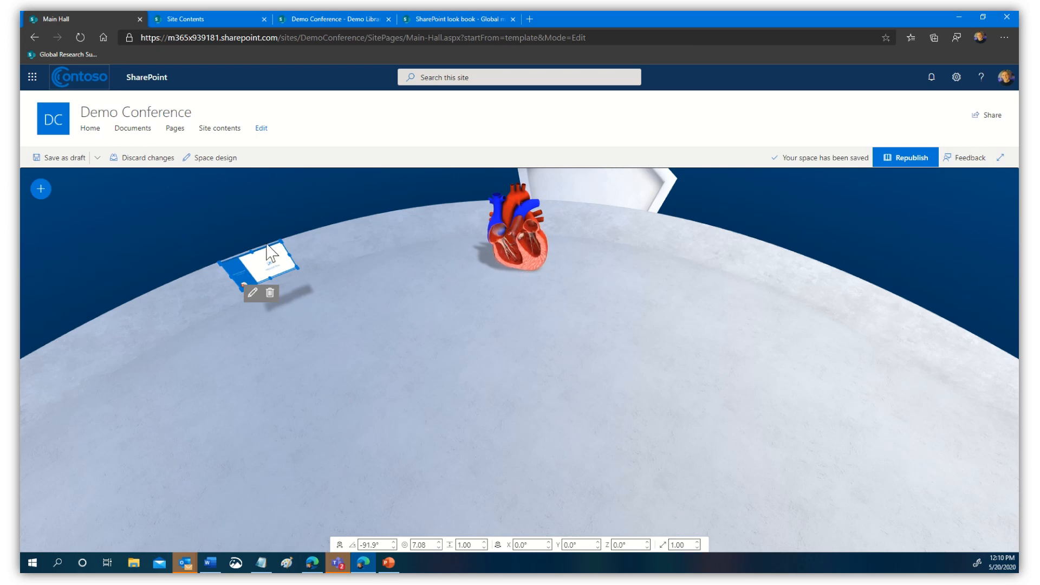
- Scale the Microsoft Flow presentation panel up to about 4.4 and stand it on the floor beside the heart
left_click_drag(299, 269, 560, 333)
left_click_drag(400, 270, 309, 288)
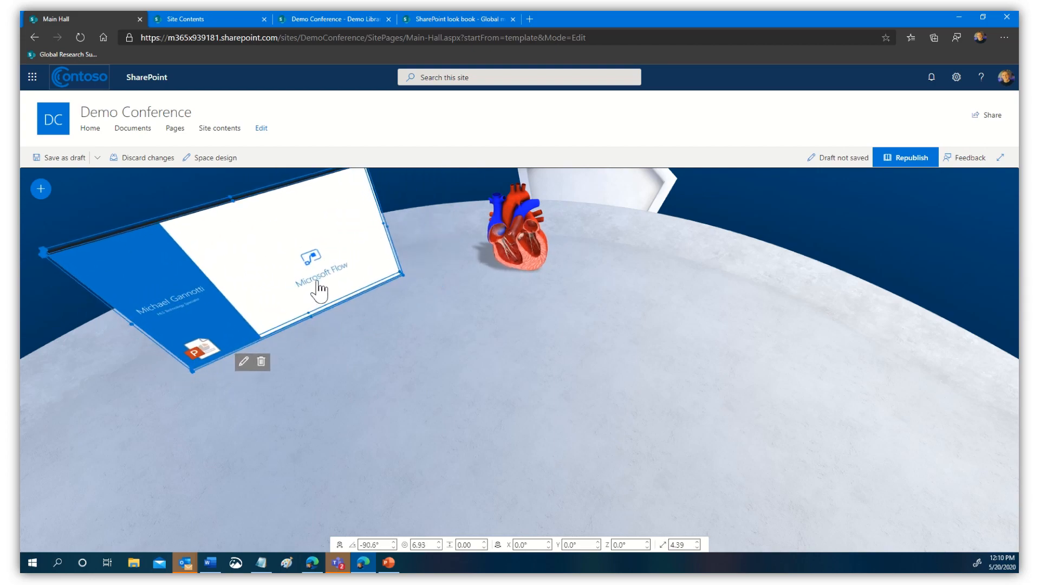
left_click_drag(455, 321, 567, 481)
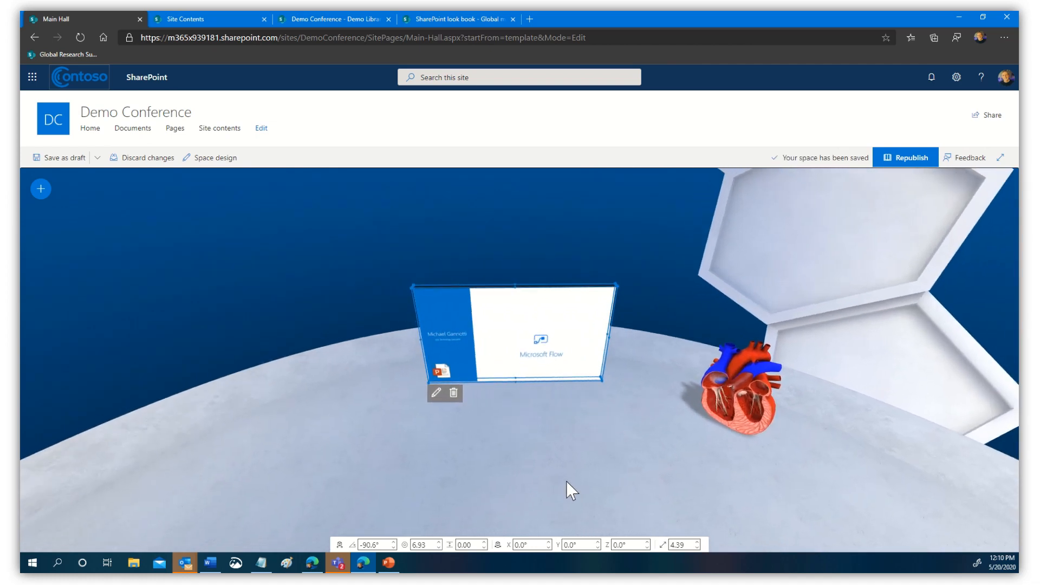
left_click_drag(550, 438, 544, 446)
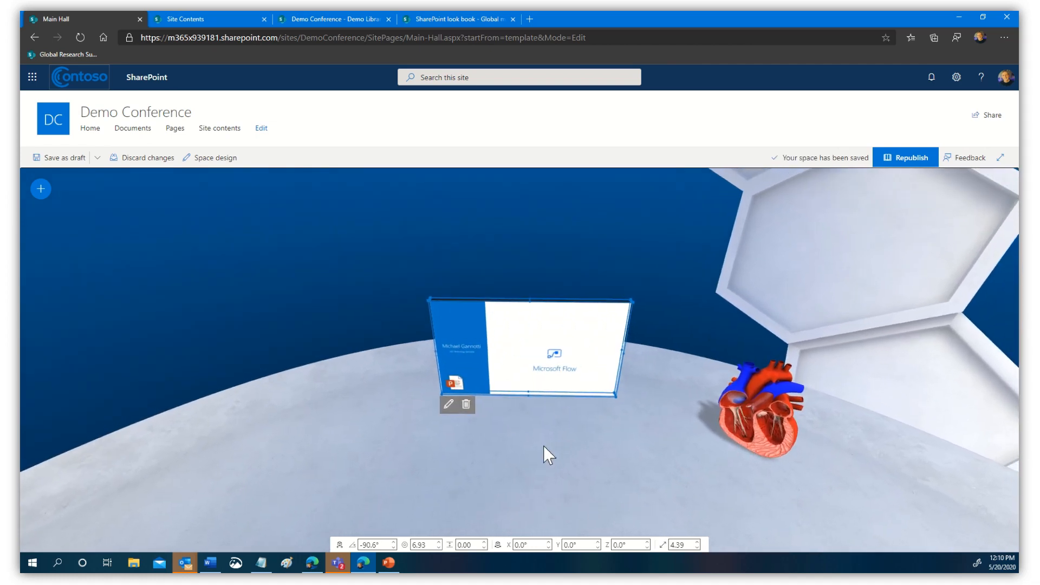
- Republish Main Hall, then open Microsoft Flow Basics10.pptx in a new tab from its card
left_click(894, 158)
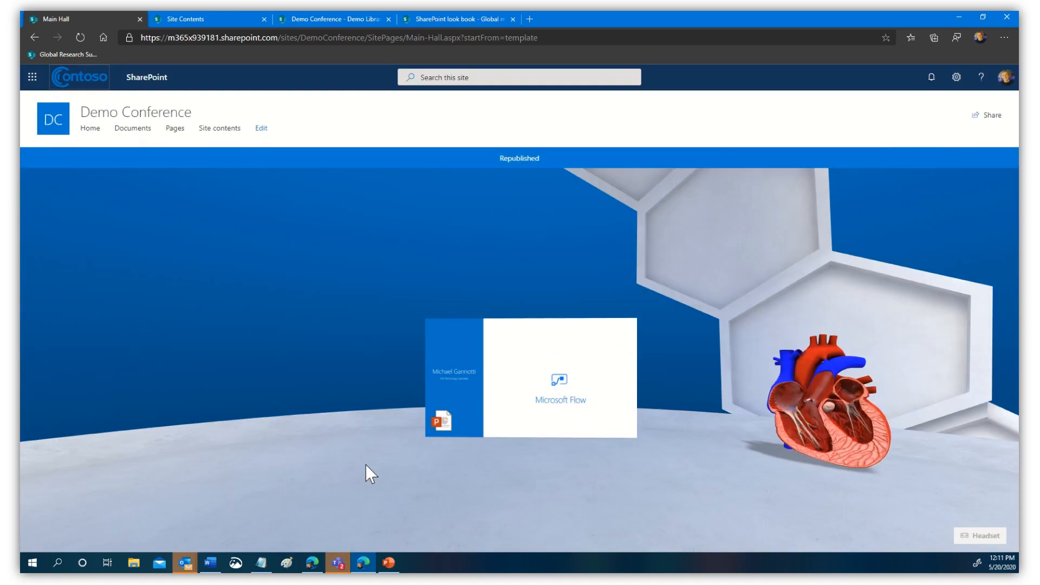
left_click_drag(538, 482, 357, 485)
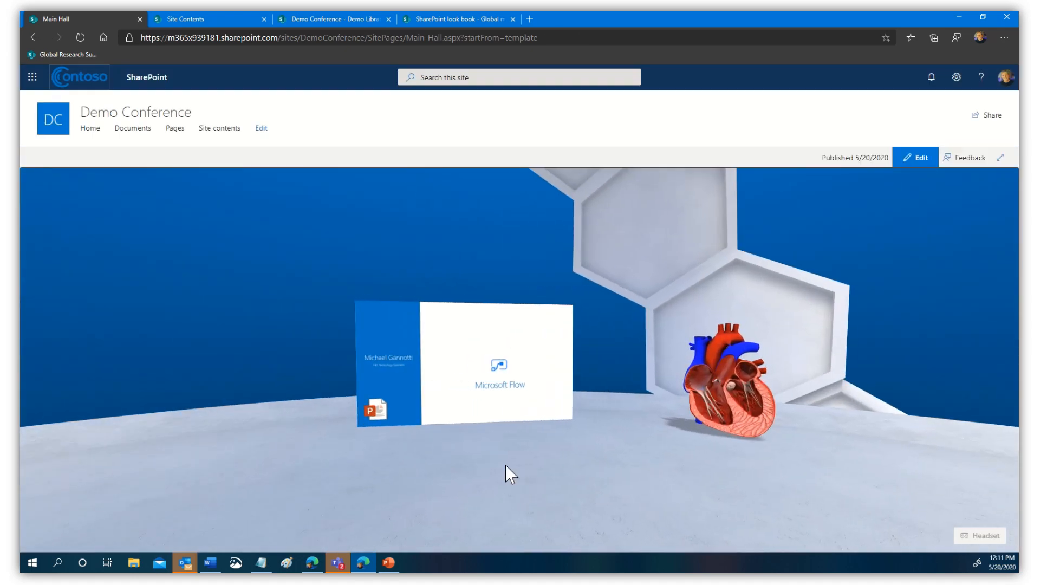
left_click(472, 374)
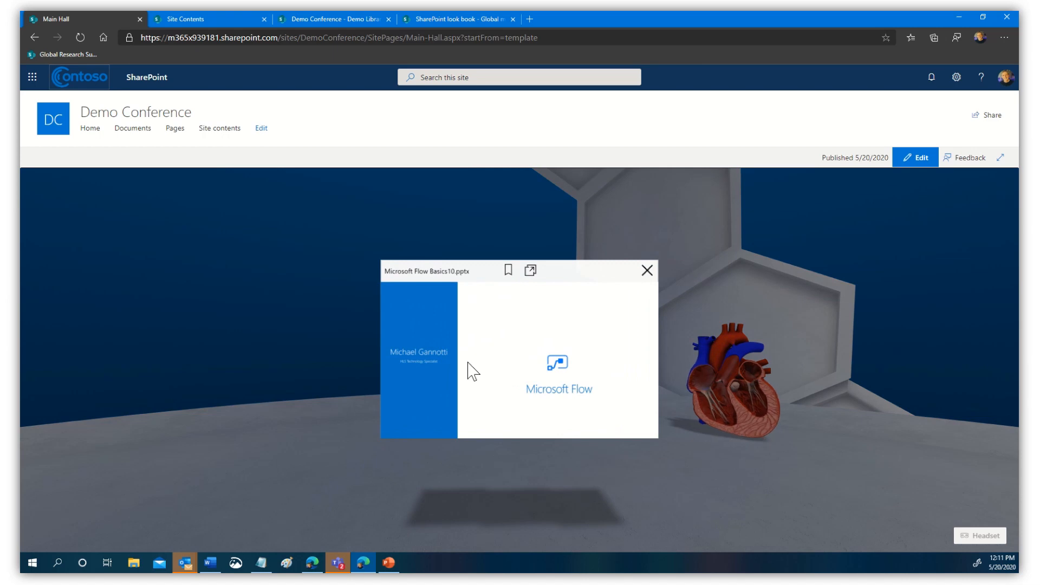
left_click(529, 272)
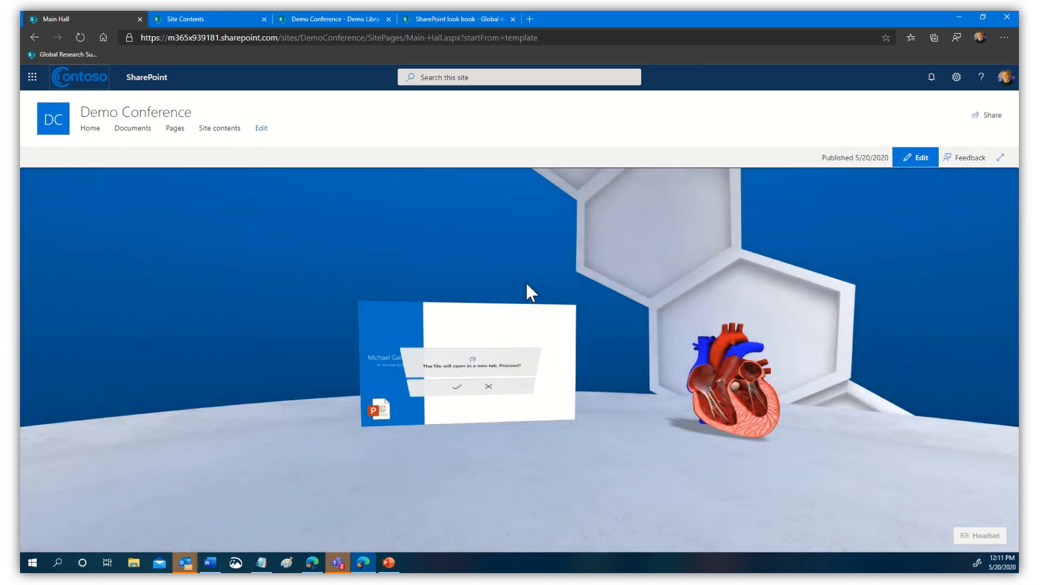
left_click(442, 414)
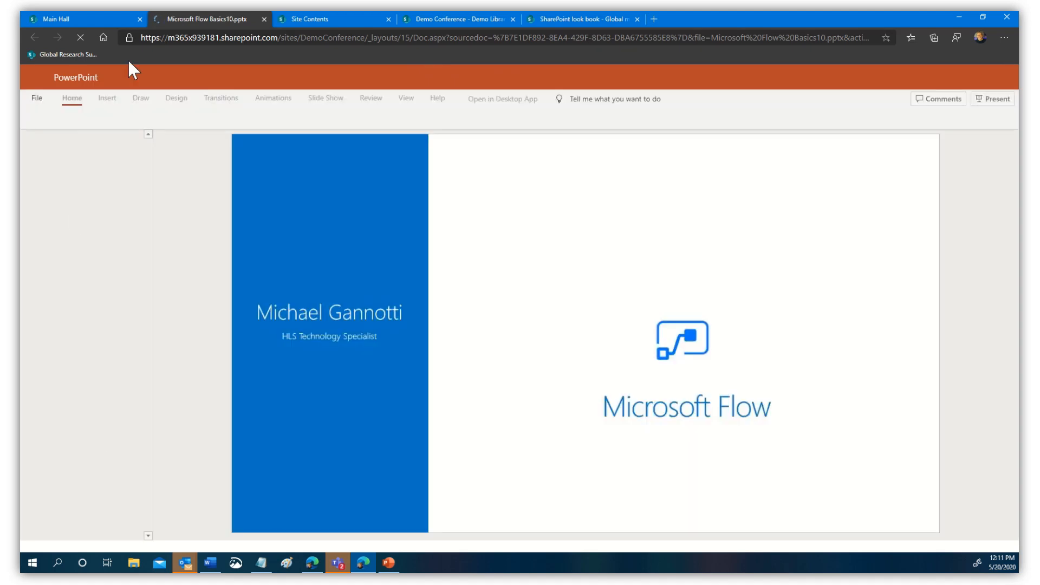
left_click(83, 13)
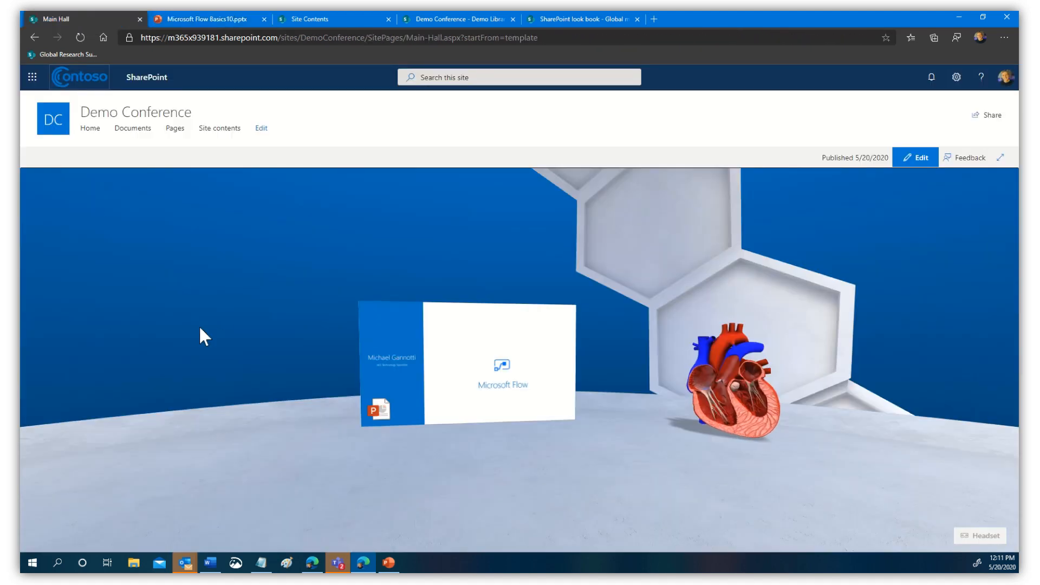
left_click(509, 473)
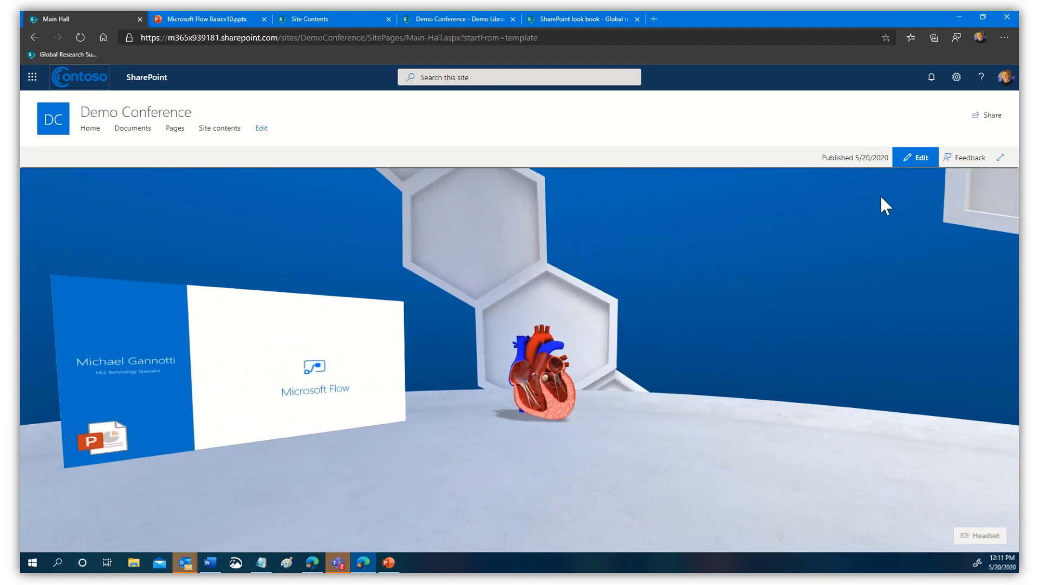
- Add a Document library carousel on the Main Hall floor sourced from Demo Library
left_click(911, 158)
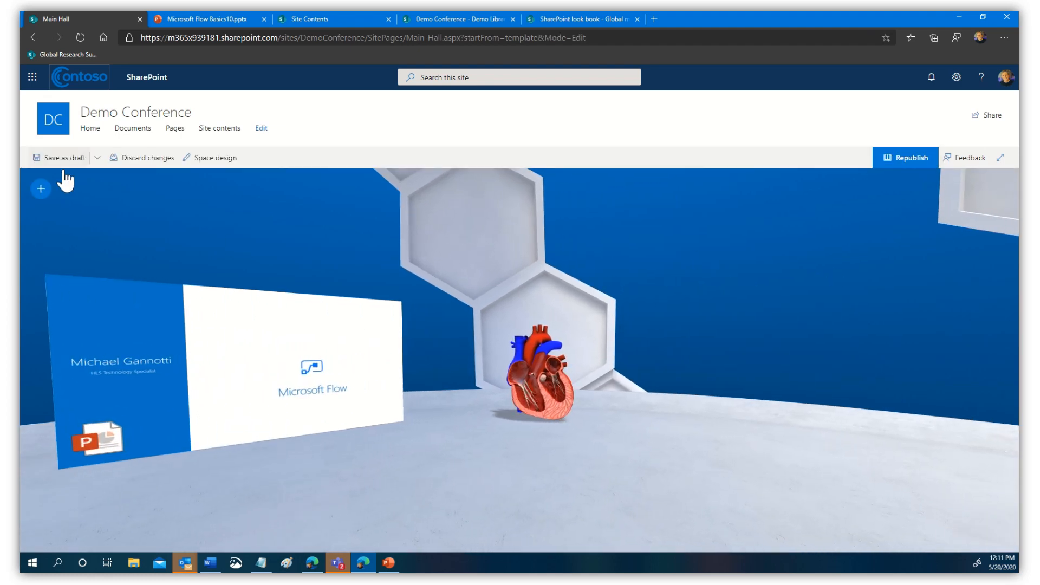
left_click(39, 188)
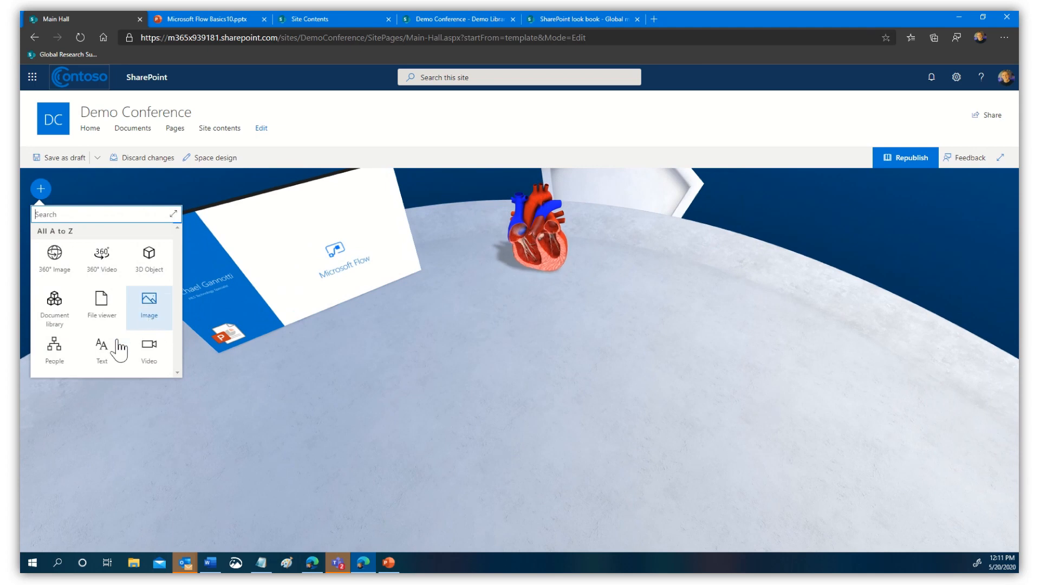
left_click(55, 303)
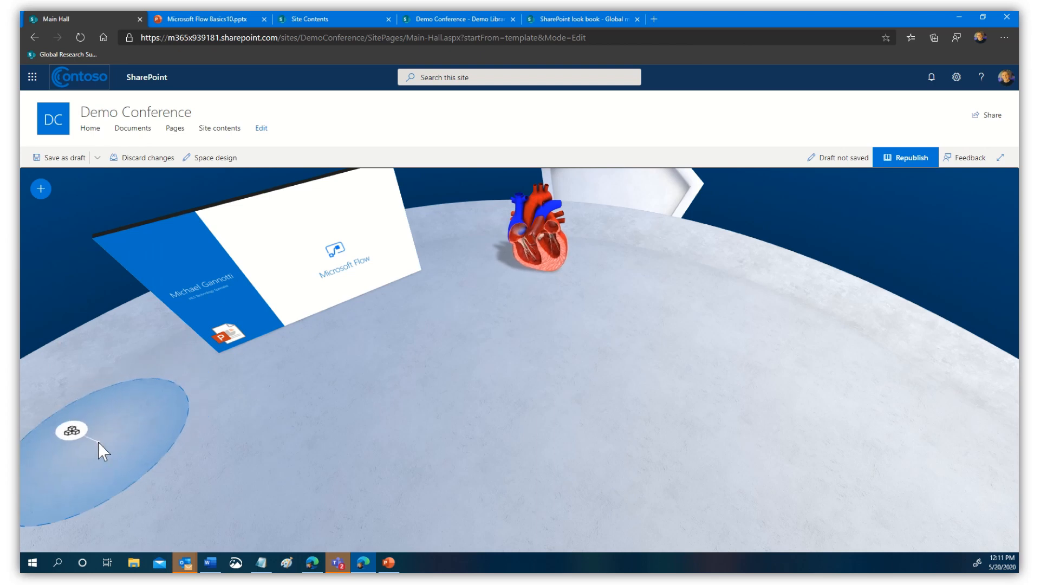
left_click(102, 448)
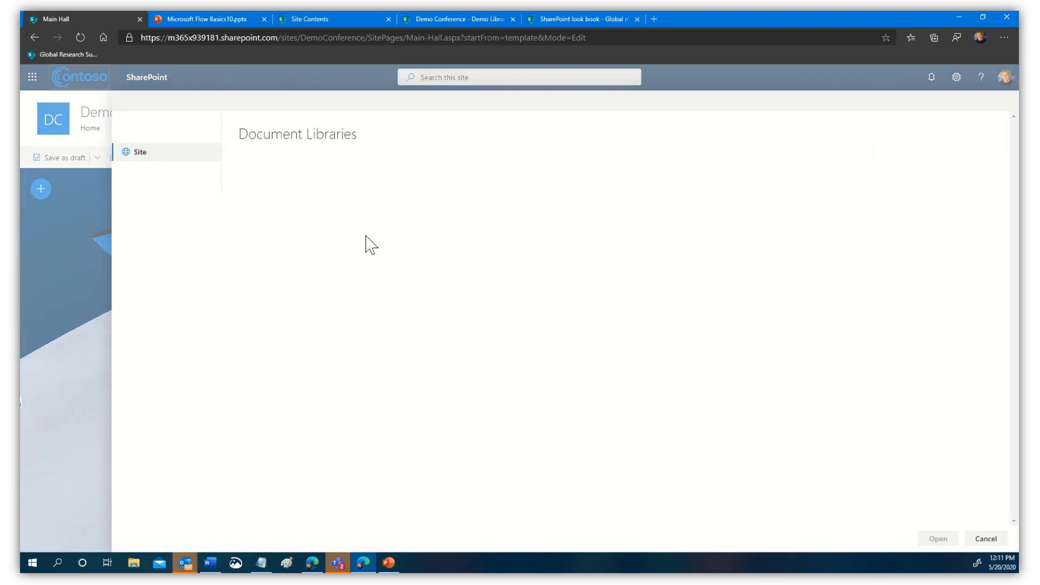
left_click(285, 234)
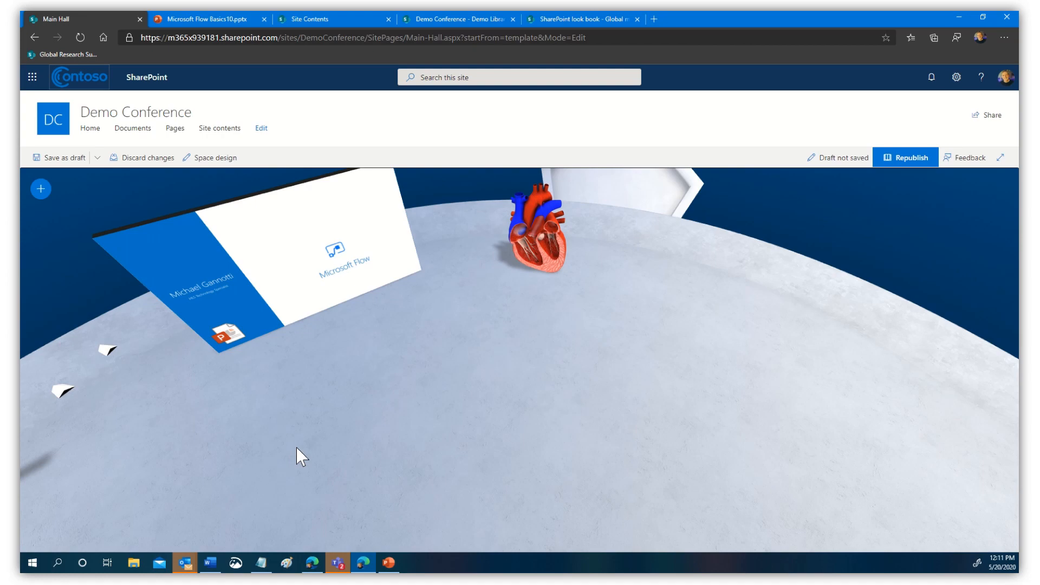
left_click_drag(296, 447, 492, 391)
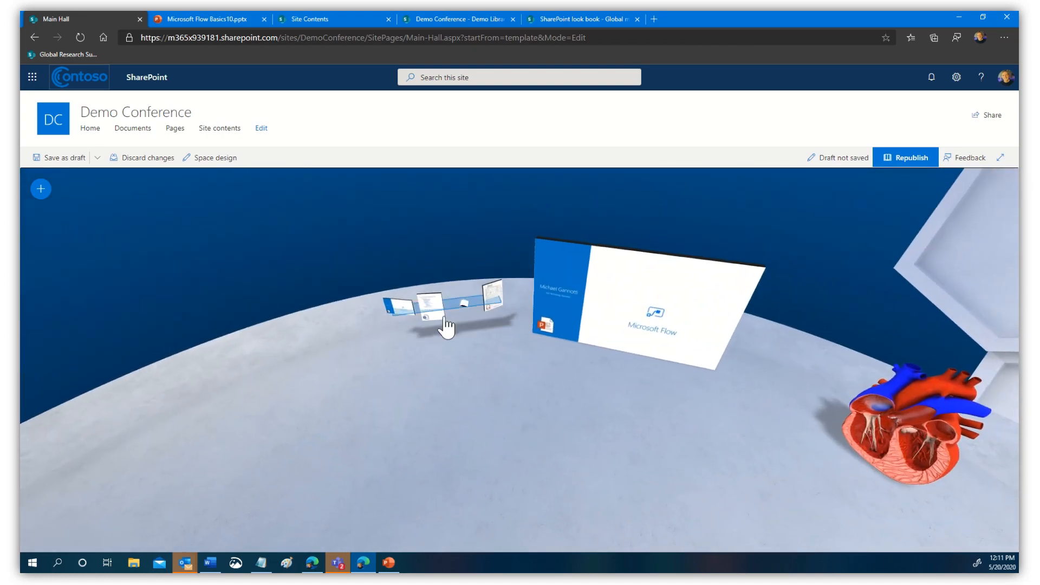
left_click_drag(444, 315, 253, 506)
- Set the carousel's 360° image format to Stereoscopic left/right
left_click(387, 338)
left_click_drag(323, 489, 402, 429)
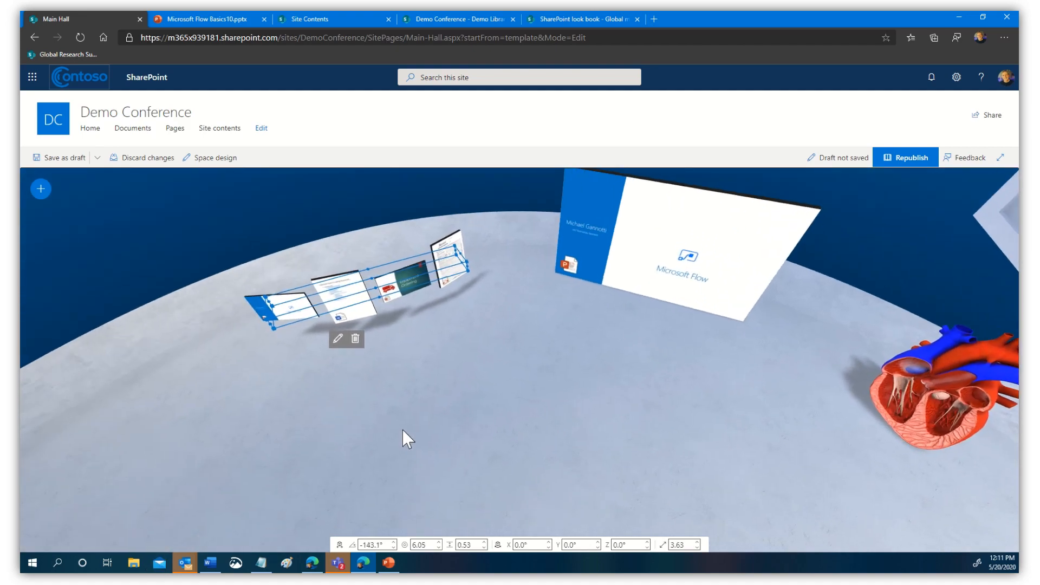
left_click(343, 336)
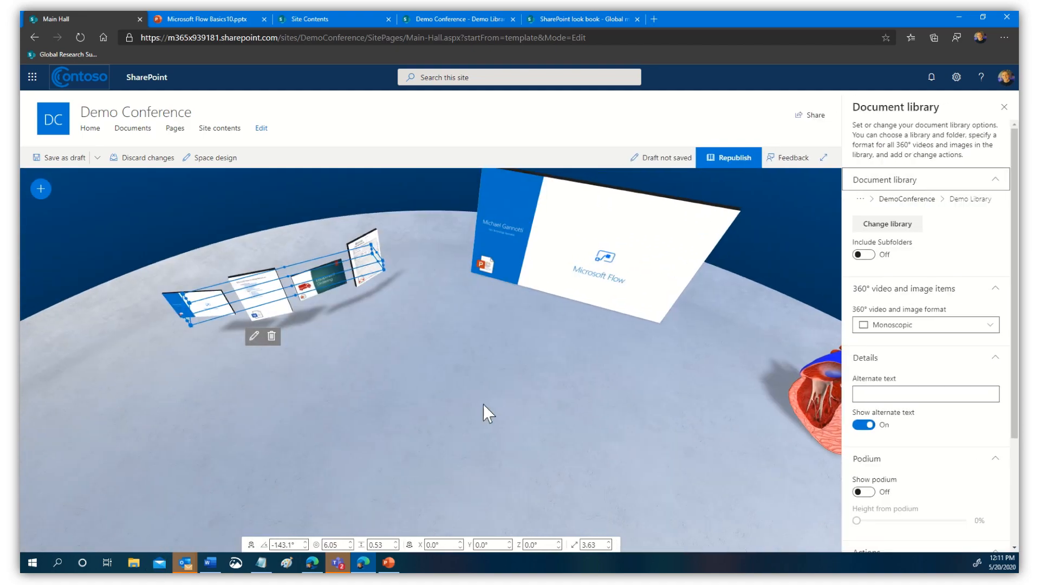
left_click(891, 327)
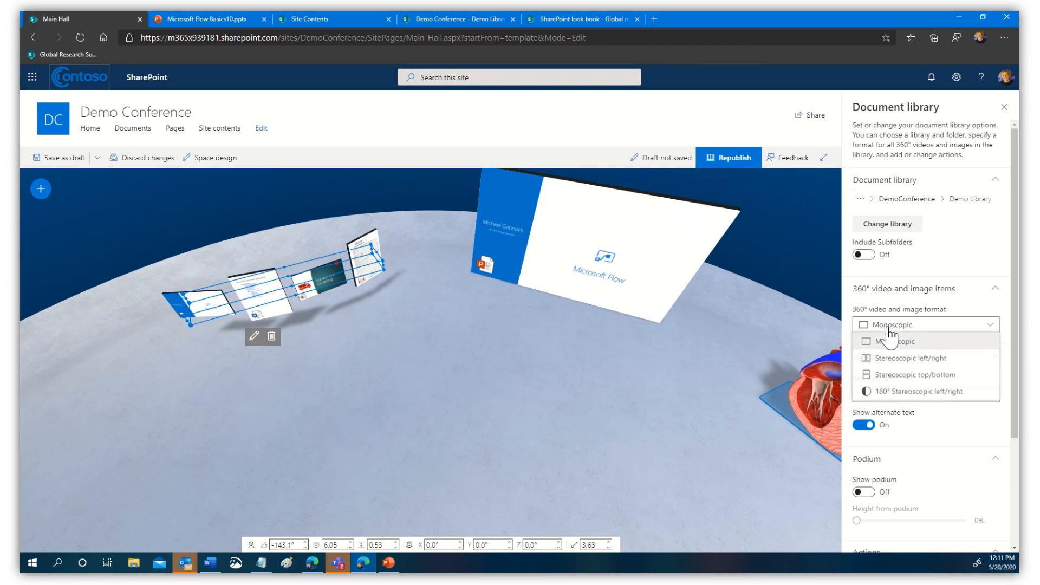
left_click(955, 366)
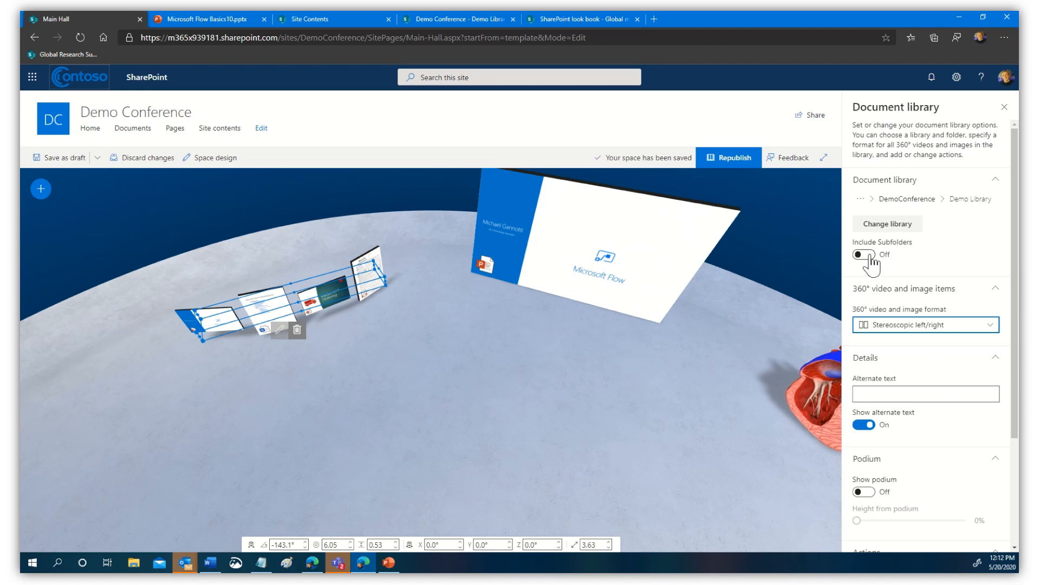
left_click(1005, 108)
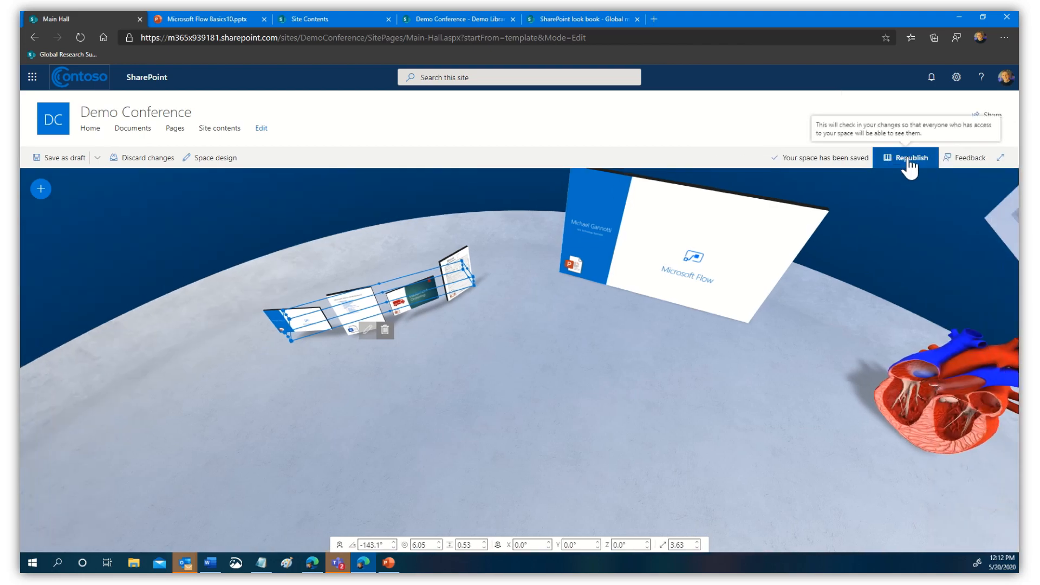
- Republish Main Hall and test the carousel by previewing and closing the Word document card
left_click(892, 164)
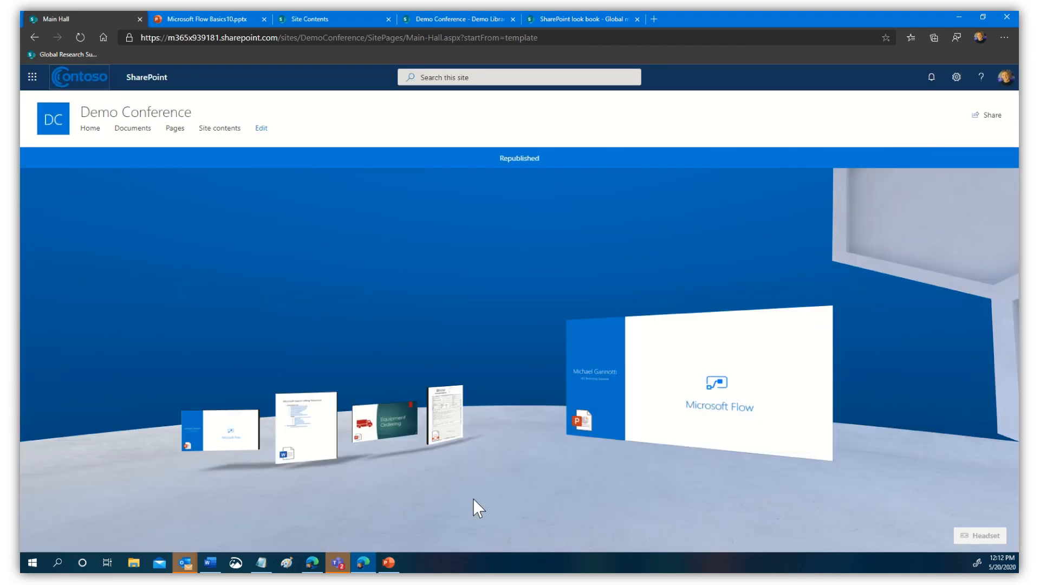
left_click_drag(792, 534, 524, 496)
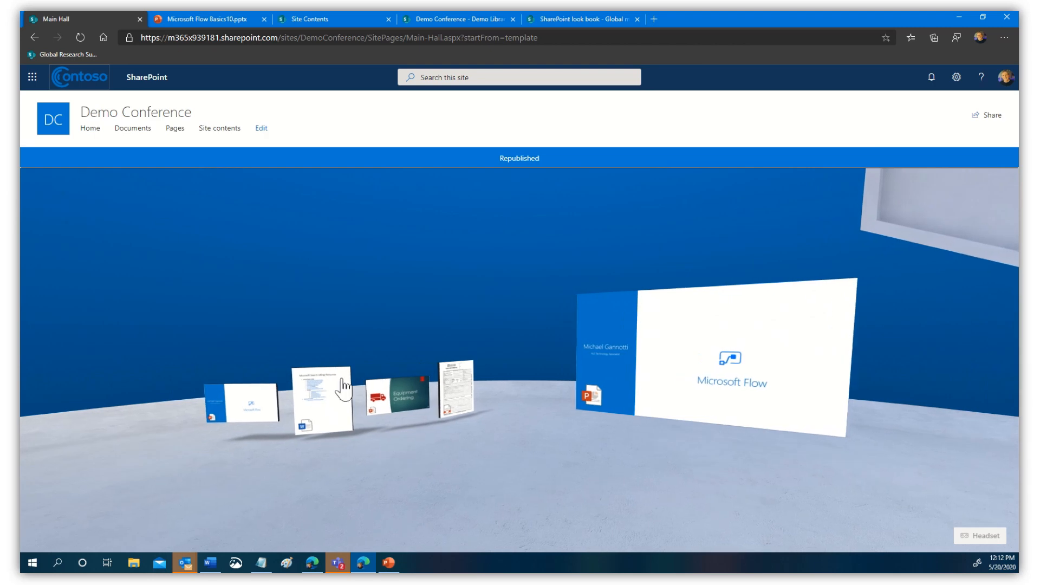
left_click(320, 410)
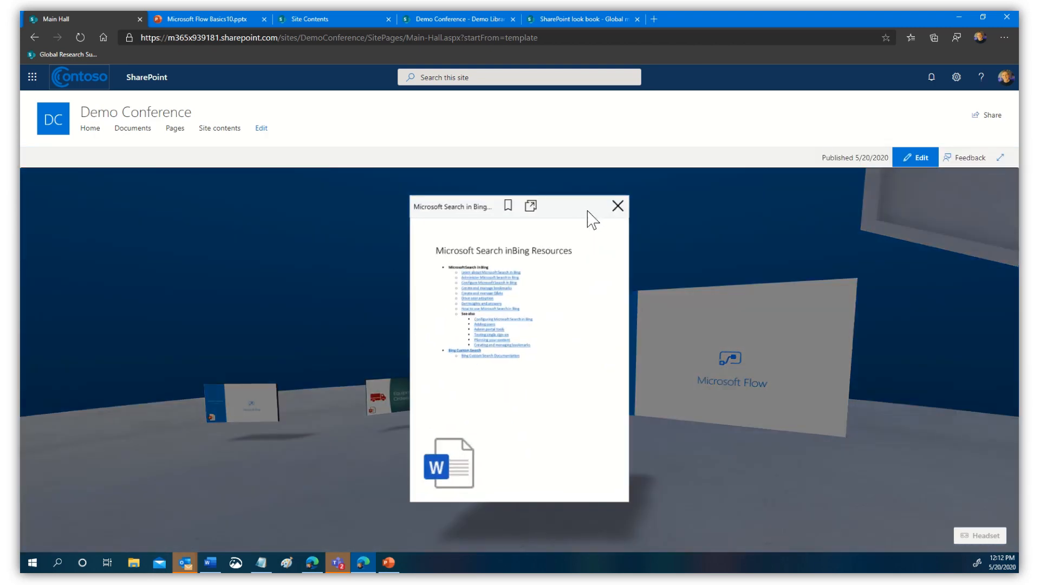
left_click(618, 209)
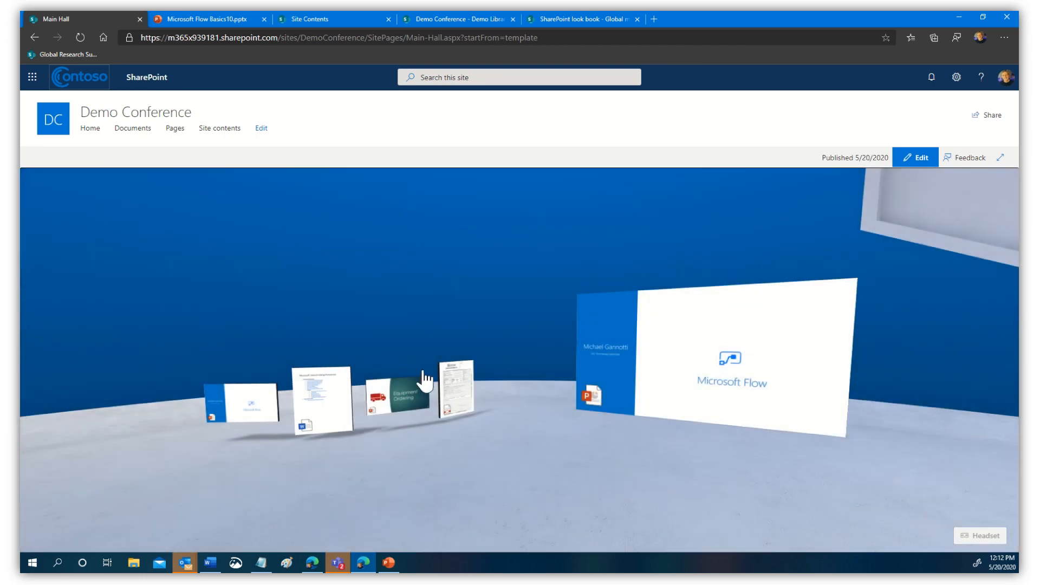
mouse_move(454, 416)
left_mouse_down()
mouse_move(371, 423)
mouse_move(437, 419)
left_mouse_up()
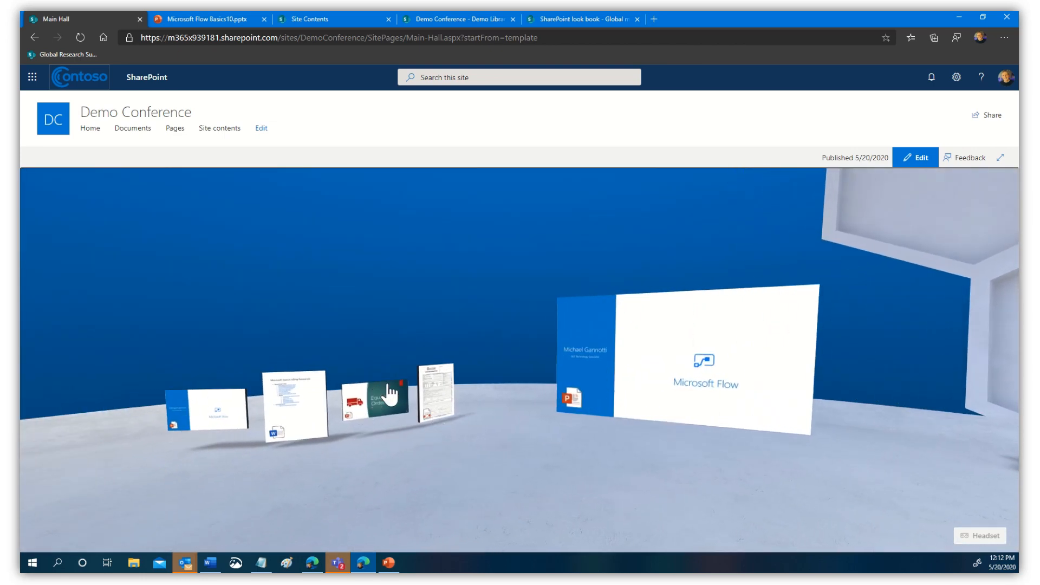
left_click_drag(618, 480, 282, 470)
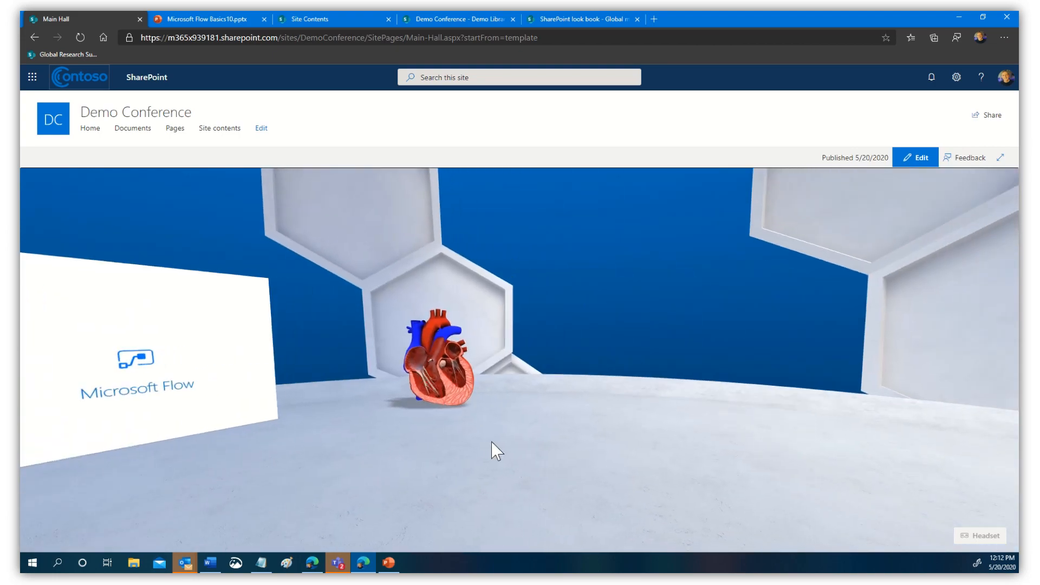
left_click_drag(492, 443, 196, 184)
- Add an Image web part near the heart showing Sponsor Showcase.png from the site's Documents
left_click(916, 157)
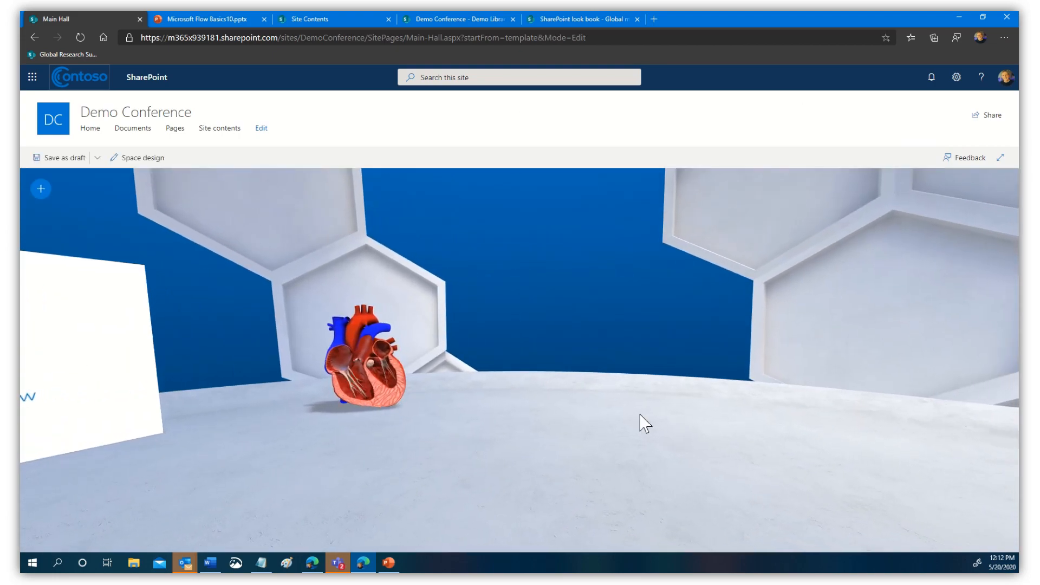
left_click(40, 189)
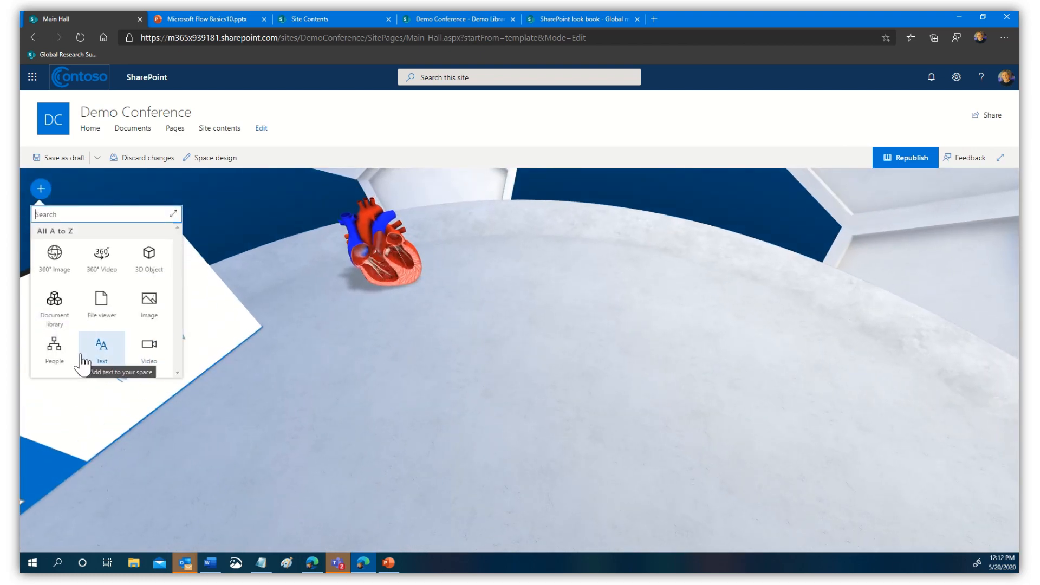
left_click(149, 307)
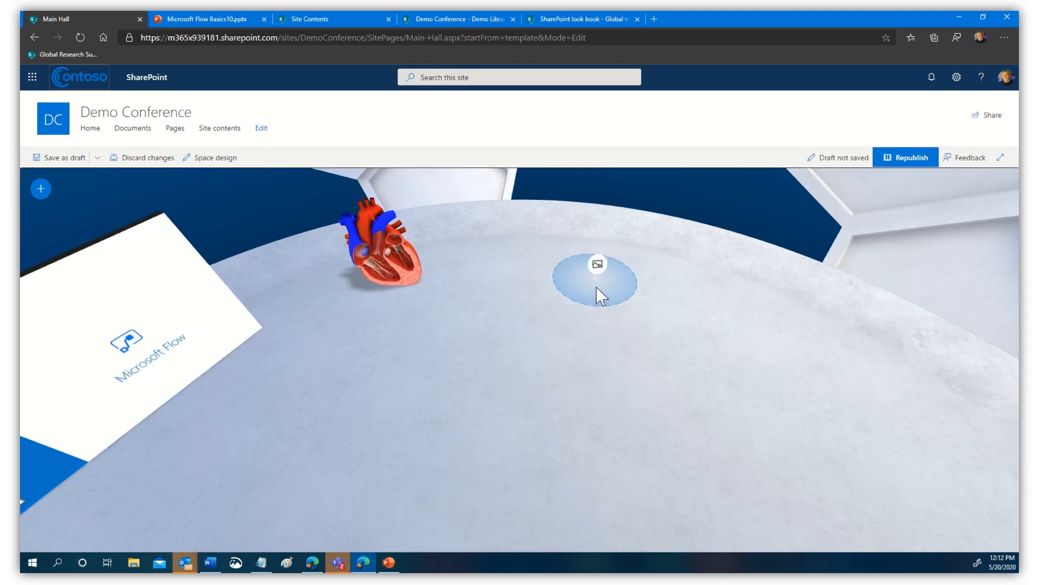
left_click(596, 295)
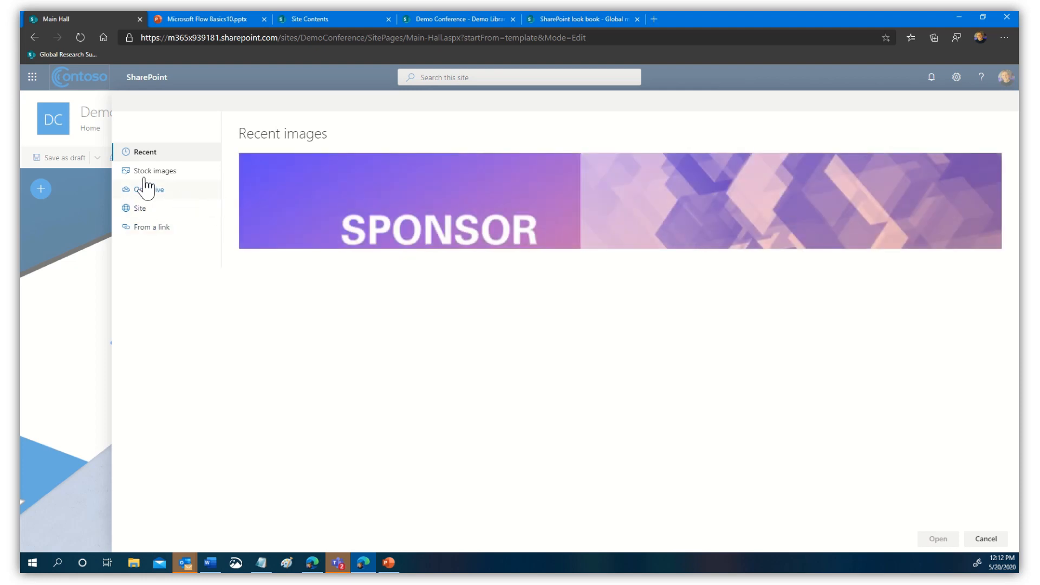
left_click(136, 209)
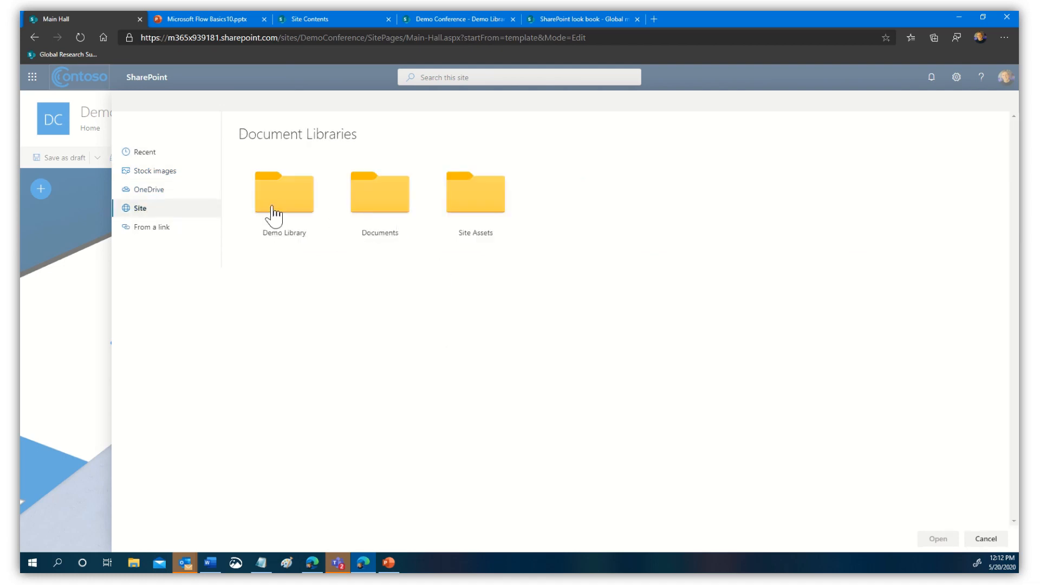
left_click(385, 205)
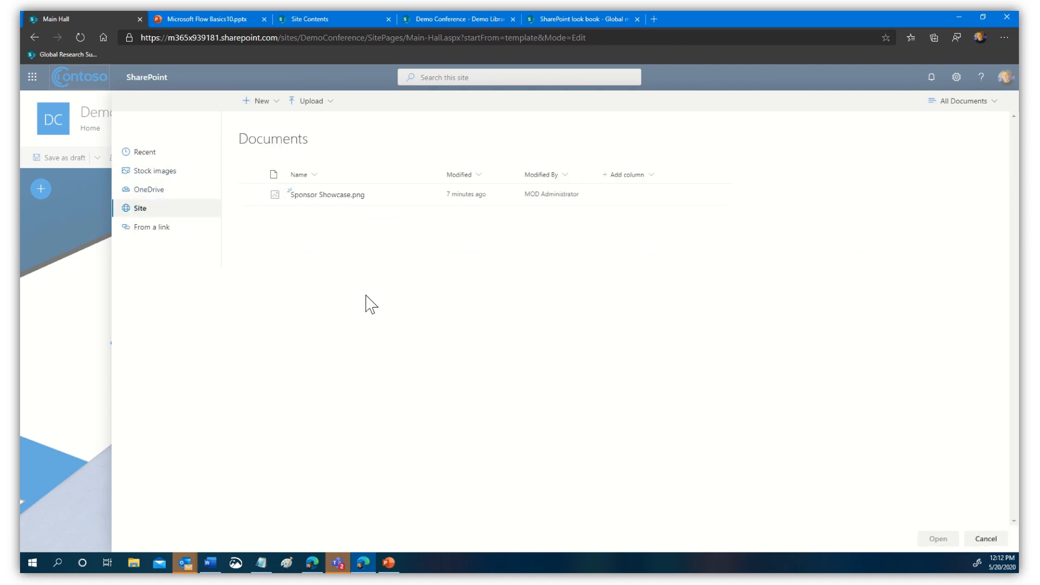
left_click(340, 196)
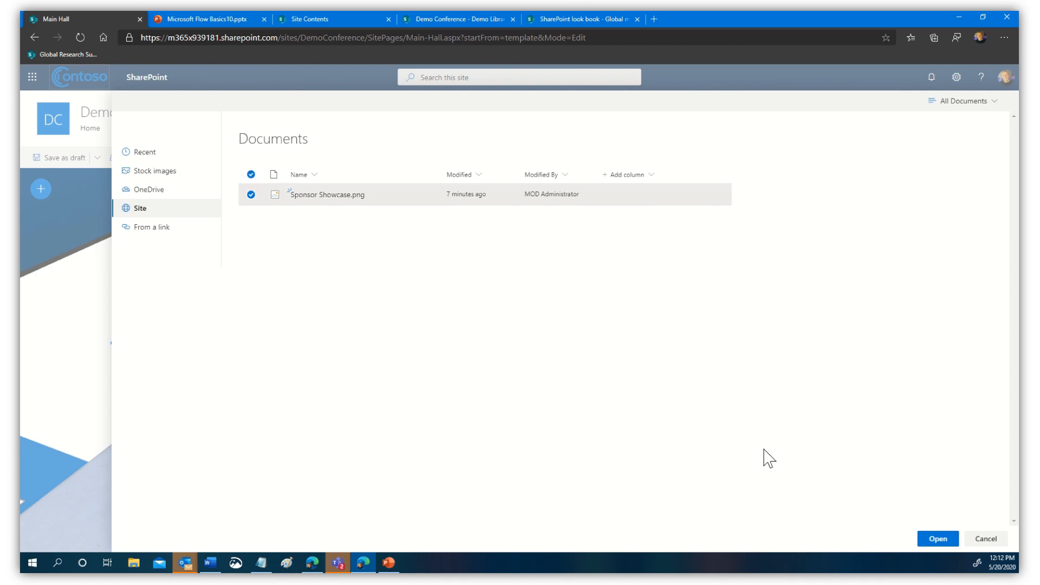
left_click(947, 540)
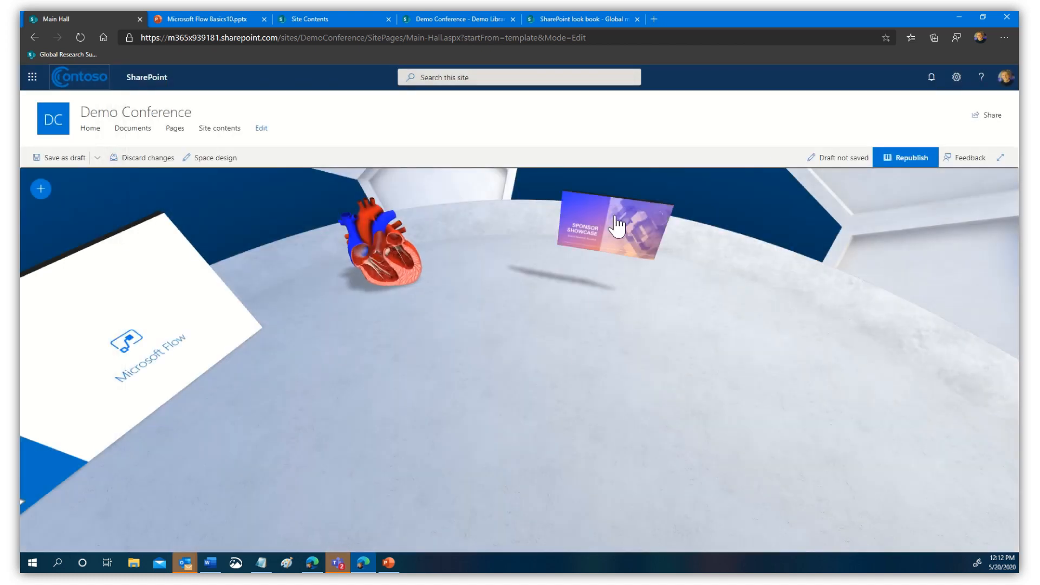
- Place a second Image web part on the floor to the right
left_click(46, 185)
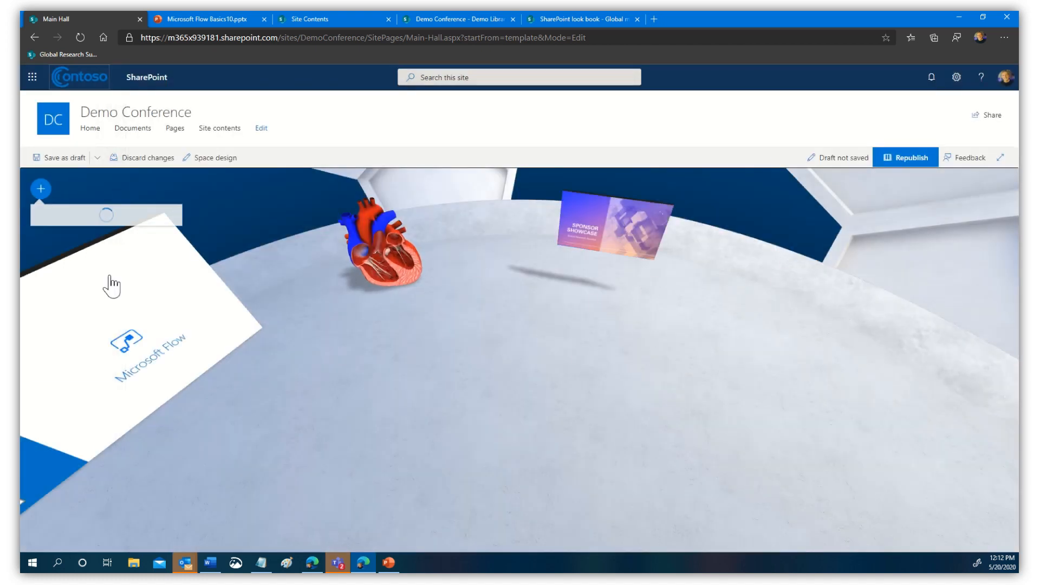
left_click(155, 307)
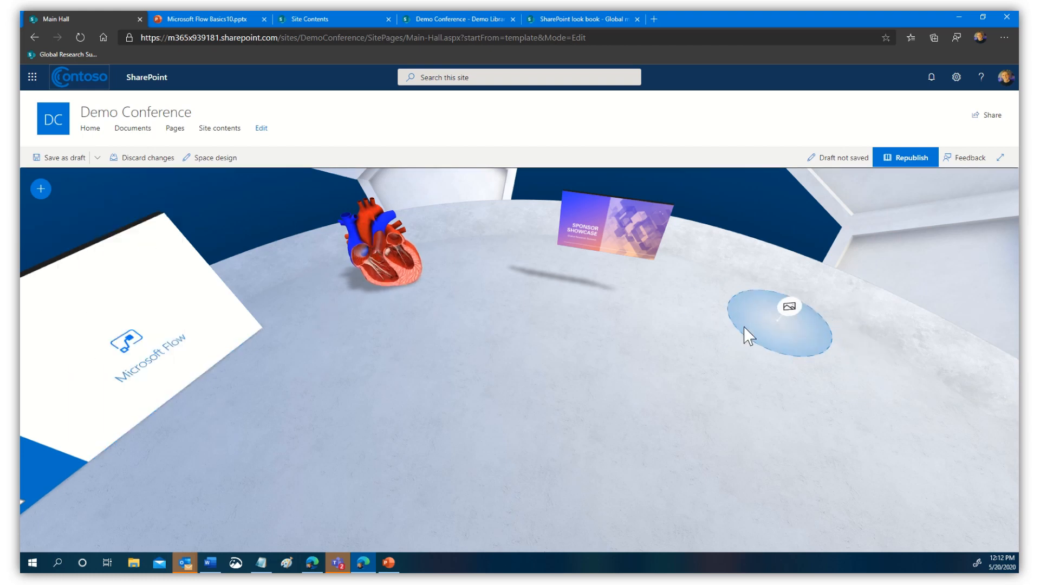
left_click(748, 335)
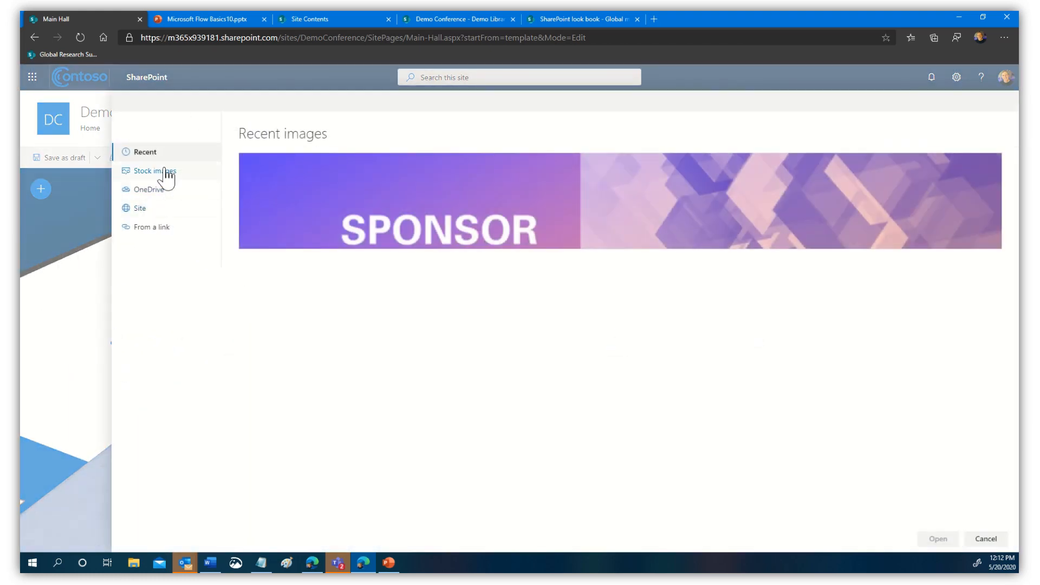
- Insert a test-tube stock photo from a 'medical' search onto the floor at right
left_click(163, 171)
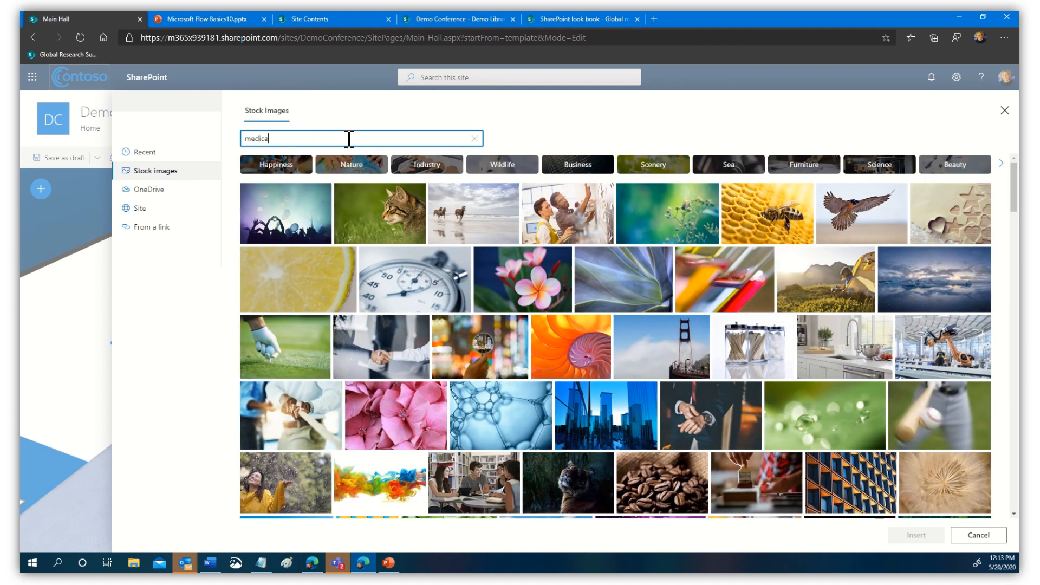
left_click(349, 139)
type("medical")
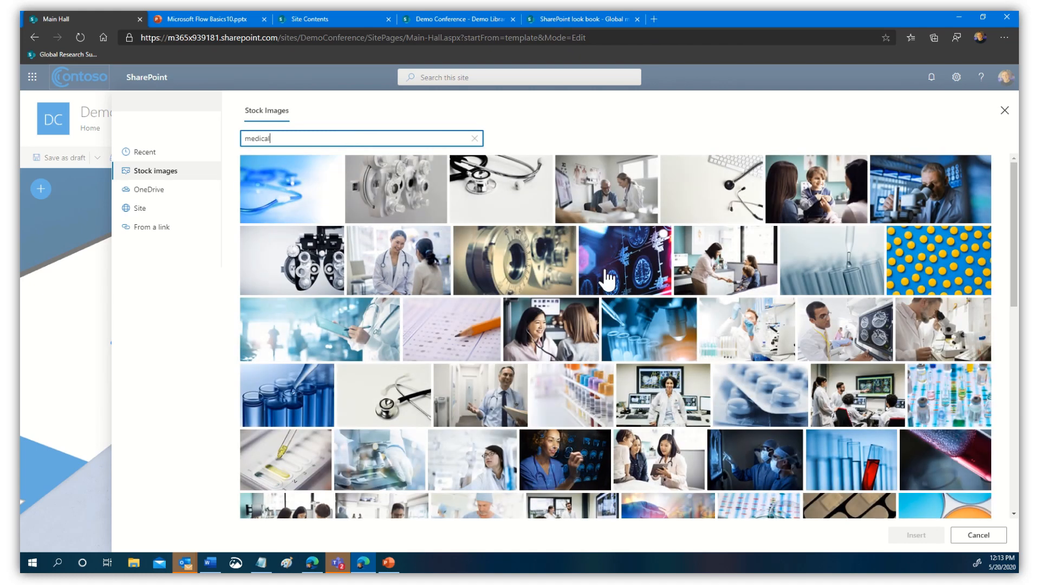
left_click(850, 277)
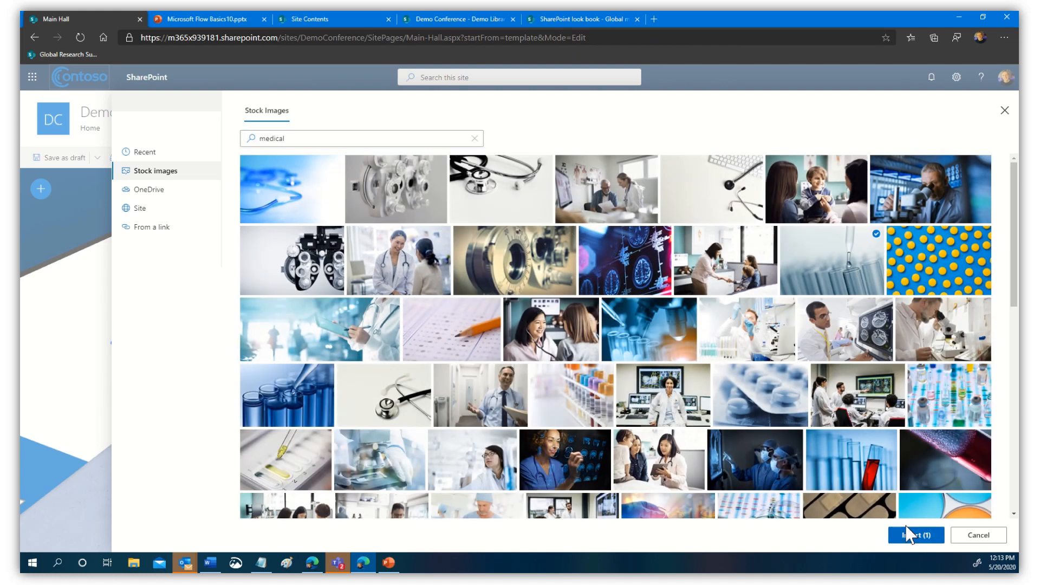
left_click(909, 535)
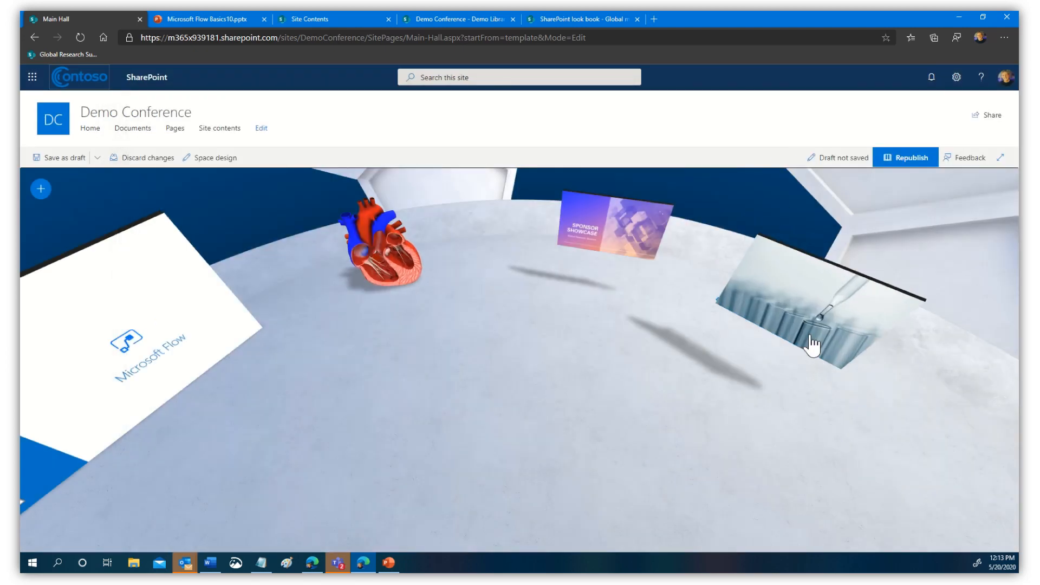
left_click(813, 345)
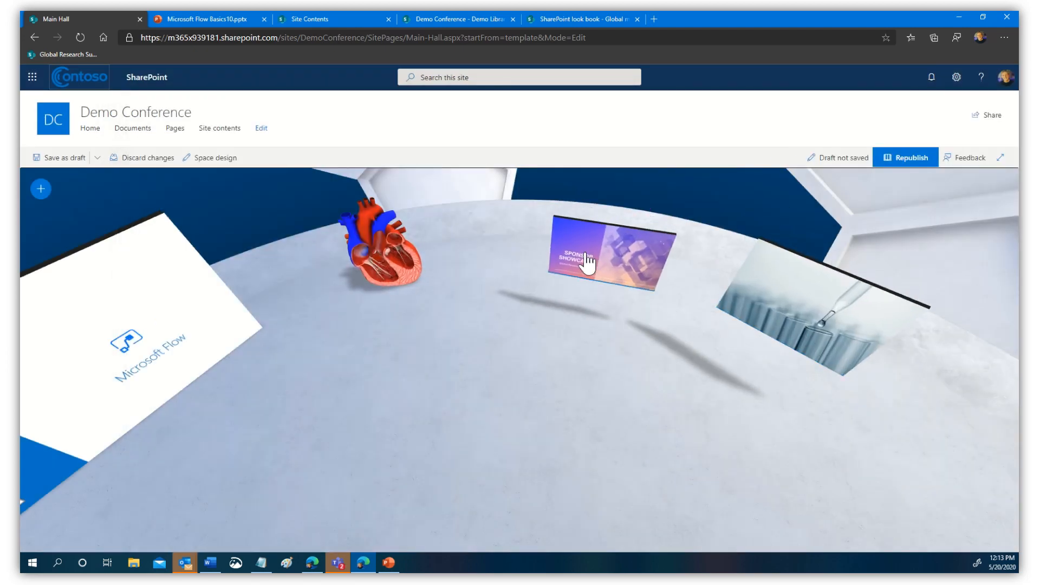
- Enlarge the Sponsor Showcase board to scale 3.08 and bring up its image settings
left_click(588, 265)
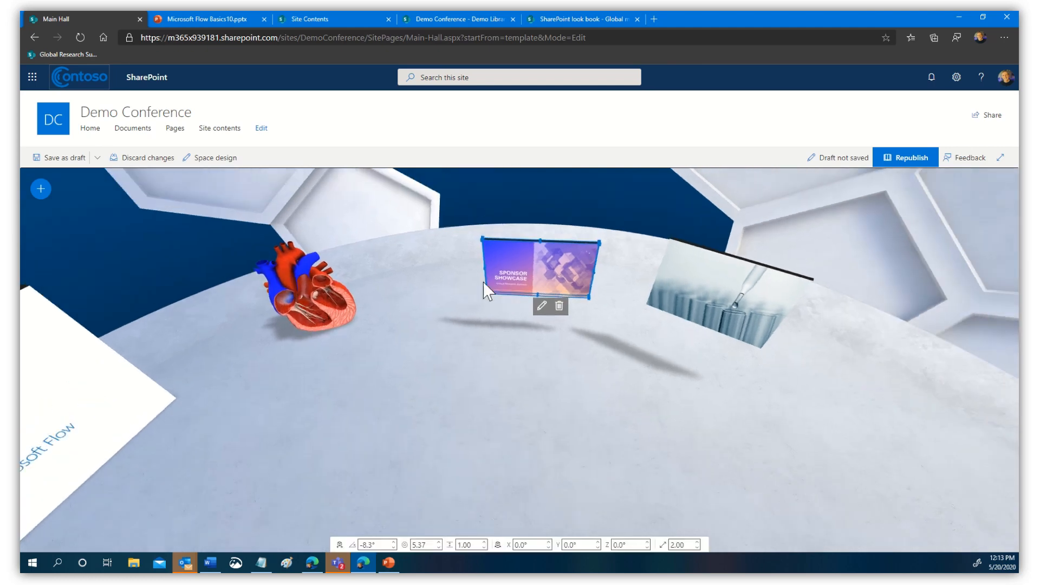
left_click_drag(460, 309, 451, 278)
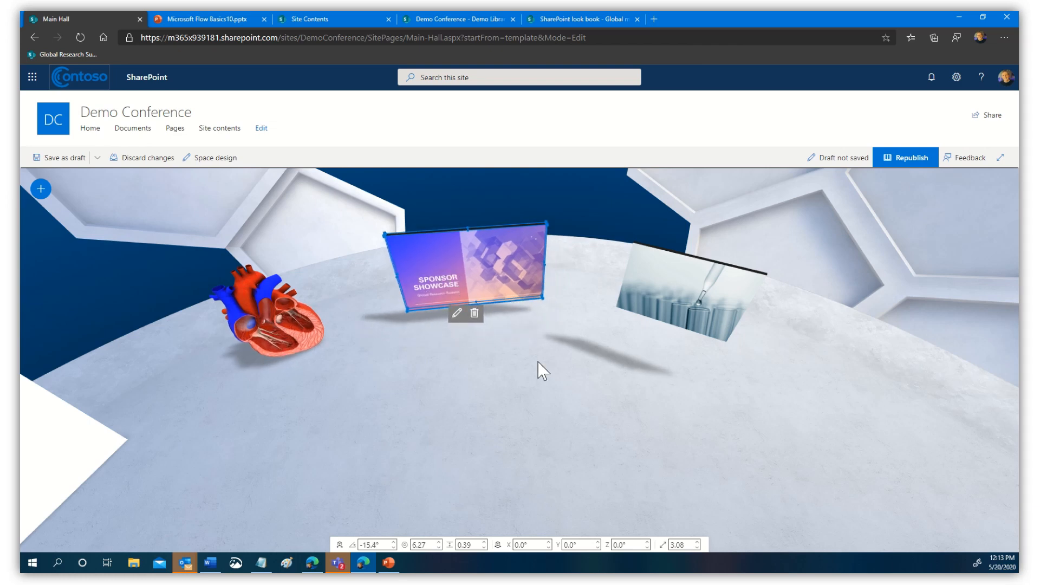
left_click(472, 379)
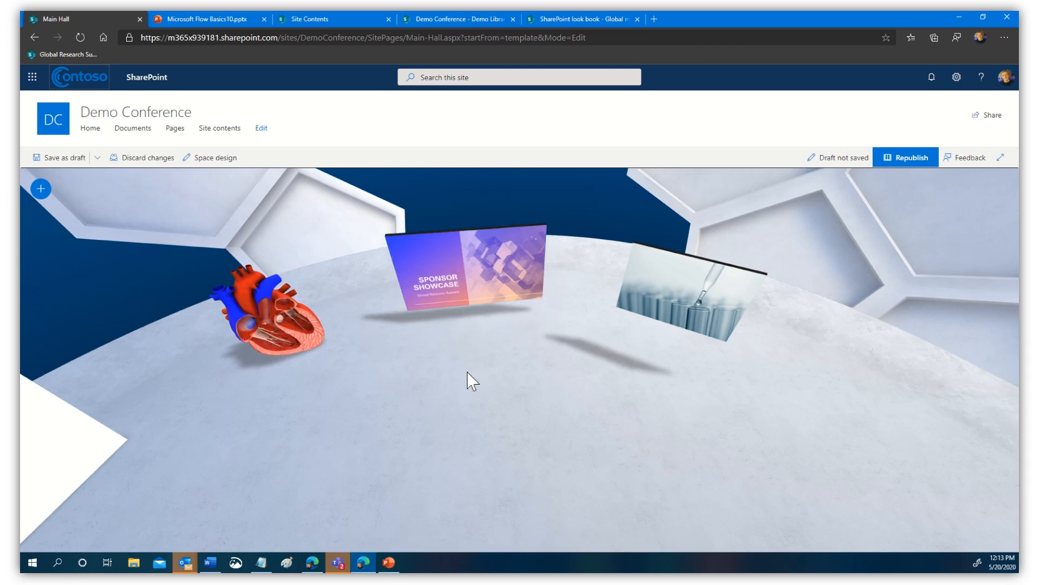
left_click(434, 267)
left_click(455, 315)
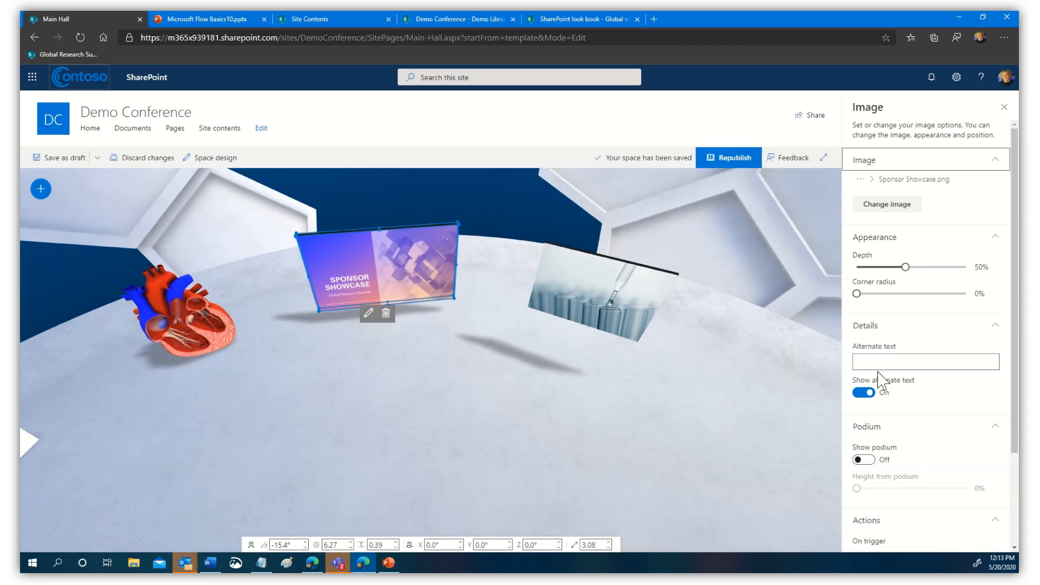
- Delete the Inspect trigger action from the Sponsor Showcase image and close its settings
scroll(997, 428, "down", 3)
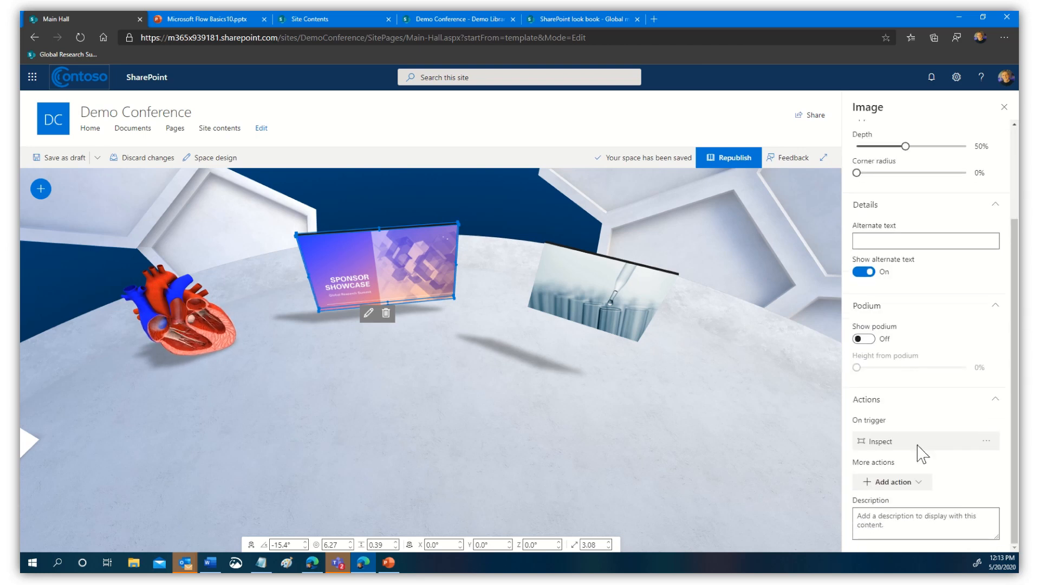
left_click(987, 440)
left_click(967, 461)
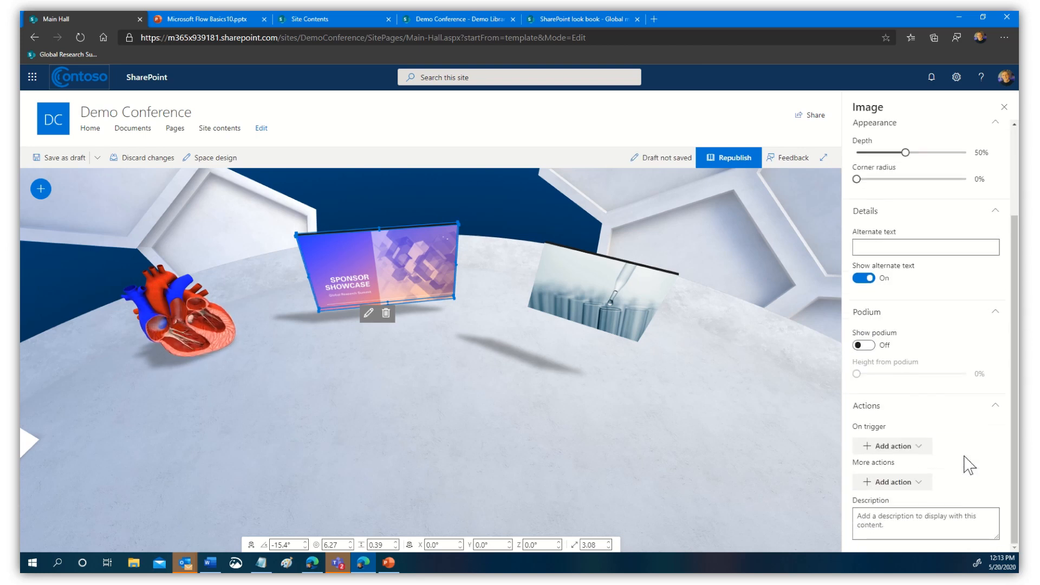
left_click(919, 449)
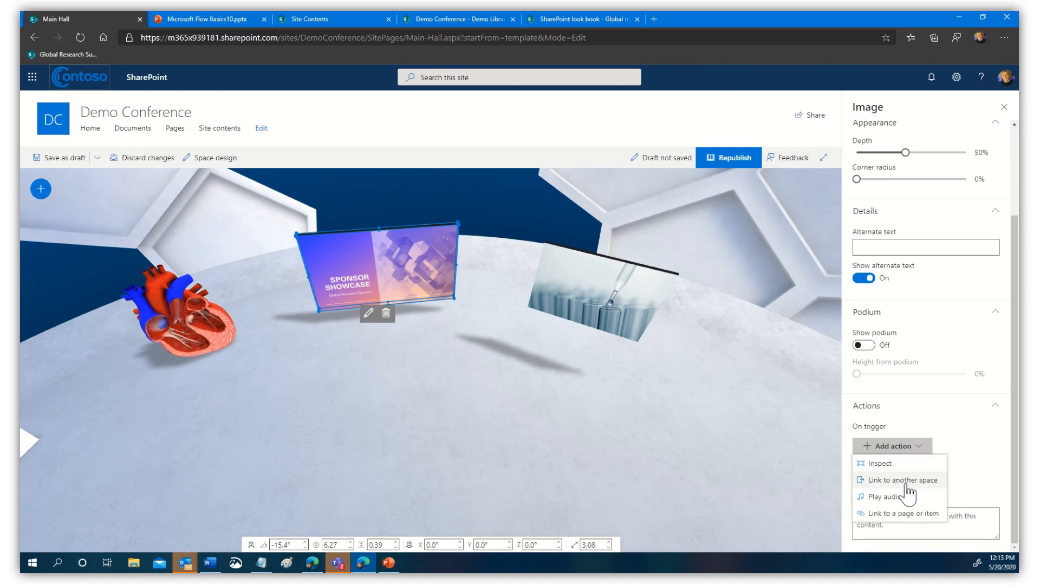
left_click(616, 434)
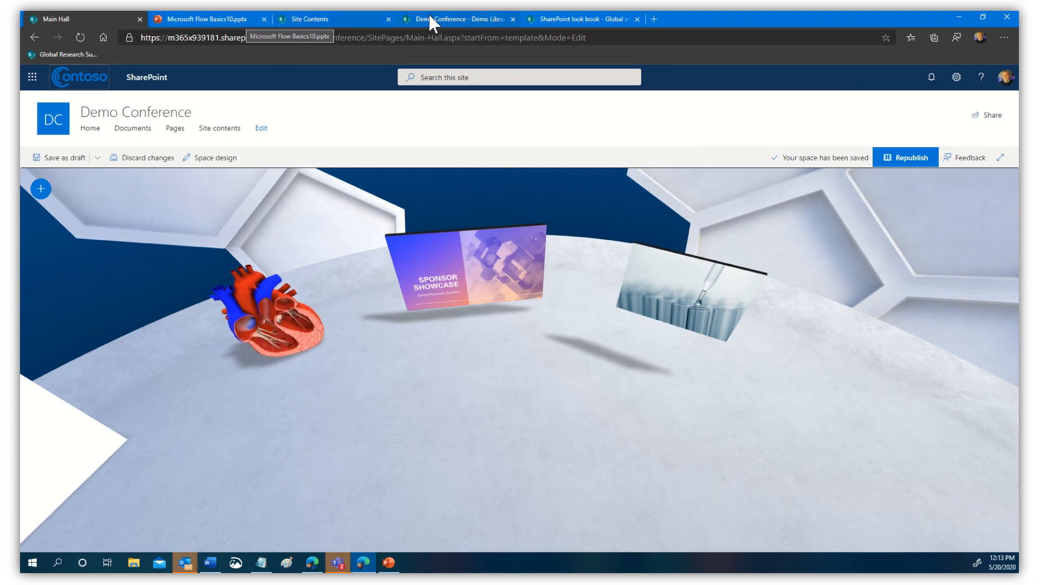
- From the Demo Conference home, create a space named 'Sponsor Showcase' with the Terrace structure
left_click(330, 16)
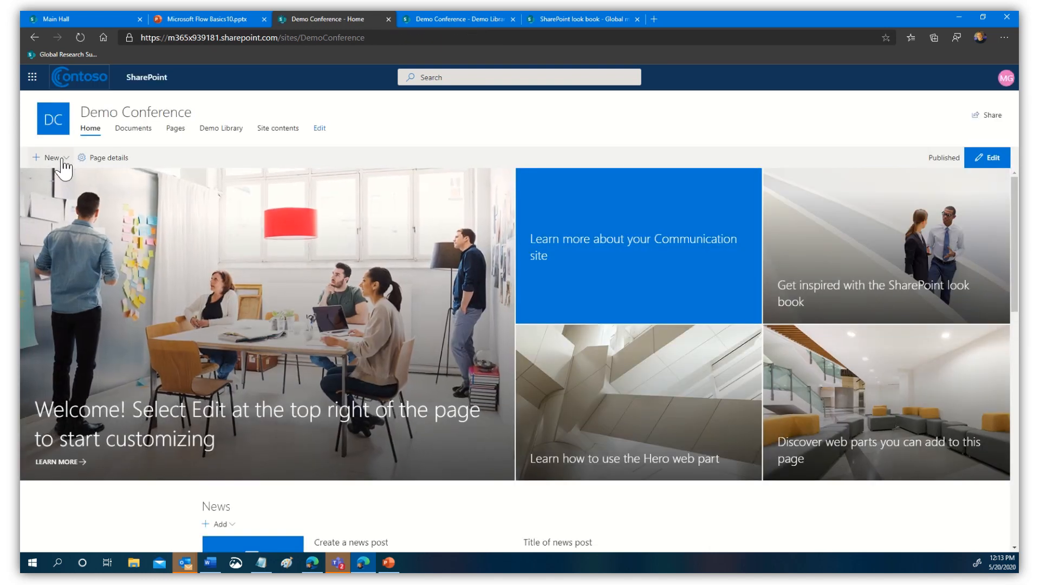
left_click(58, 160)
left_click(53, 229)
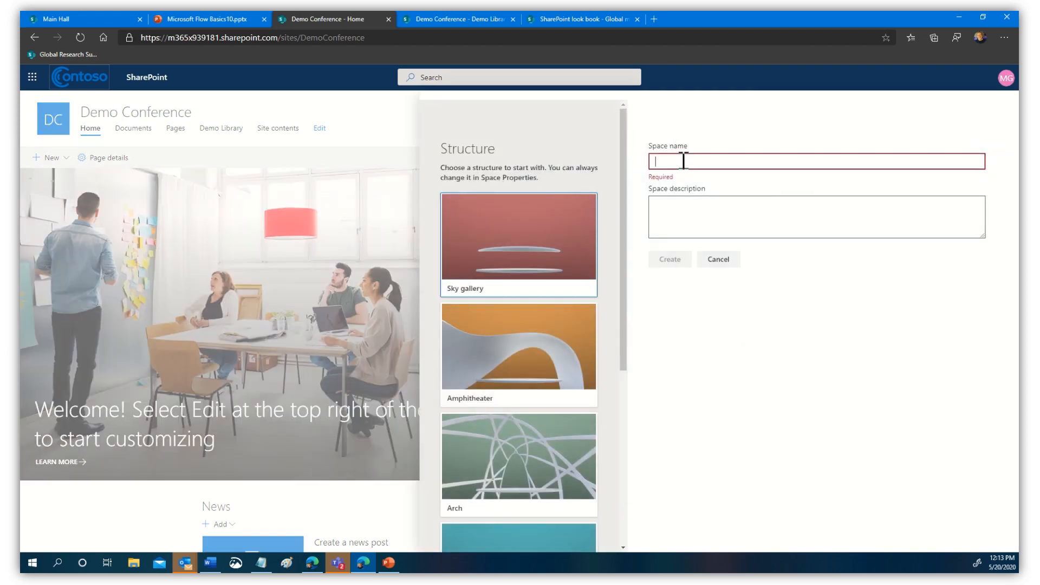
type("Sponsor Showcase")
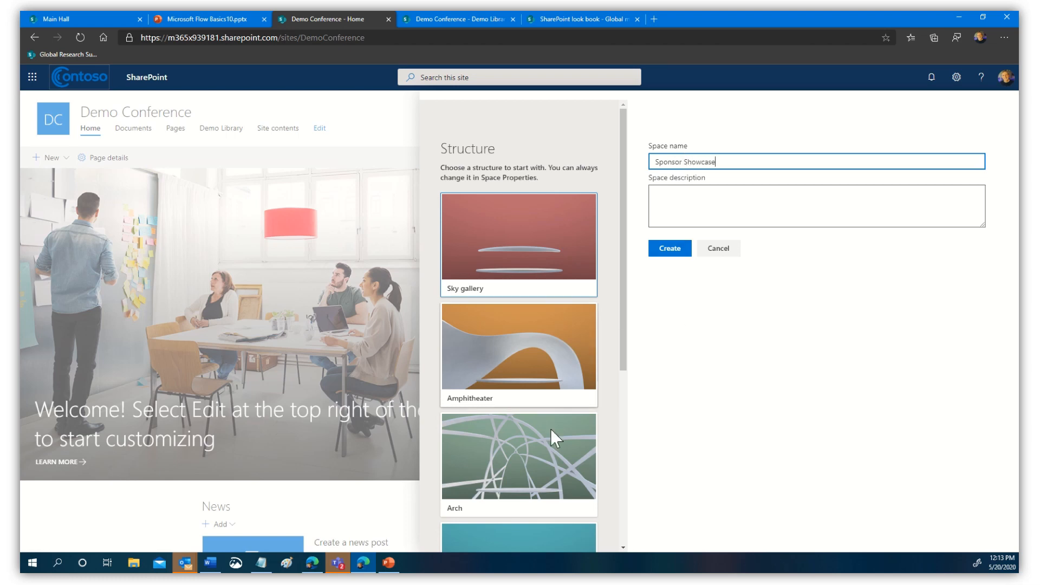
left_click_drag(625, 367, 621, 480)
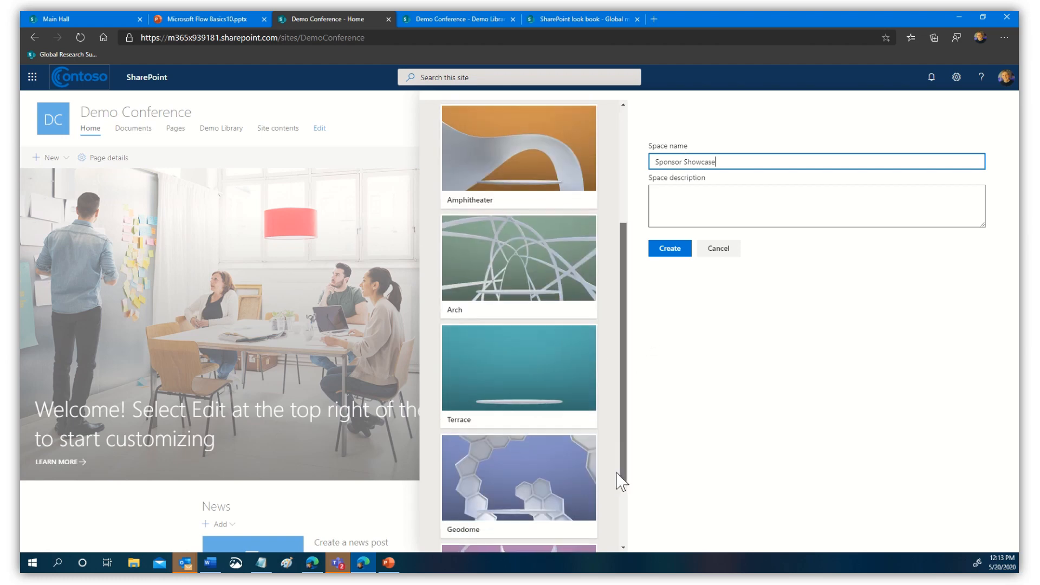
left_click(481, 377)
left_click(660, 254)
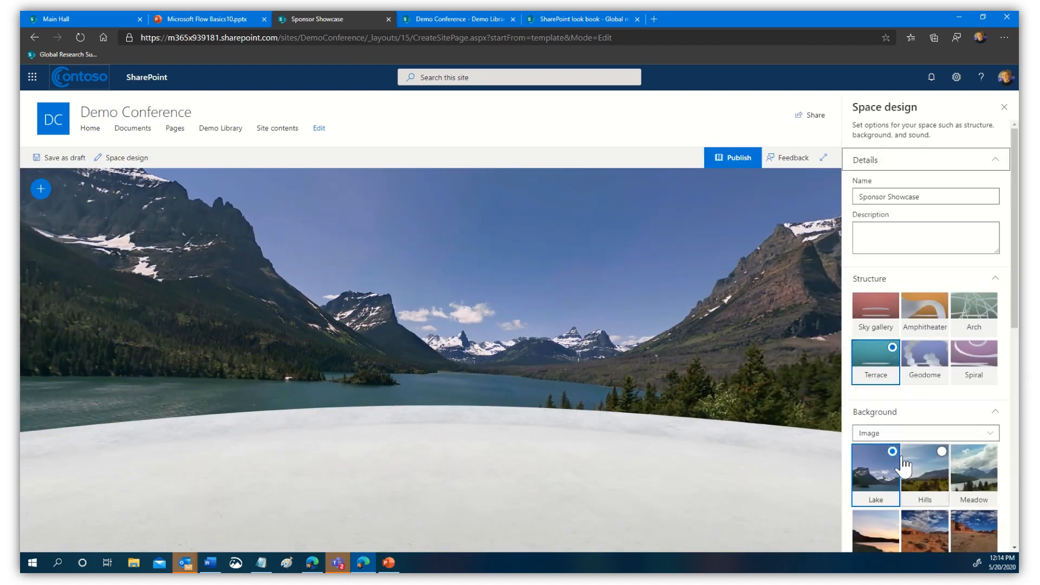
- Set the space background to a solid purple colour (a825cc)
left_click(897, 436)
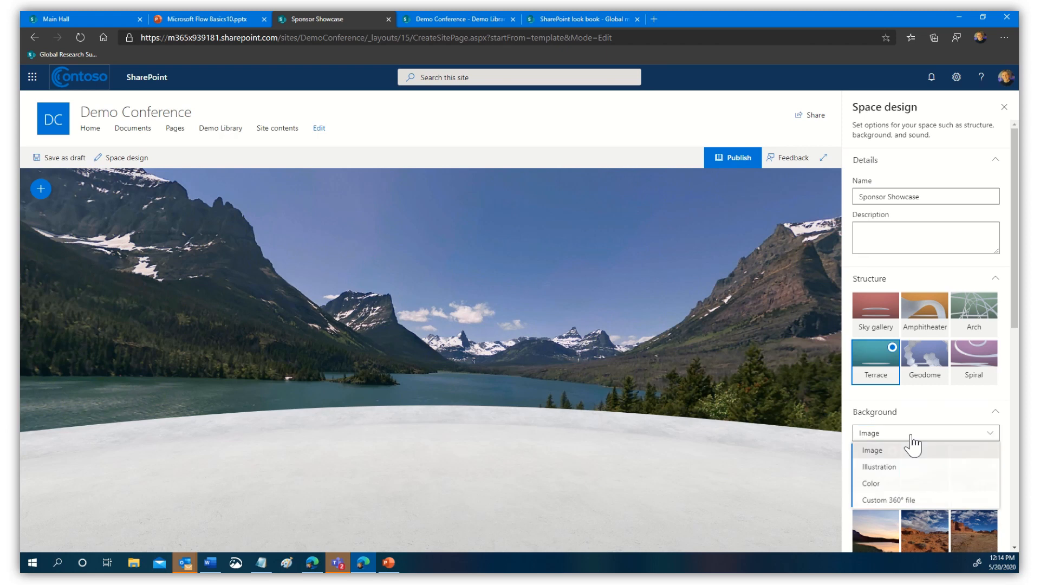
left_click(873, 484)
scroll(972, 423, "down", 3)
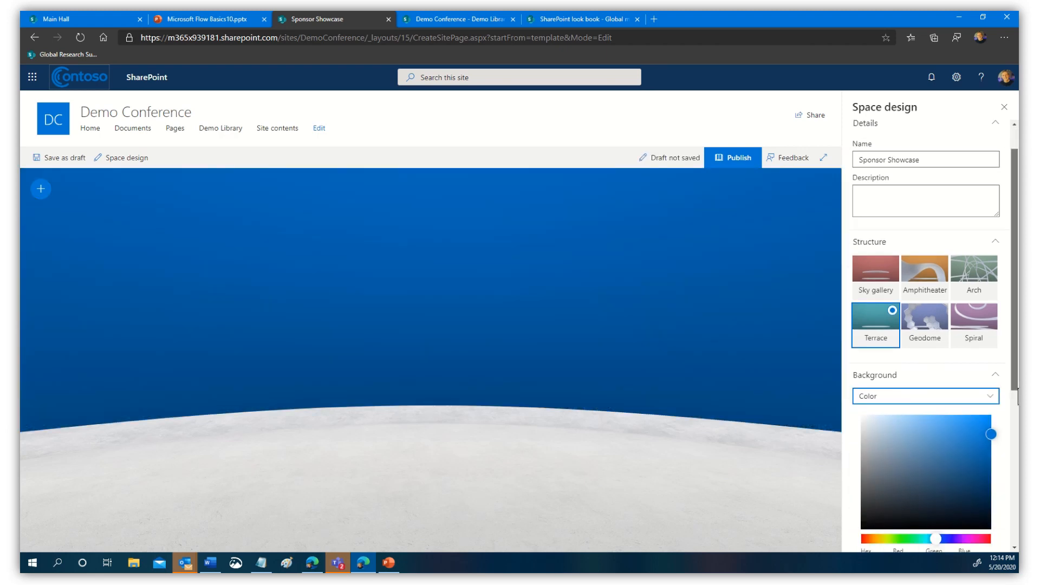
left_click(966, 397)
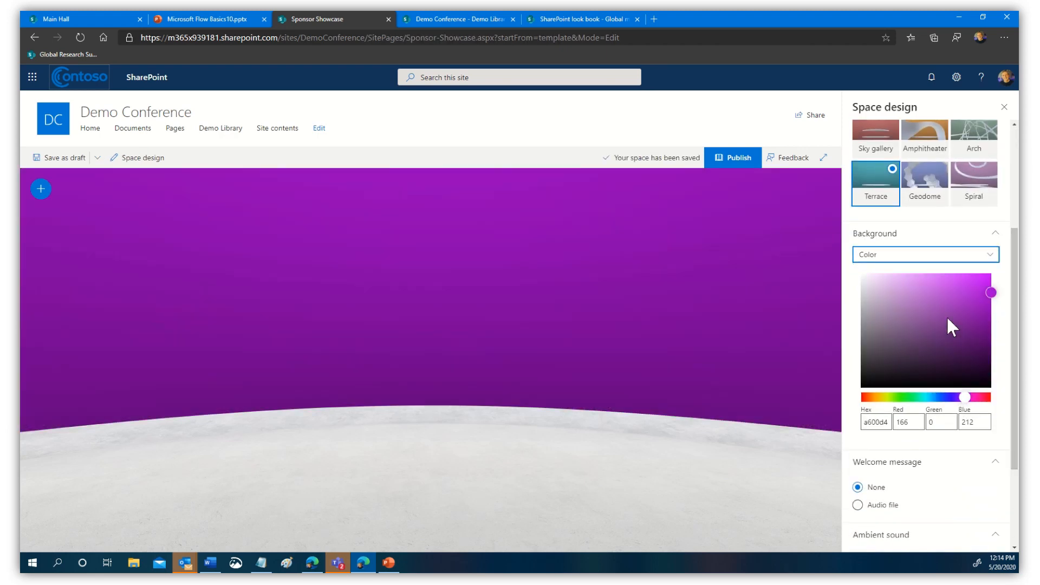
left_click(968, 296)
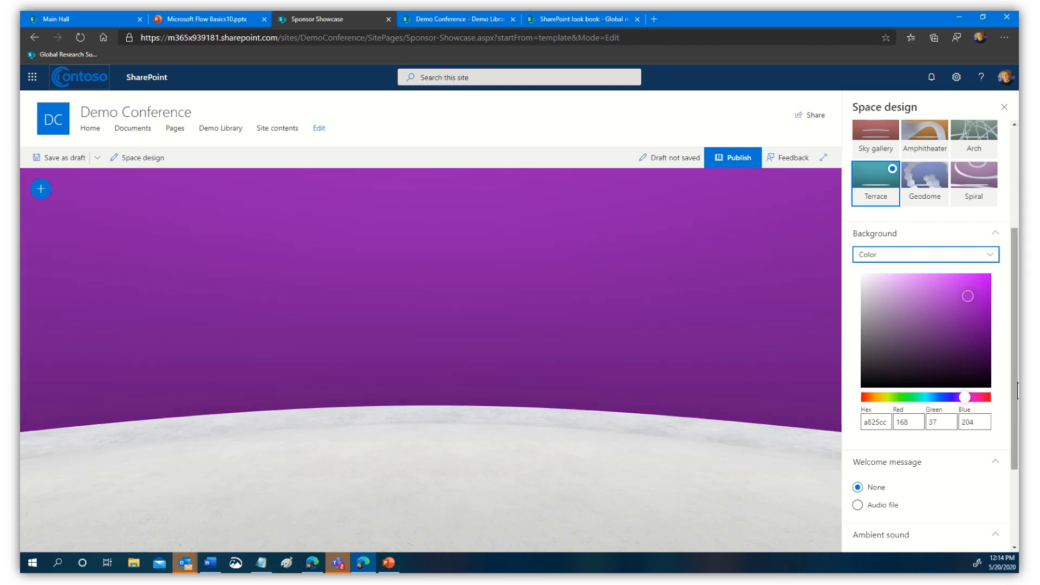
- Add Music ambient sound at 10% volume and publish Sponsor Showcase
scroll(1008, 483, "down", 3)
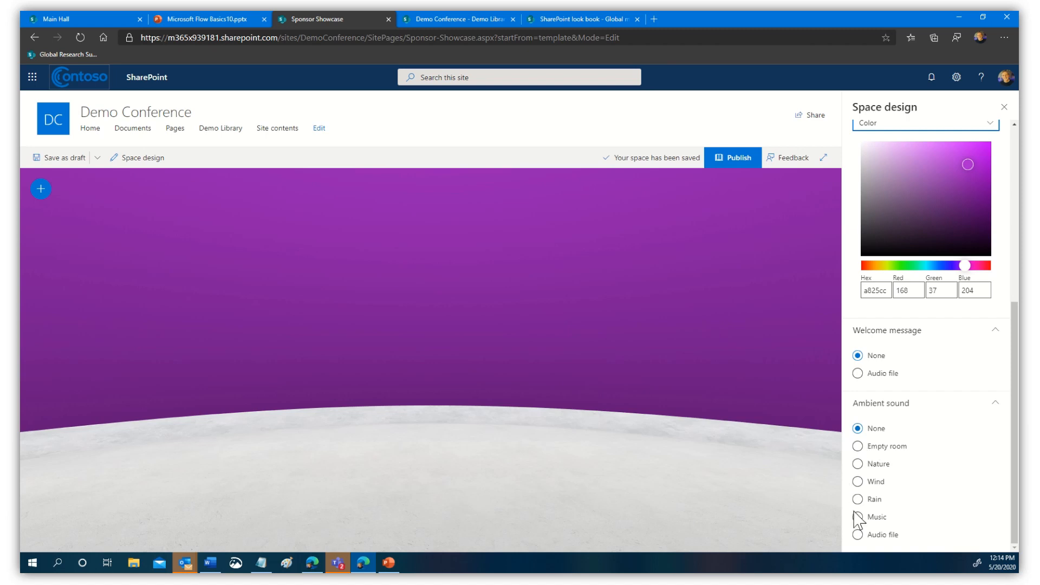
left_click(858, 518)
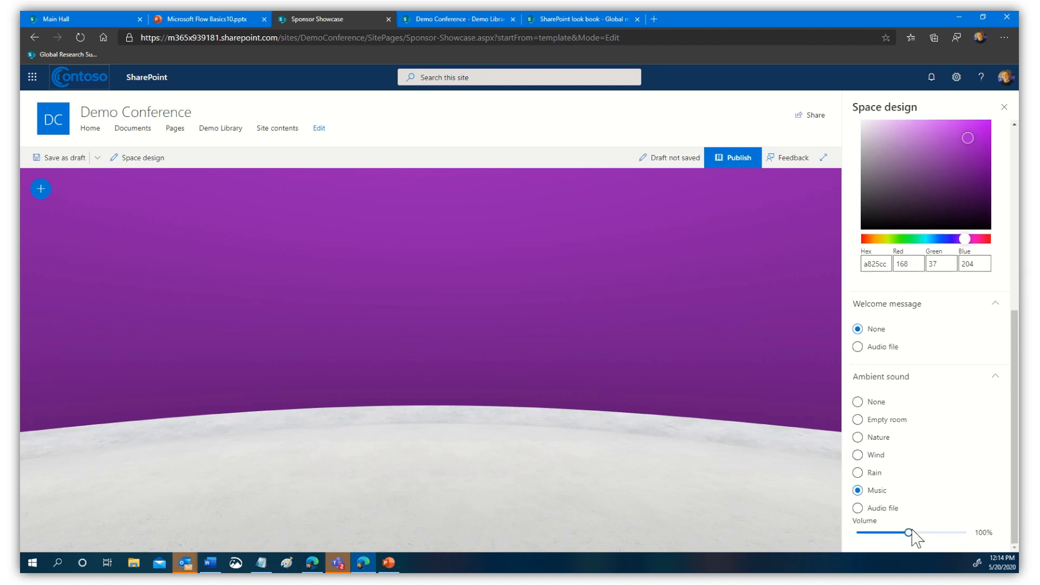
left_click(857, 533)
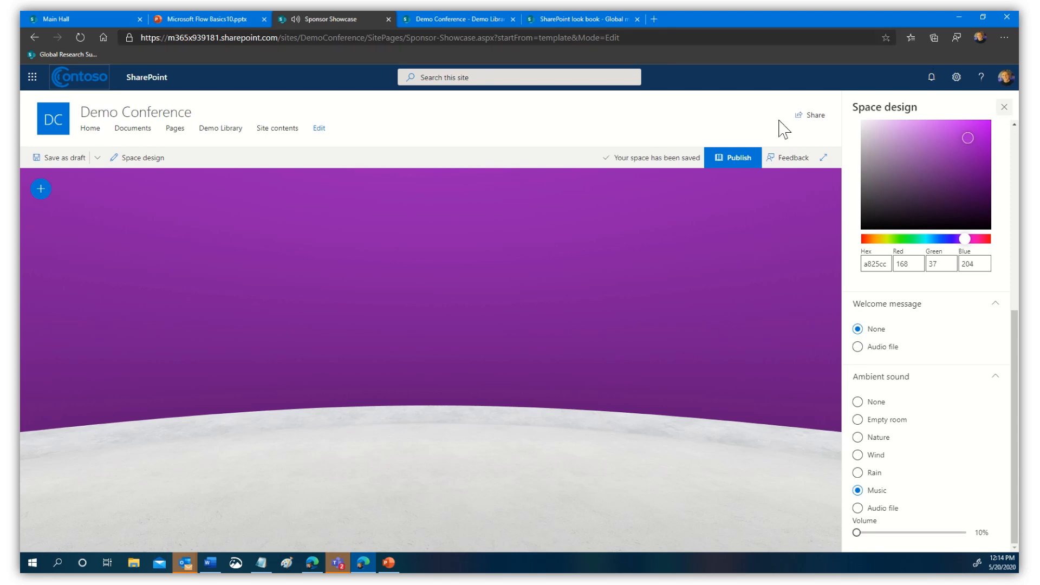
left_click(742, 159)
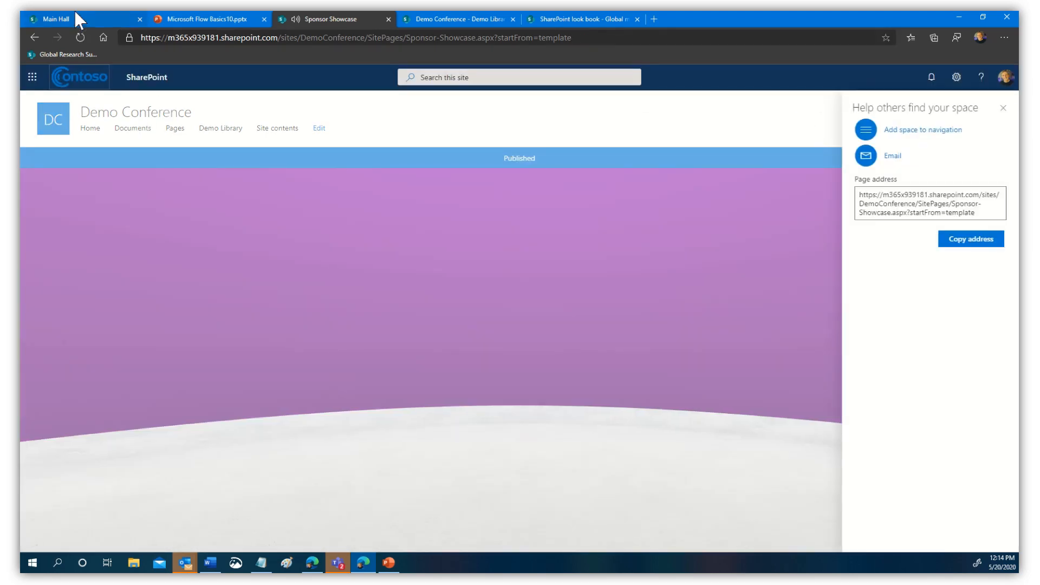
- Make Main Hall's sponsor image link to the Sponsor Showcase space on trigger, then republish
left_click(74, 17)
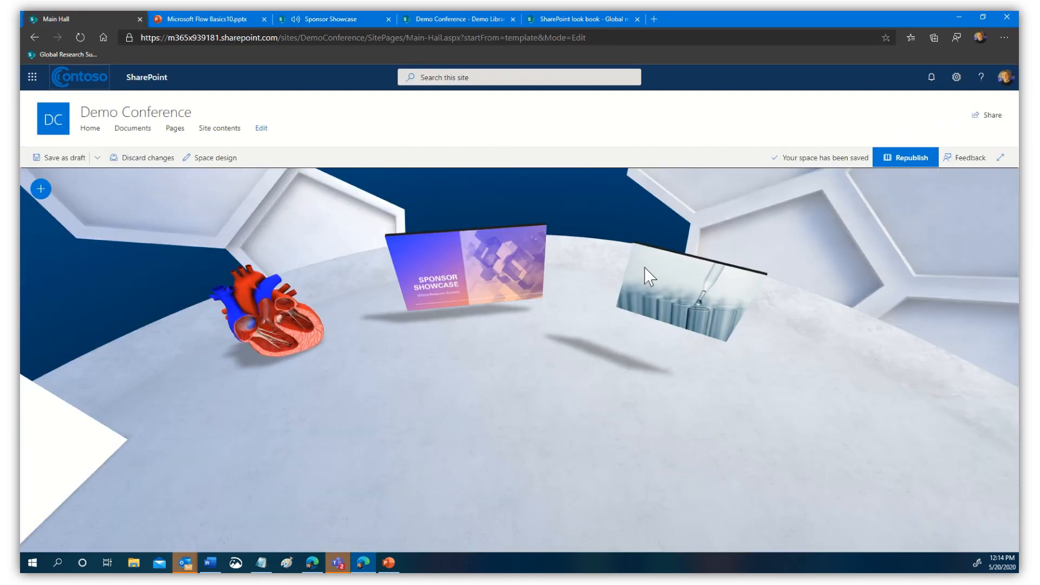
left_click(459, 278)
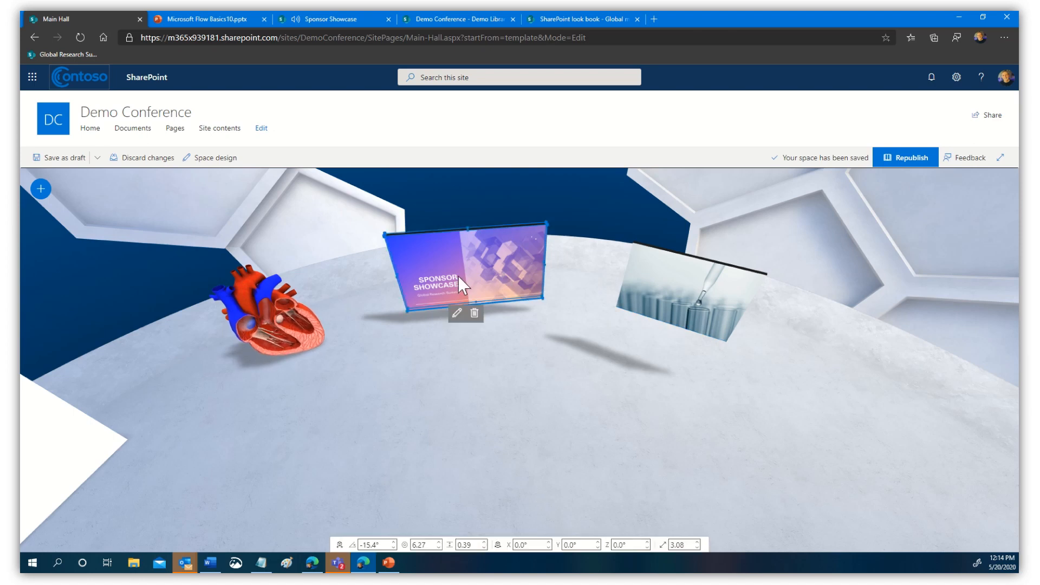
left_click(457, 314)
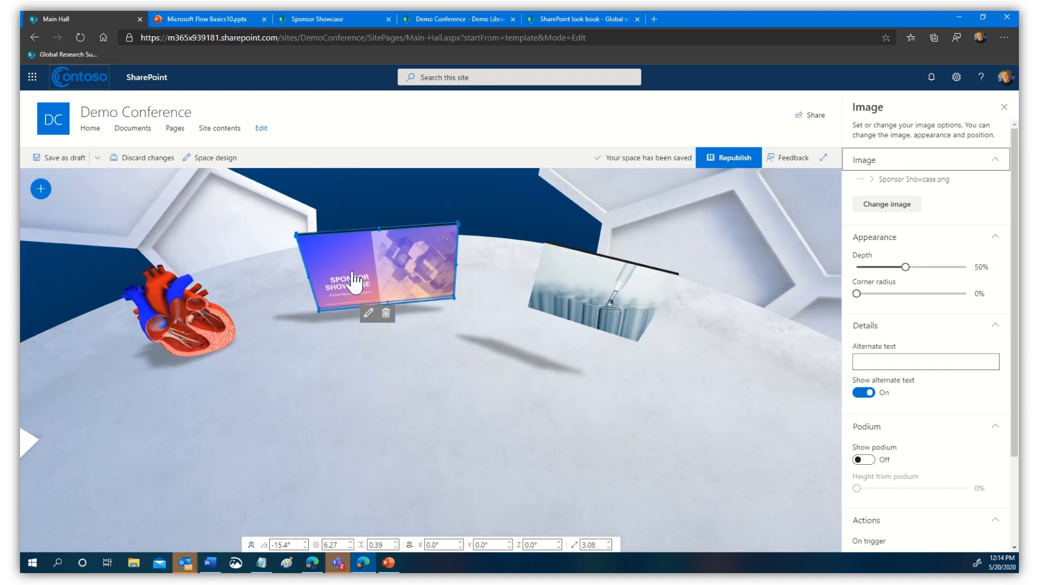
left_click_drag(1016, 462, 1015, 546)
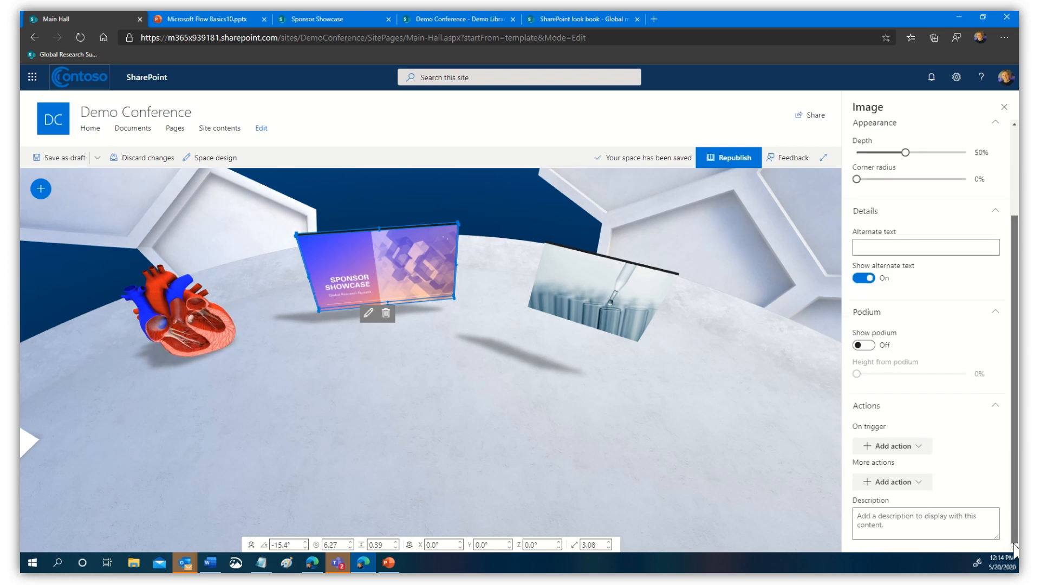
left_click(913, 447)
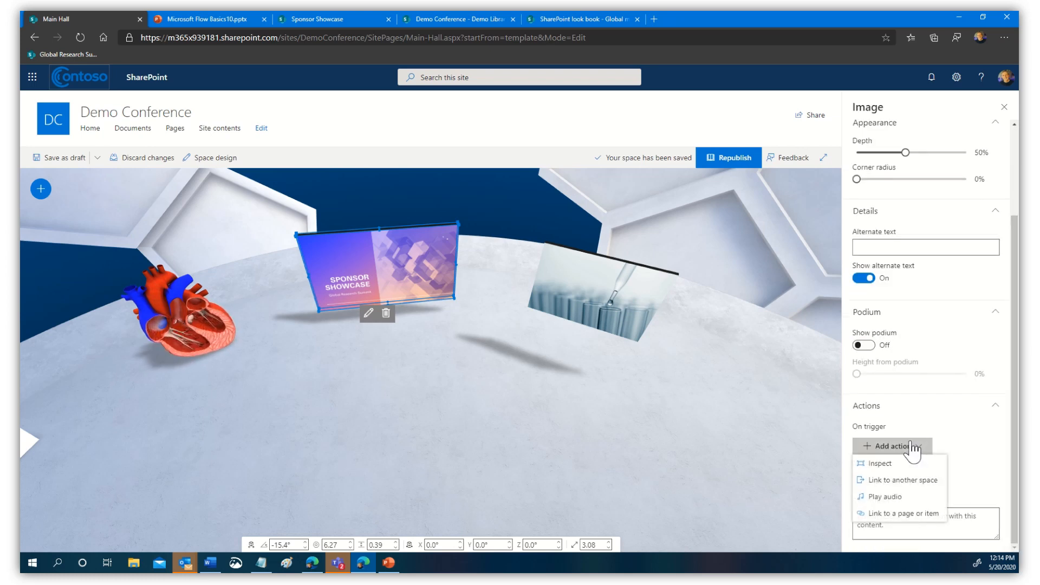
left_click(910, 480)
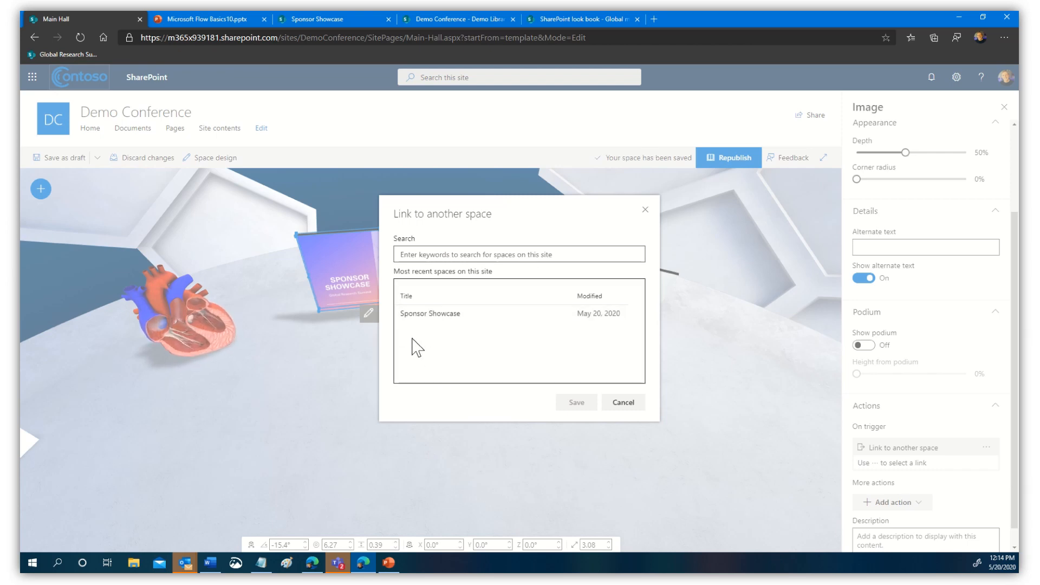
left_click(430, 319)
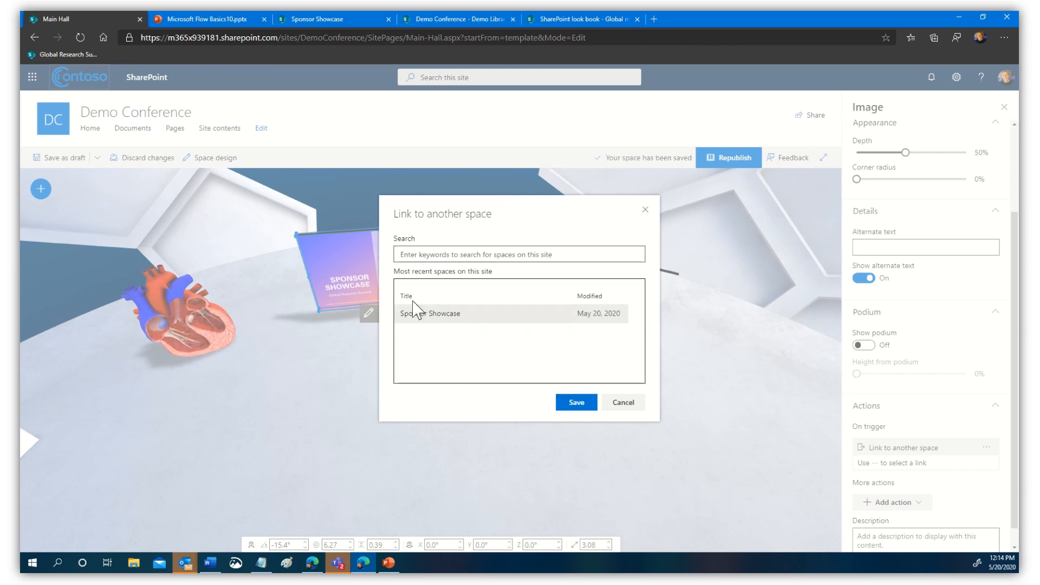
left_click(577, 404)
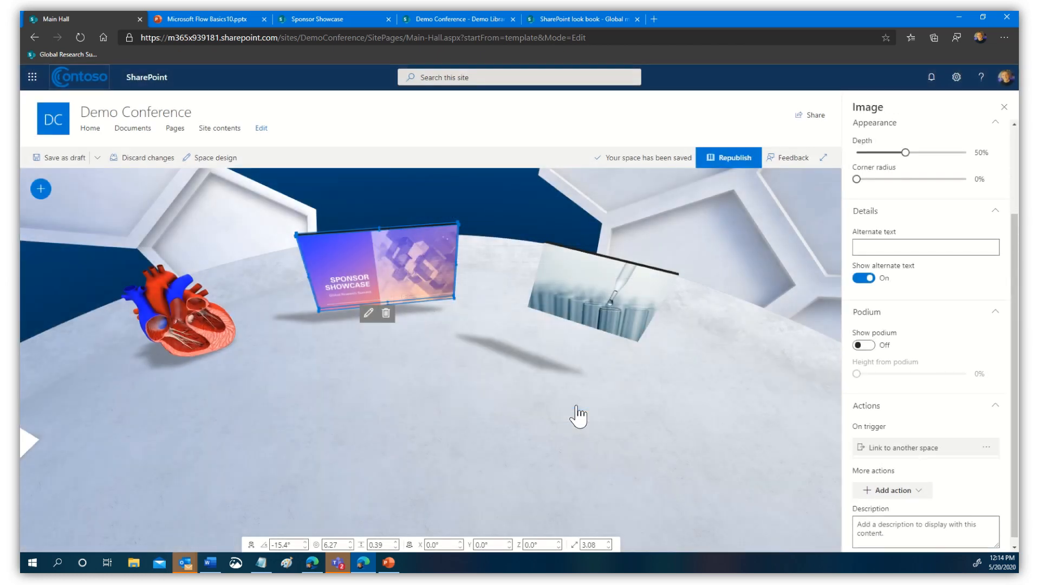
left_click(1004, 107)
left_click(908, 157)
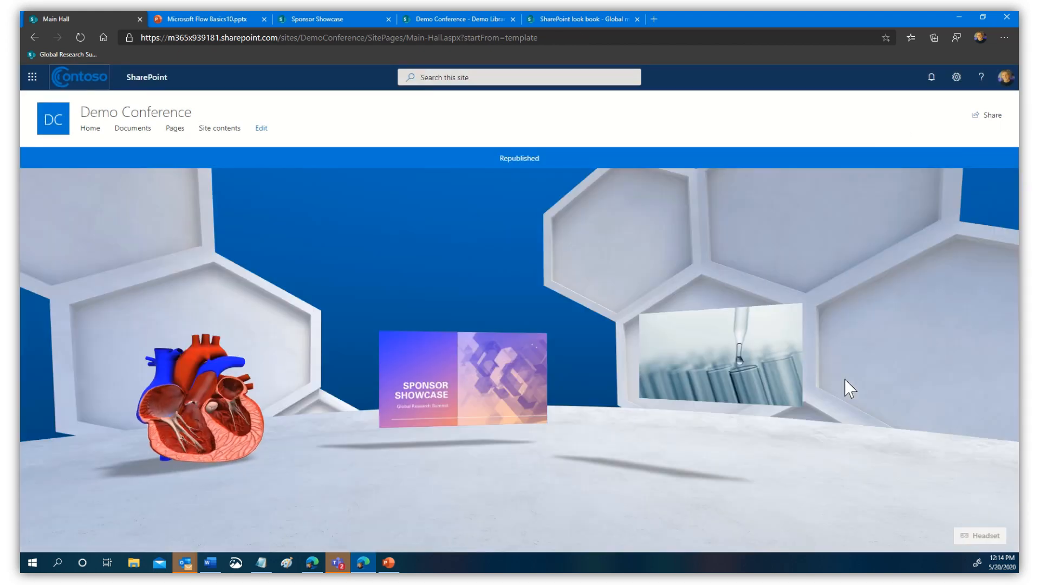
- Follow the sponsor image to the purple Sponsor Showcase space, look around, and show the Office 365 apps
left_click(468, 394)
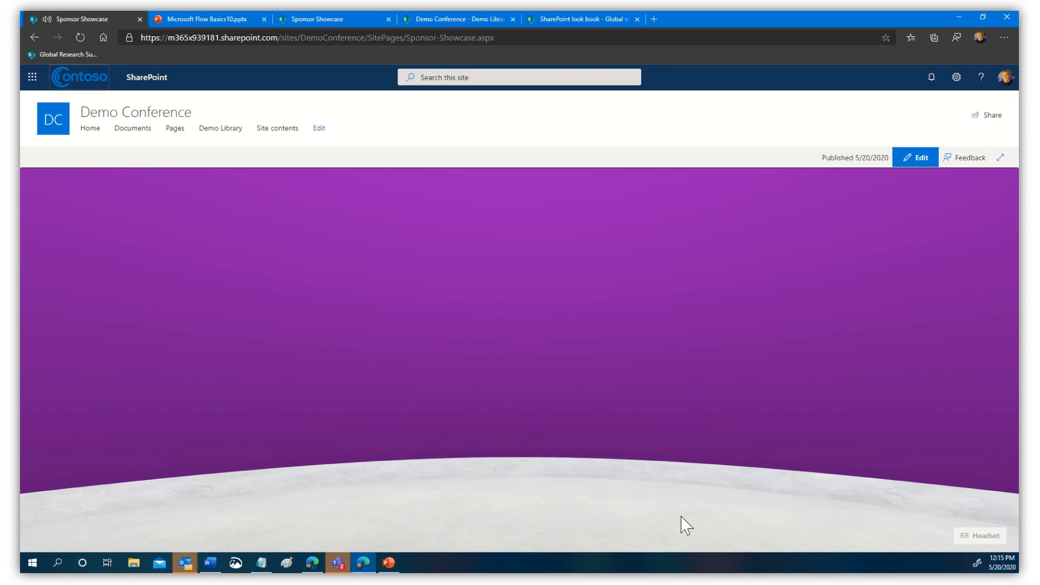
left_click_drag(643, 378, 547, 418)
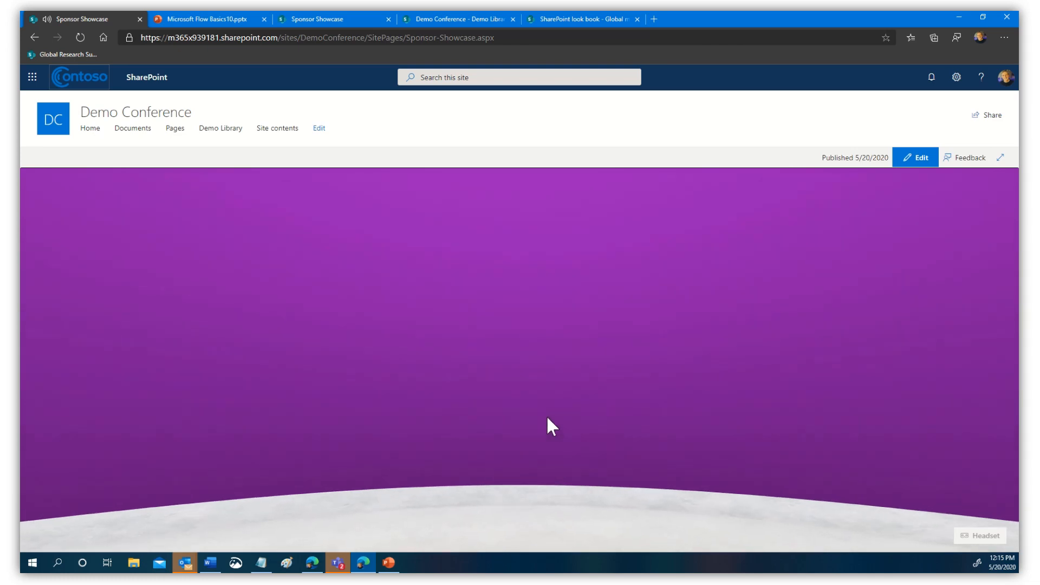
left_click(32, 78)
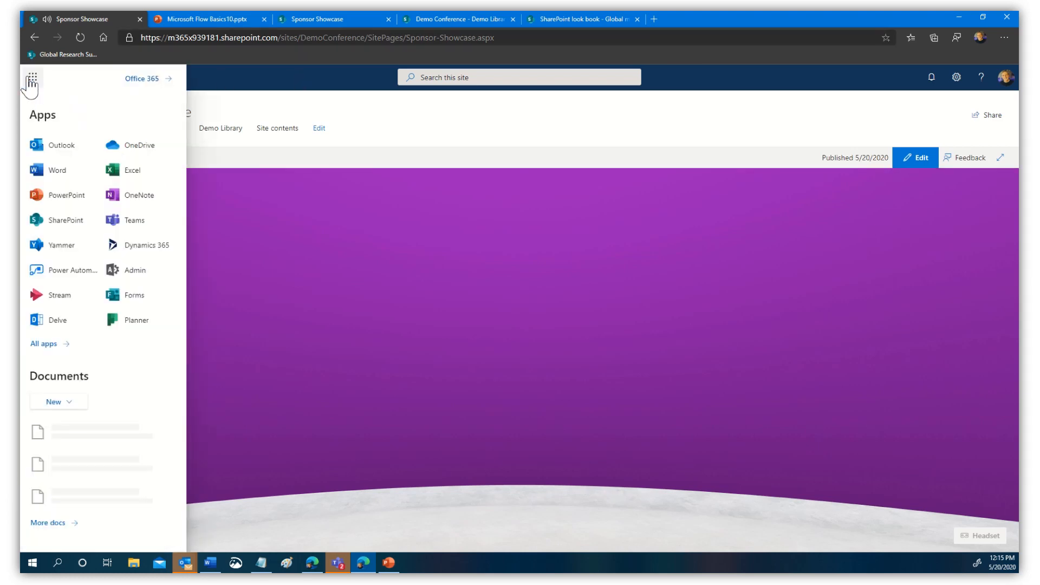
- Open the LPAPP app's LP Portal page in Microsoft Teams, then show the Office 365 app list
left_click(126, 221)
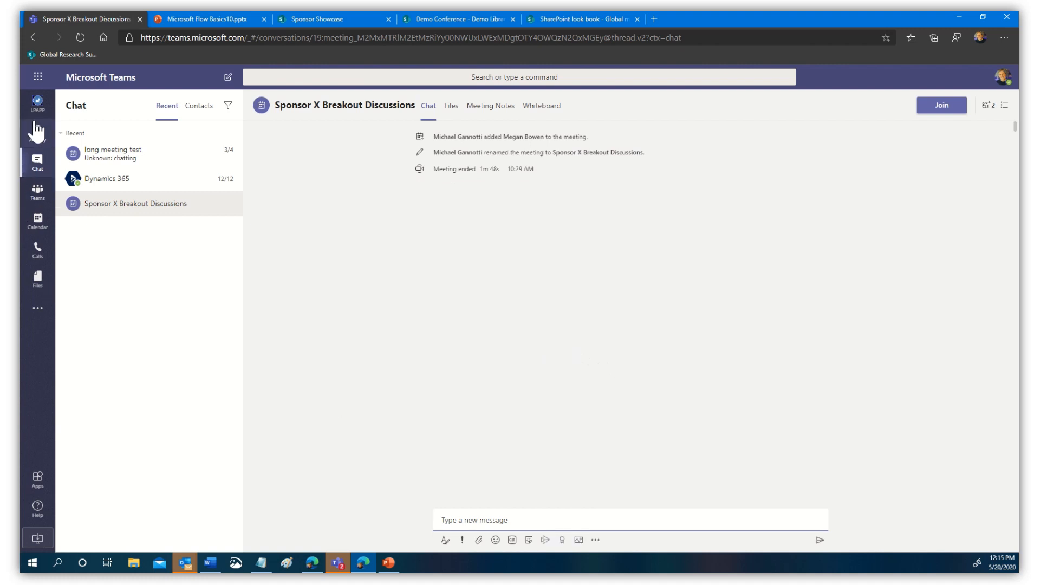
left_click(38, 105)
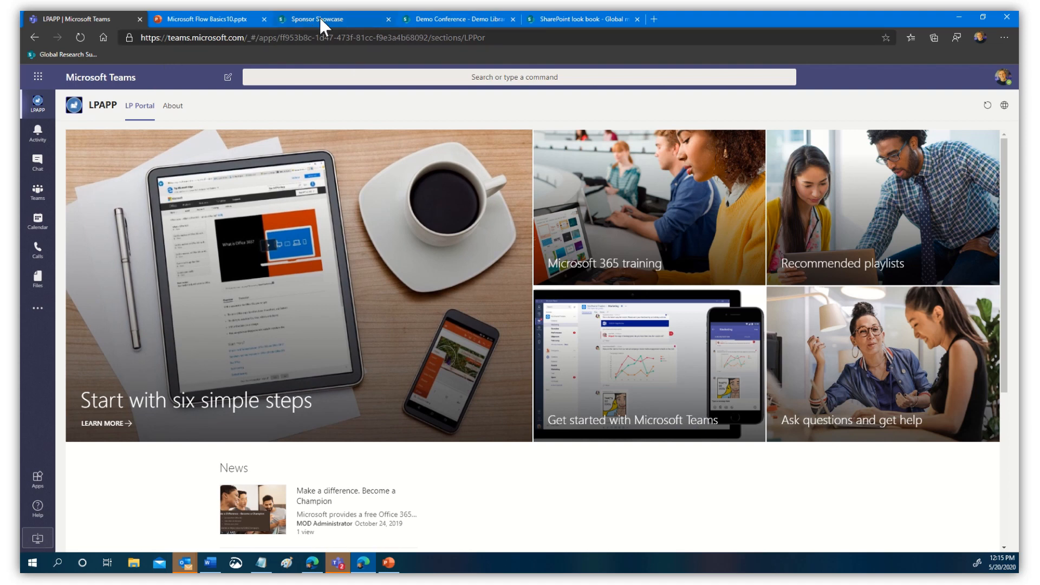
left_click(38, 79)
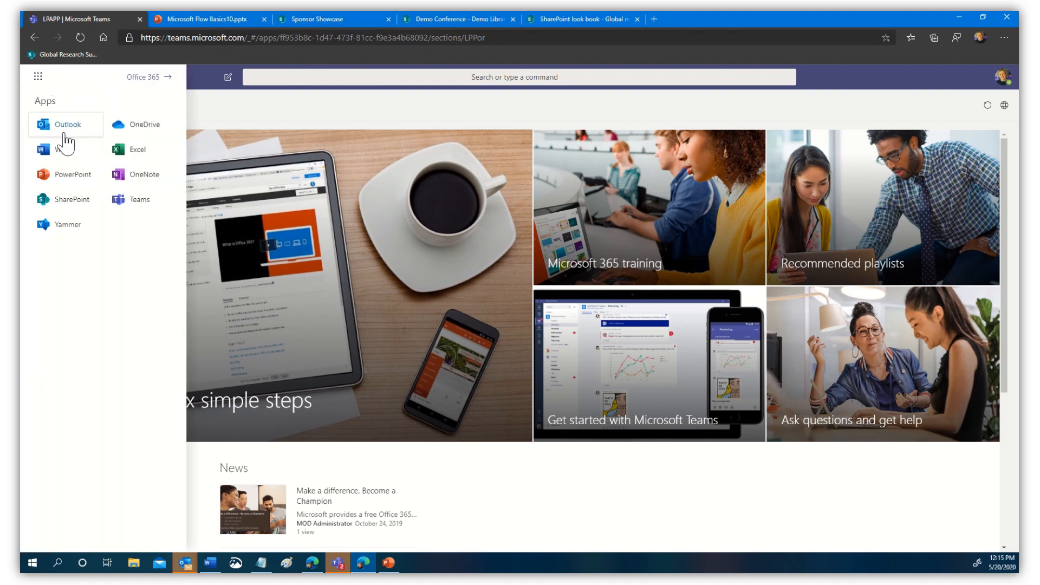
- Open the May 2020 month calendar in Outlook and select Saturday May 16
left_click(64, 123)
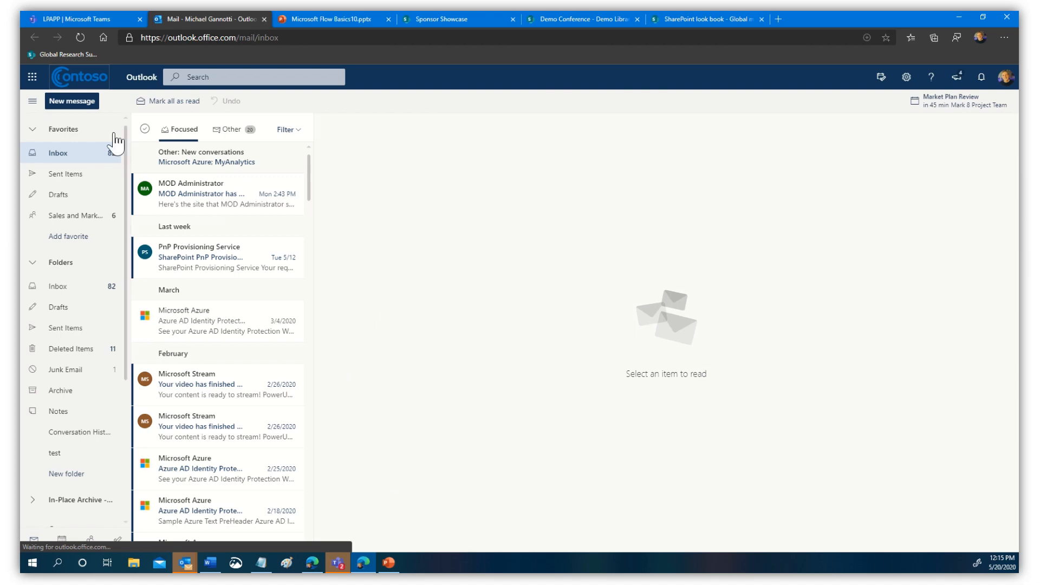
left_click(59, 541)
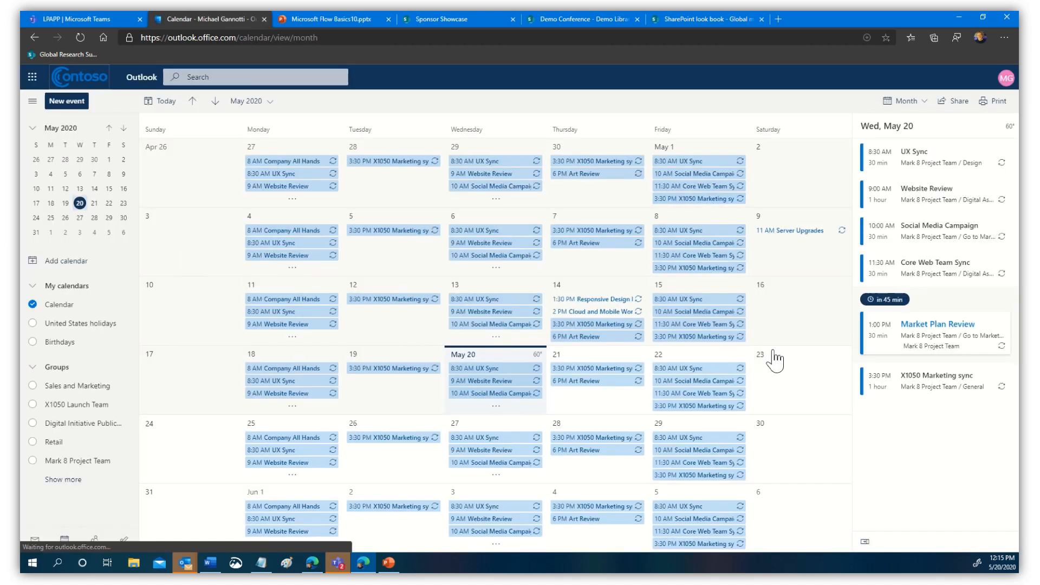
left_click(786, 322)
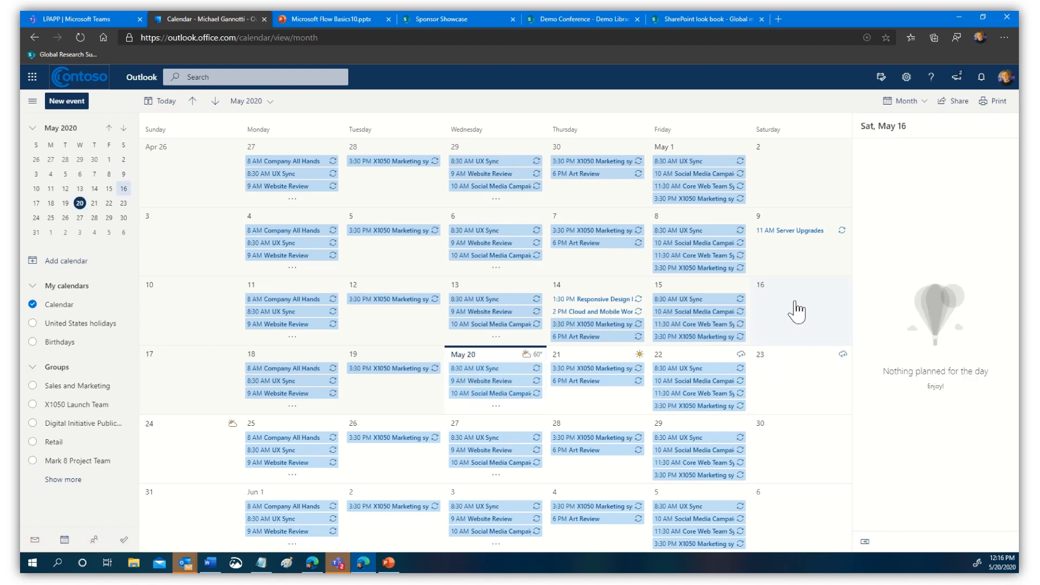
- Send a 'Breakout session' Teams meeting invite for May 16, 11:00 AM–12:00 PM, to one suggested contact
double_click(797, 311)
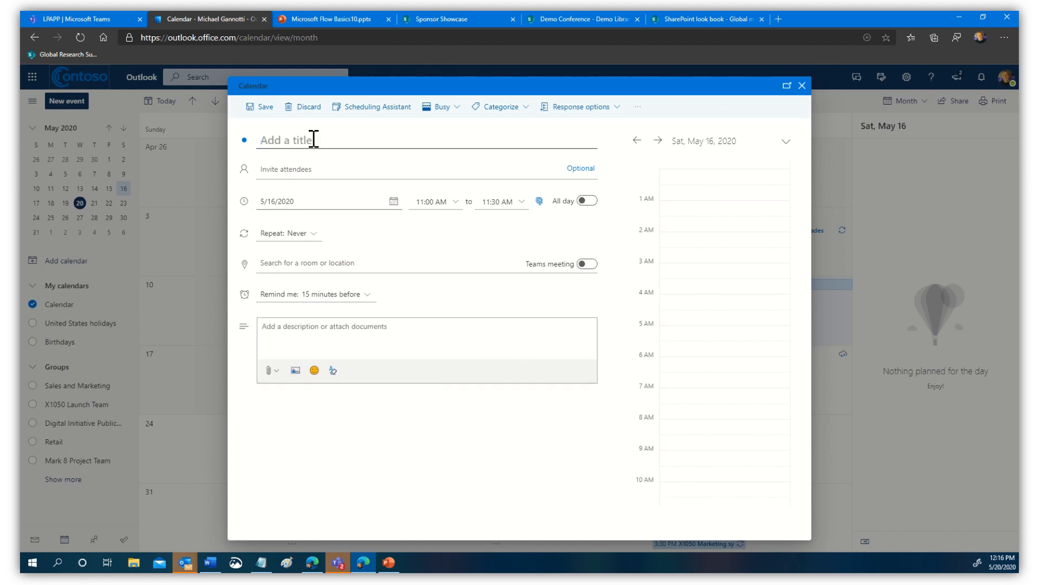
type("Br")
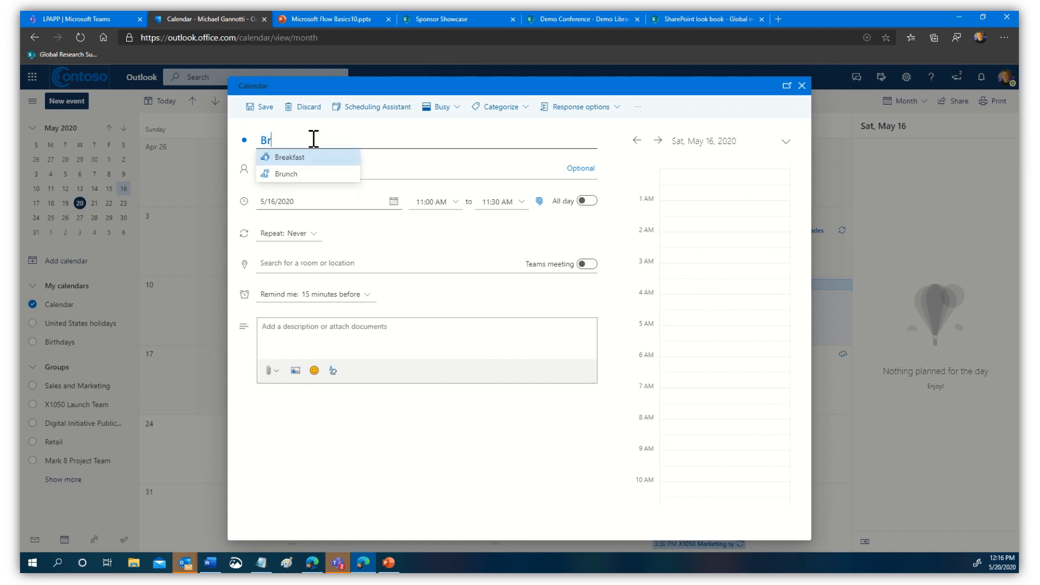
type("eakou")
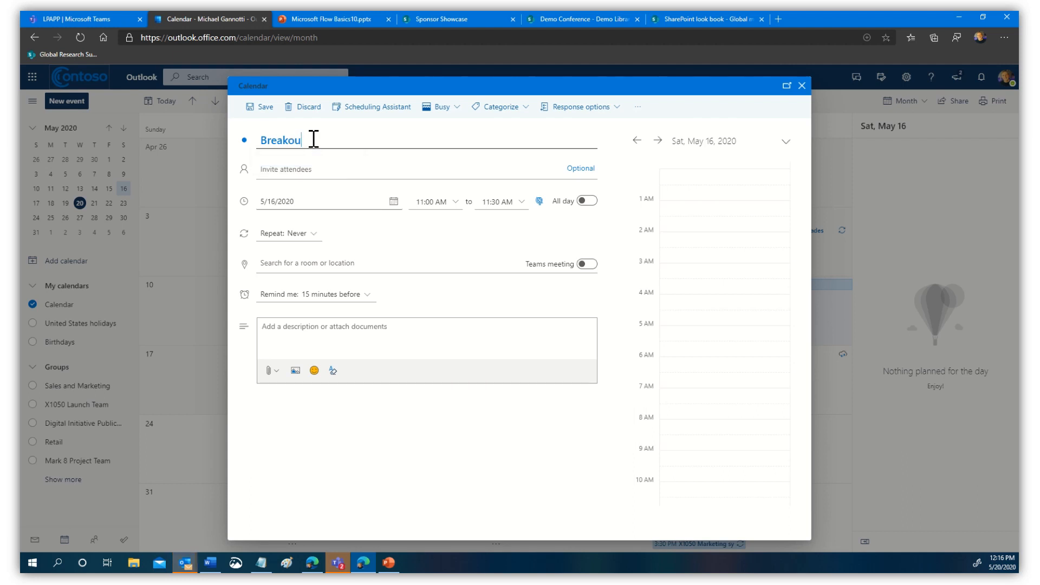
type("t session")
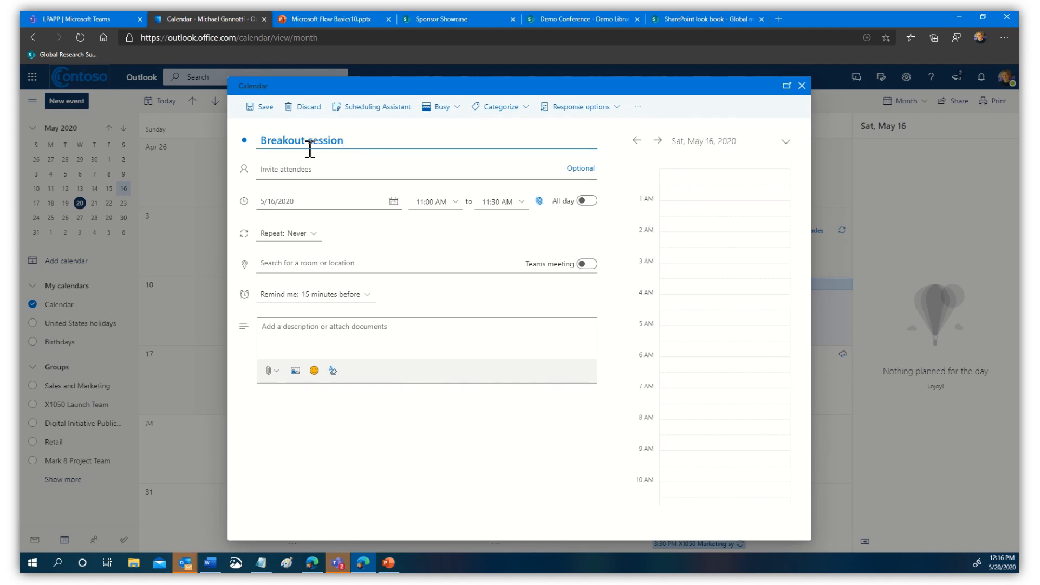
left_click(439, 162)
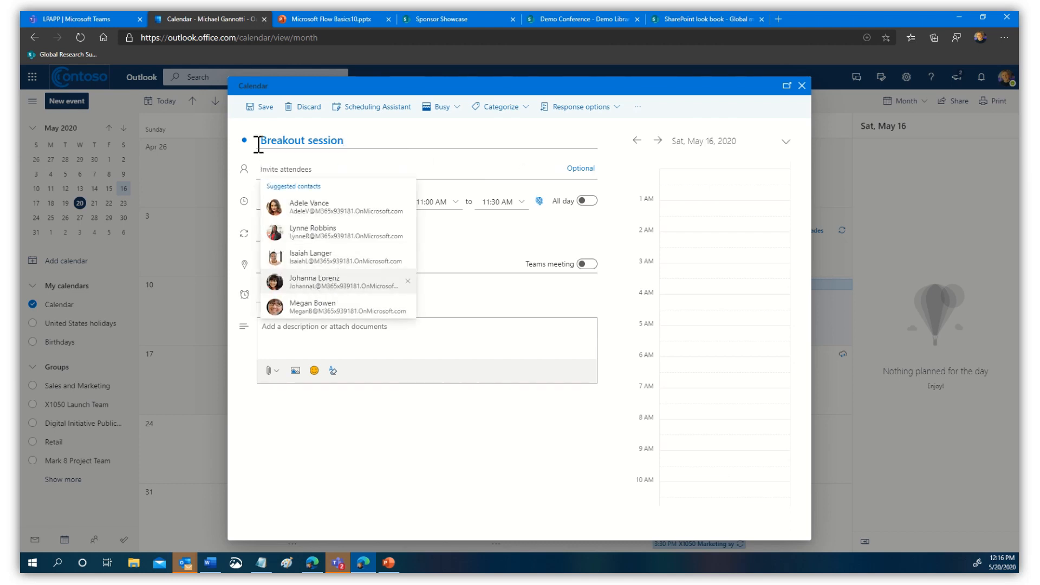
left_click(347, 282)
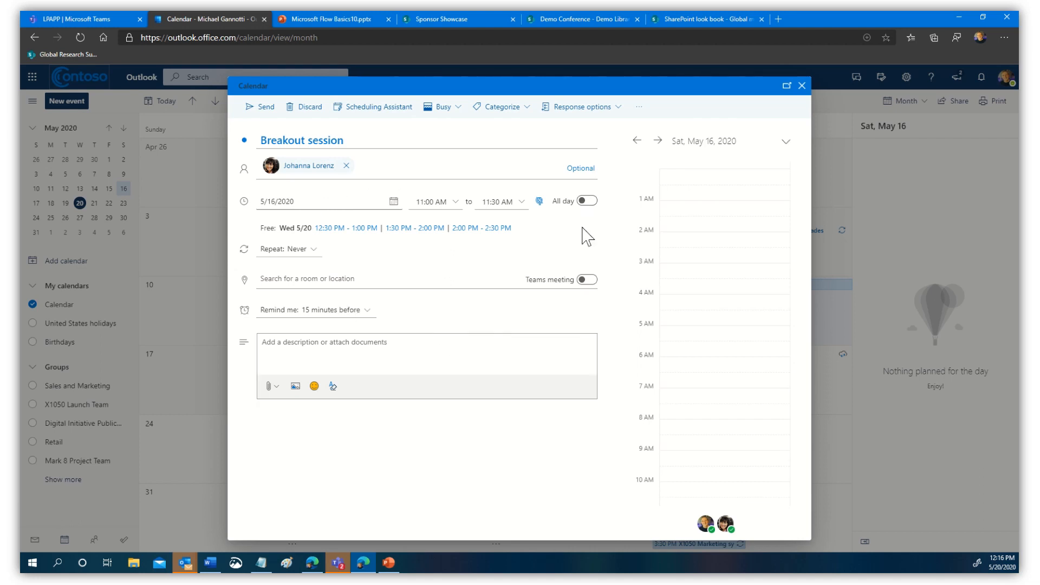
left_click(520, 207)
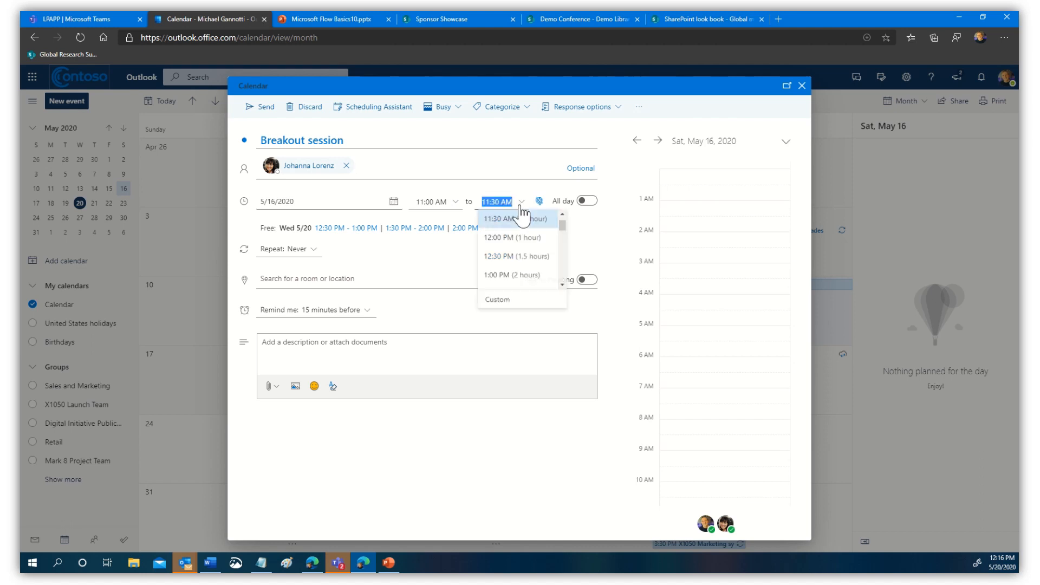
left_click(496, 240)
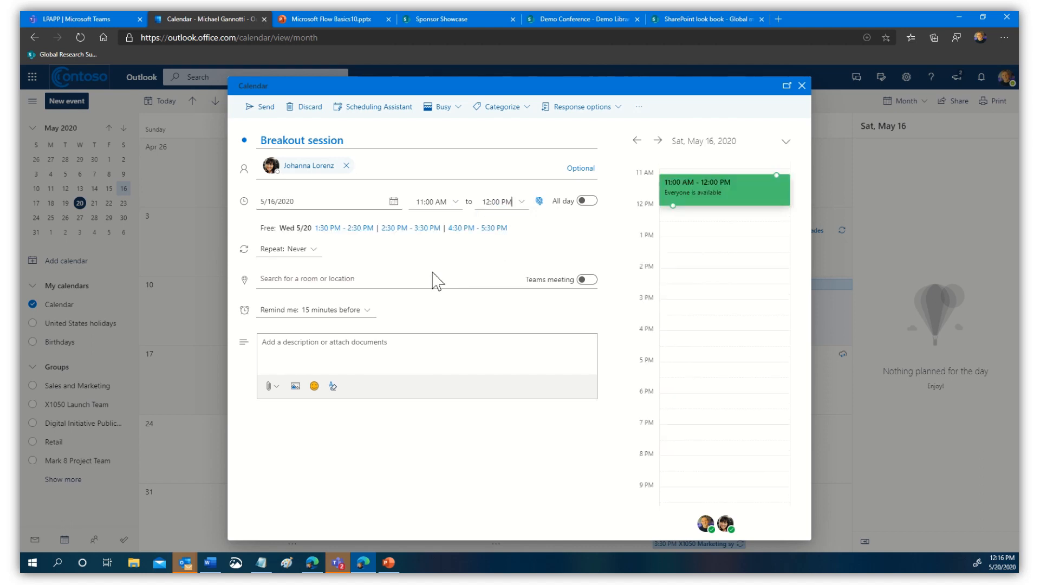
left_click(587, 280)
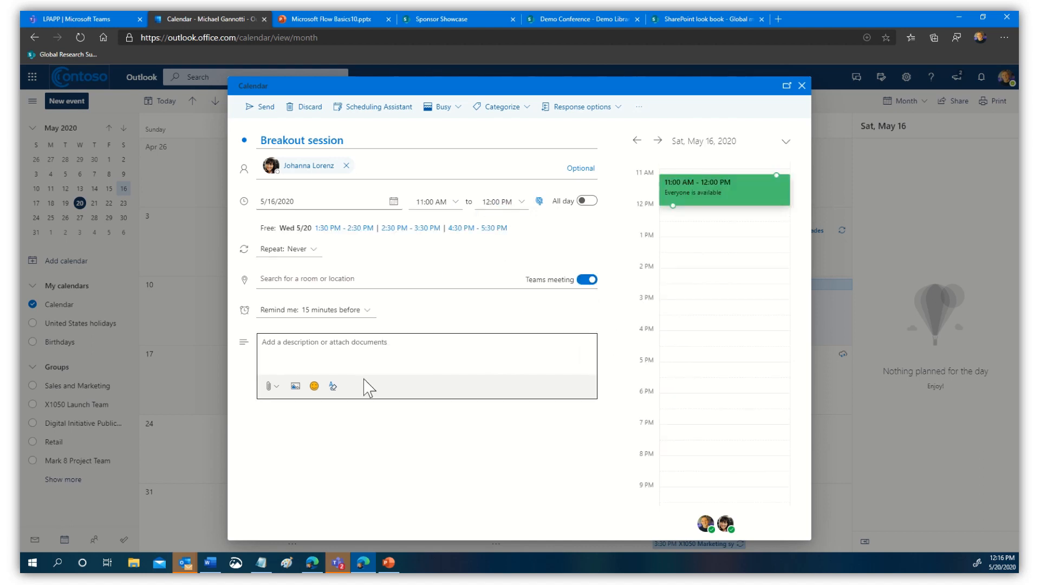
left_click(392, 350)
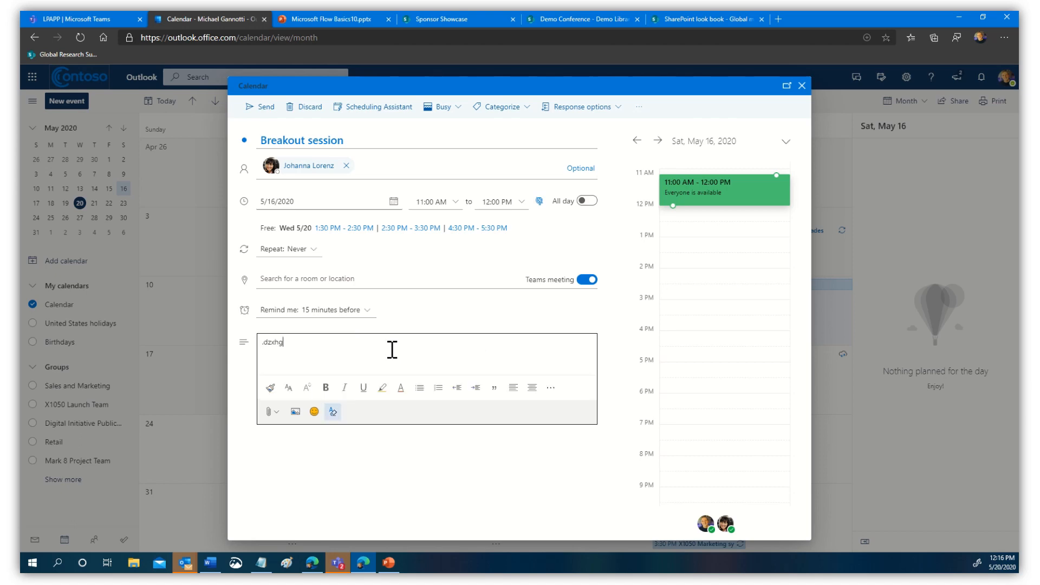
type(".dzxhgkjdfngkdjfghkjfghdkfjghdfgdfg")
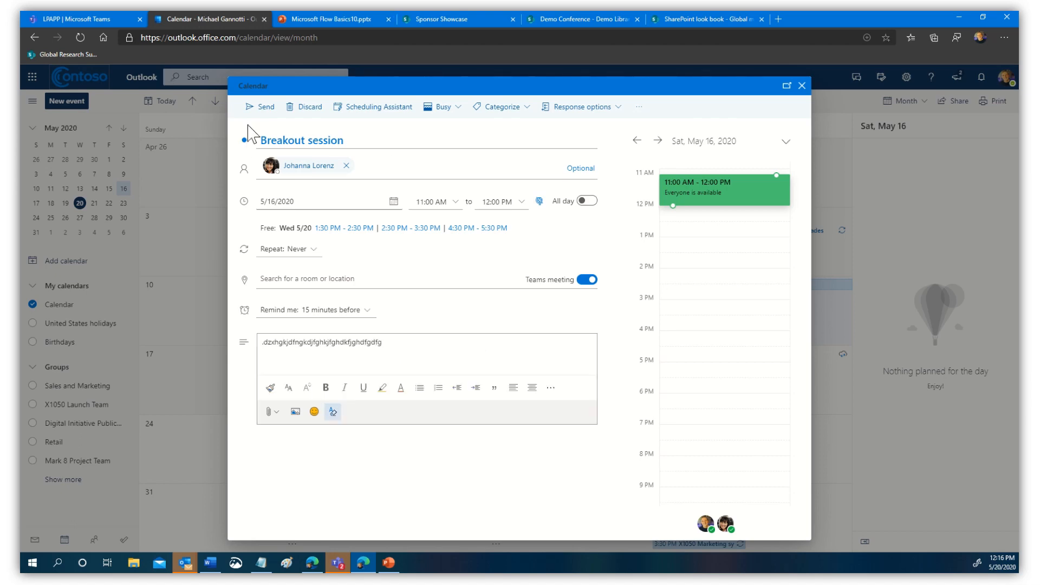
left_click(265, 108)
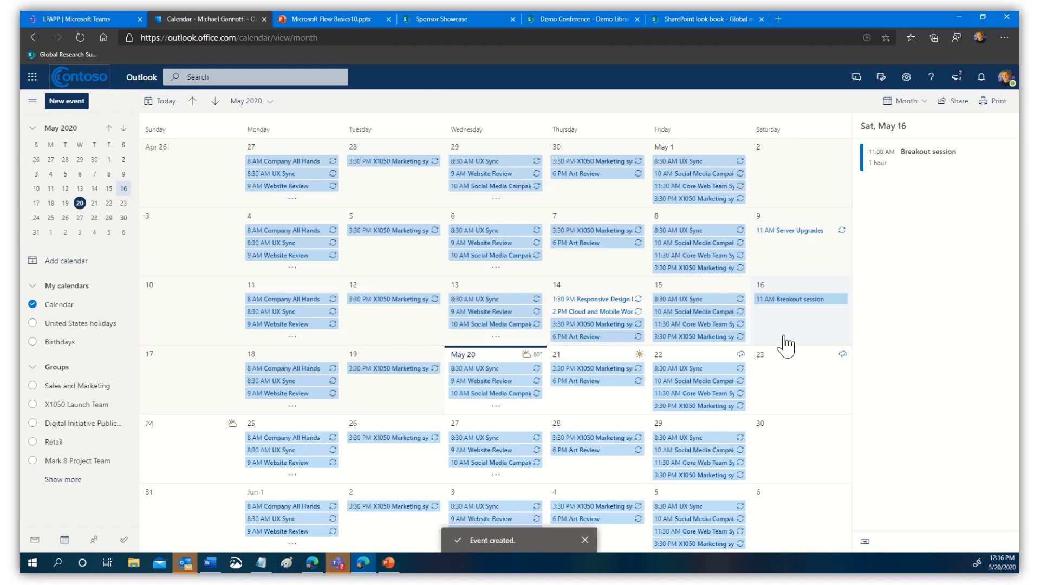
- Open the new Breakout session event in full and bring up options for its Teams join link
left_click(800, 308)
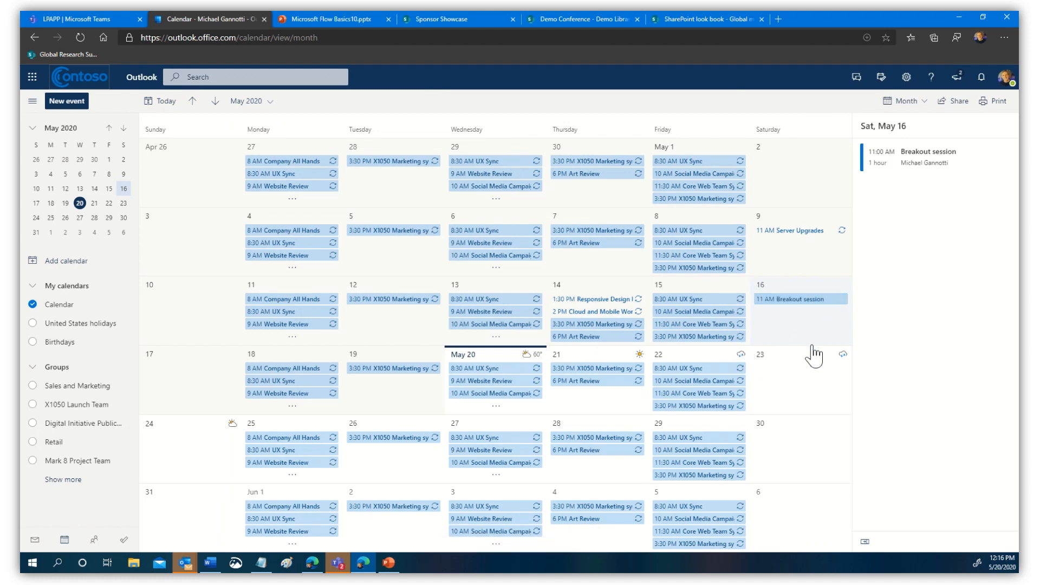
left_click(796, 309)
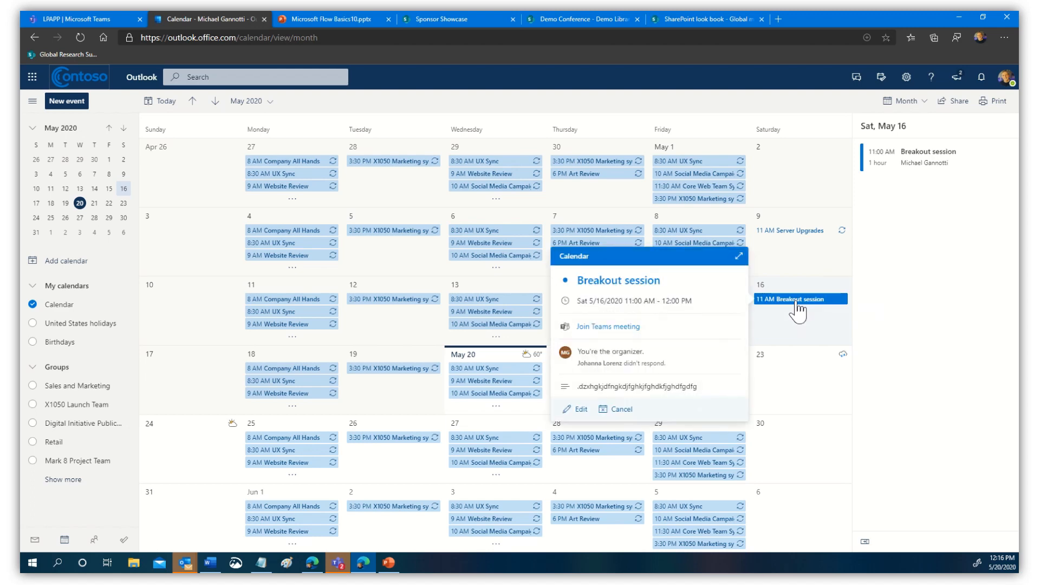
double_click(797, 309)
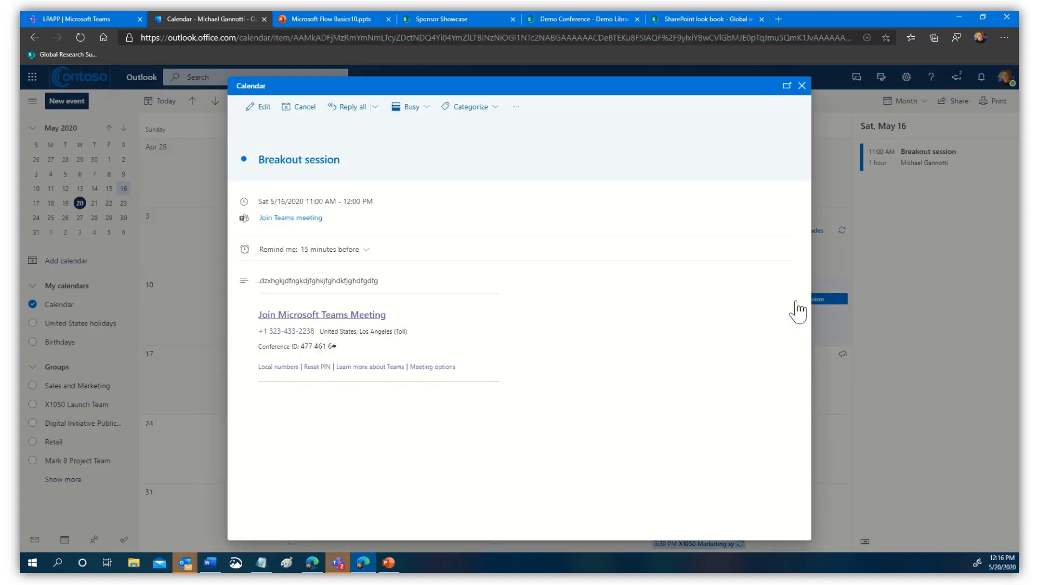
right_click(327, 323)
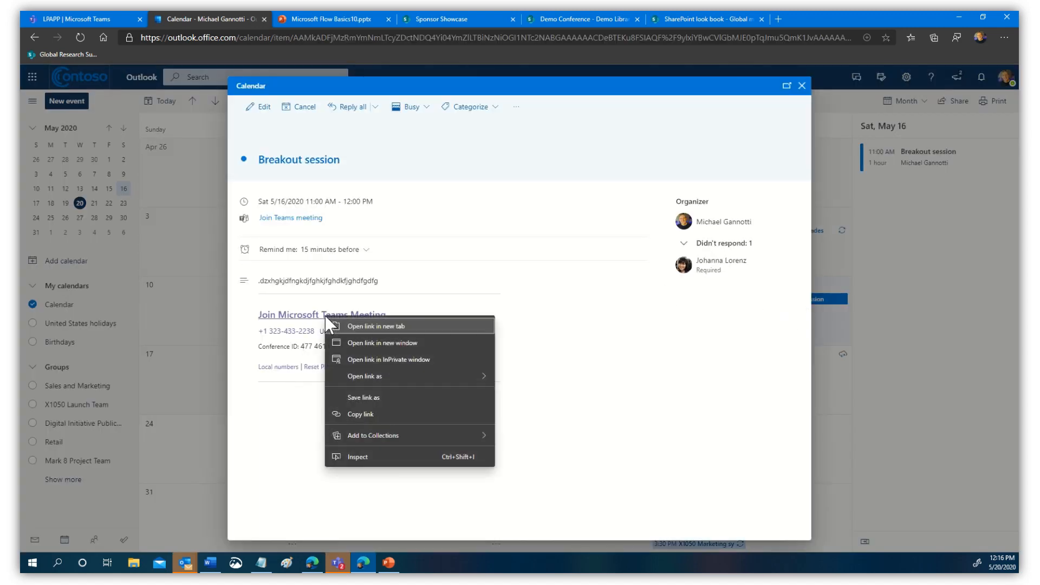
- Copy the Teams join link and paste it on a new line below the first link in Notepad
left_click(359, 415)
left_click(261, 563)
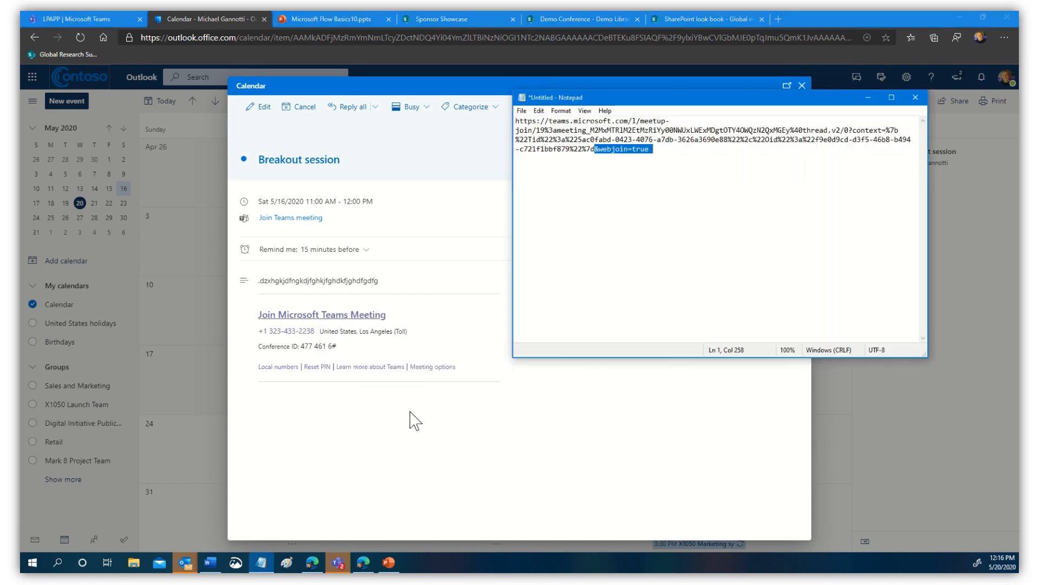
left_click(690, 163)
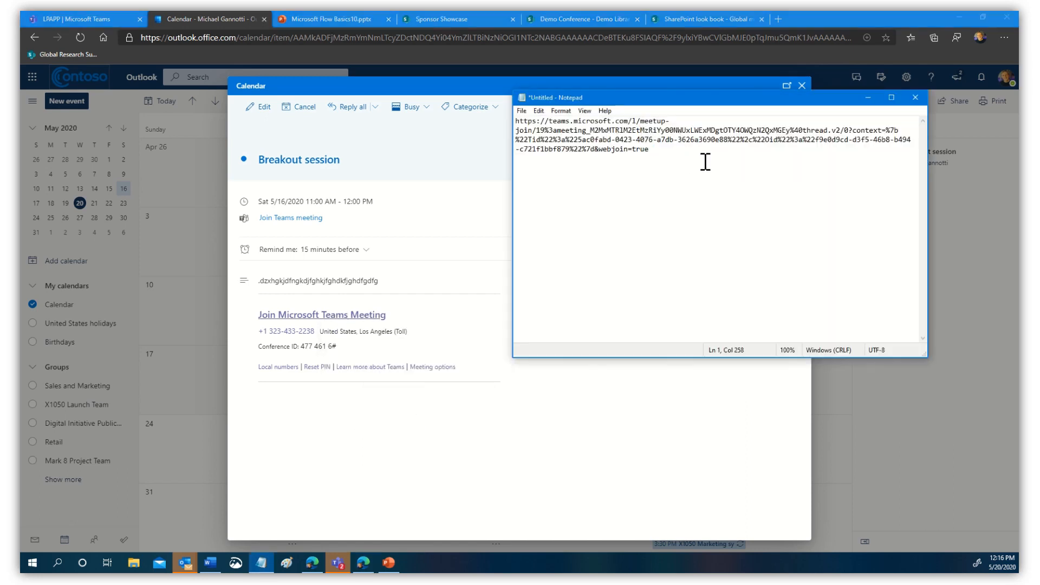
key("Return")
key("Return")
type("https://teams.microsoft.com/l/meetup-join/19%3ameeting_OGZkYzkyZGQtNDMxYi00NzFiLWE3OTgtN2Q4ODJiM2RkZDk3%40thread.v2/0?context=%7b%22Tid%22%3a%225ac0fabd-0423-4076-a7db-3626a3690e88%22%2c%22Oid%22%3a%22f9e0d9cd-d3f5-46b8-b494-c721f1bbf879%22%7d")
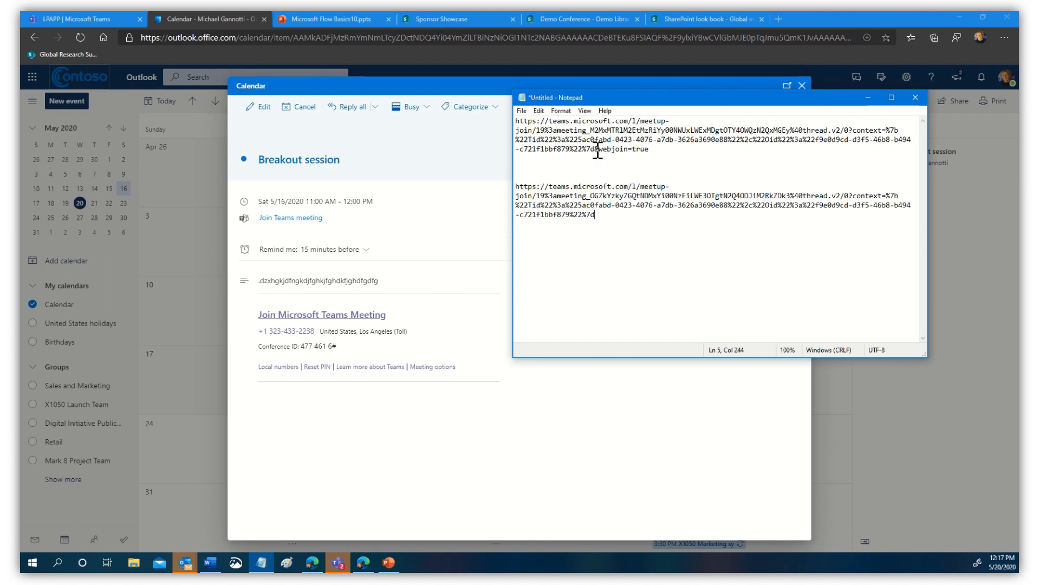
- Append '&webjoin=true' to the second link, copy the completed link, and close the Outlook event
left_click_drag(595, 150, 659, 153)
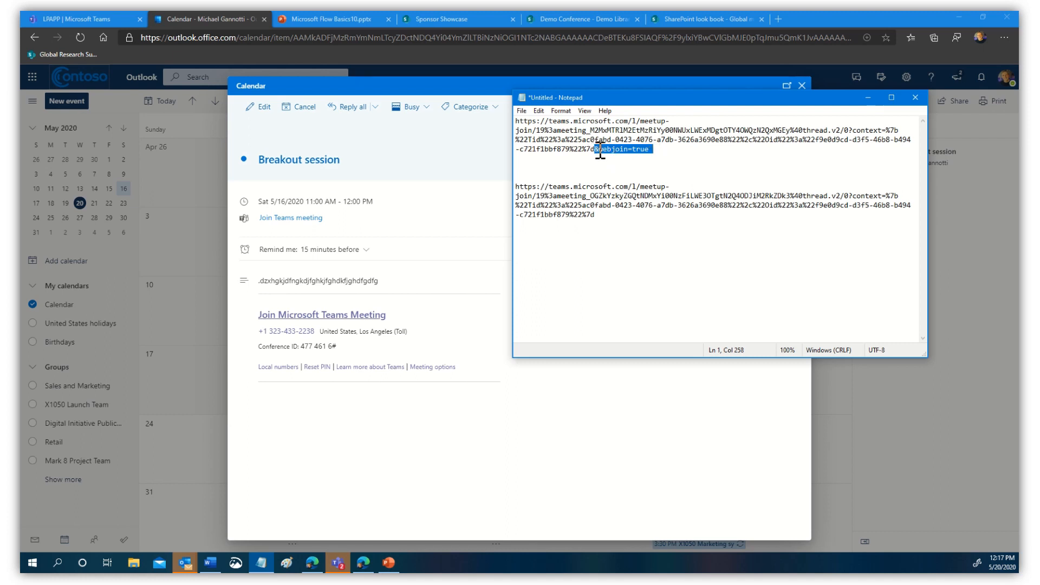
right_click(629, 153)
left_click(547, 185)
left_click(618, 215)
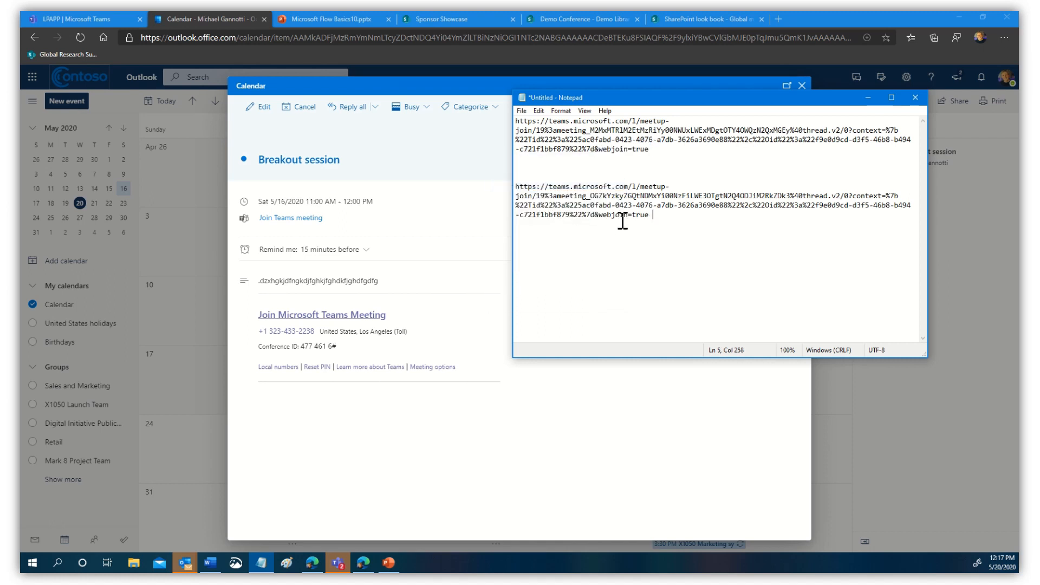
left_click_drag(664, 215, 501, 187)
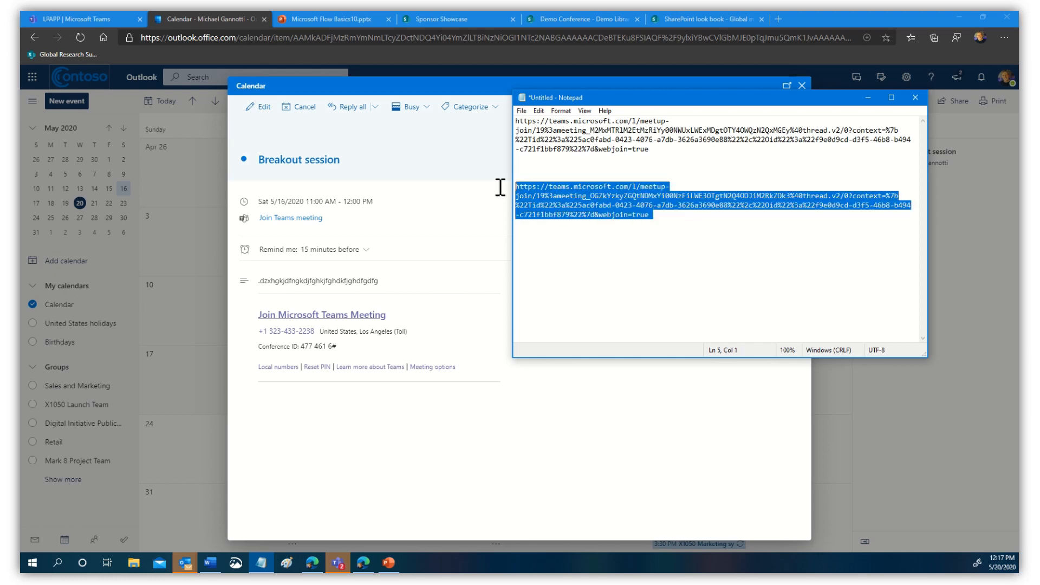
right_click(567, 196)
left_click(480, 227)
left_click(880, 471)
left_click(881, 472)
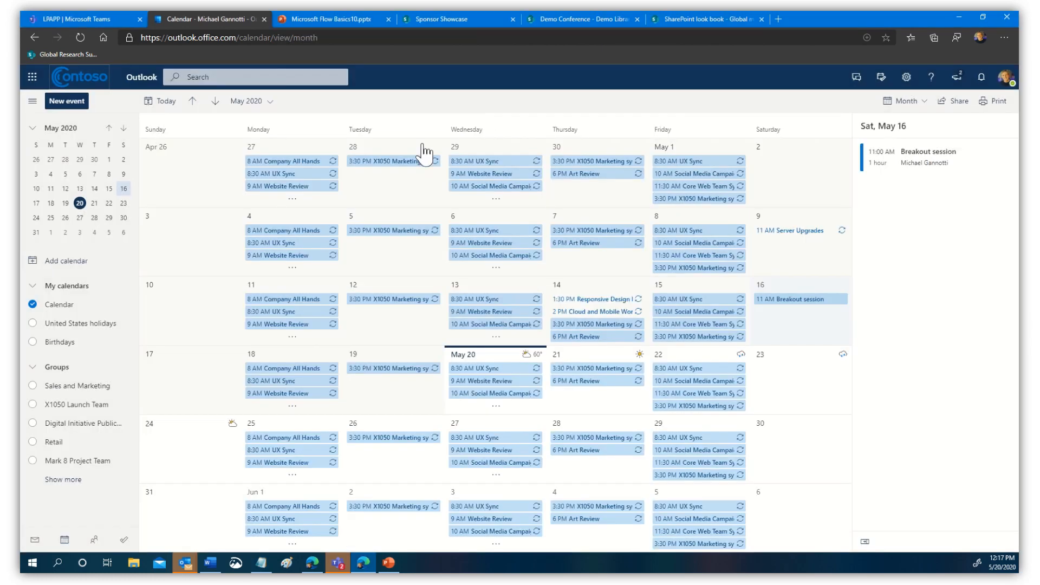
- Check the Sponsor X Breakout Discussions chat in Teams, step back in Outlook, then return to Sponsor Showcase
left_click(110, 14)
left_click(33, 35)
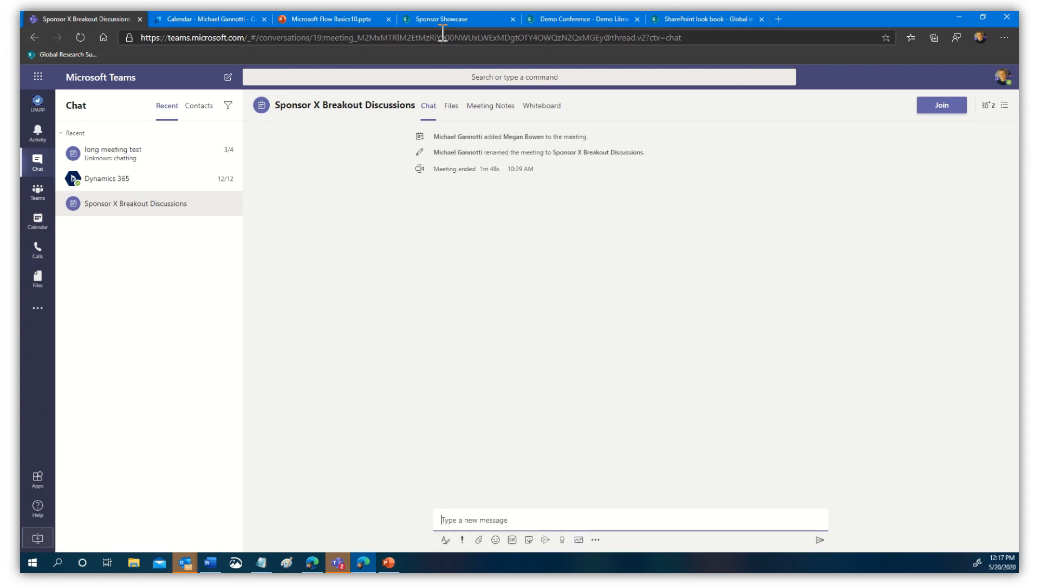
left_click(210, 18)
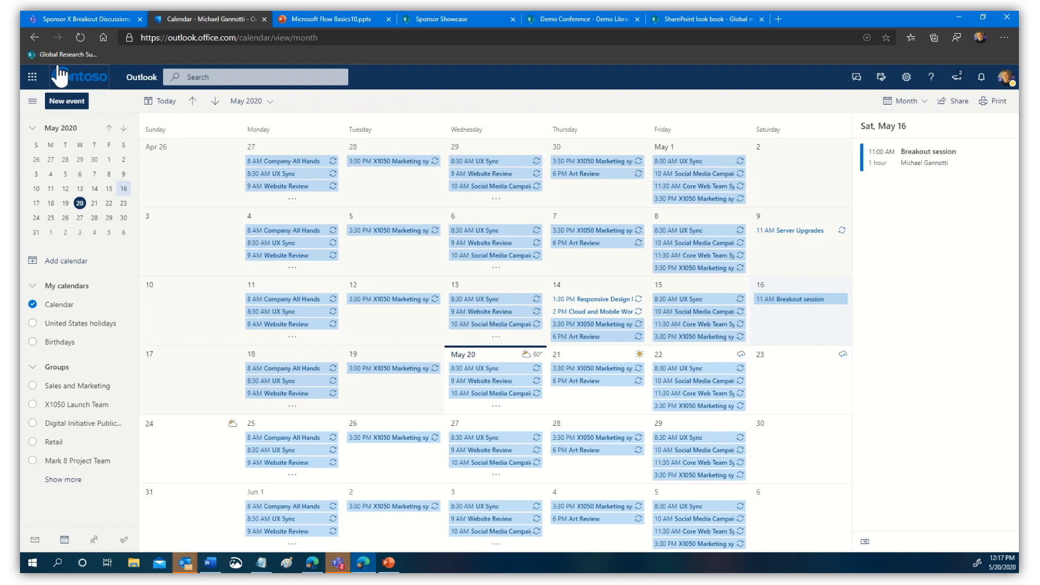
left_click(35, 38)
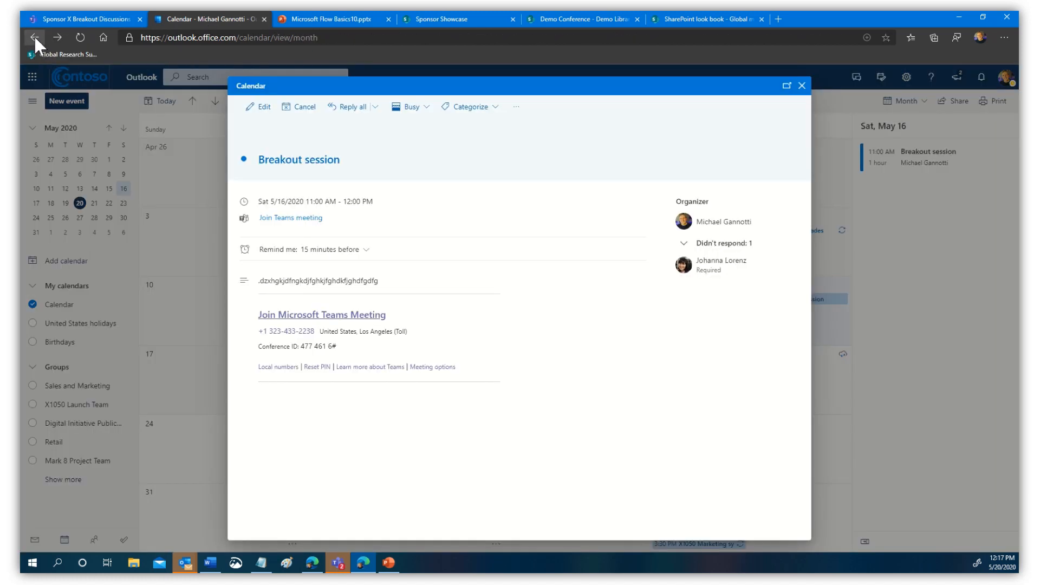
left_click(35, 38)
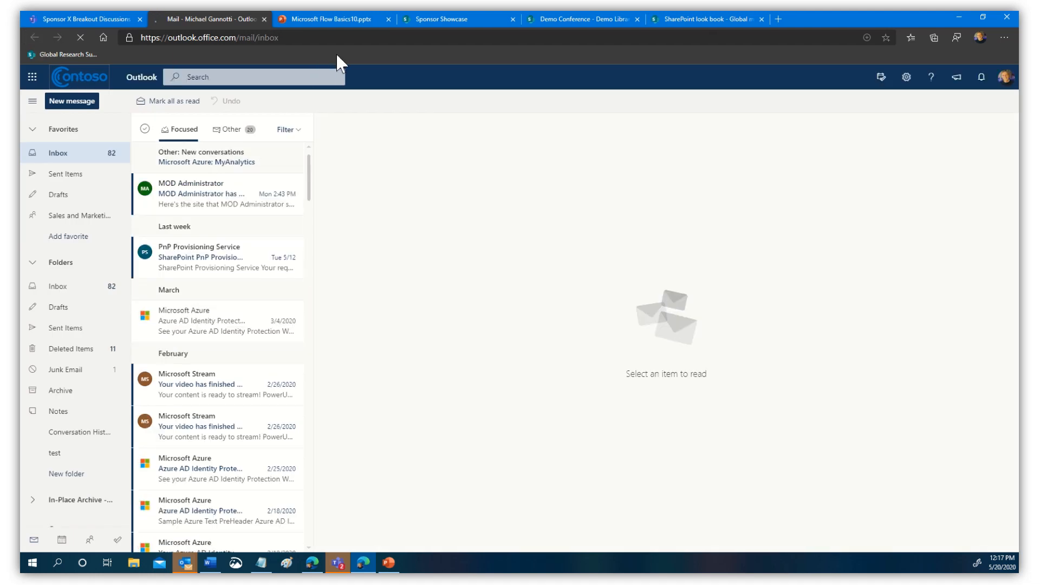
left_click(467, 27)
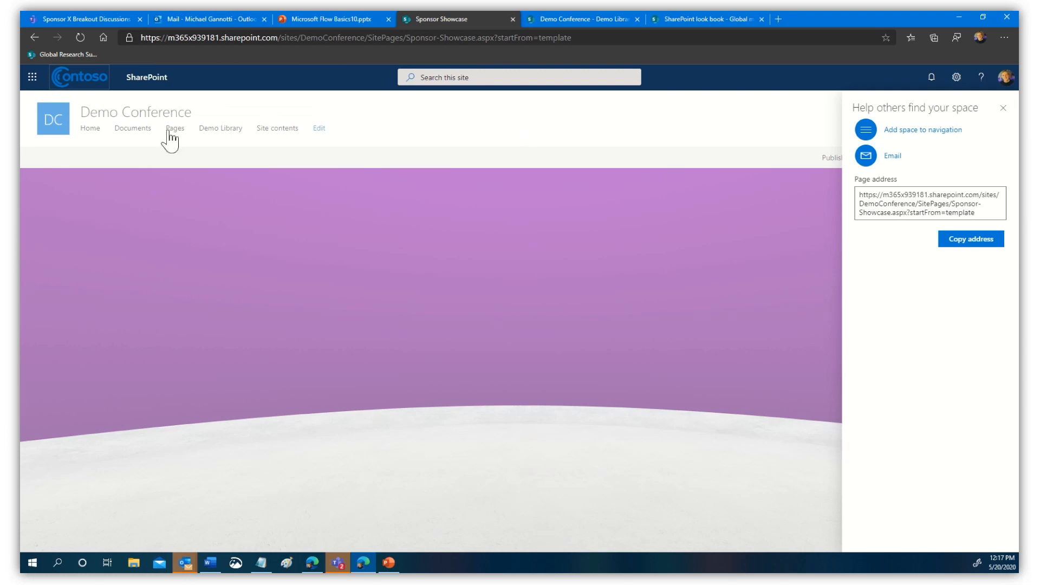
- Go through the Demo Conference site contents to Site Pages and open Main-Hall.aspx in a new tab
left_click(1004, 108)
left_click(59, 129)
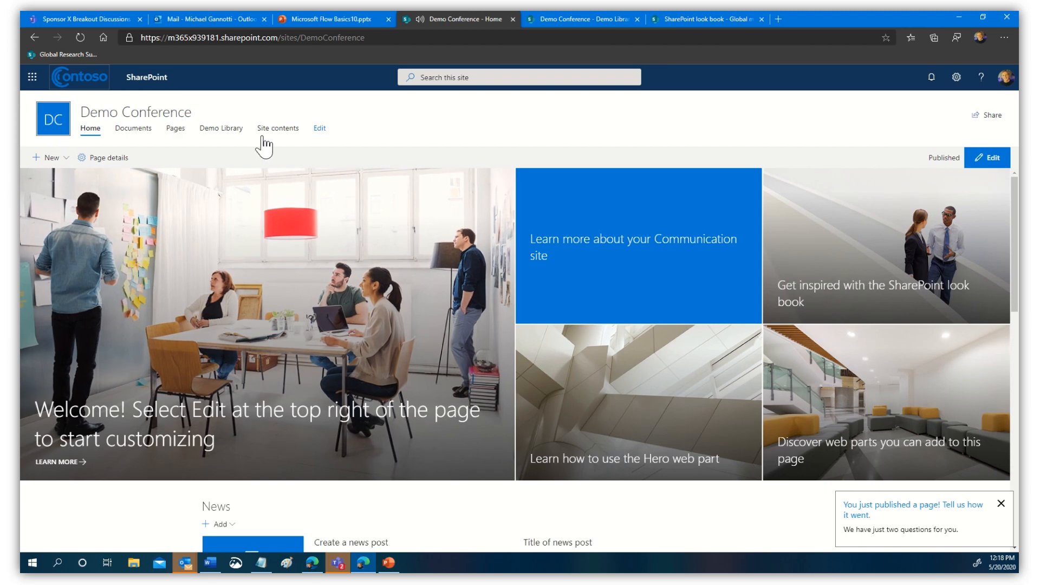
left_click(276, 130)
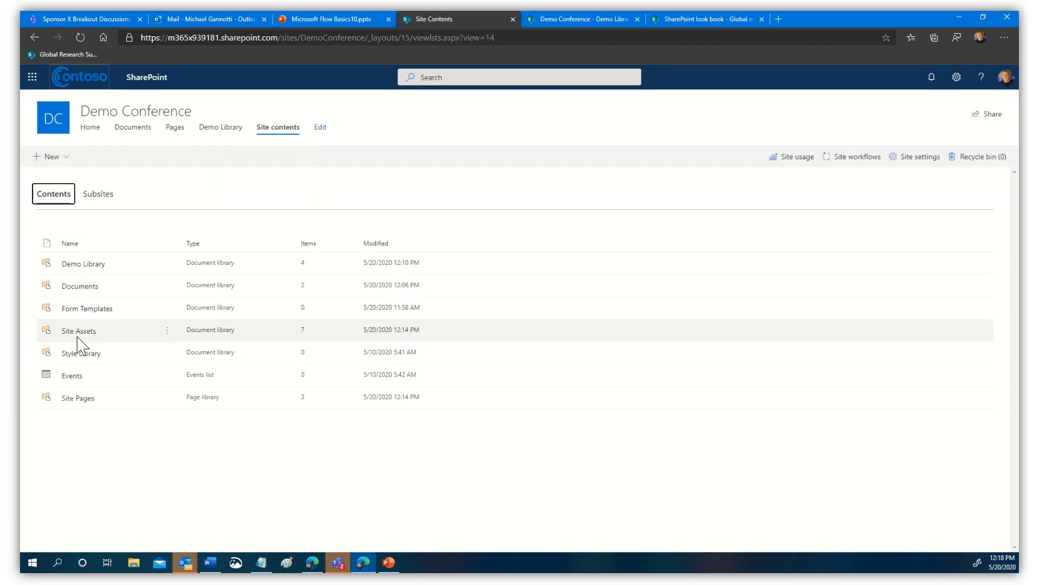
left_click(76, 399)
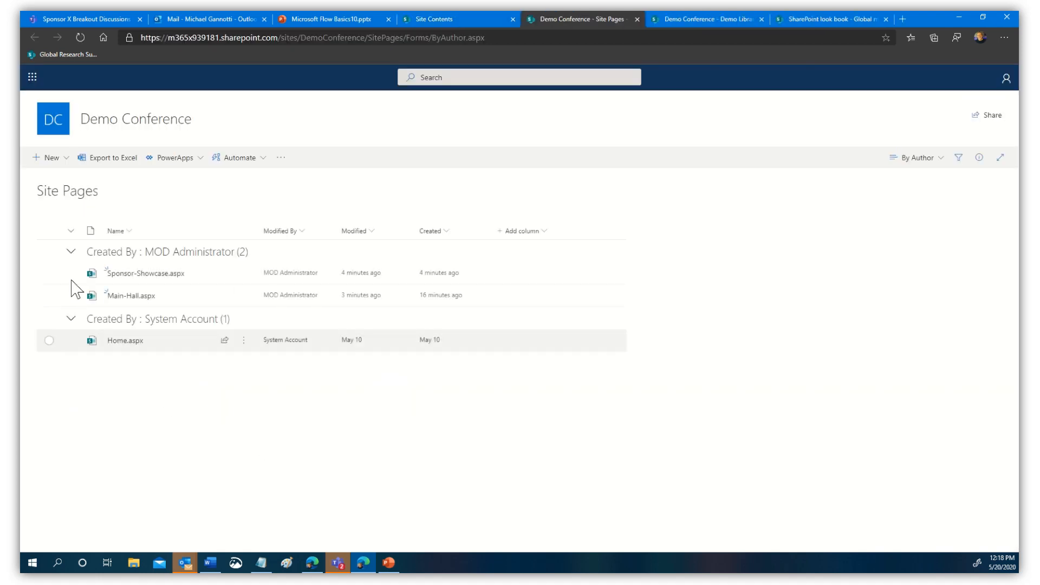
left_click(132, 296)
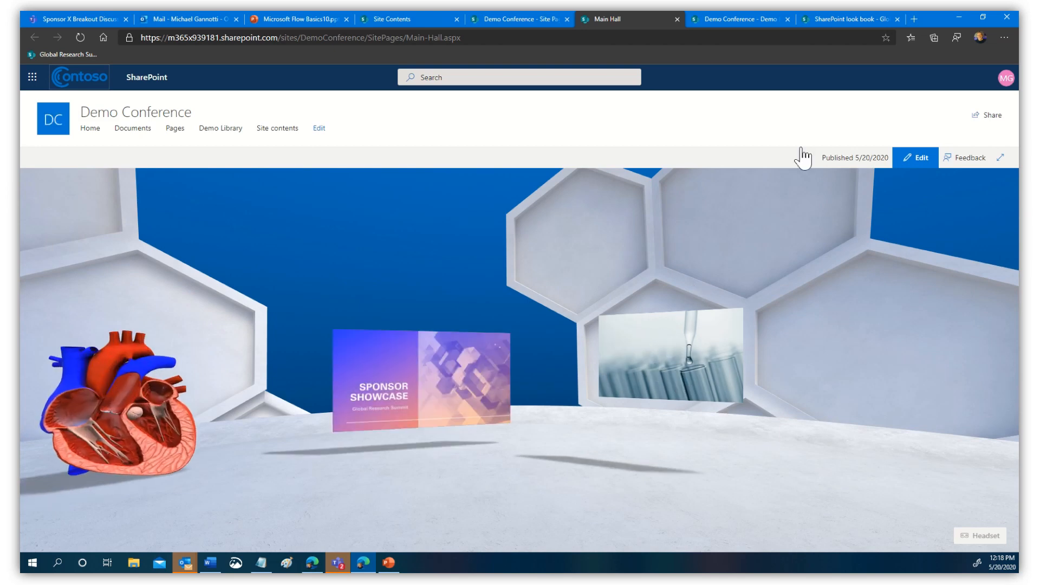
- Add a 'Keynote' text object to the Main Hall floor with text size 25%
left_click(917, 157)
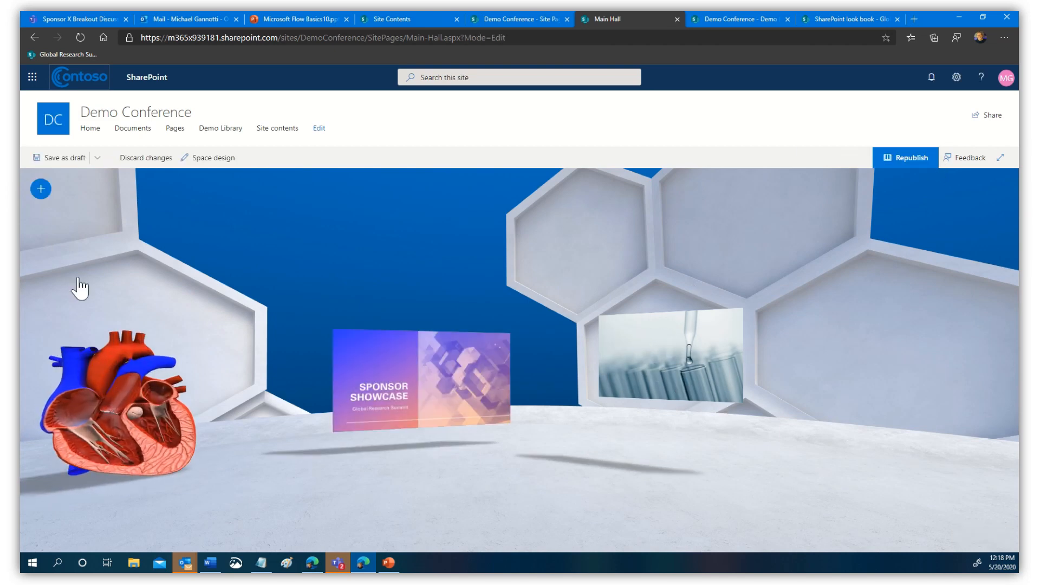
left_click(40, 188)
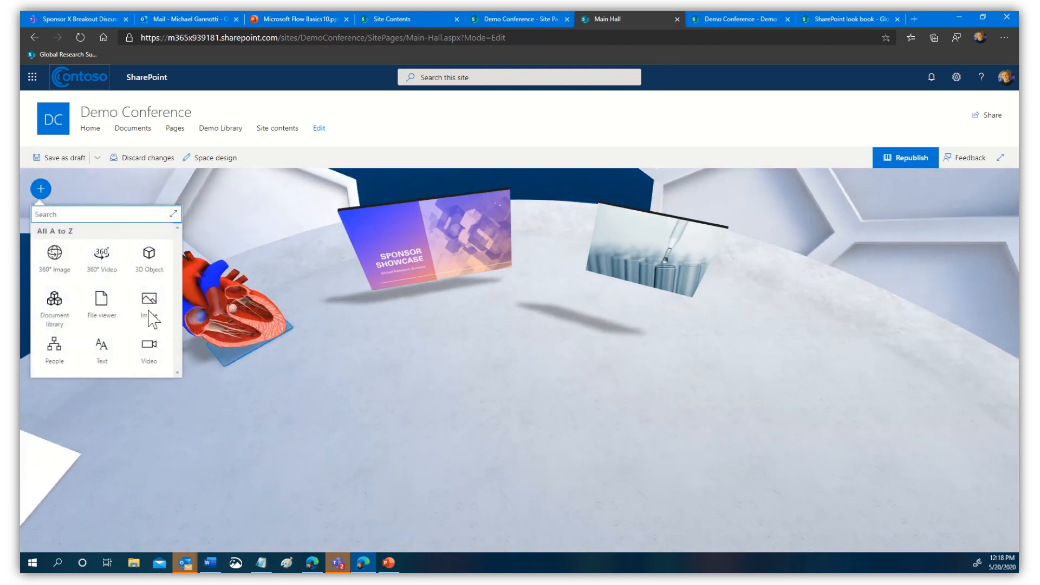
left_click(111, 348)
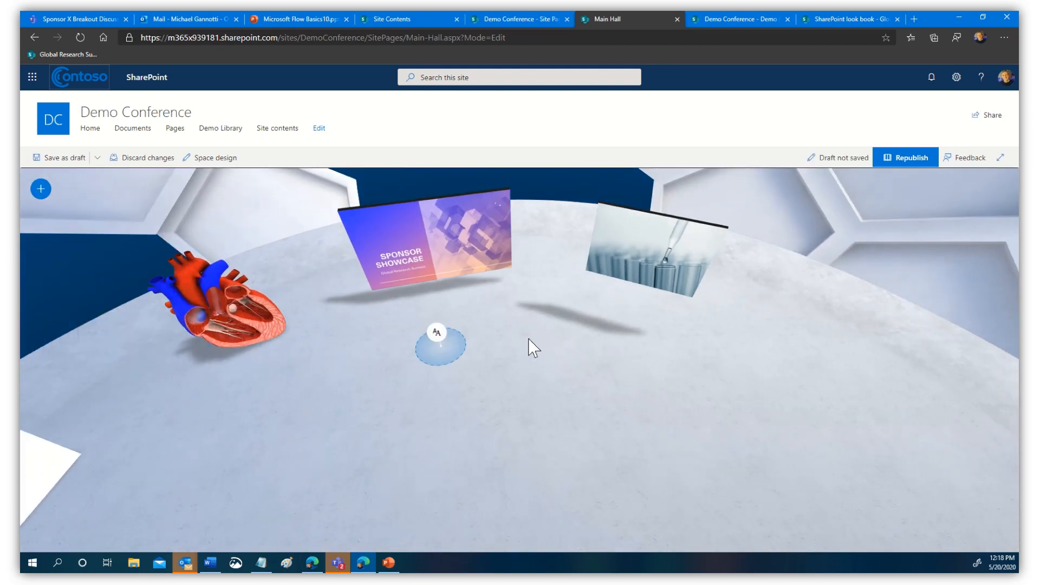
left_click(609, 333)
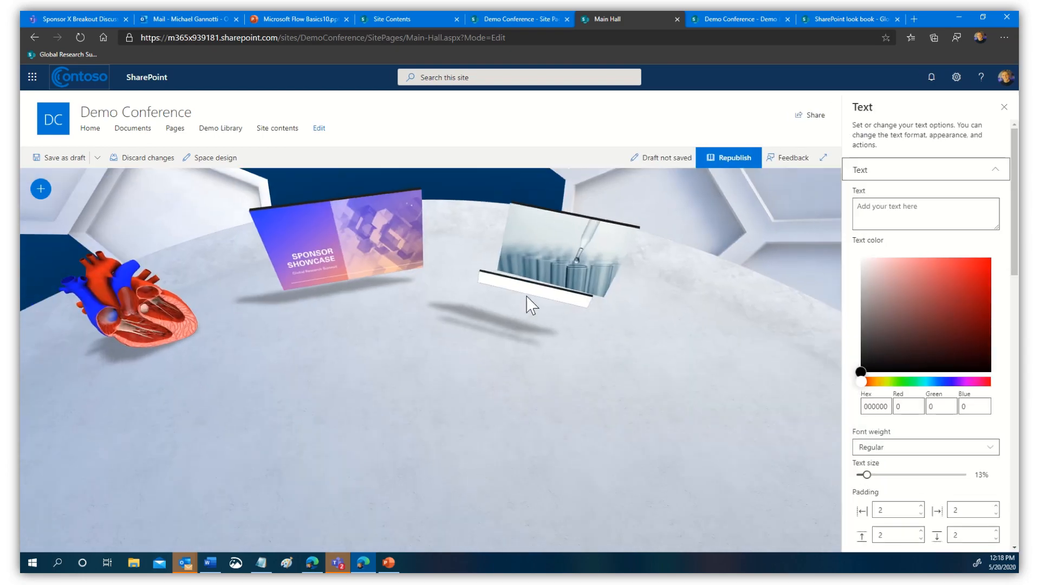
left_click(881, 210)
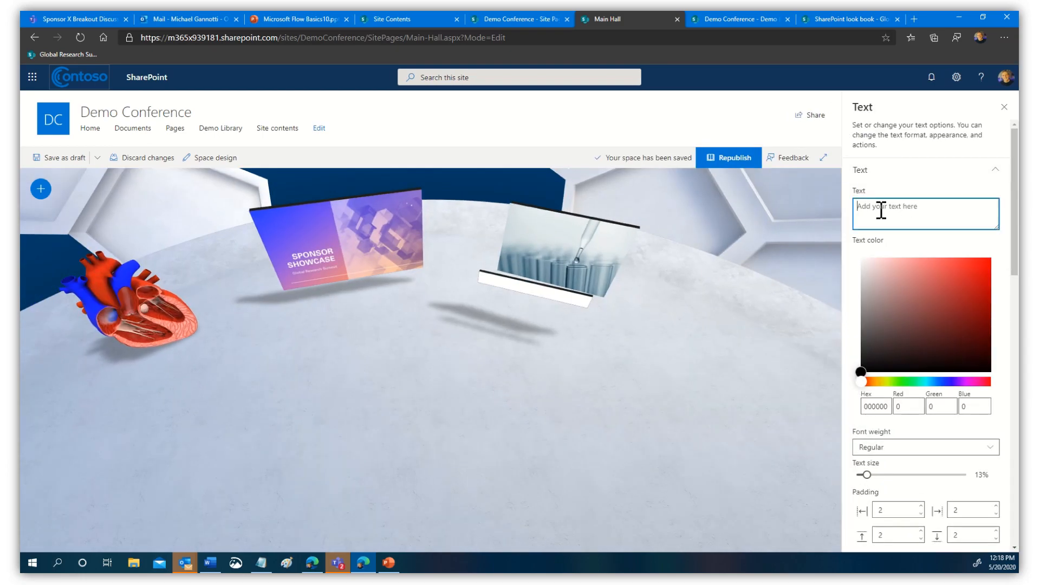
type("Keynote")
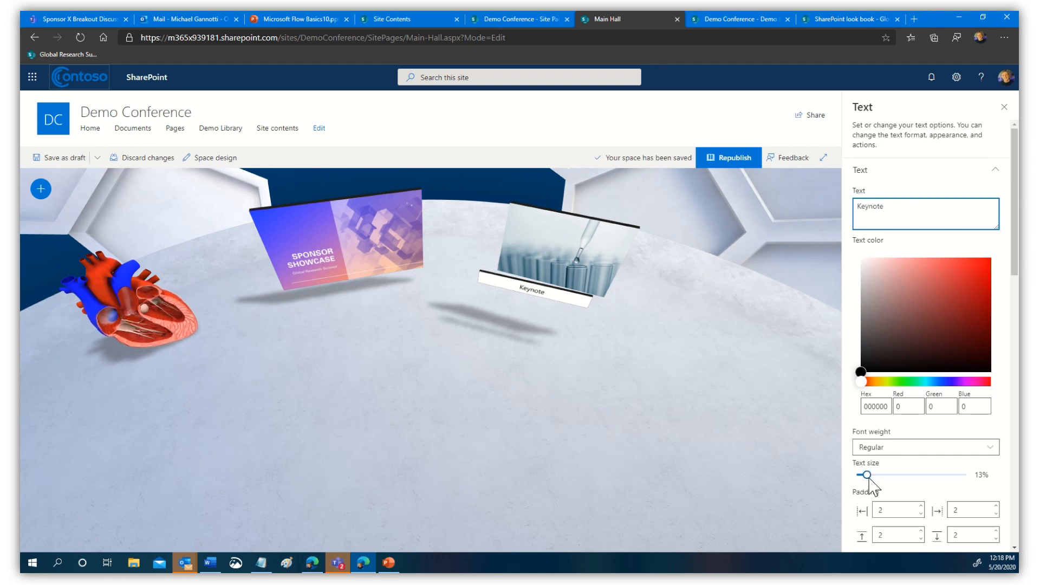
left_click_drag(867, 475, 882, 475)
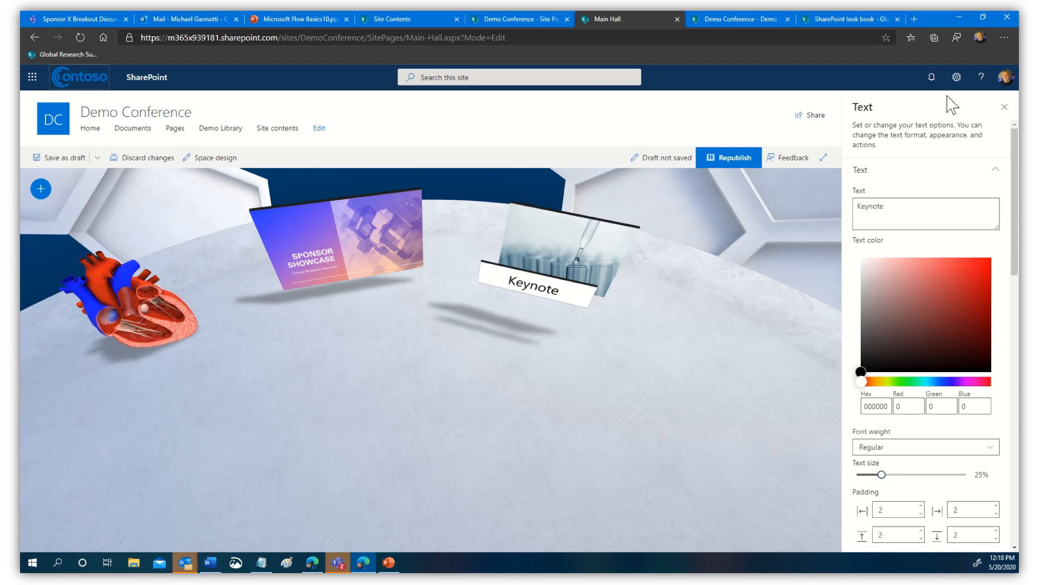
left_click(1005, 107)
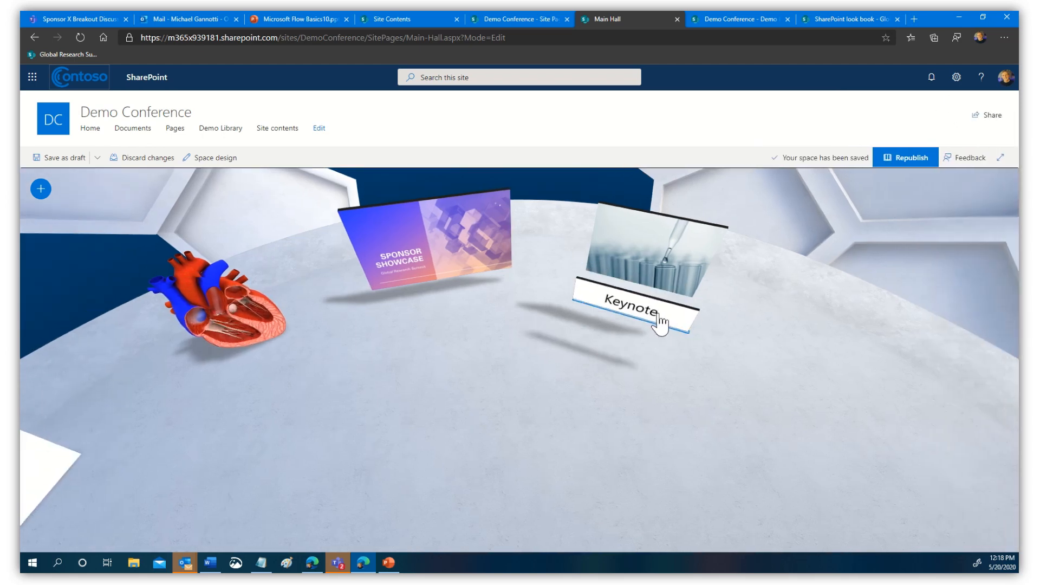
- Enlarge the lab image to scale 3.37 and position the Keynote label just beneath it
left_click_drag(661, 325, 661, 314)
left_click_drag(659, 378, 502, 444)
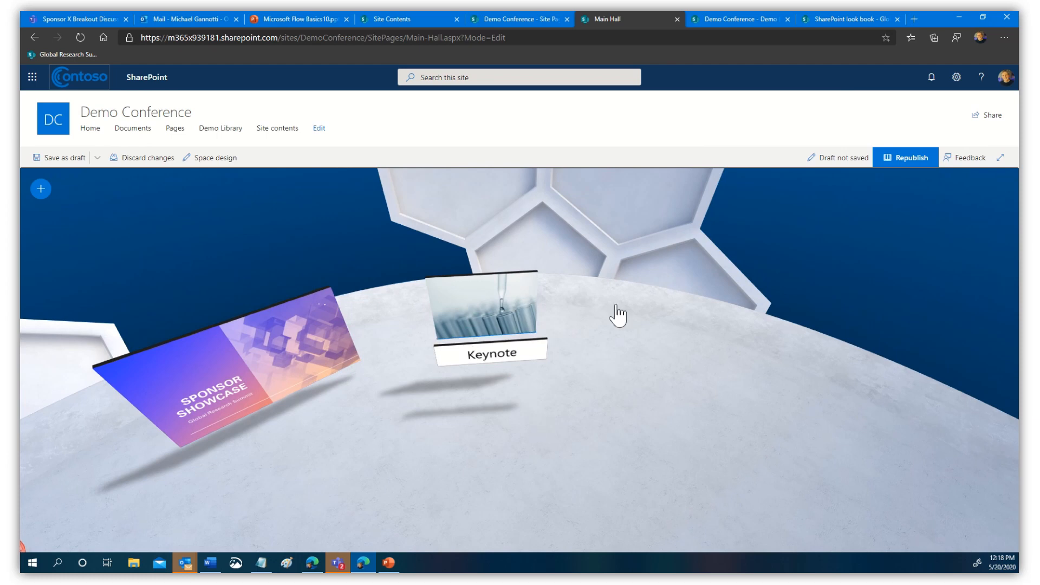
left_click(464, 298)
left_click_drag(539, 271, 633, 218)
left_click(580, 446)
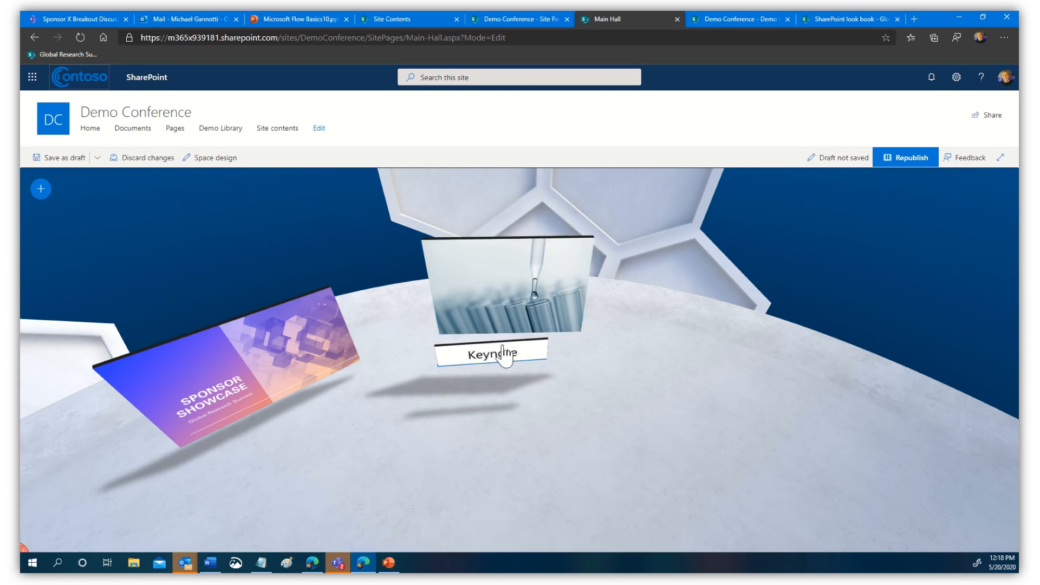
left_click_drag(508, 348, 499, 352)
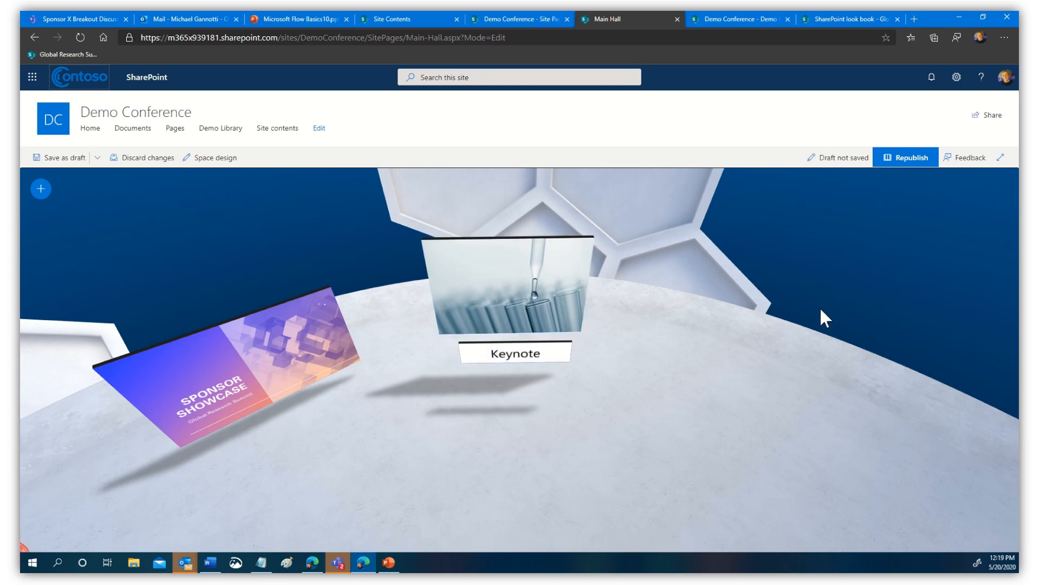
left_click(470, 284)
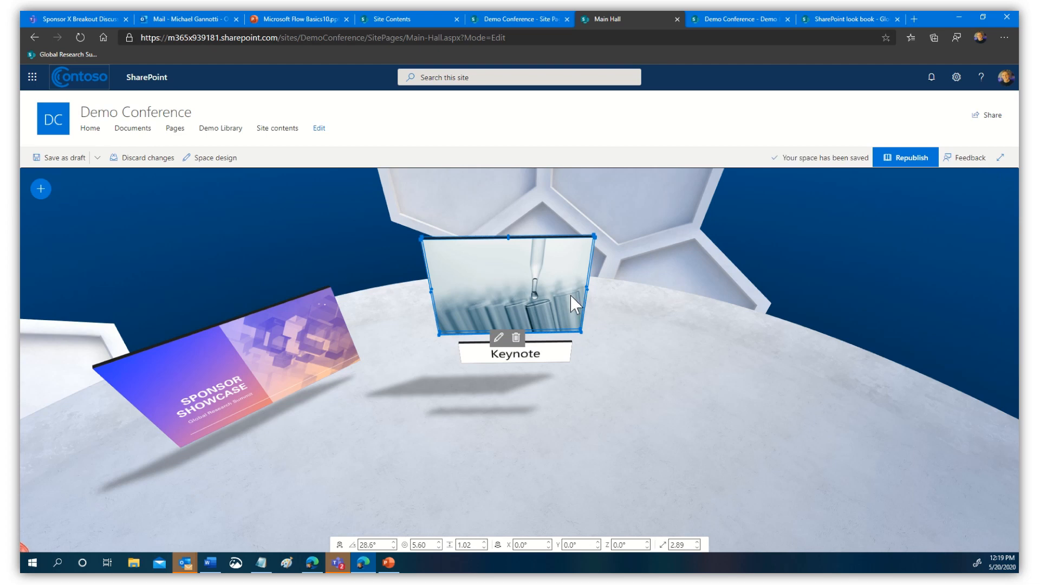
- Replace the lab image's Inspect action with a Link to a page or item pointing to the pasted Teams meeting URL
left_click(499, 338)
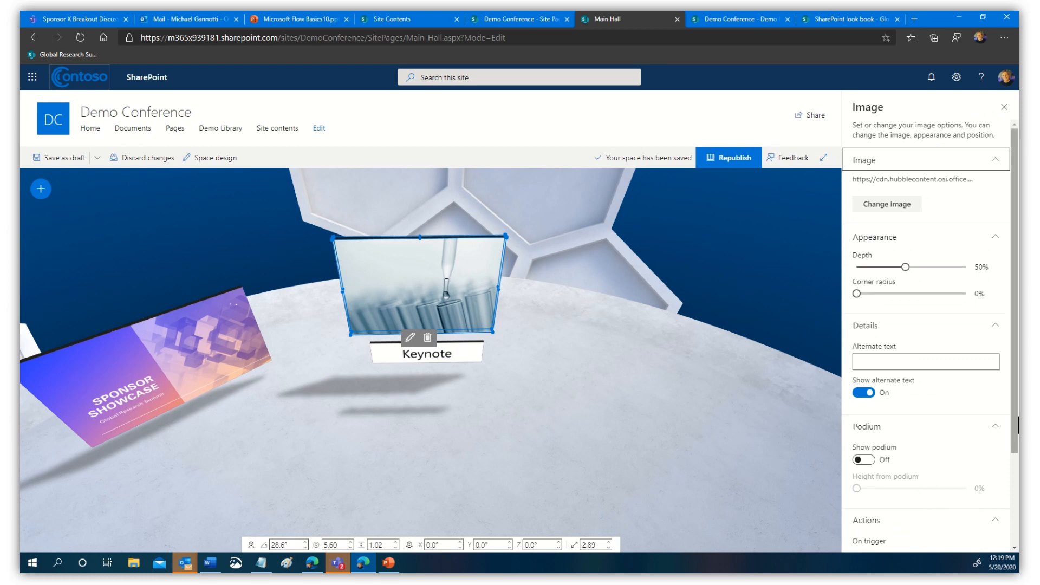
left_click_drag(1016, 423, 1019, 545)
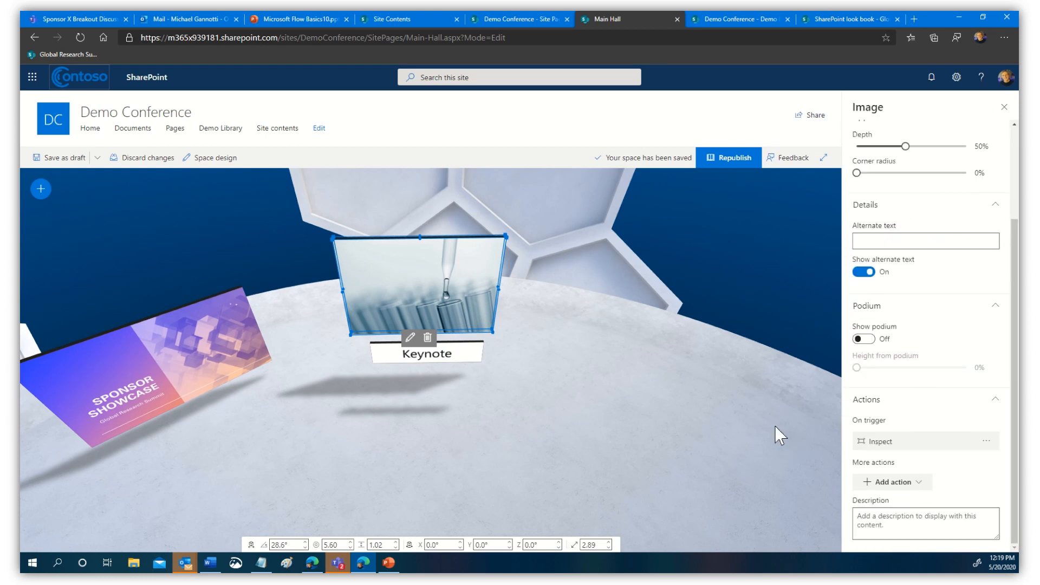
left_click(987, 441)
left_click(954, 458)
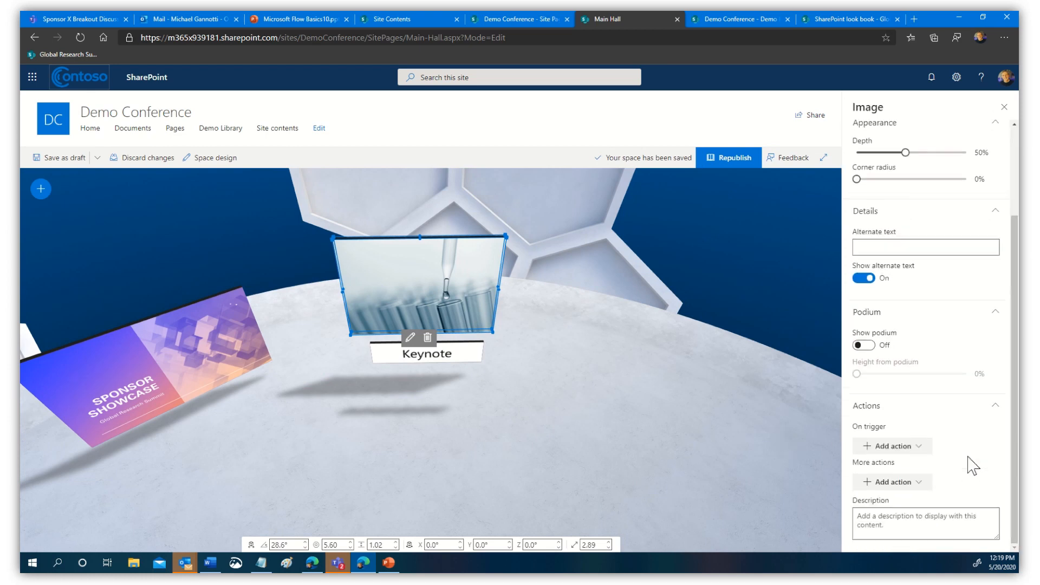
left_click(900, 447)
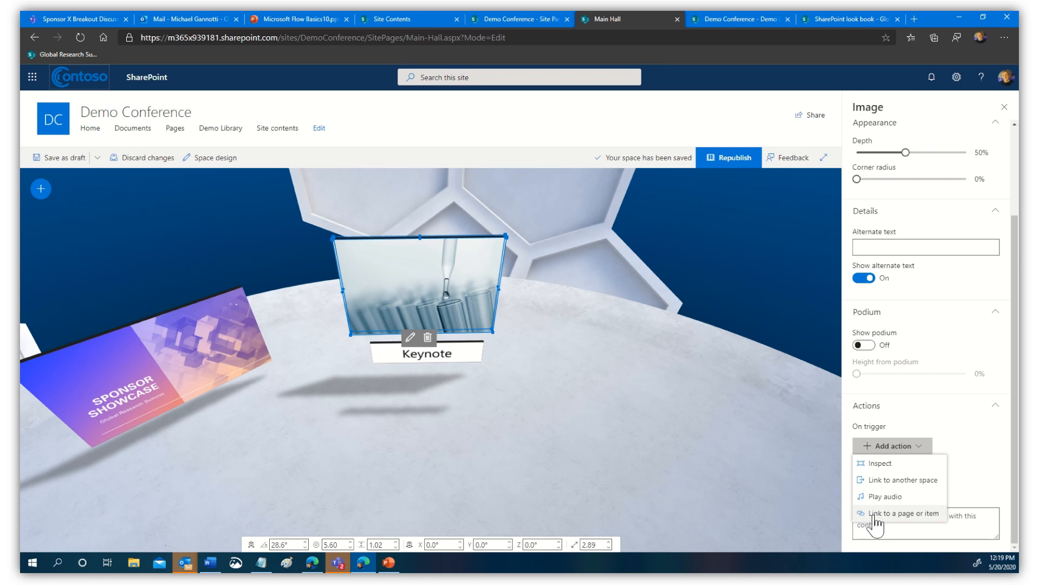
left_click(899, 514)
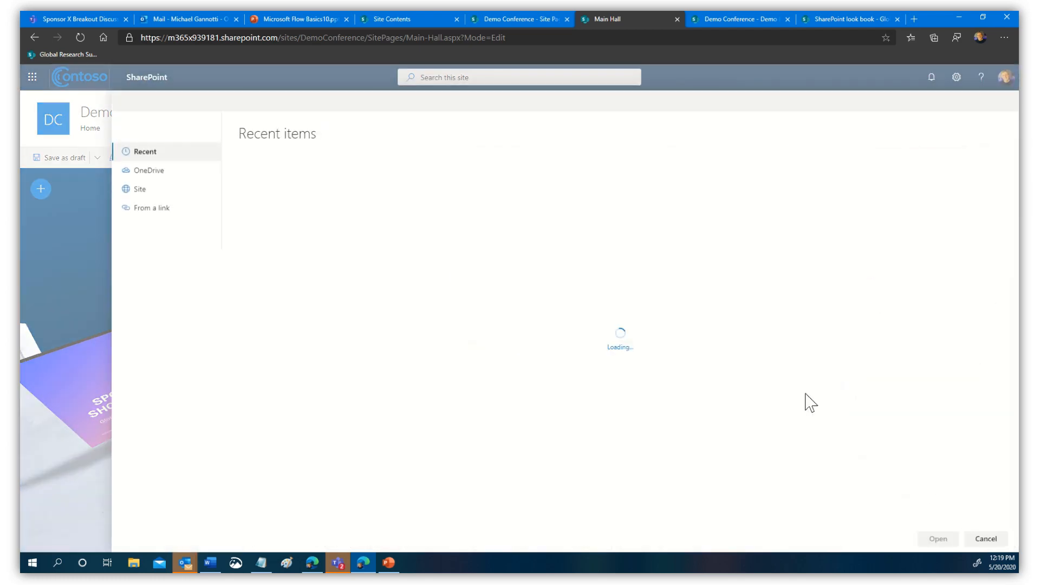
left_click(154, 210)
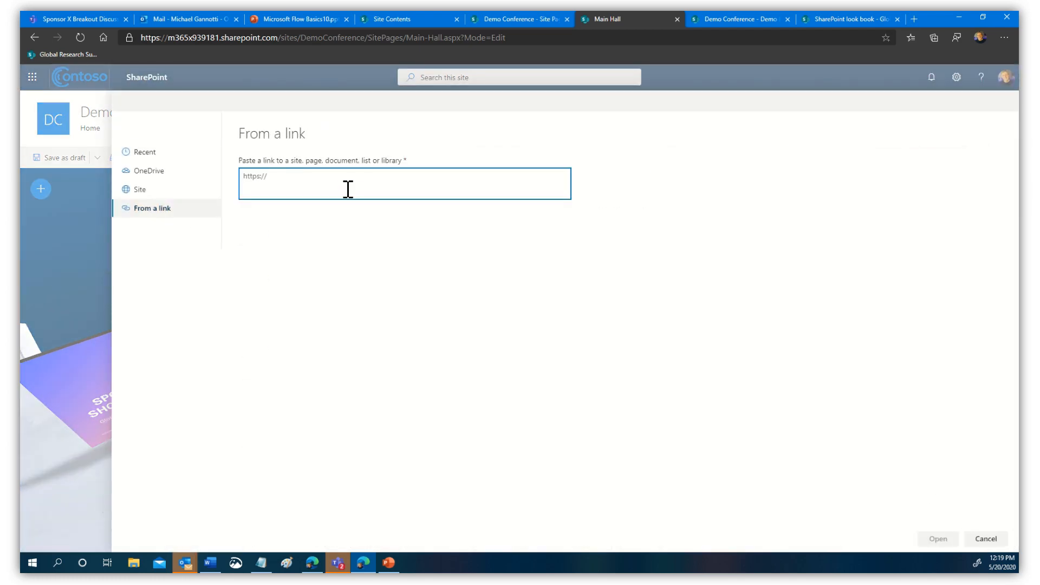
key("ctrl+v")
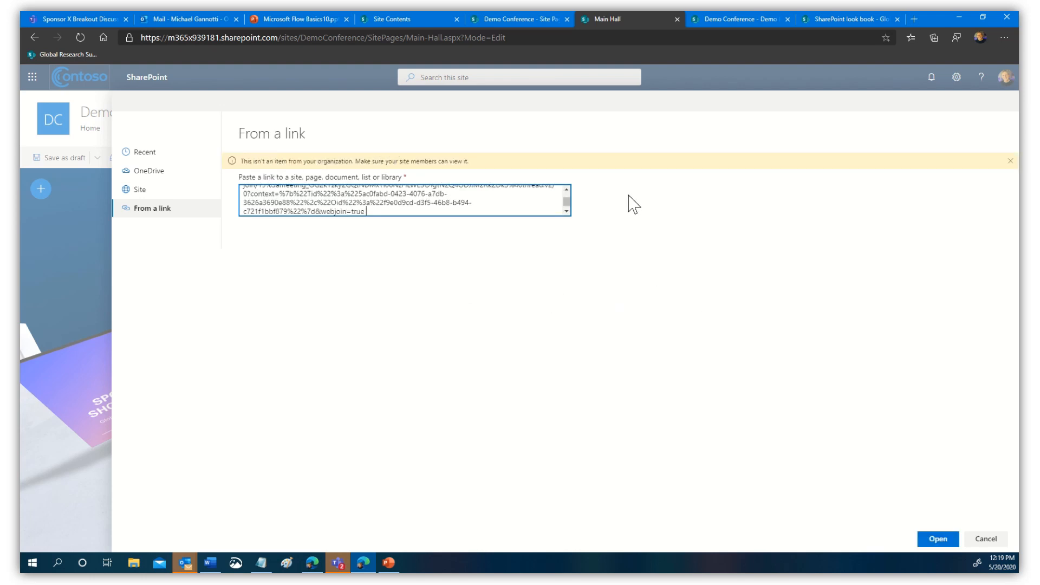
left_click(936, 540)
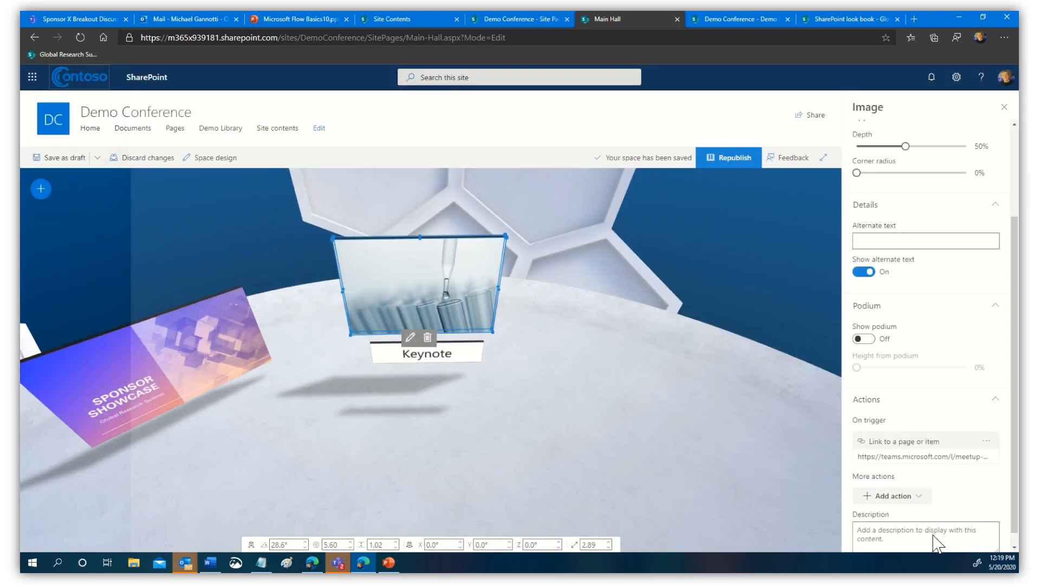
- Close the image properties and confirm the Keynote image opens the Teams meeting join page
left_click(1004, 107)
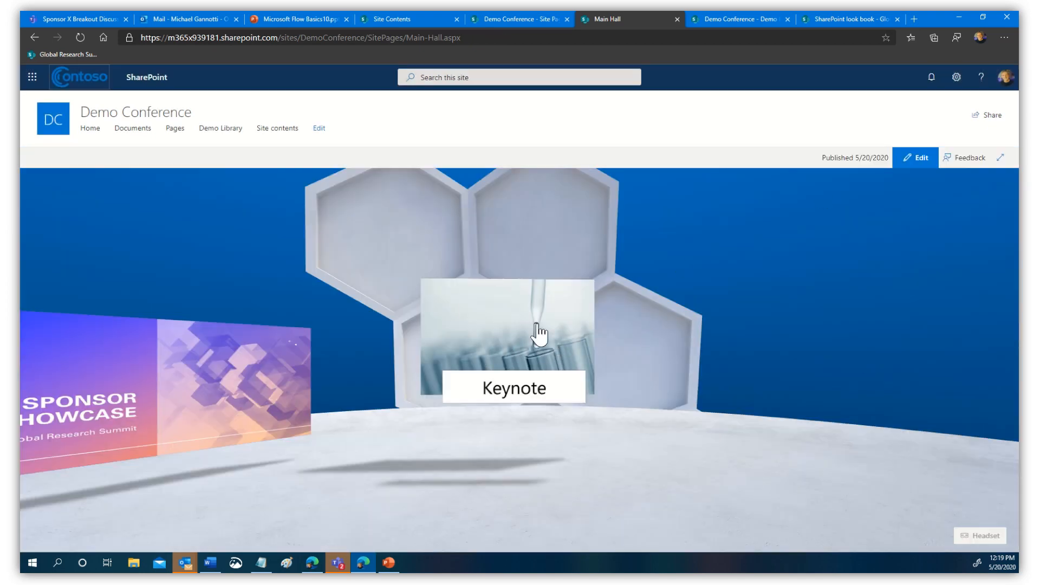
left_click(512, 347)
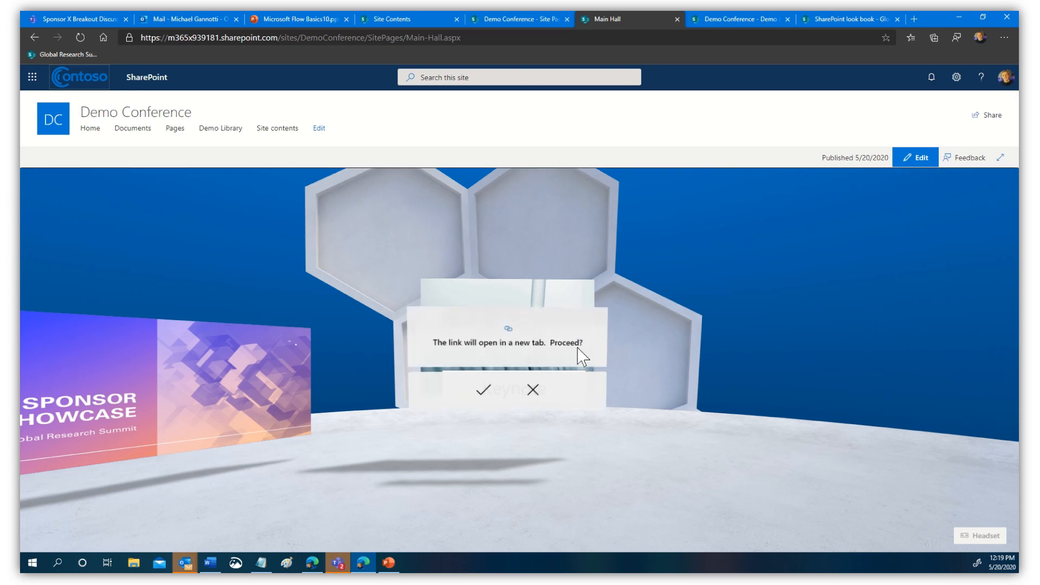
left_click(489, 401)
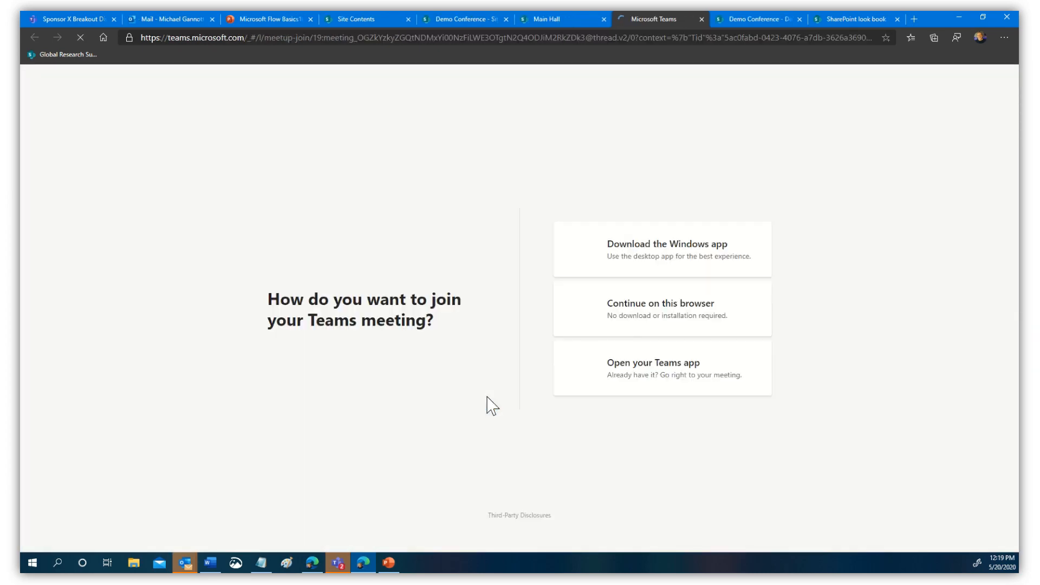